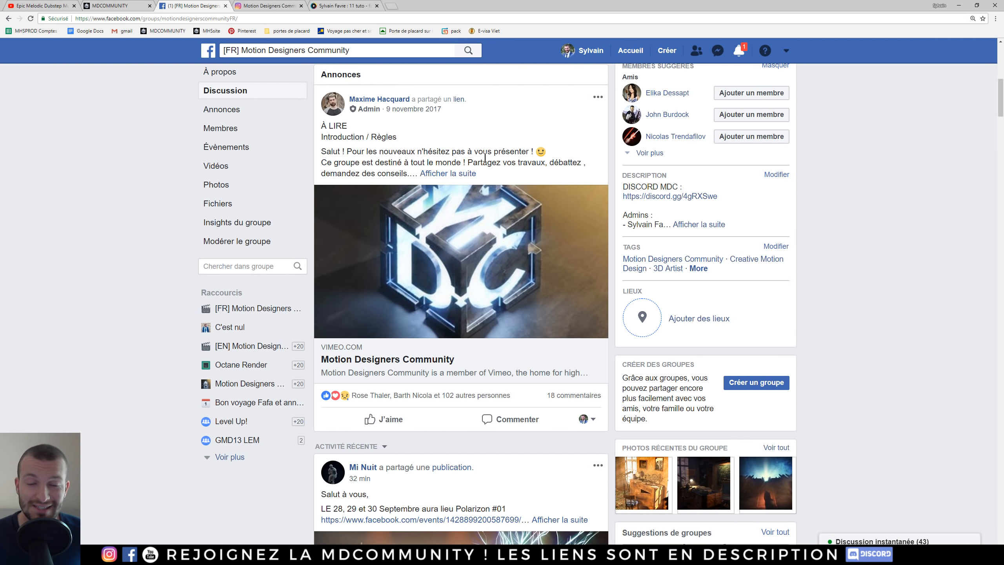
- Look through the recent posts in the [FR] Motion Designers Community Facebook group
scroll(484, 158, down, 7)
scroll(143, 218, down, 2)
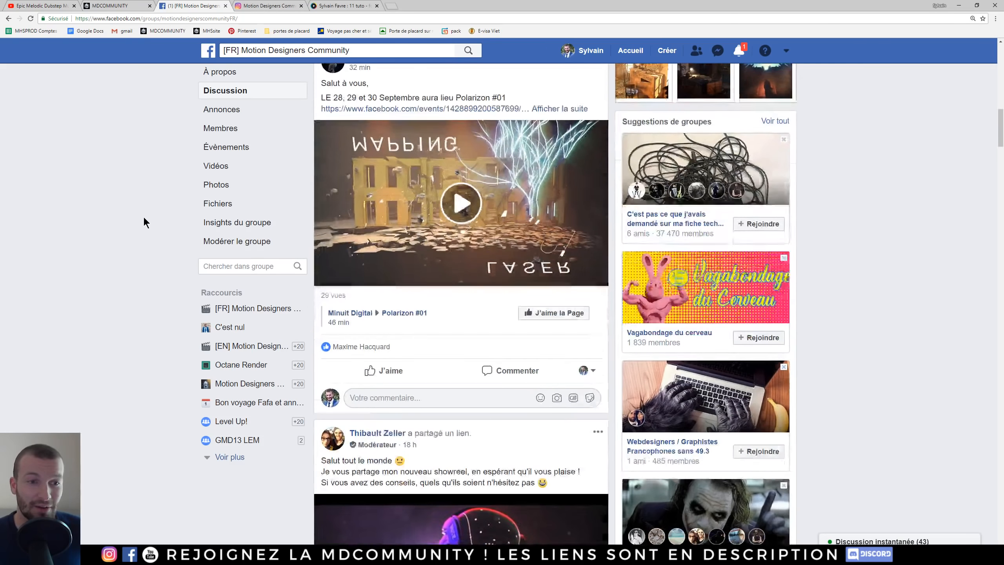
scroll(143, 217, down, 5)
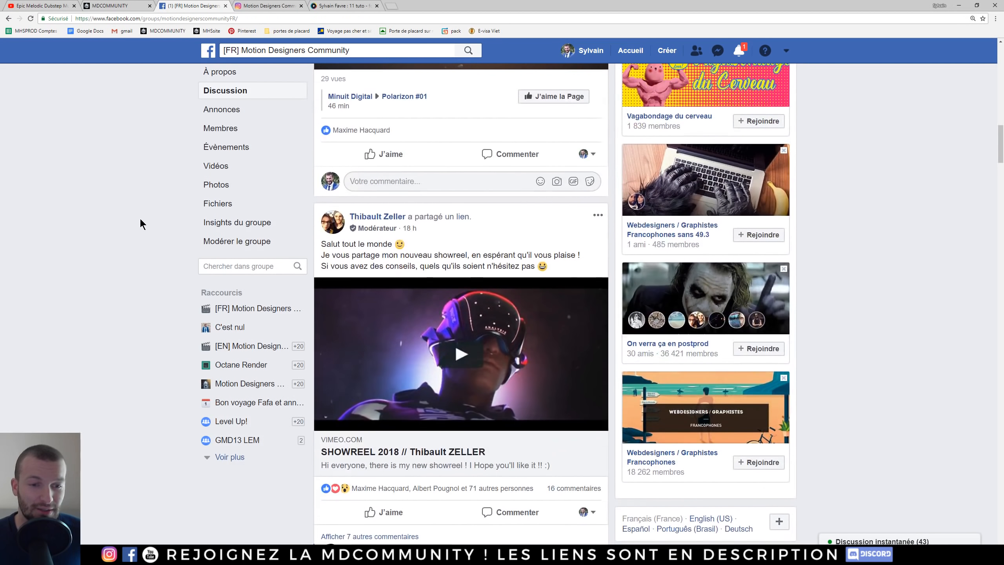
scroll(139, 216, down, 3)
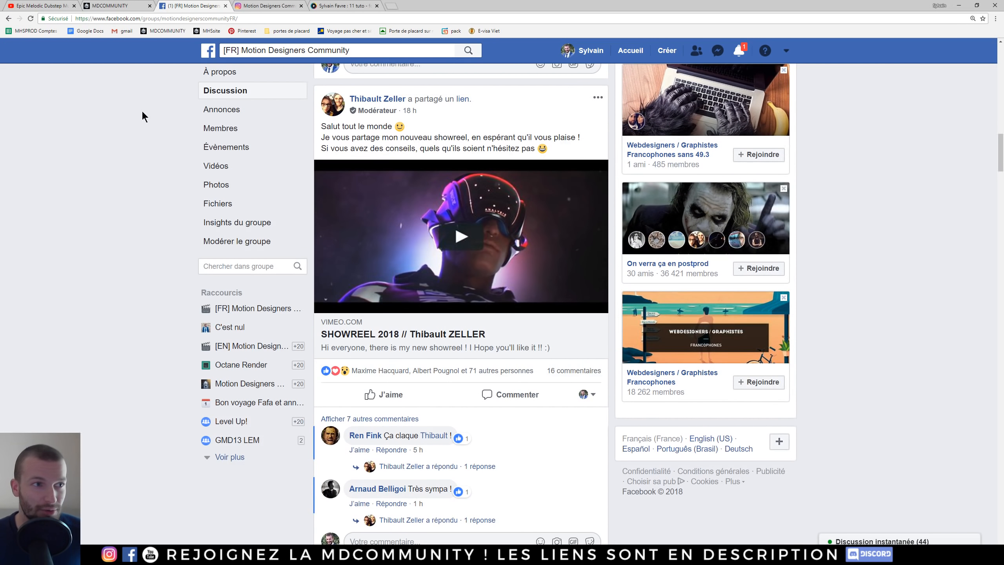
- Switch to the MDCOMMUNITY website and look over its list of tutorials
click(111, 6)
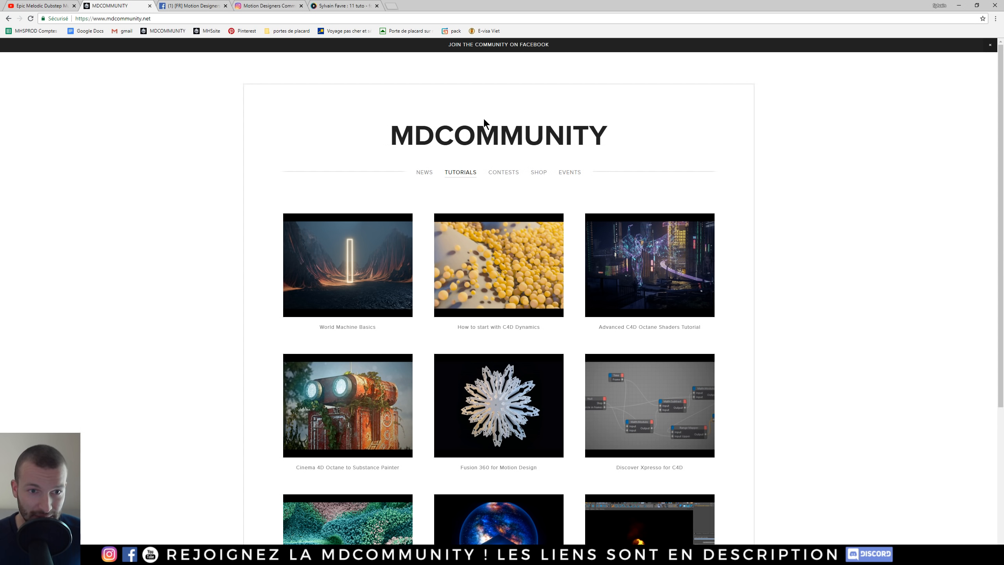
scroll(269, 296, down, 3)
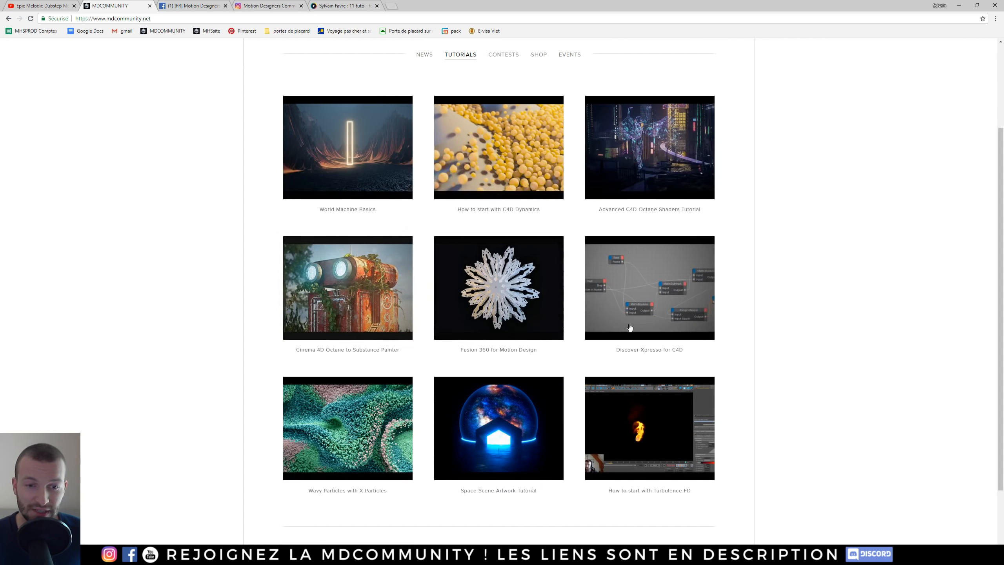
scroll(853, 305, up, 2)
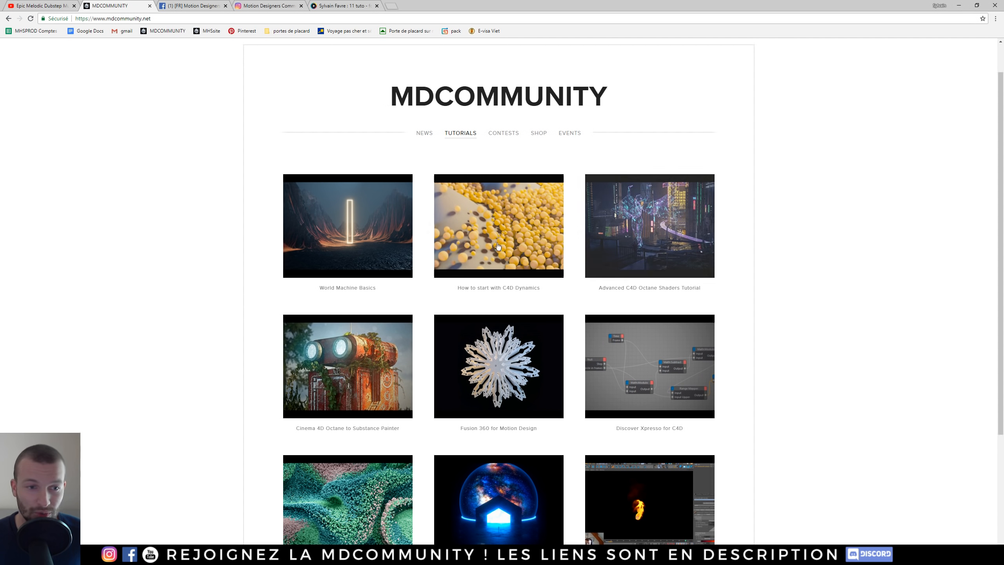
- Open the Colored Nature contest on the MDCOMMUNITY site and read its rules and the prizes for the winners
click(509, 136)
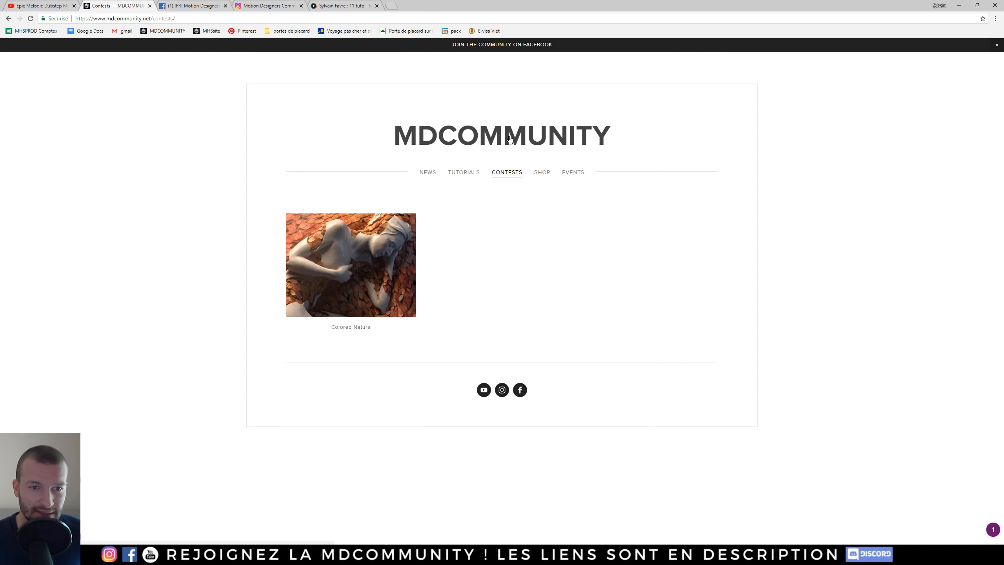
click(364, 267)
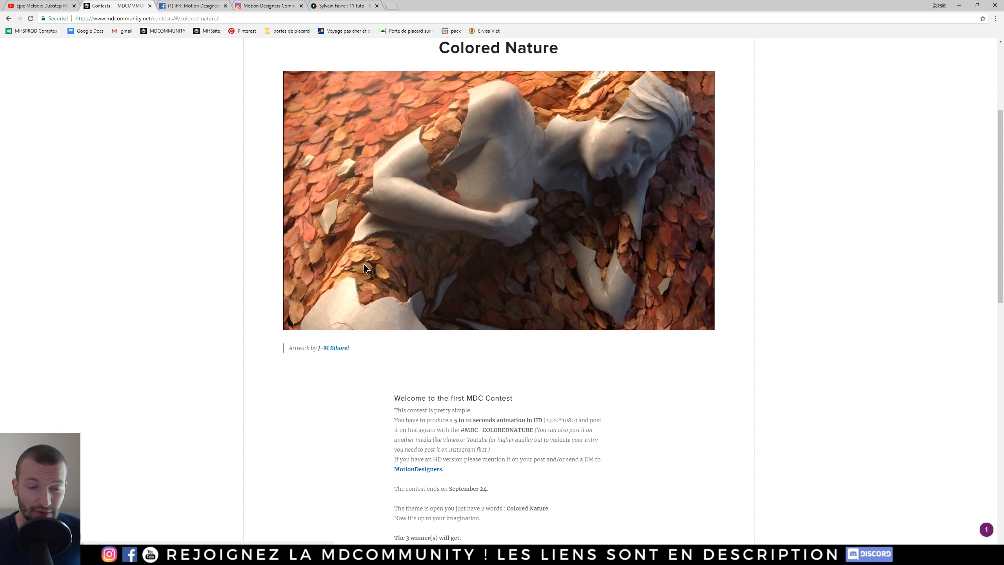
scroll(538, 297, down, 4)
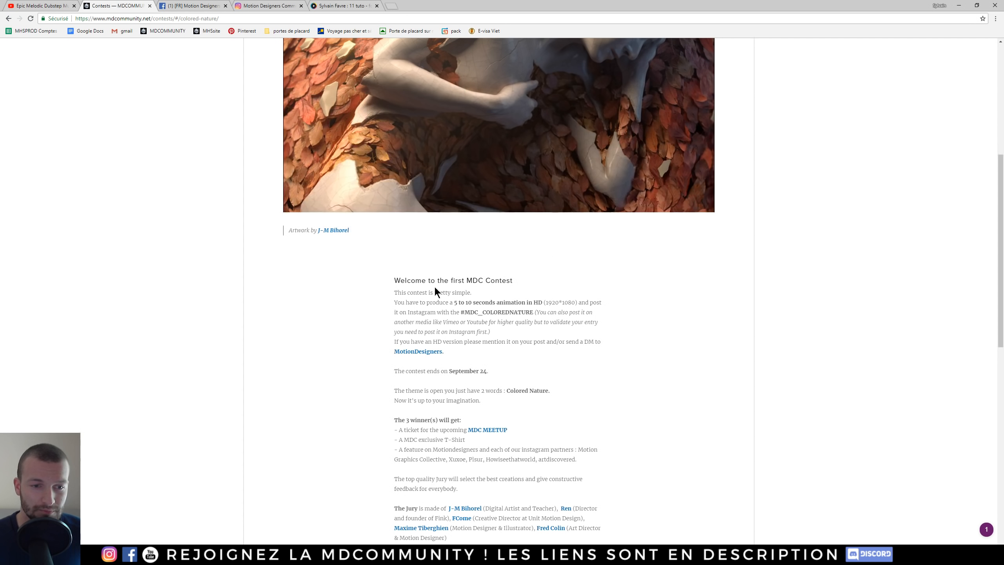
drag(391, 240, 710, 390)
click(710, 390)
scroll(439, 233, down, 5)
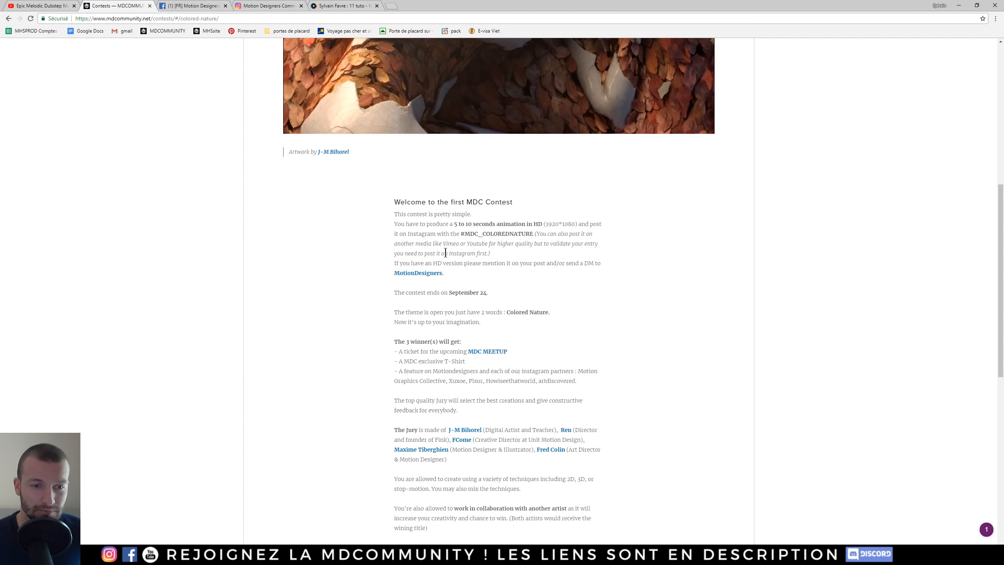
drag(396, 181, 572, 229)
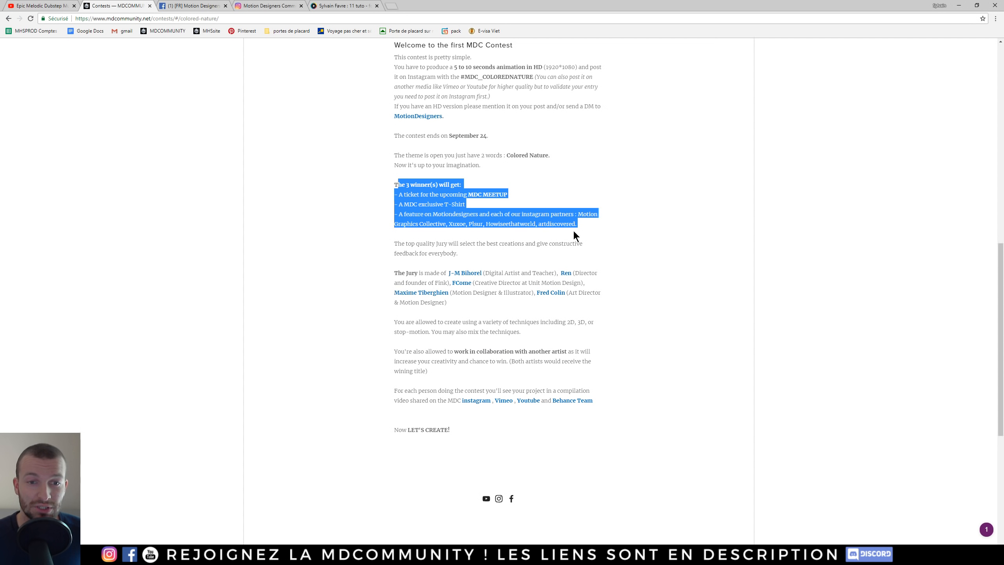
click(674, 245)
scroll(421, 216, up, 13)
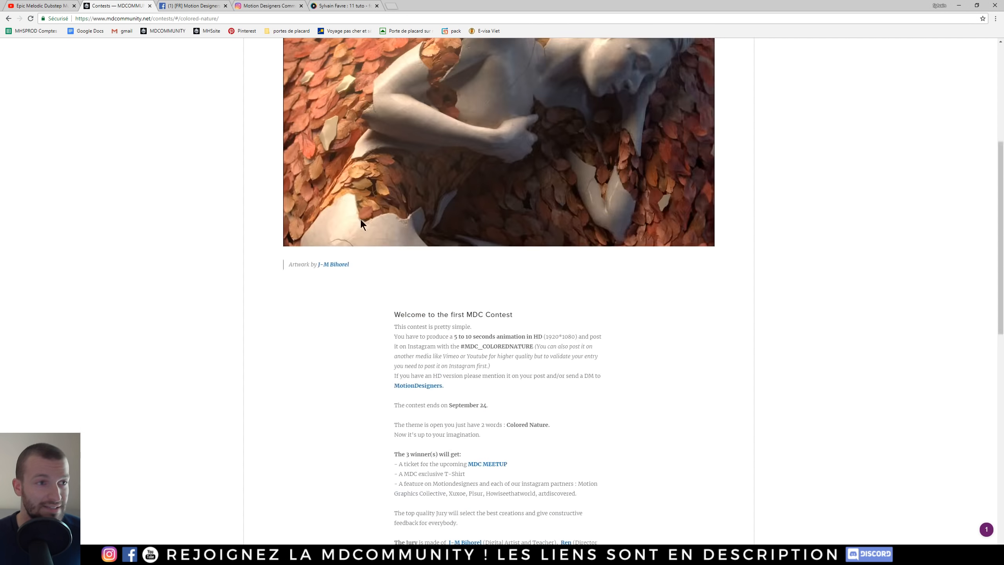
- Open The French Monkey Bundles in the MDCOMMUNITY shop and look through the discounted product bundles
click(538, 155)
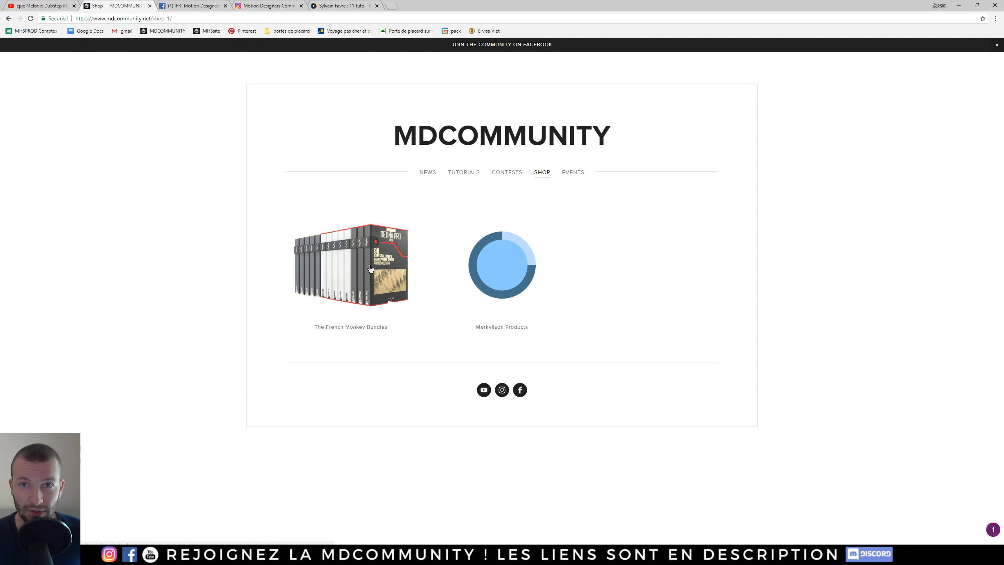
click(369, 274)
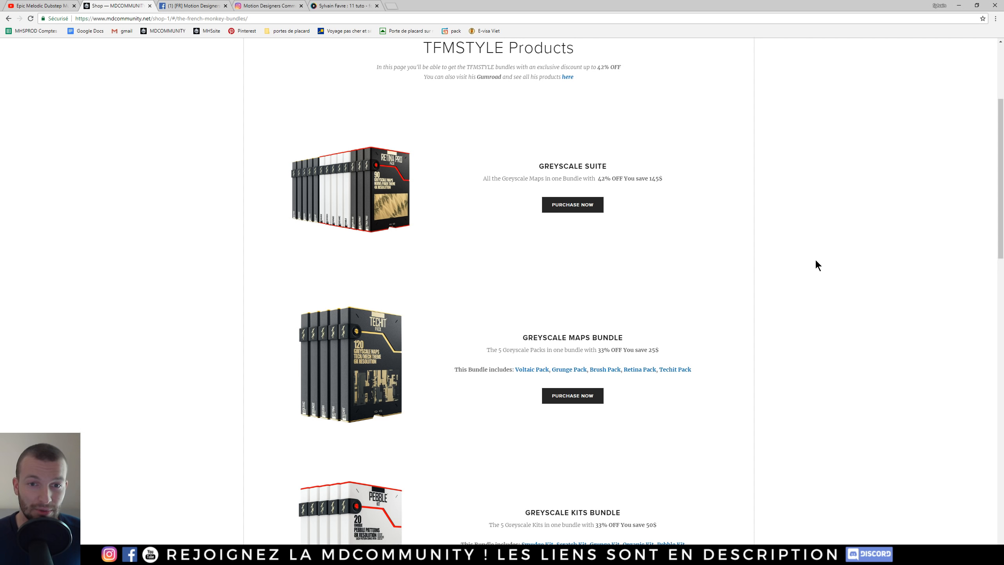
scroll(790, 269, down, 2)
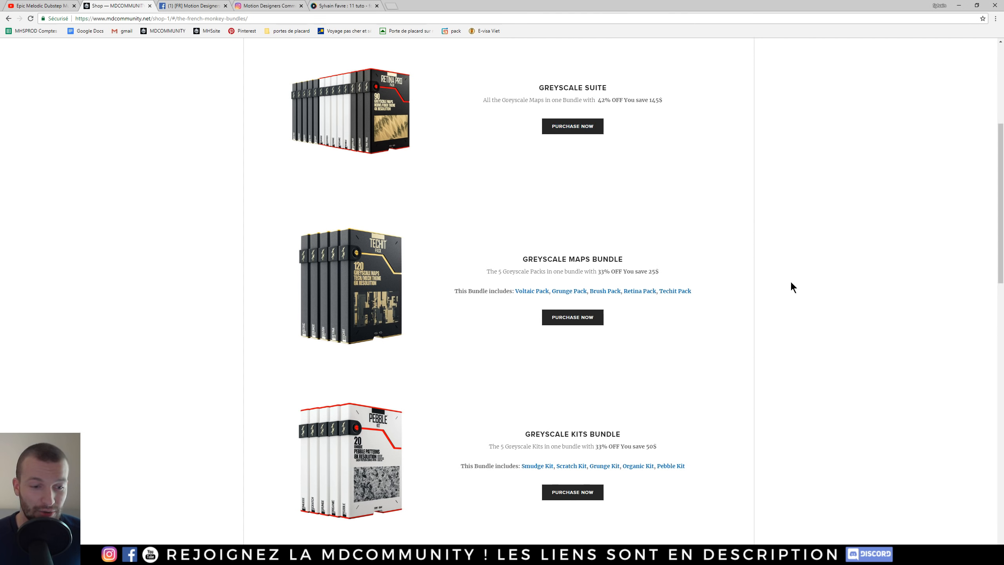
scroll(743, 318, down, 4)
scroll(742, 316, down, 5)
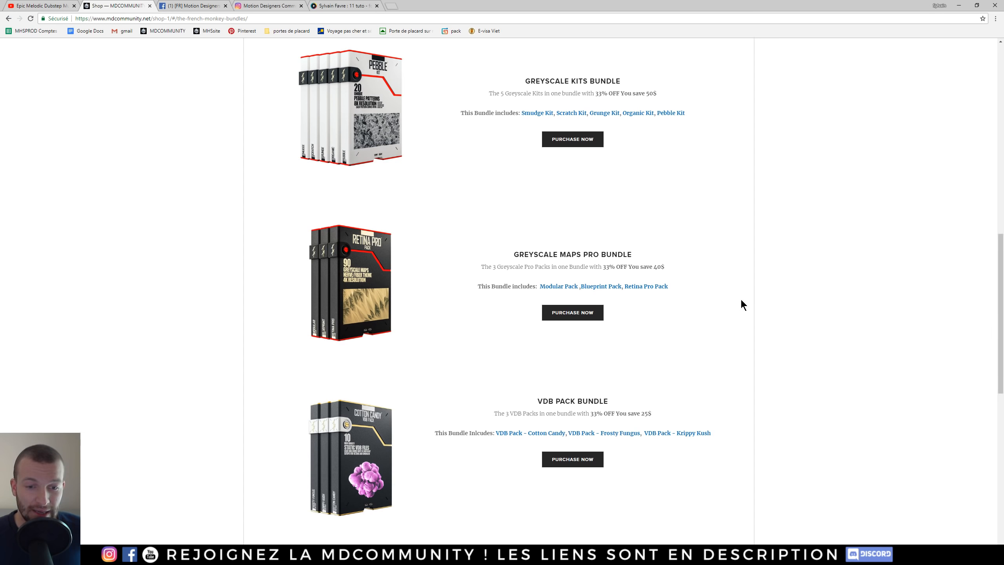
scroll(739, 297, up, 15)
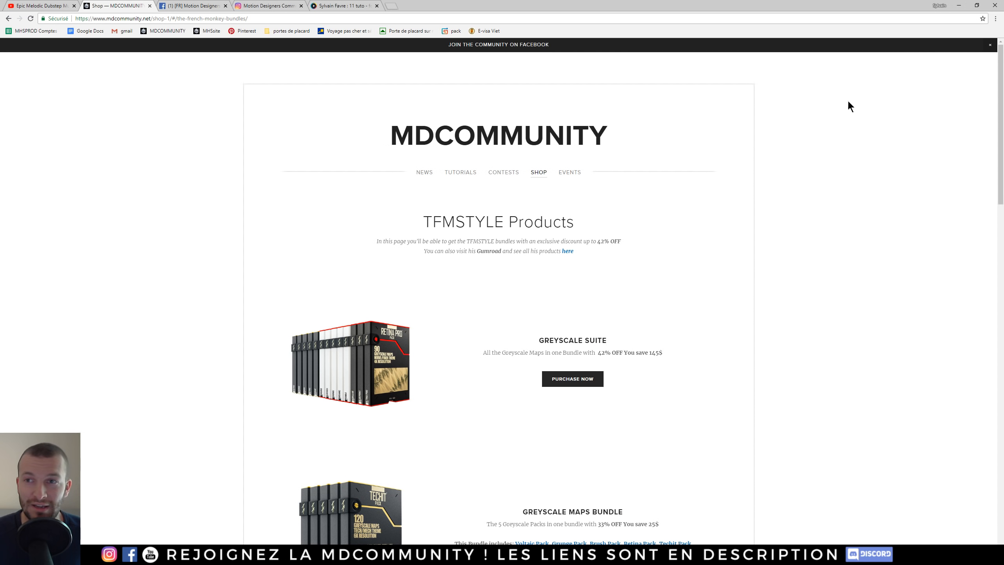
- Switch to Cinema 4D, expand the object group named 1 and add a Plane object to the scene
click(954, 8)
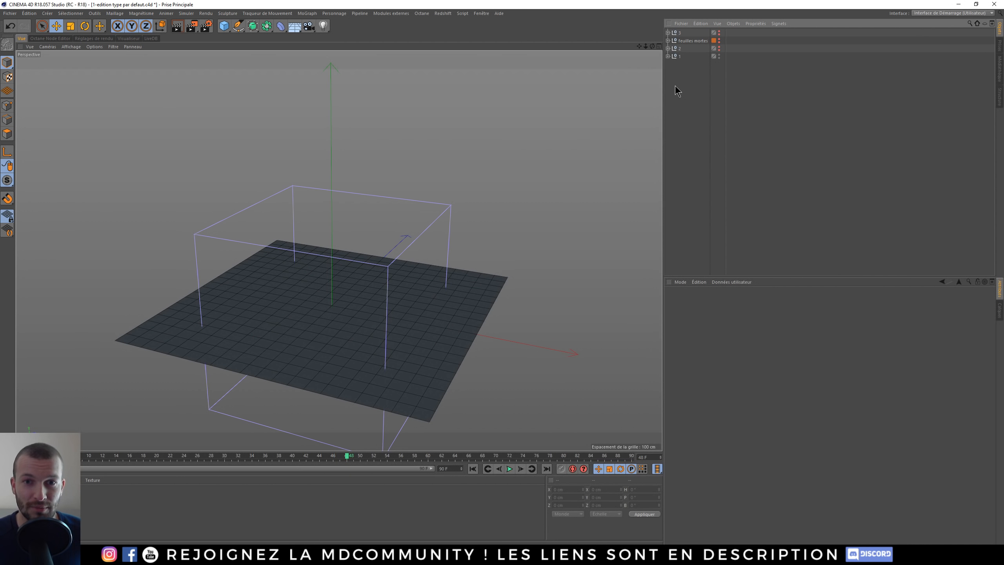
click(668, 56)
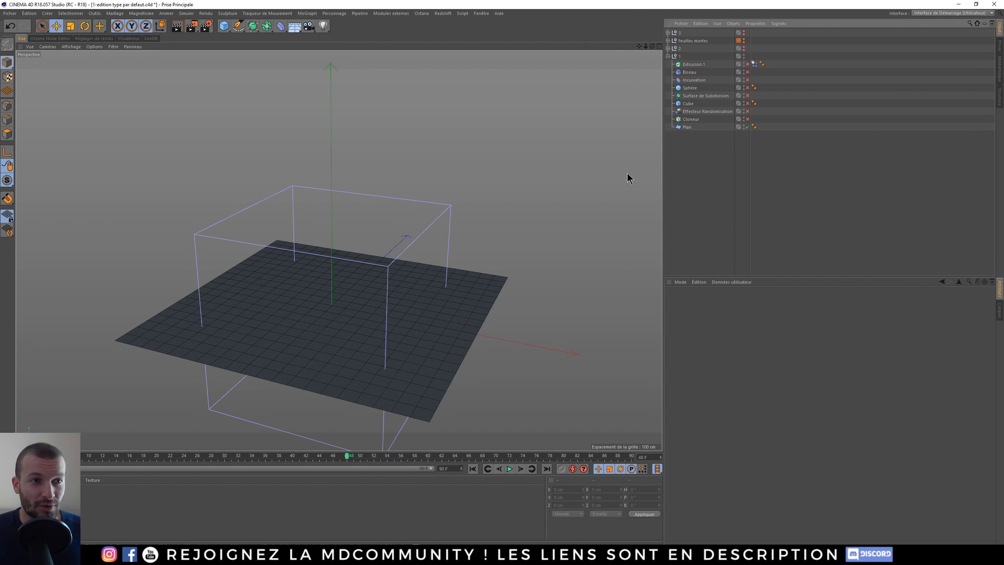
drag(224, 26, 336, 54)
click(335, 54)
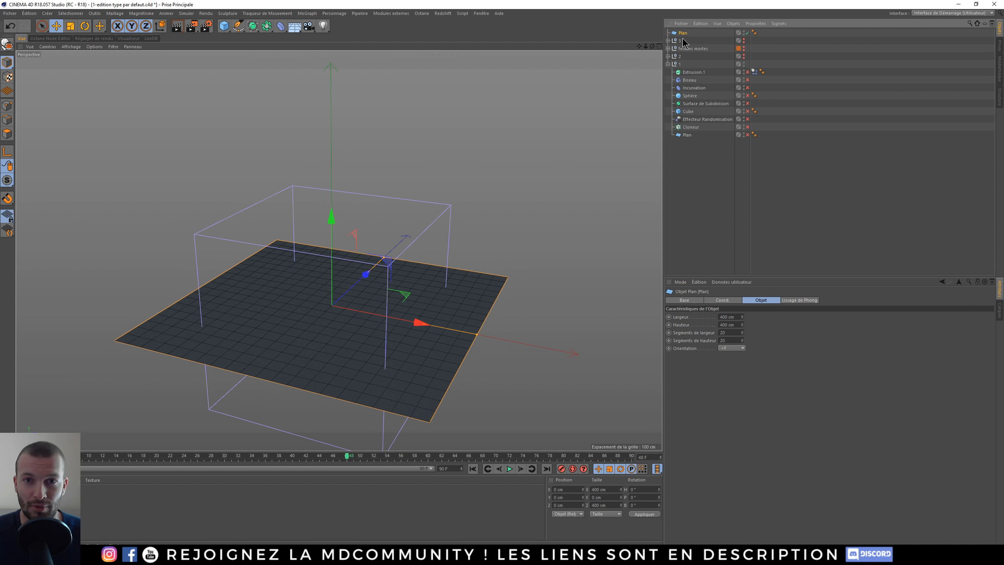
- Set the new plane's width segments and height segments to 1
click(732, 318)
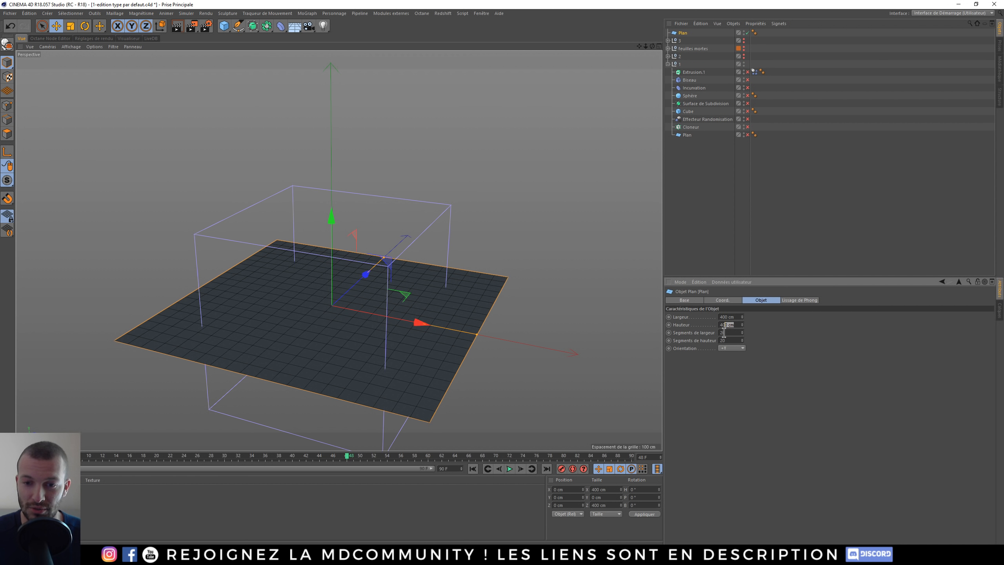
click(732, 341)
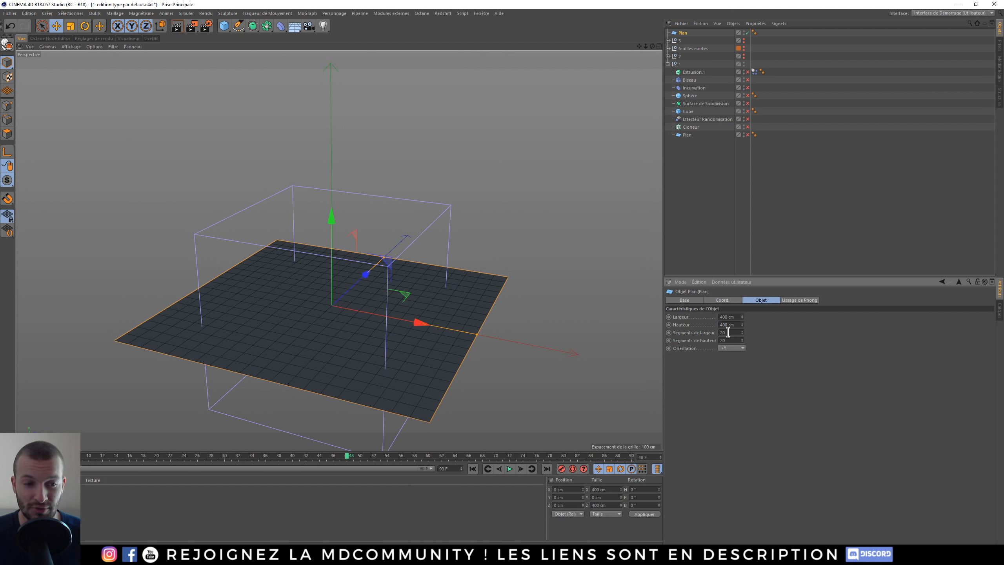
text(1)
drag(730, 333, 699, 342)
text(1)
click(773, 382)
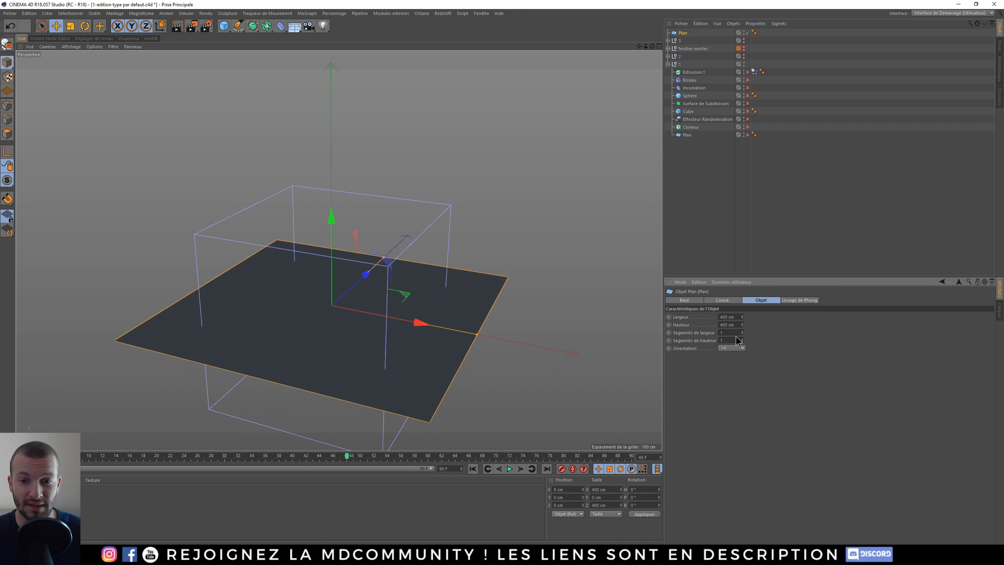
drag(729, 332, 715, 336)
click(775, 343)
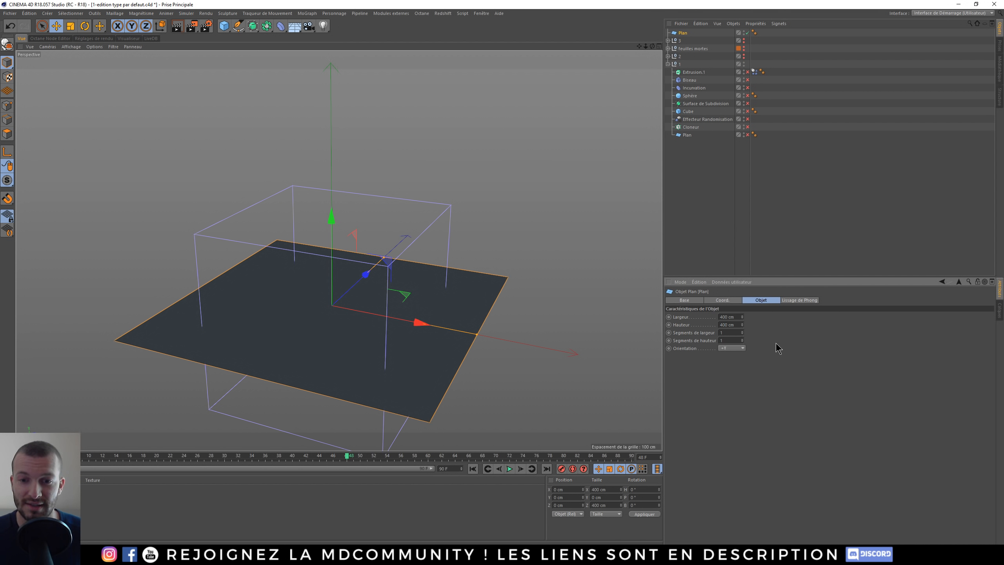
- Save the single-segment plane as the default for its object type and delete this plane from the scene
click(700, 282)
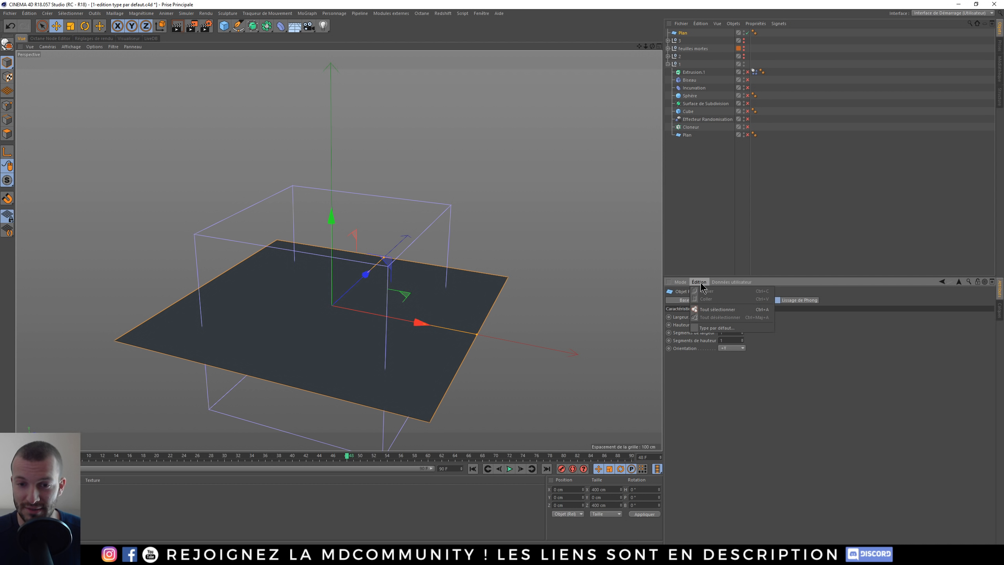
click(716, 328)
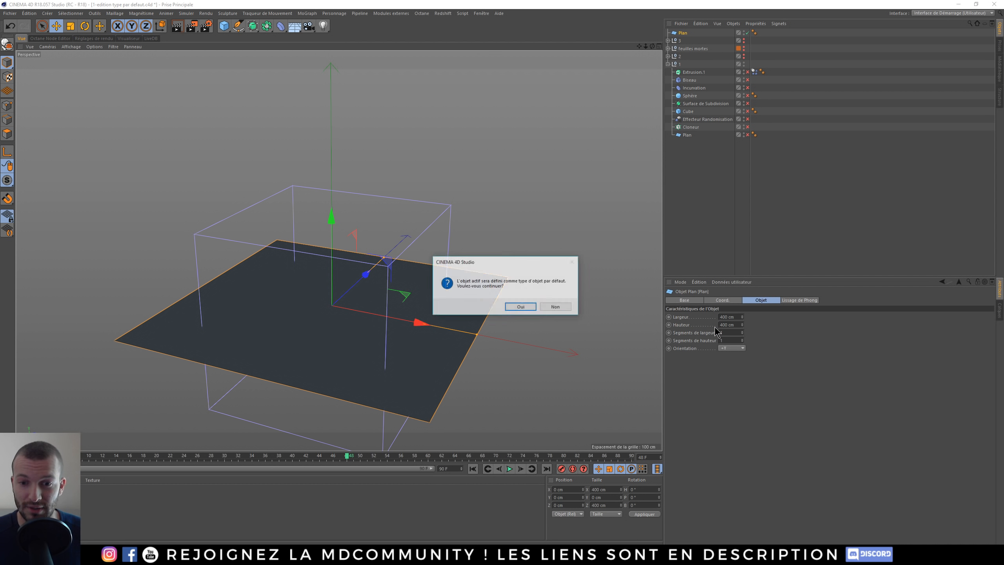
click(526, 309)
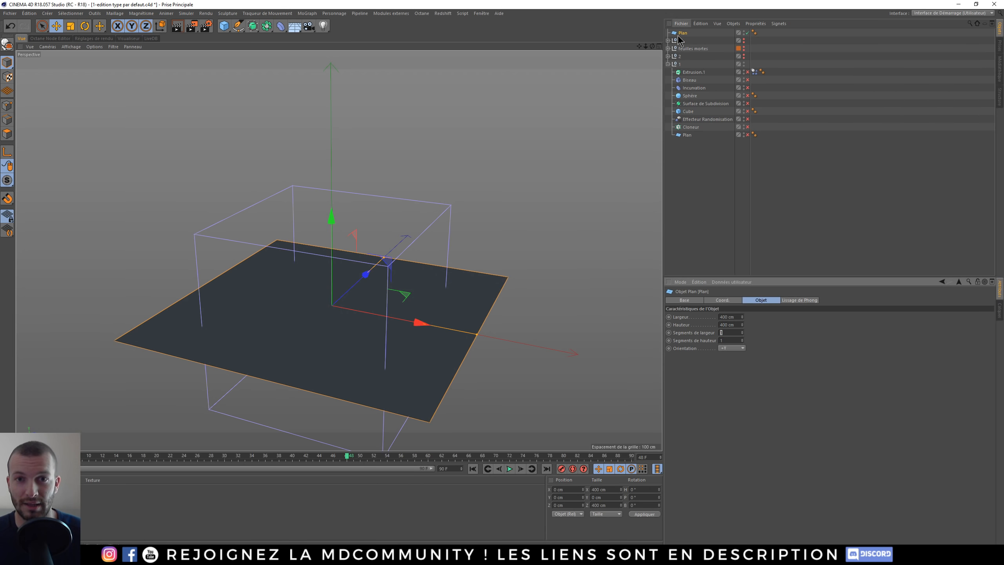
key(Delete)
- Add a Polygon object and a fresh Plane, check the new plane's default segments and delete that plane
drag(220, 31, 381, 45)
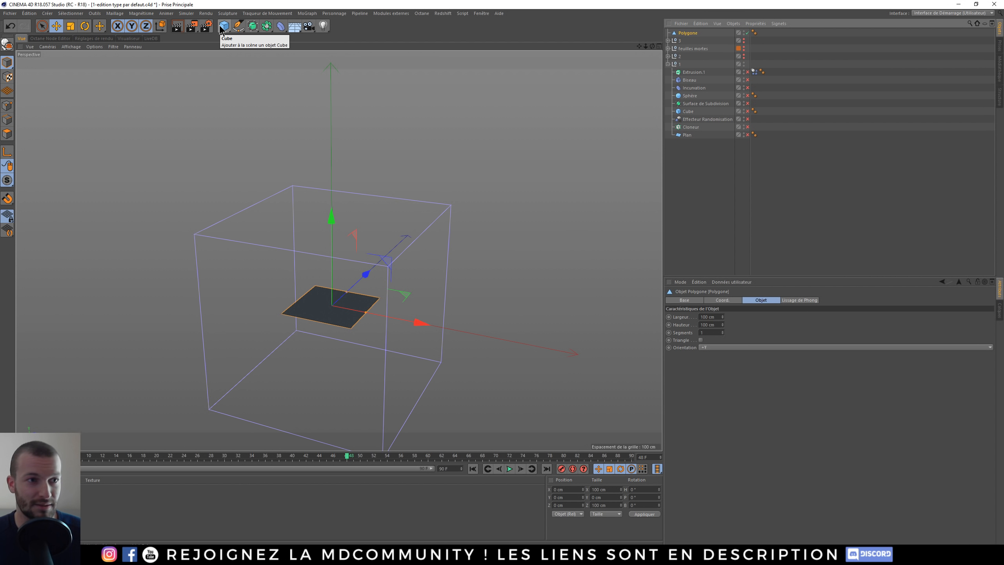
drag(220, 30, 320, 45)
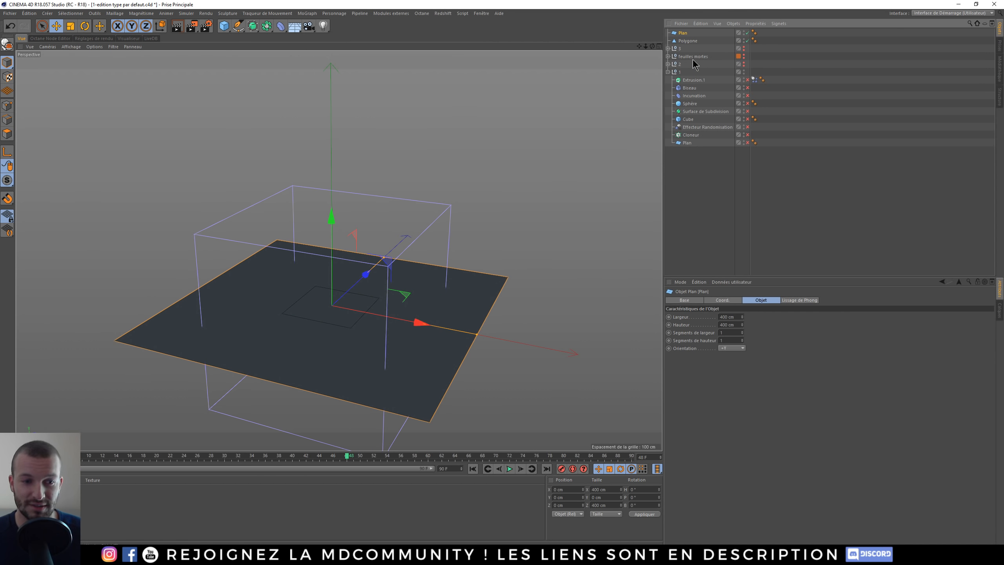
click(730, 340)
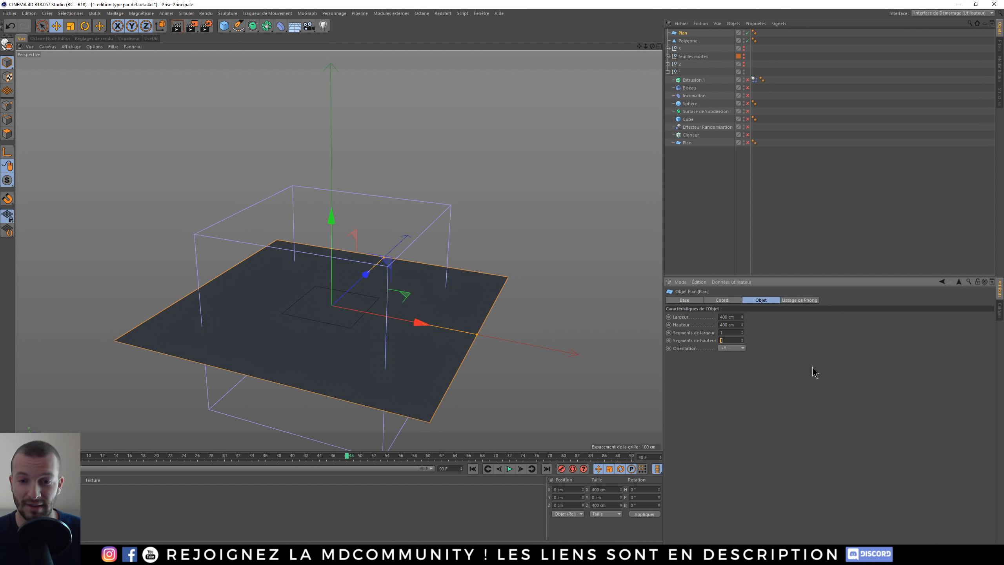
click(686, 35)
key(Delete)
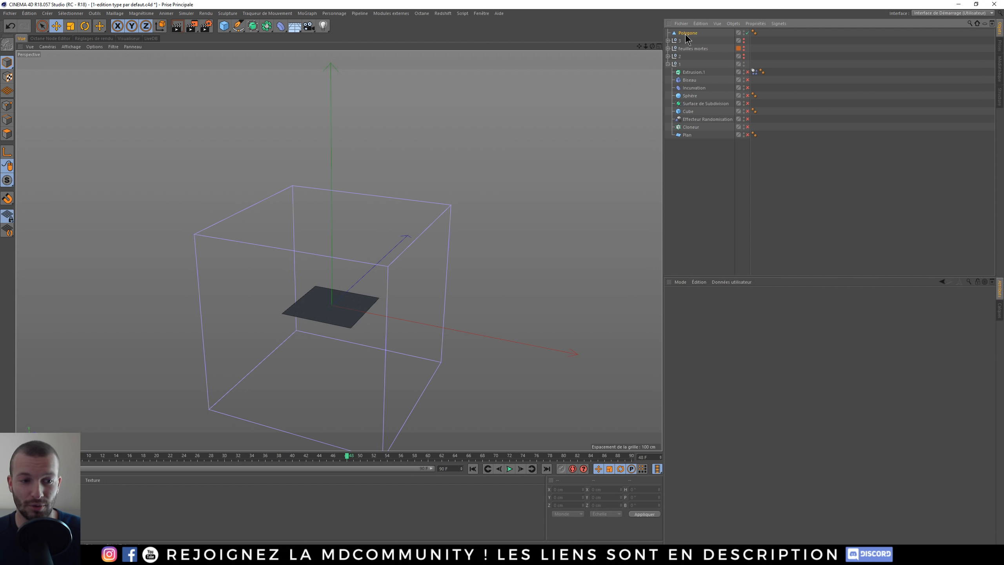
- Examine the Polygon object and its single segments setting from several viewpoints, and delete it from the scene
click(688, 33)
scroll(425, 296, up, 5)
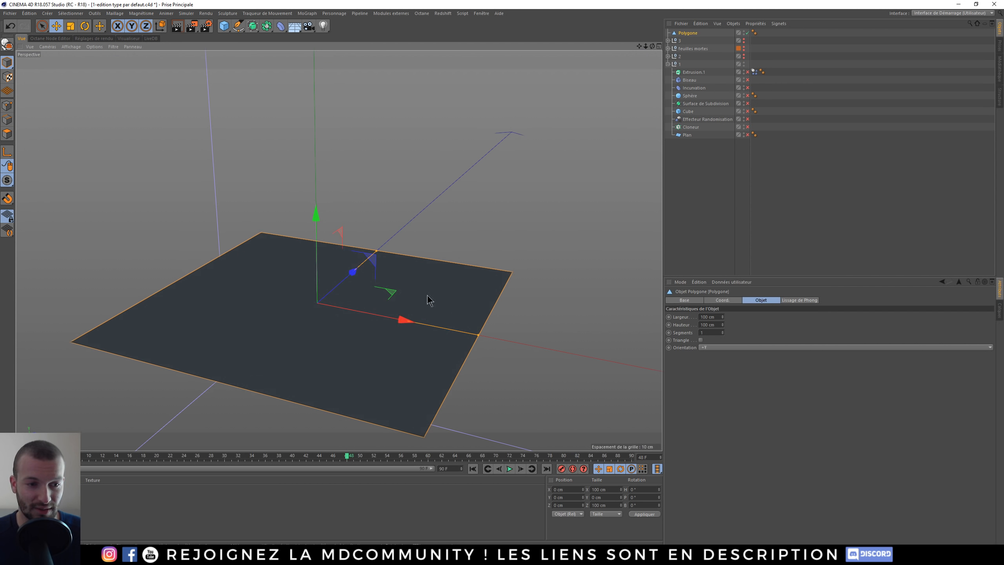
alt+drag(343, 303, 342, 327)
drag(722, 333, 722, 335)
alt+right_drag(343, 314, 321, 319)
alt+drag(362, 327, 363, 312)
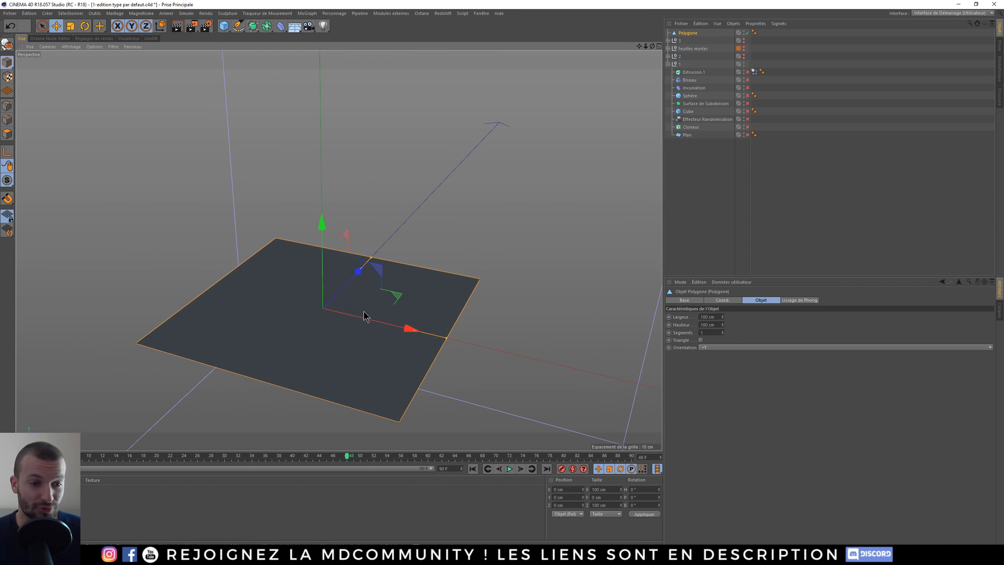
alt+middle_drag(364, 312, 371, 241)
alt+right_drag(370, 241, 343, 239)
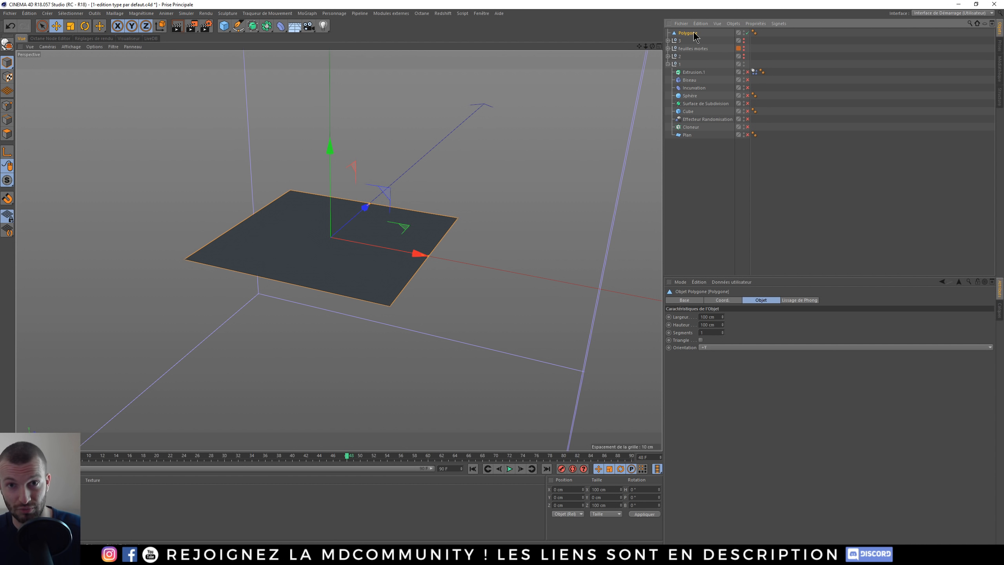
key(Delete)
- Enable the Cloner and place a new Cube inside it as the object to clone
alt+right_drag(362, 251, 296, 255)
click(691, 119)
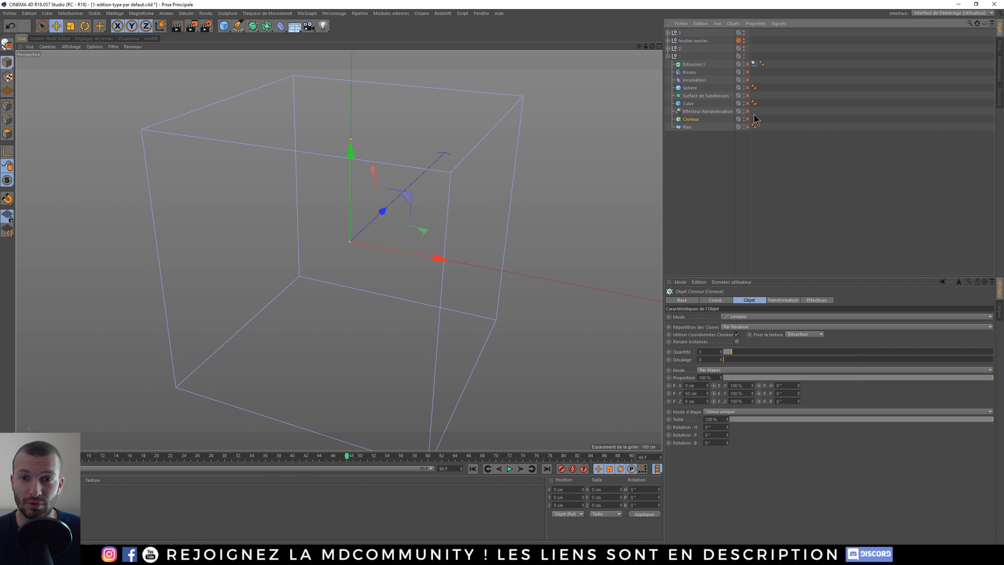
click(748, 119)
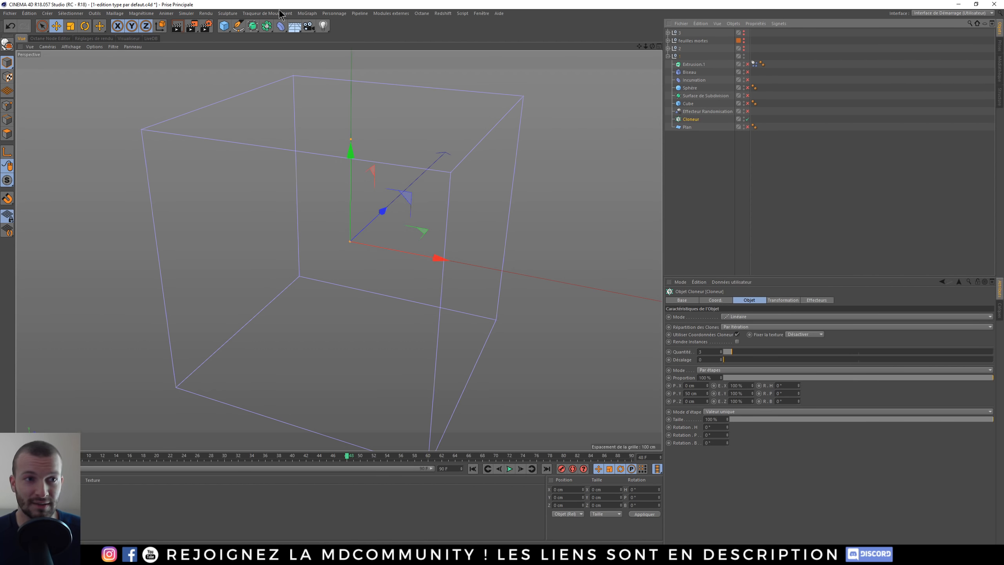
click(224, 27)
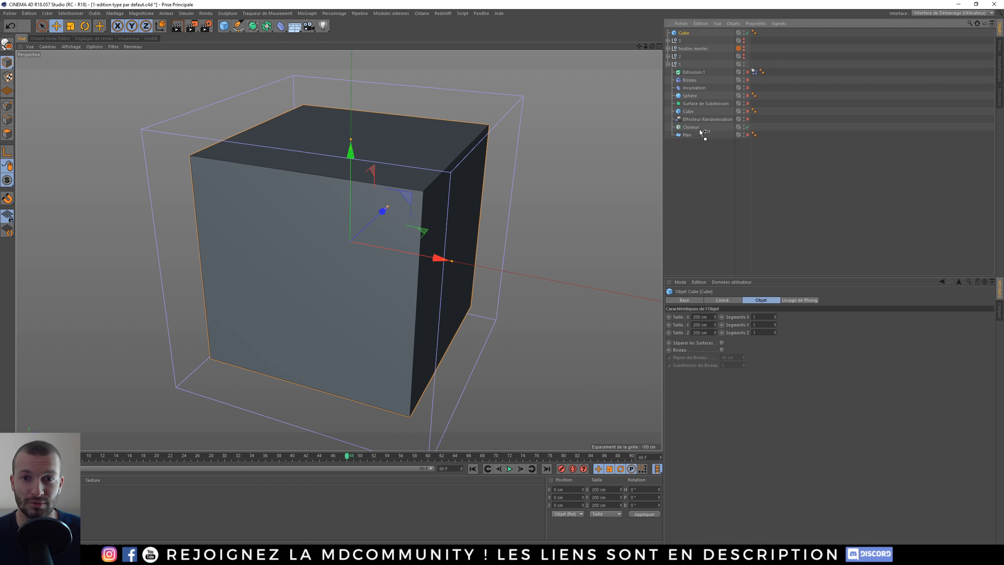
drag(684, 33, 693, 126)
alt+drag(419, 189, 437, 174)
alt+right_drag(438, 174, 387, 175)
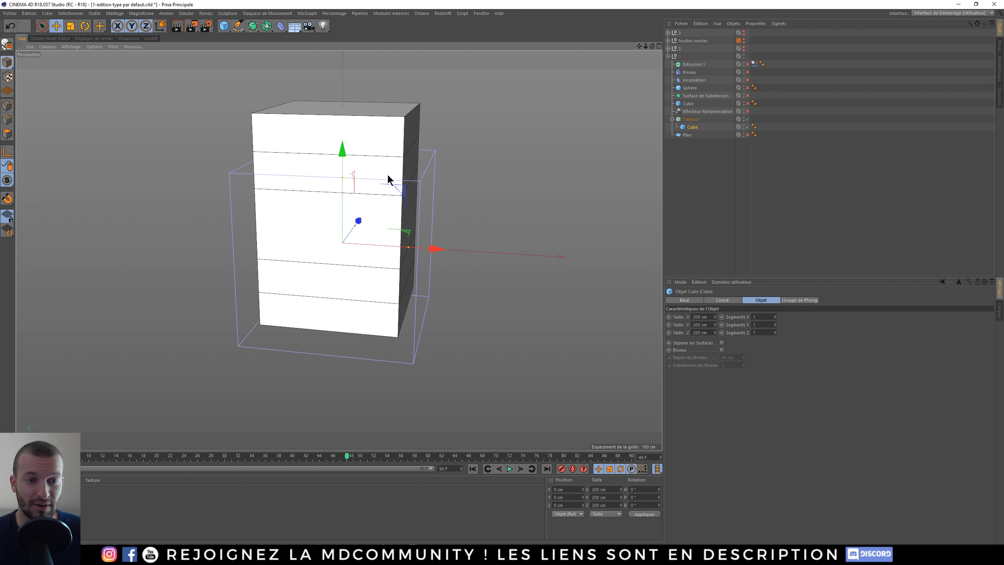
alt+drag(387, 175, 389, 216)
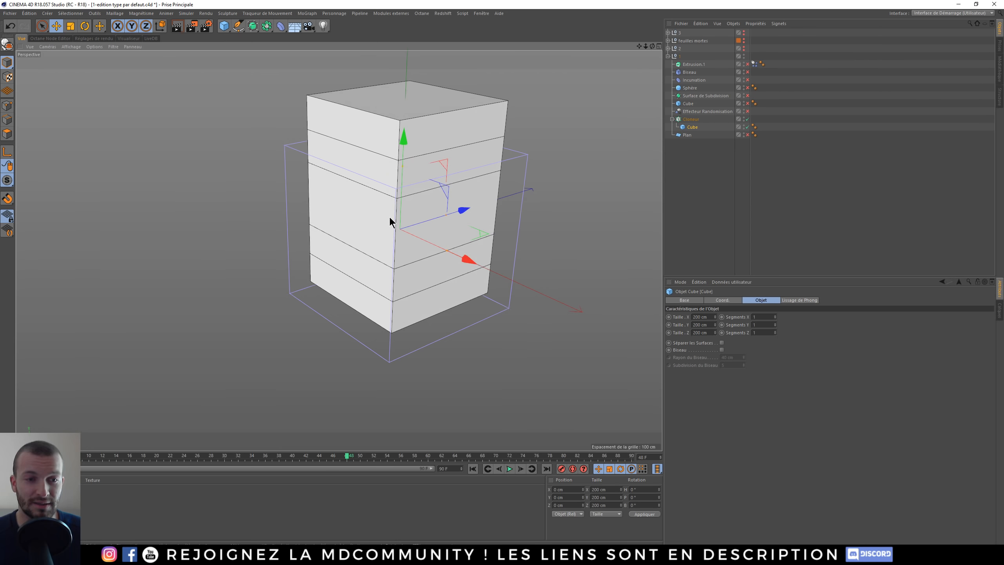
- Set the Cloner's Y position offset (P.Y) to 0 cm
click(691, 120)
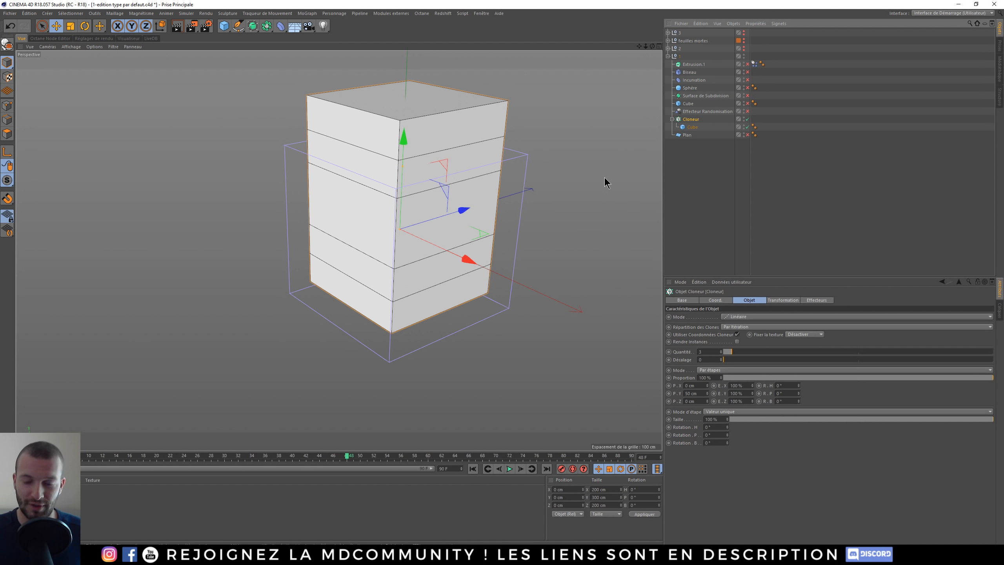
click(700, 393)
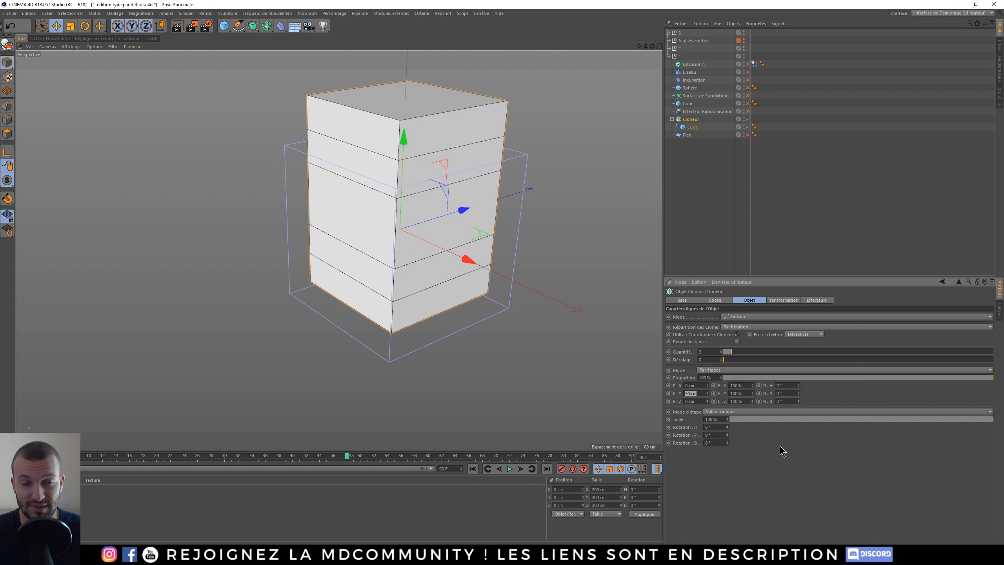
text(0)
key(Return)
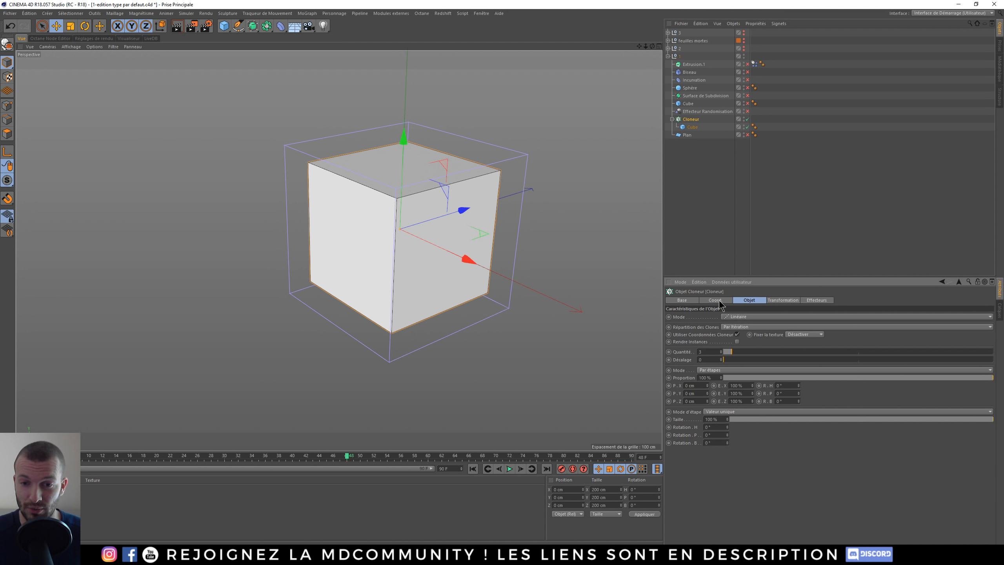
- Save the Cloner's current settings as the default for its object type
click(699, 282)
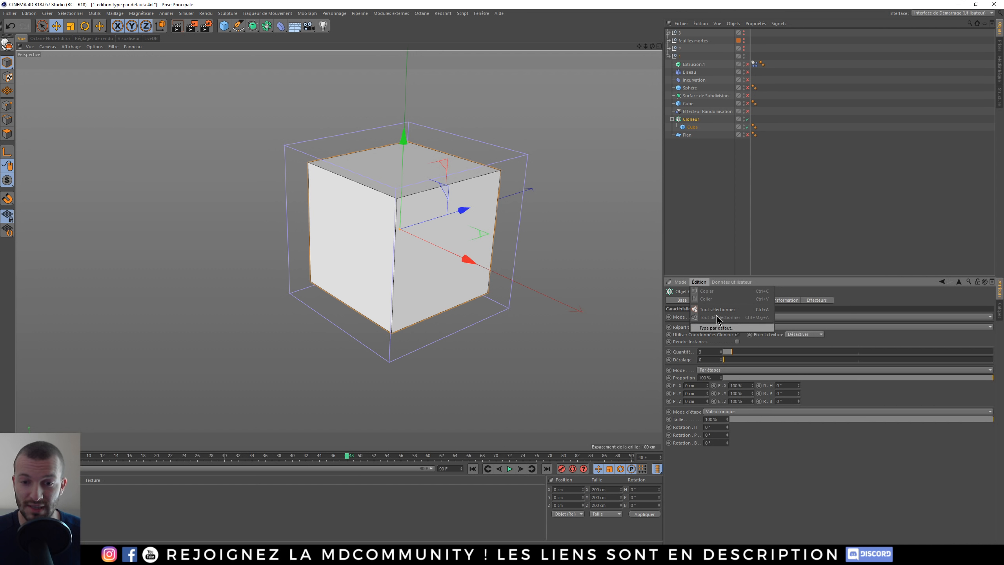
click(716, 327)
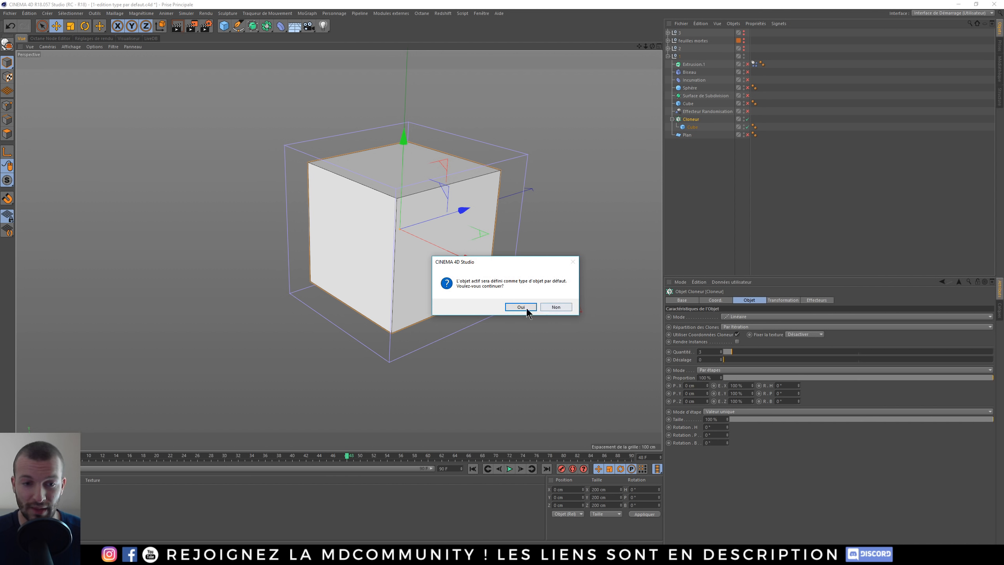
click(522, 308)
- Review the Cloner's available modes and its transformation settings
click(741, 317)
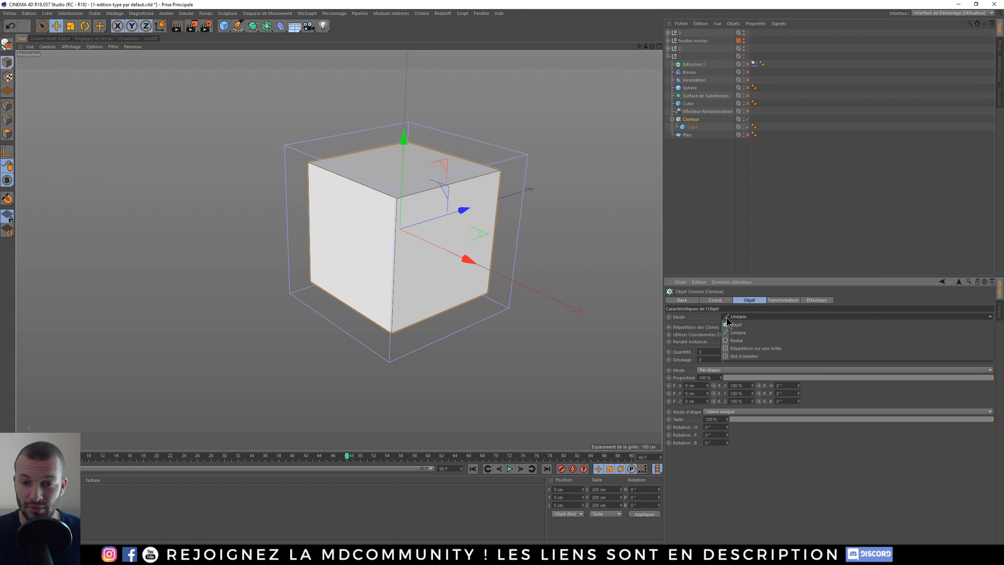
click(777, 476)
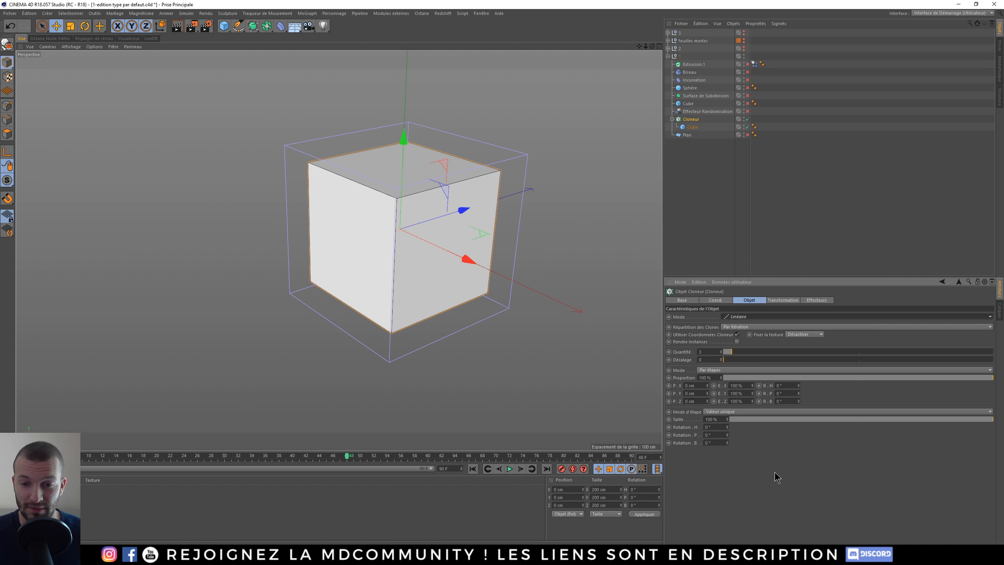
click(776, 300)
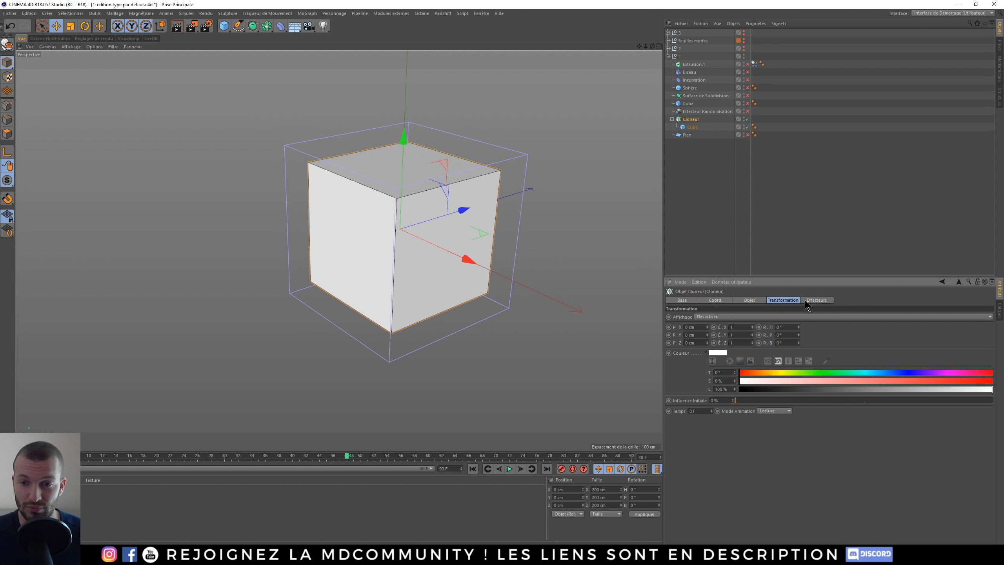
click(751, 301)
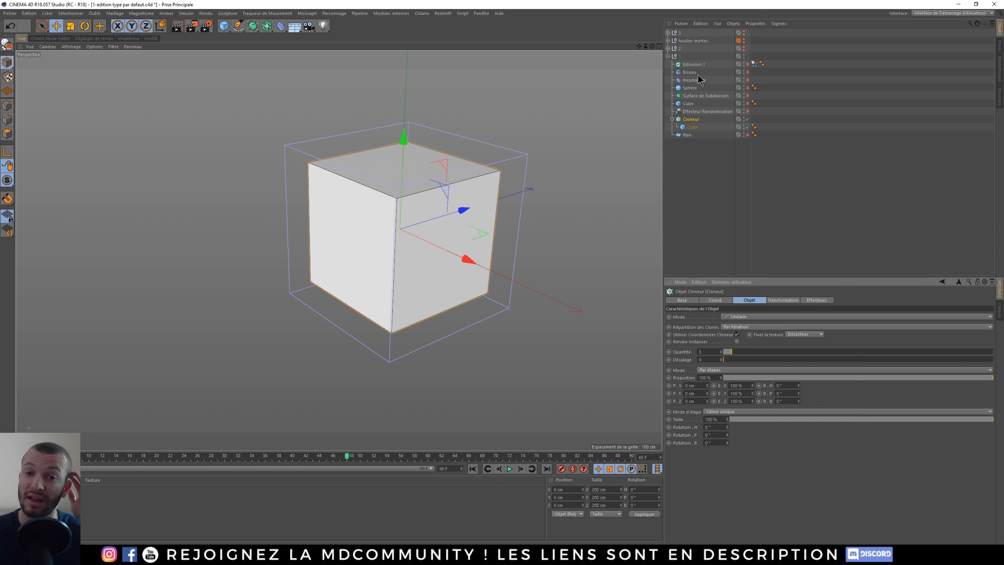
- Disable the Cloner and set the Random effector's P.X, P.Y and P.Z position values to 0 cm
click(746, 119)
click(704, 165)
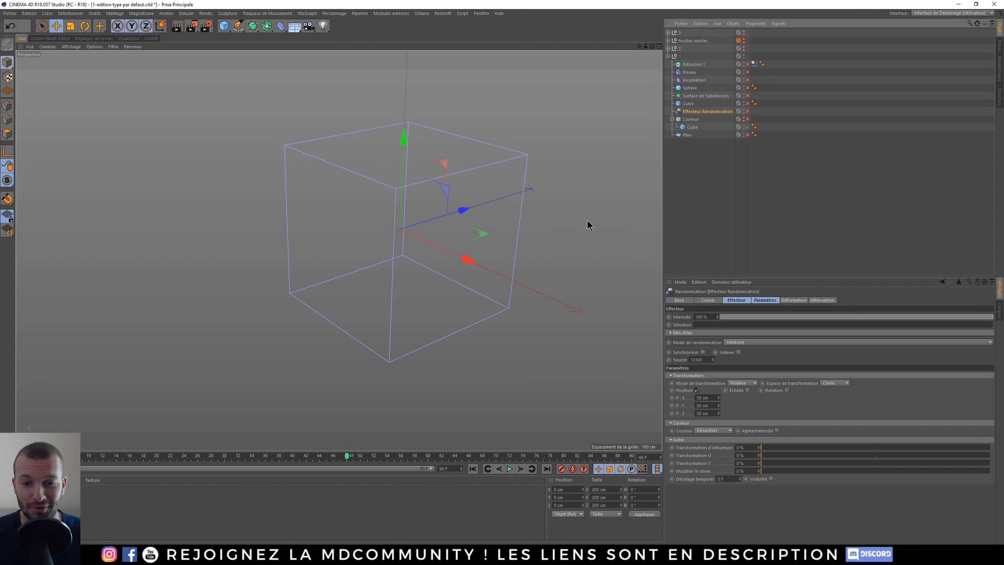
alt+drag(587, 222, 466, 207)
scroll(417, 218, up, 3)
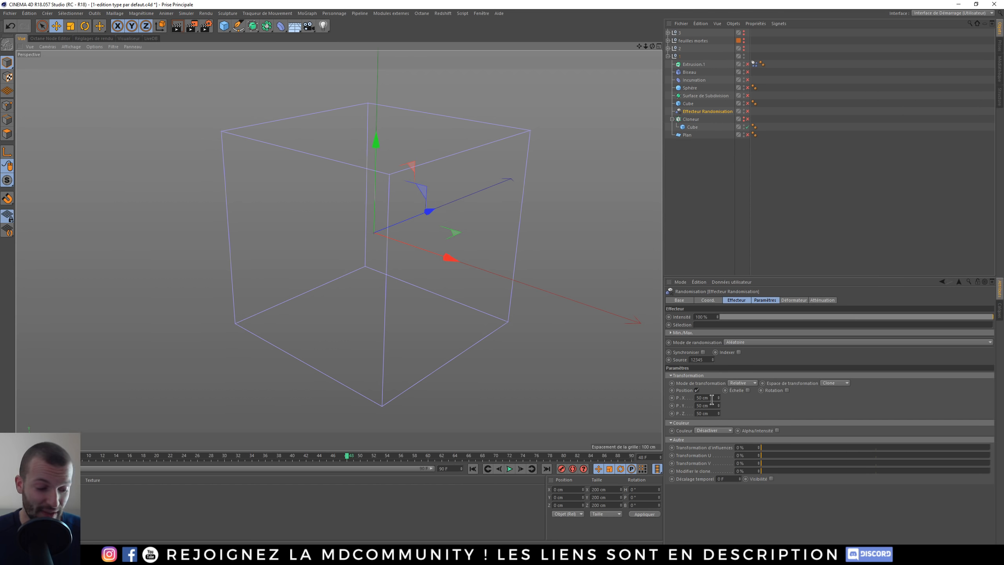
double_click(712, 398)
text(0)
key(Tab)
text(0)
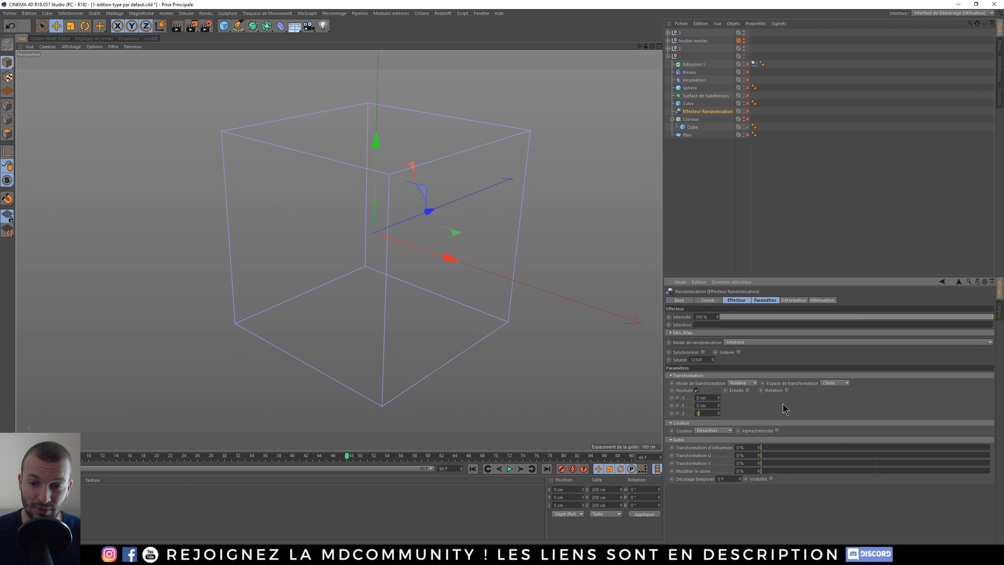
- Enable scale with uniform scaling and rotation in the Random effector's transformation parameters
click(747, 390)
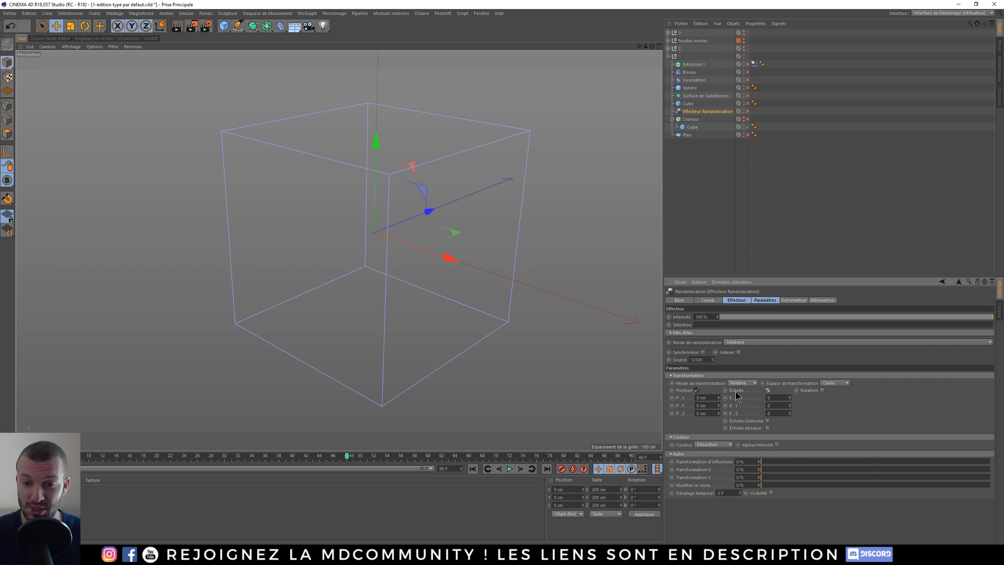
click(767, 420)
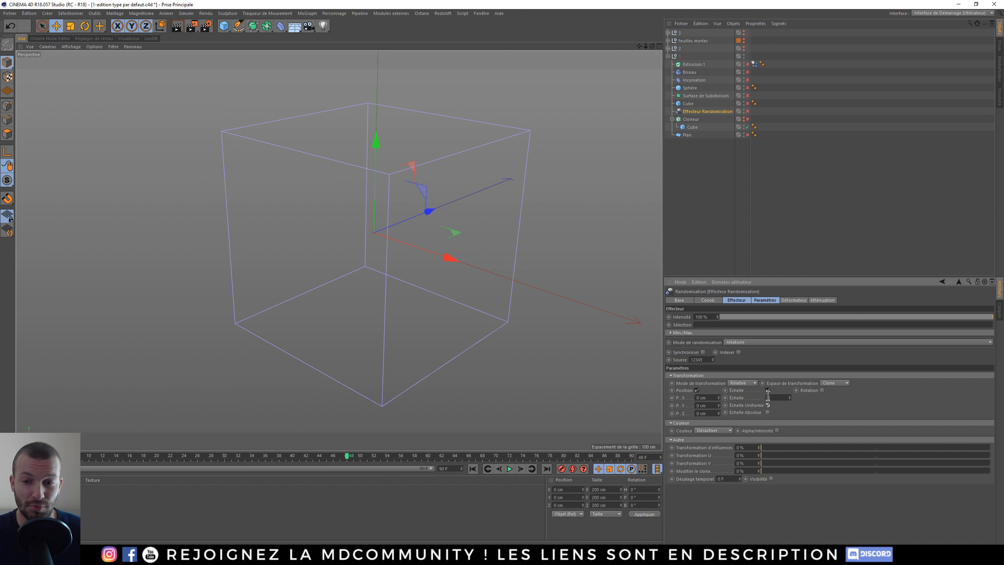
click(822, 390)
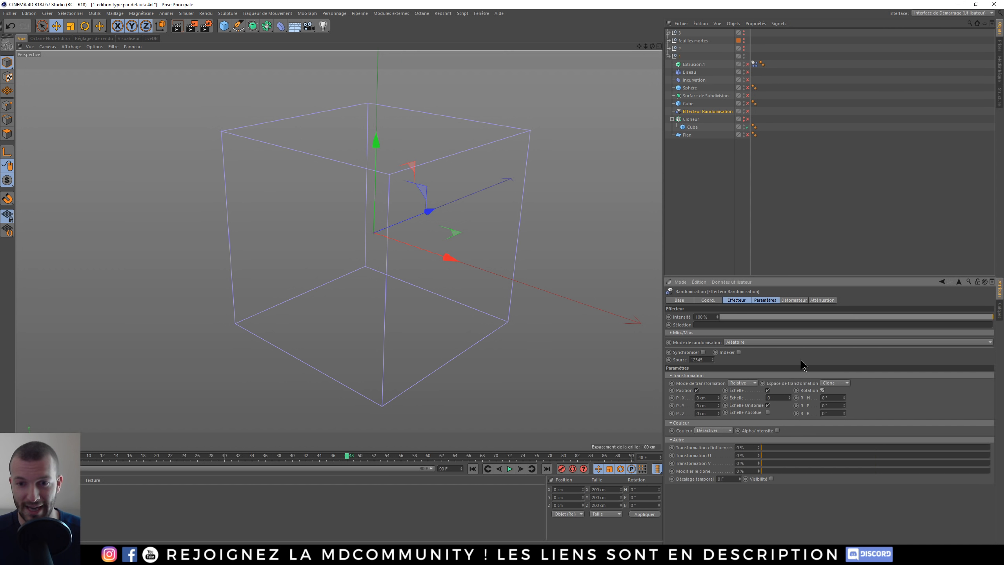
- Save the Random effector's current settings as the default for its object type
click(699, 282)
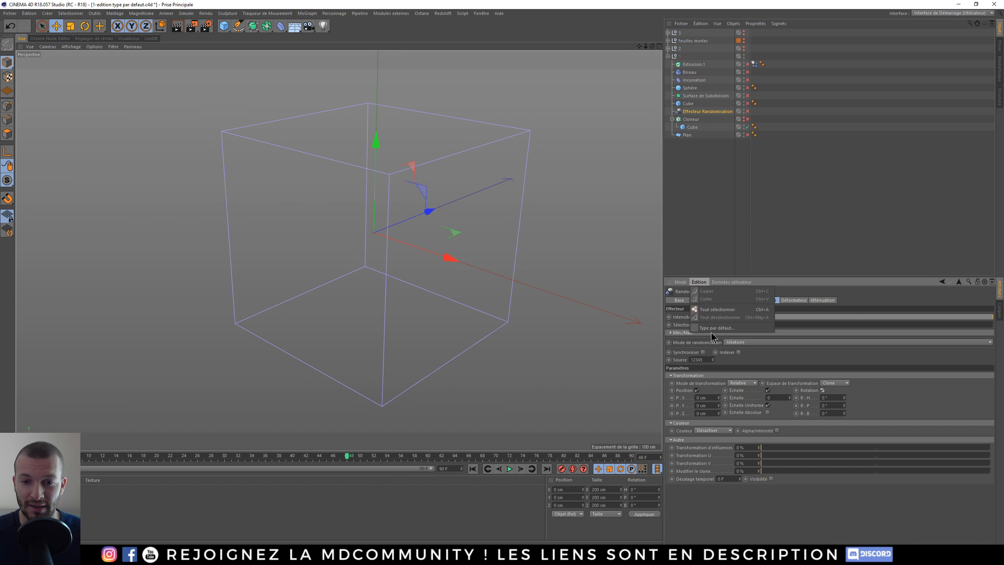
click(714, 337)
click(520, 307)
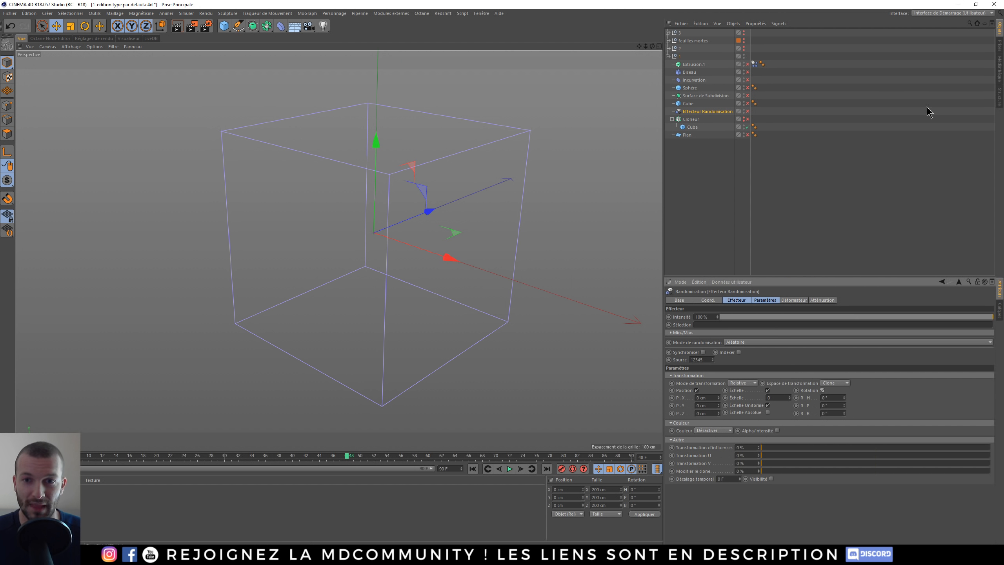
- Enable the Cube above the Random effector and turn on its bevel with a radius of 5 cm
click(687, 104)
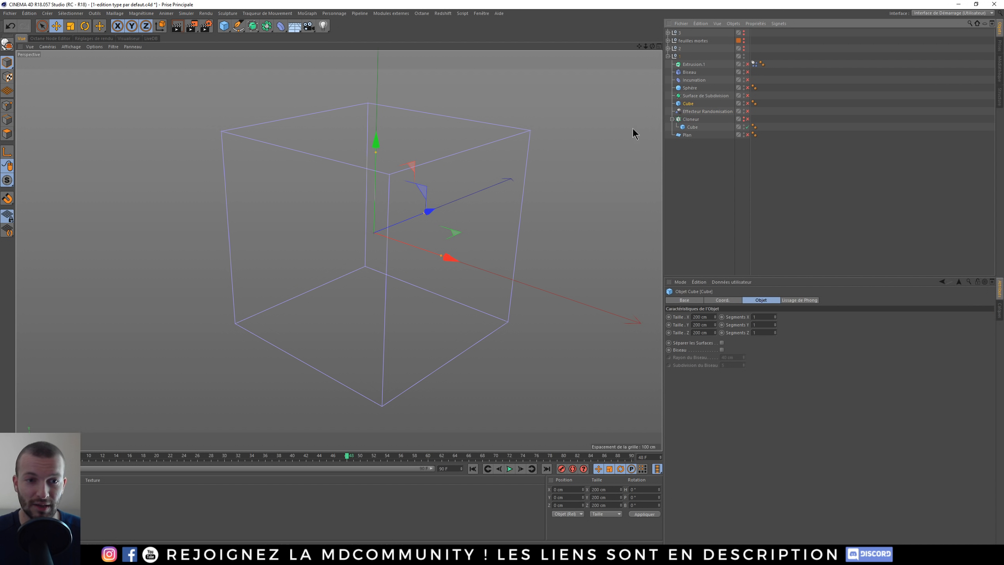
click(747, 103)
scroll(395, 194, up, 3)
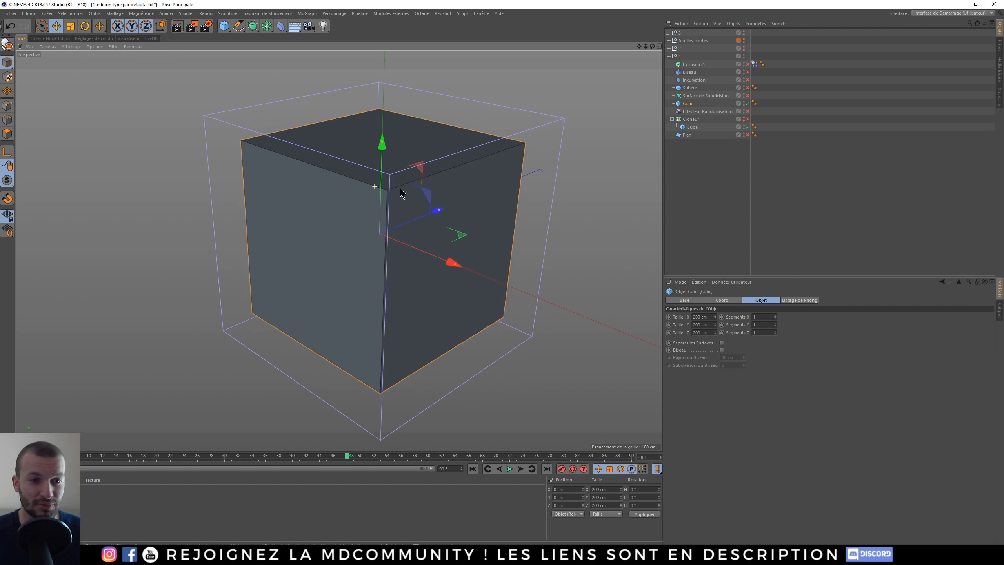
click(721, 350)
alt+drag(413, 192, 448, 197)
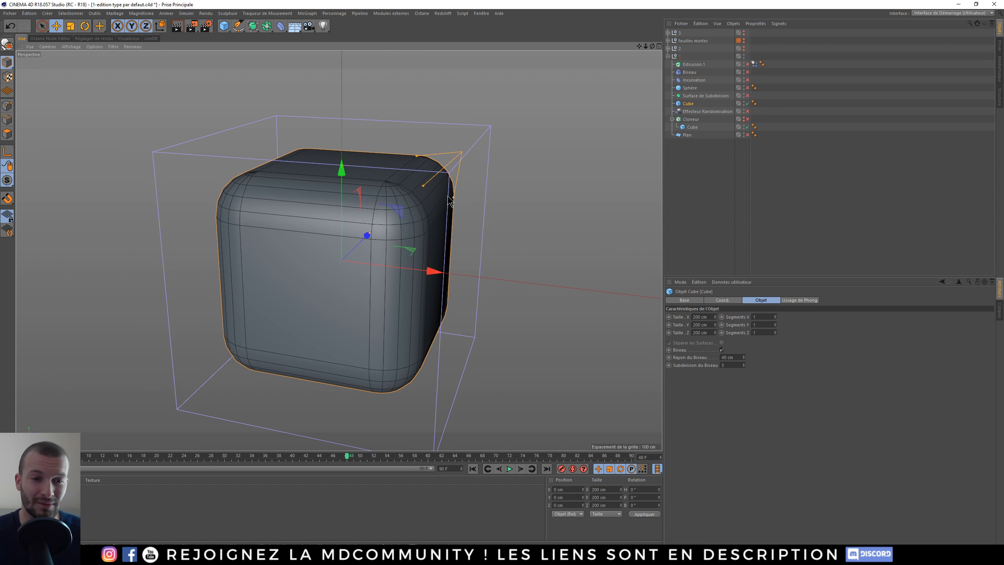
double_click(732, 358)
text(5)
key(Return)
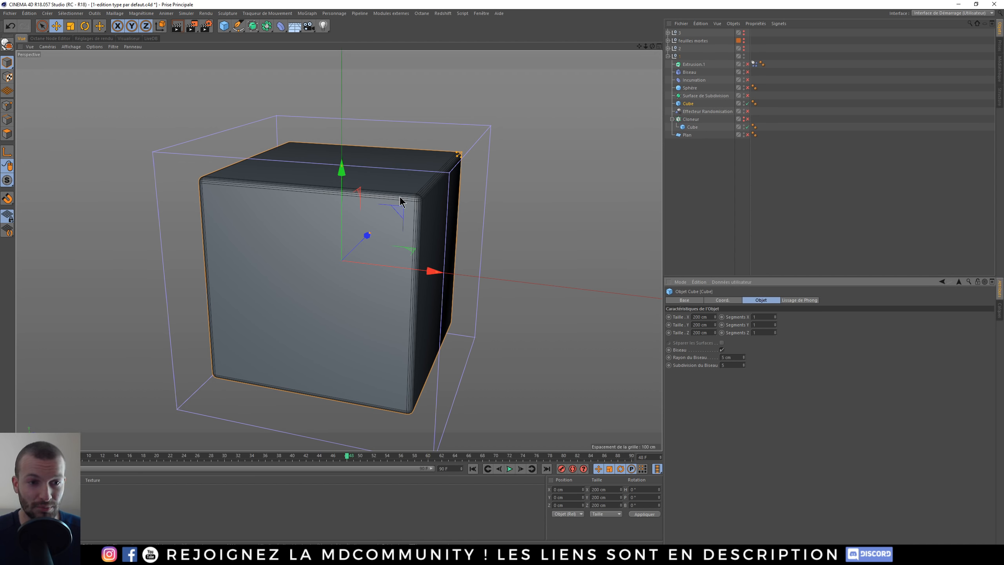
- Set the Cube's bevel subdivision to 3 and inspect the bevelled edges
scroll(403, 202, up, 8)
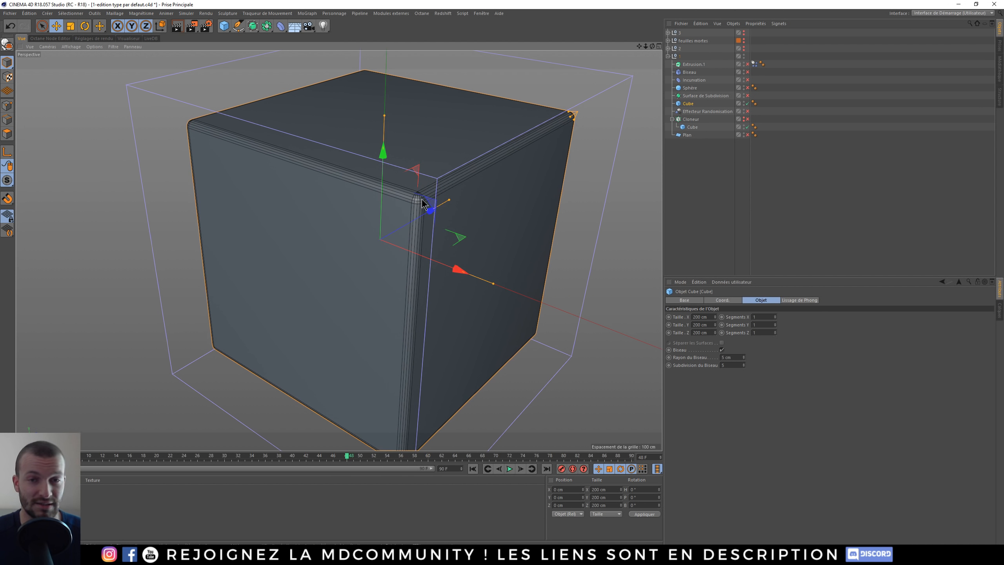
double_click(732, 365)
text(3)
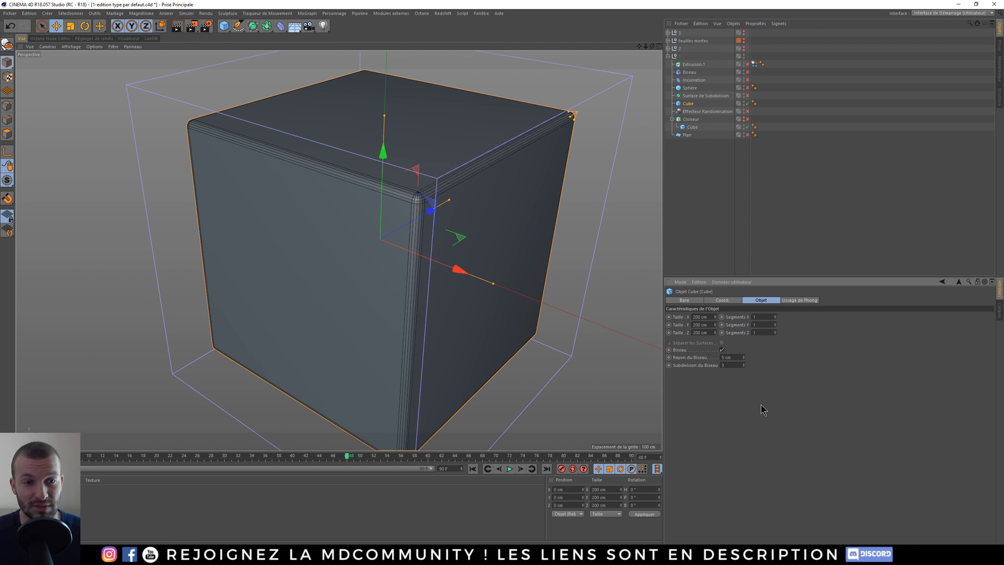
key(Return)
mouse_move(420, 215)
alt+mouse_down()
mouse_move(431, 207)
mouse_move(411, 206)
alt+mouse_up()
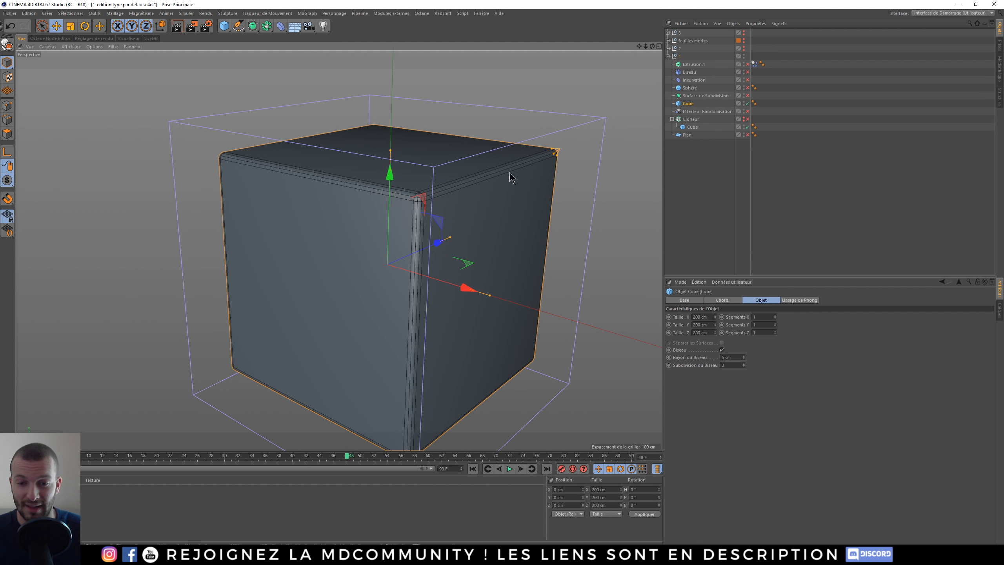
- Turn off the Cube's bevel and save its settings as the default for its object type
click(721, 350)
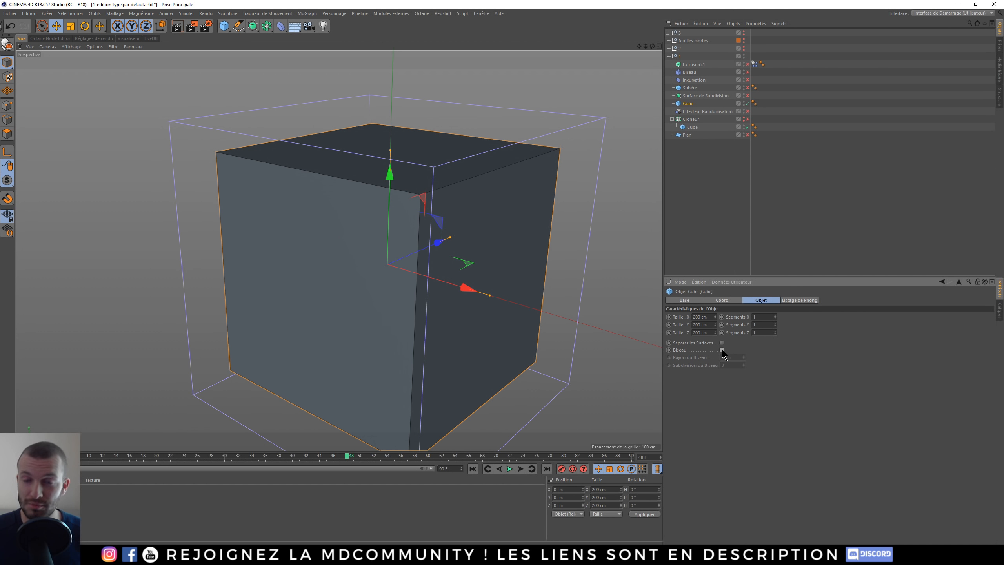
click(699, 281)
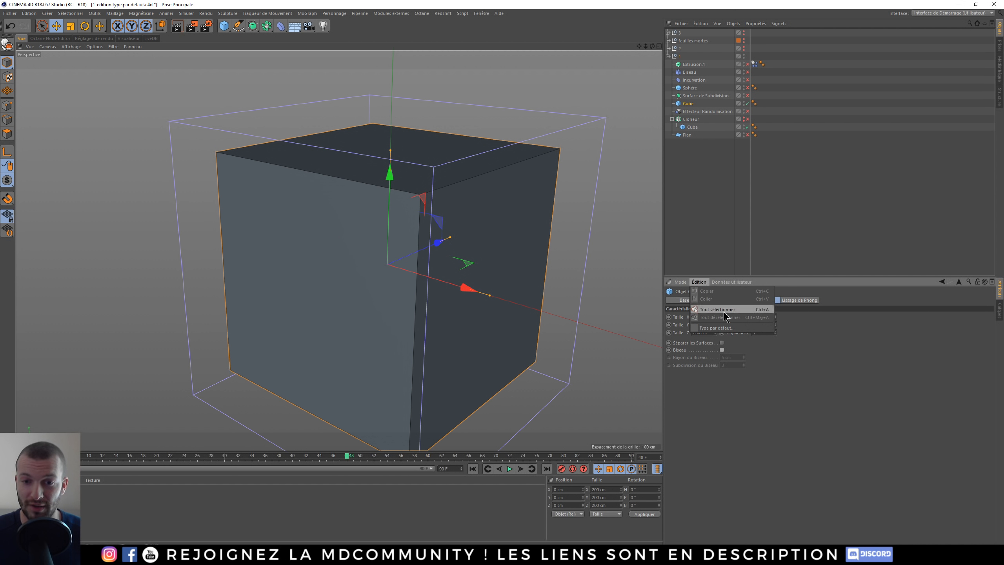
click(717, 328)
click(530, 310)
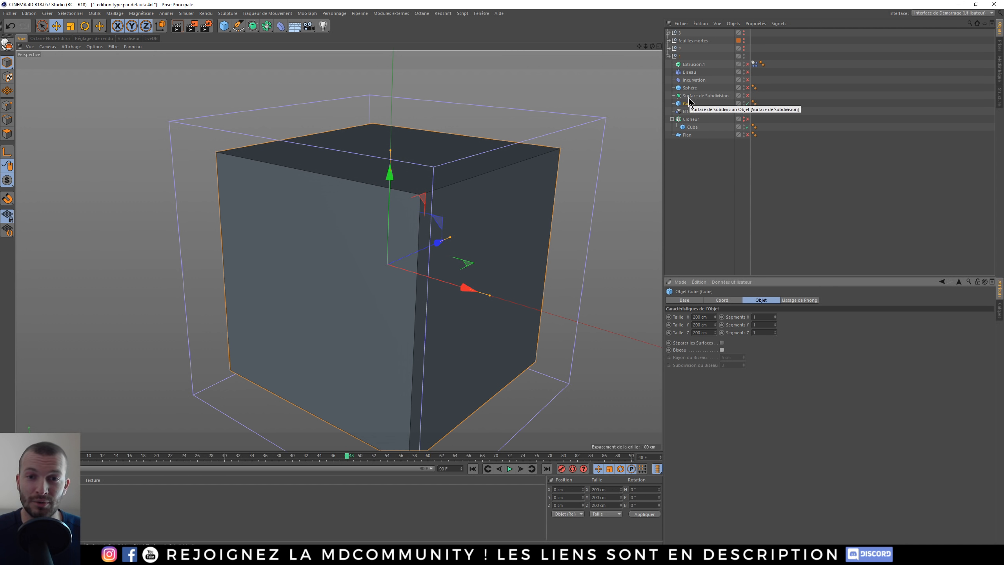
- Place the Cube inside the Subdivision Surface, then enable and select that generator
drag(688, 104, 705, 97)
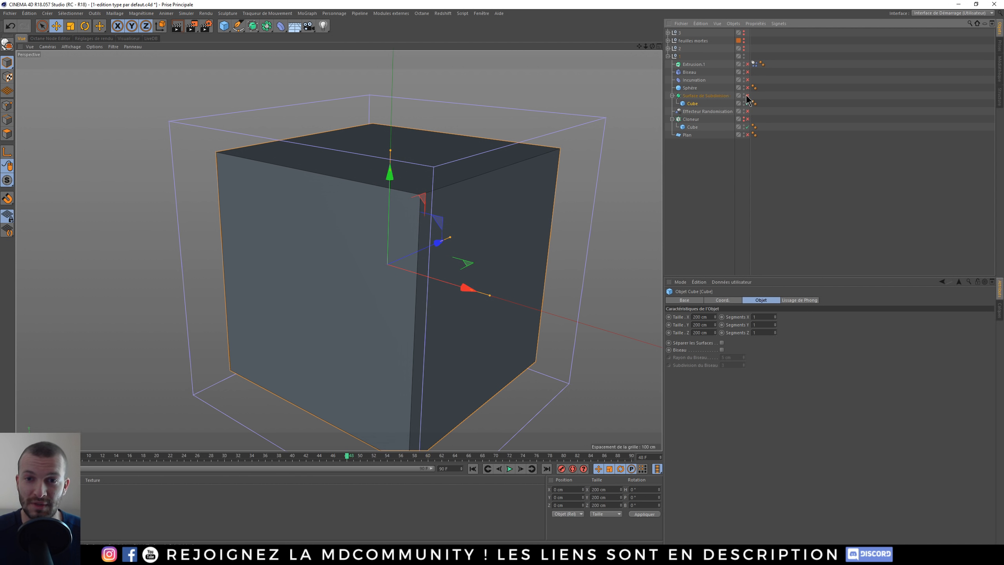
click(747, 96)
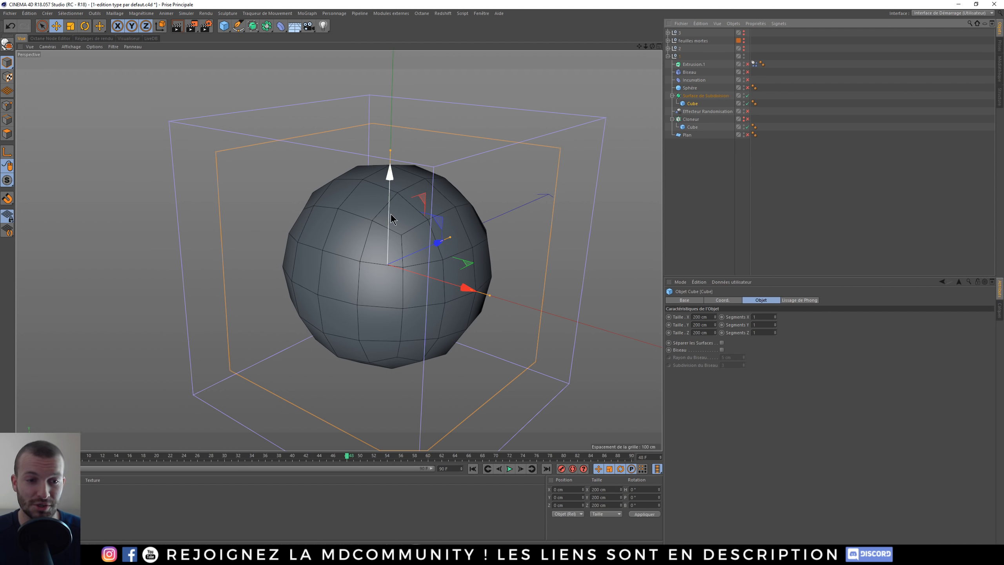
click(695, 96)
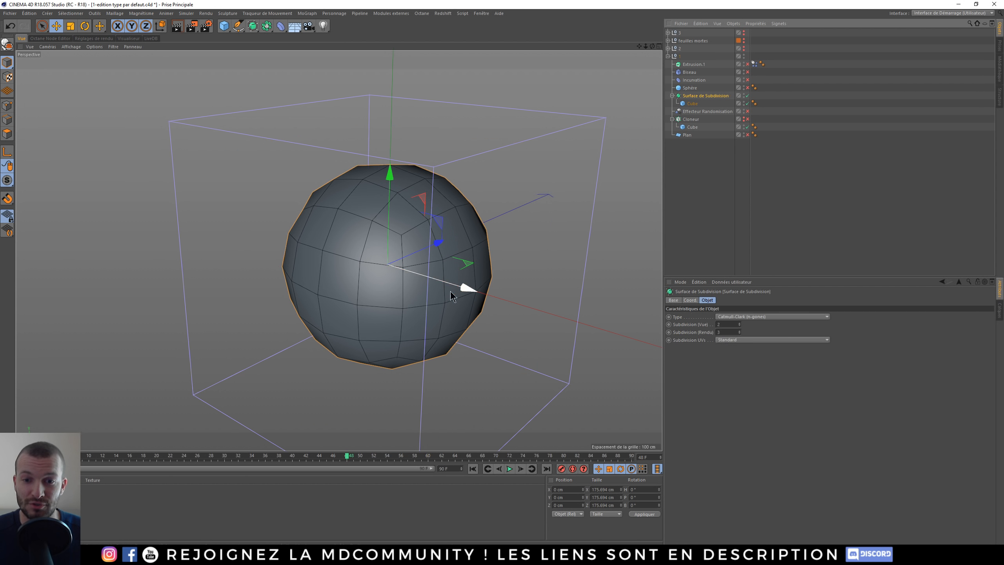
- Set the Subdivision Surface's render subdivision to 6, try making the generator editable, and undo the conversion
alt+drag(406, 209, 376, 243)
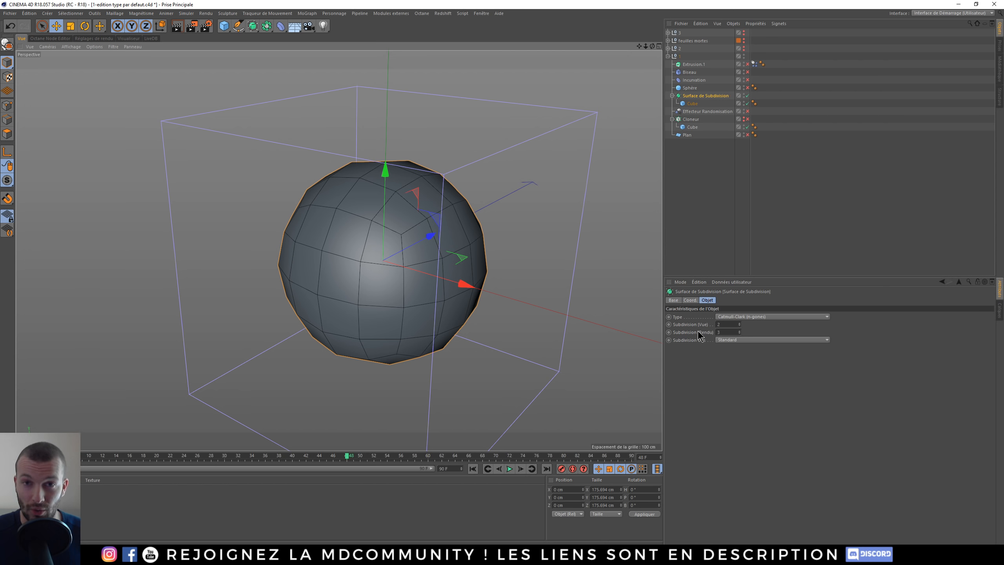
drag(728, 333, 680, 352)
text(6)
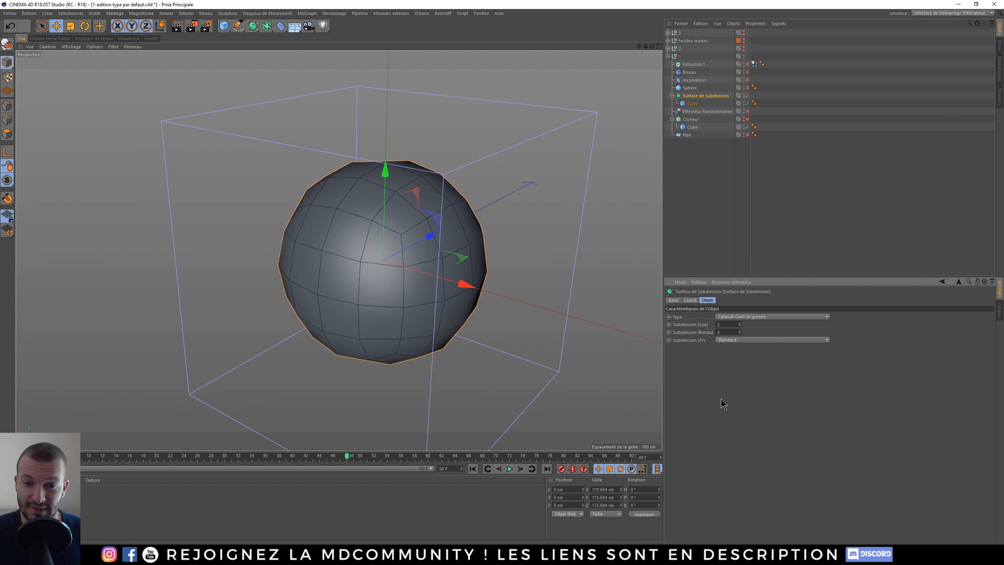
click(702, 97)
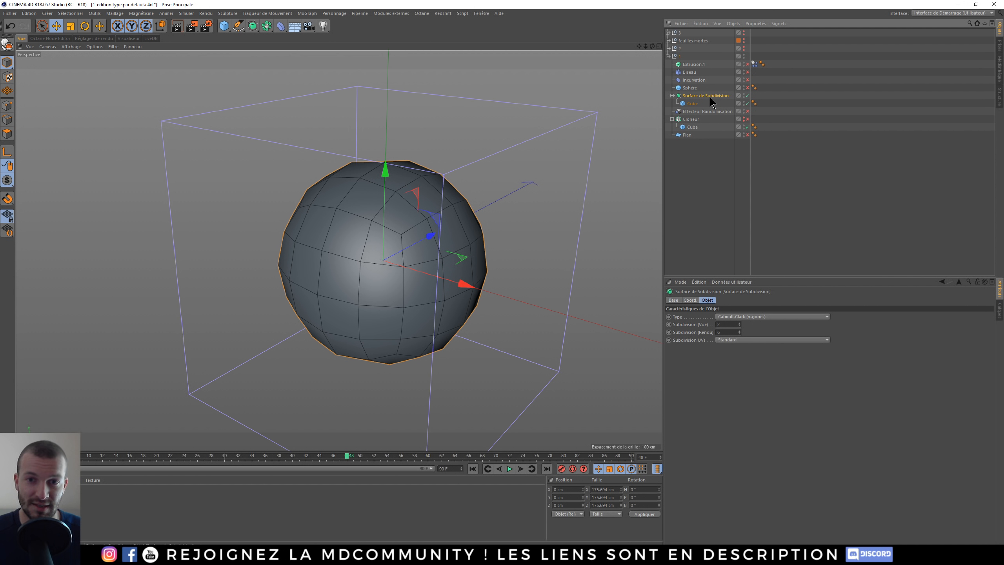
key(c)
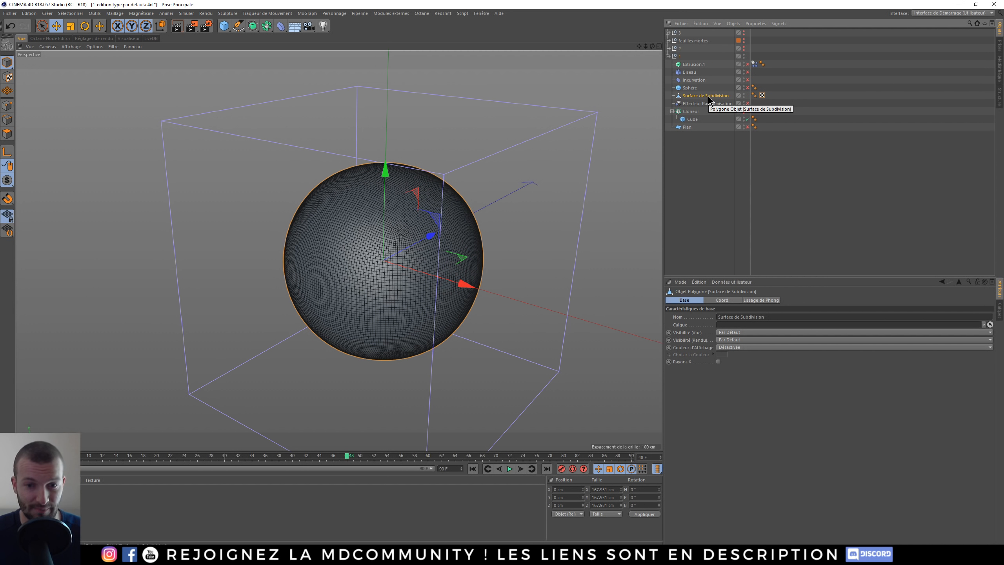
key(ctrl+z)
click(672, 96)
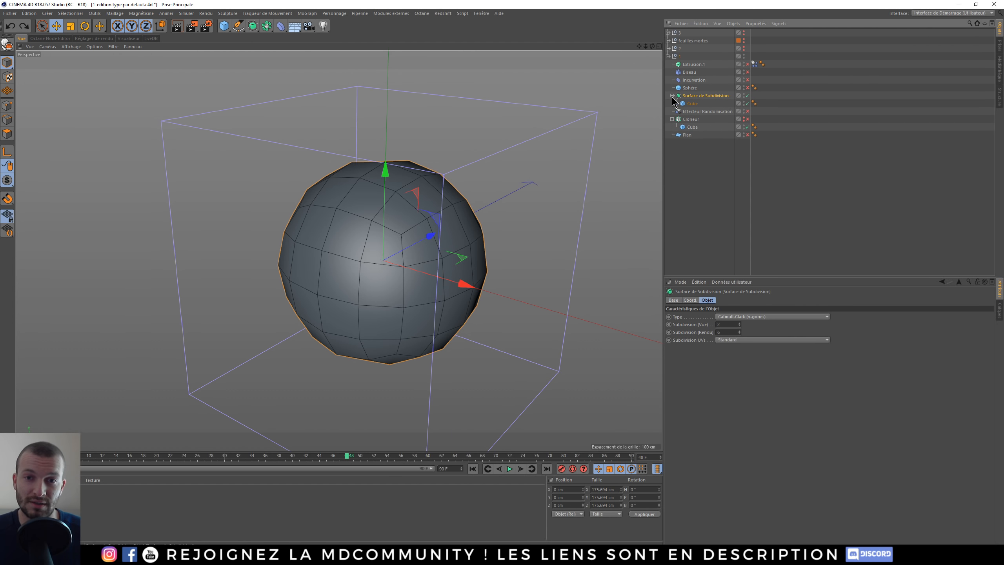
- Set the Subdivision Surface's render subdivision to 2 and save its settings as the default for its object type
alt+drag(379, 233, 389, 243)
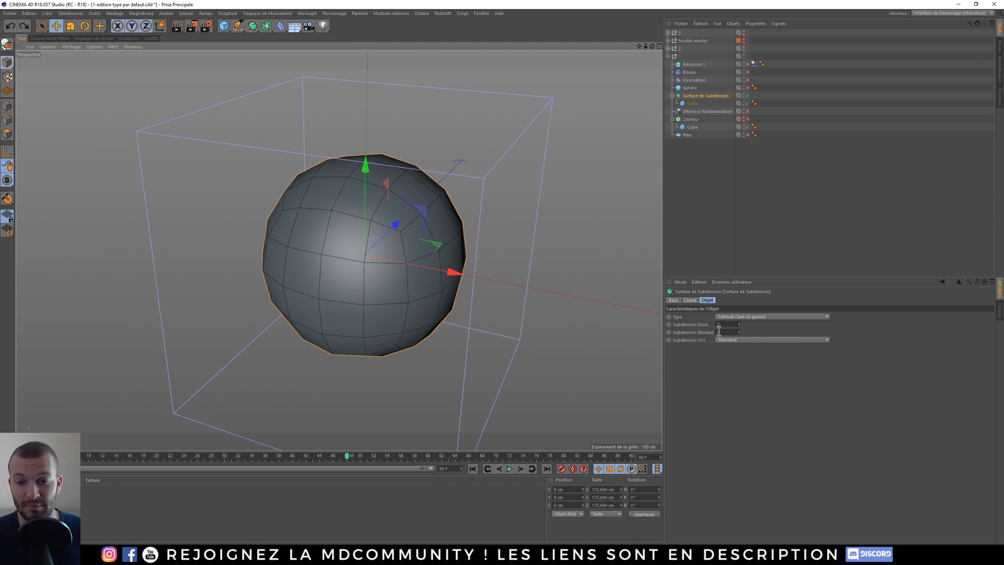
drag(718, 331, 665, 348)
text(2)
click(746, 383)
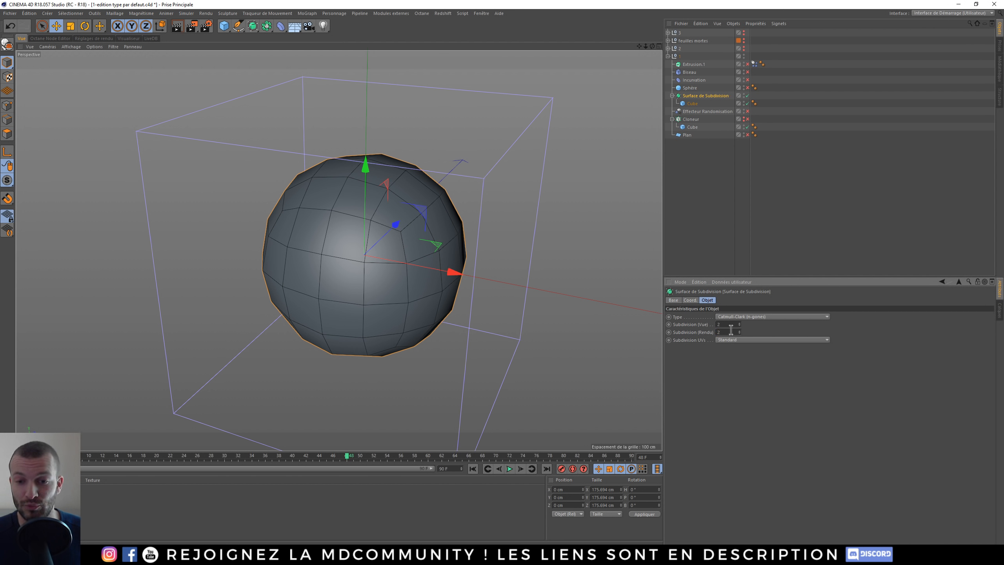
click(699, 282)
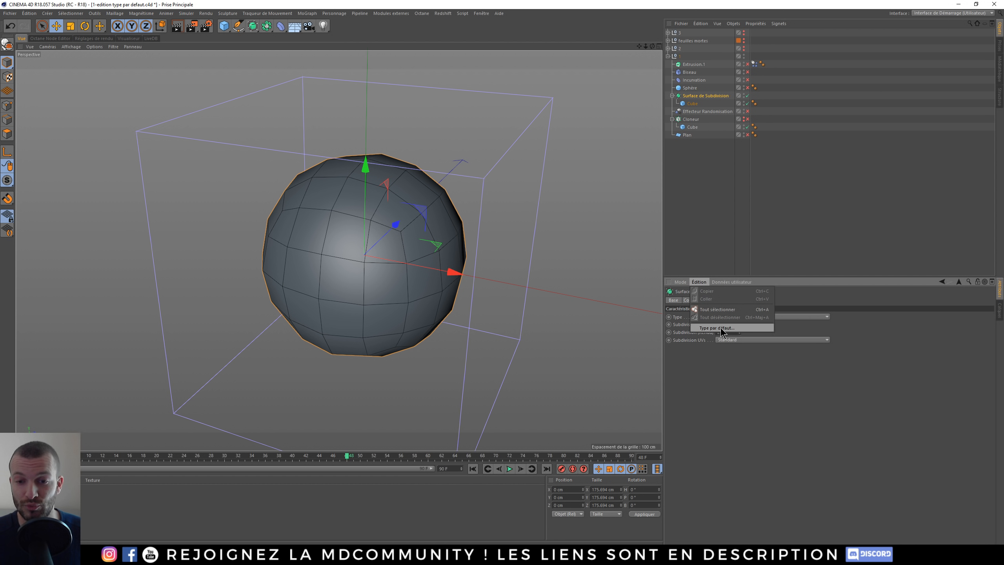
click(711, 332)
click(520, 307)
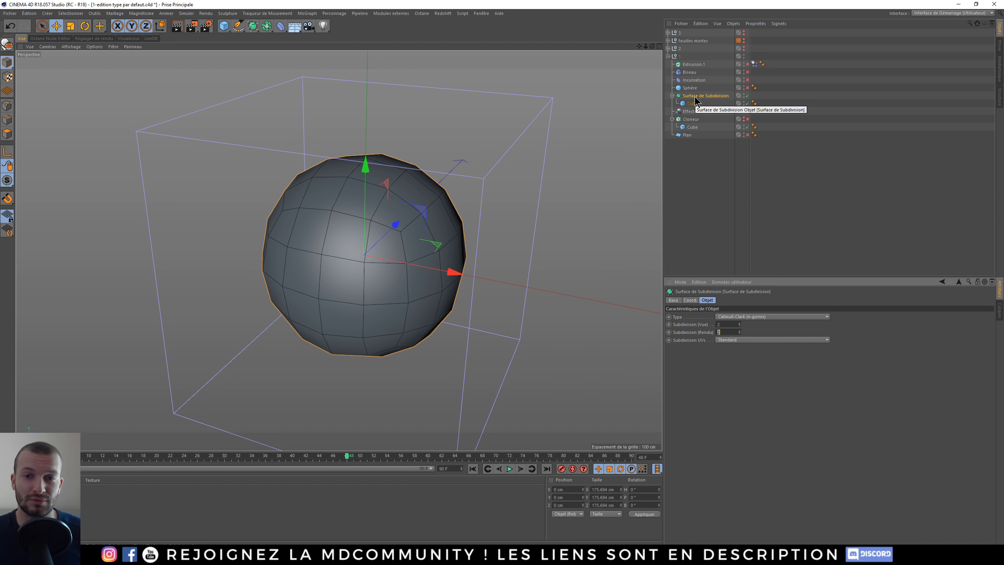
- Deselect everything, search the object list for "surface", and clear the search
click(721, 216)
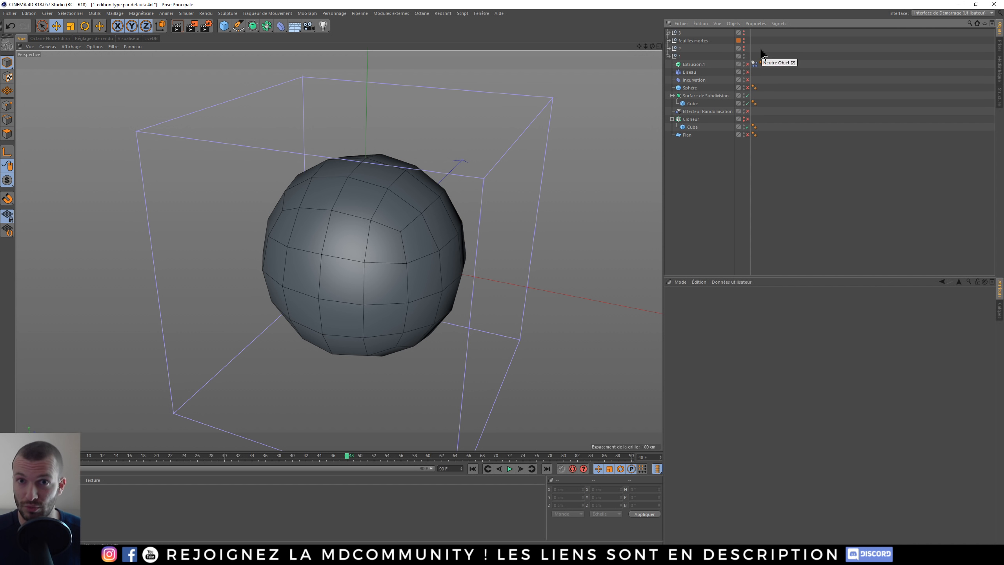
click(970, 24)
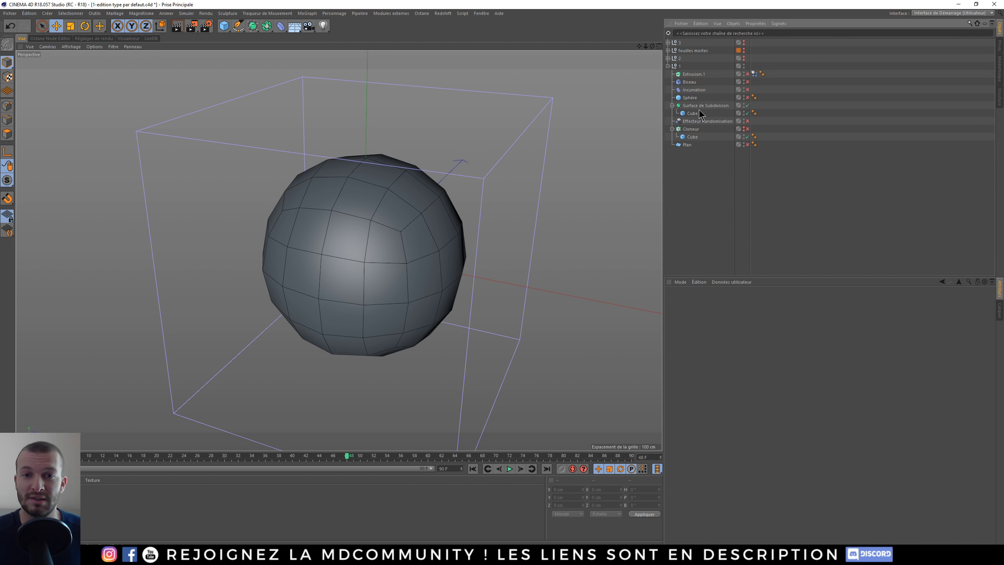
text(surface)
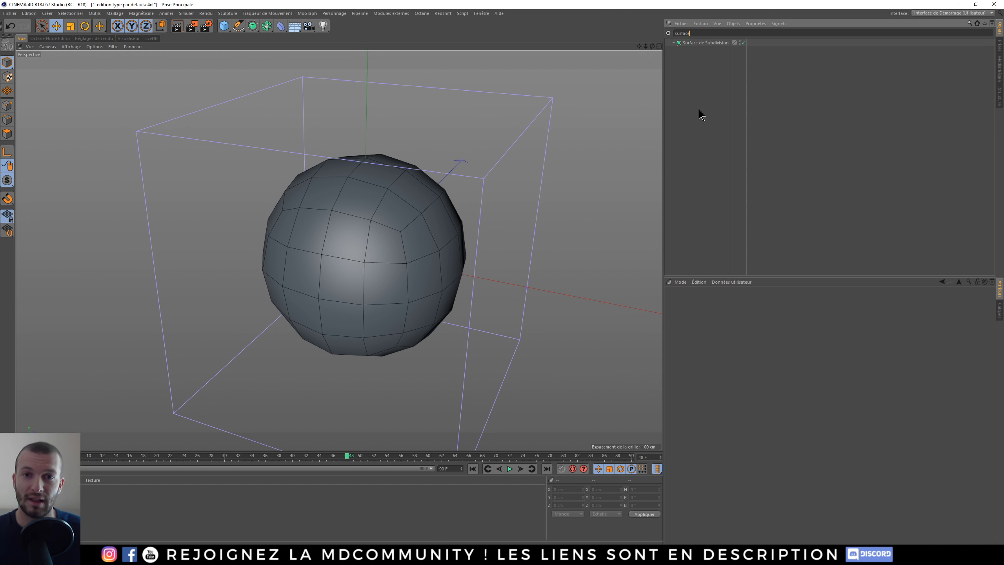
click(668, 34)
- Disable the Subdivision Surface, and enable and select the Sphere
click(744, 104)
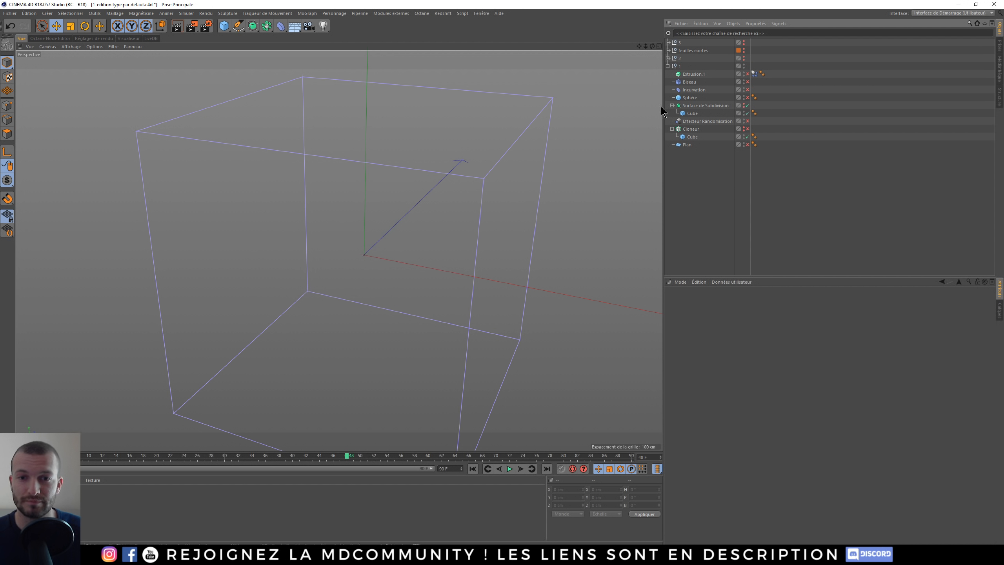
click(748, 97)
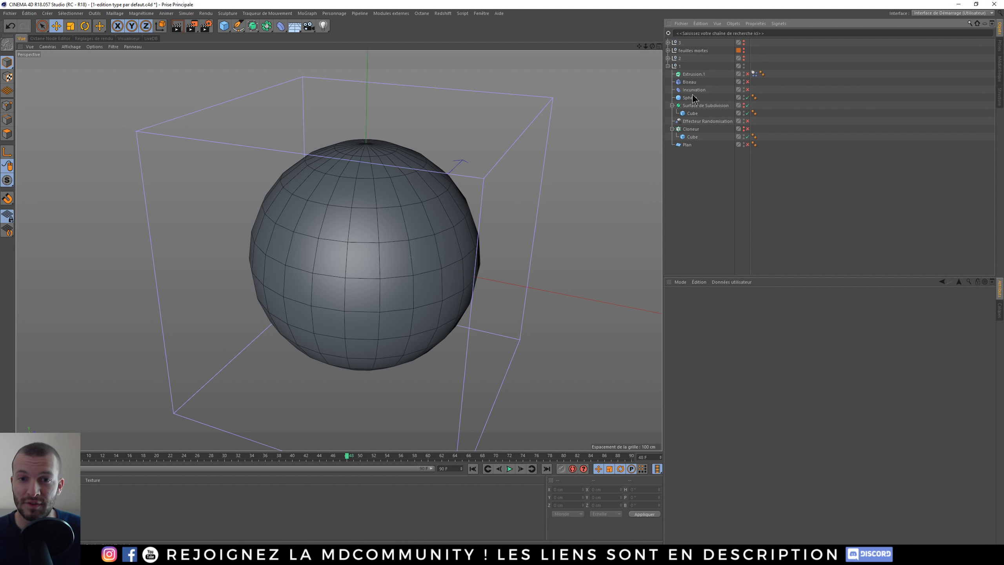
click(688, 98)
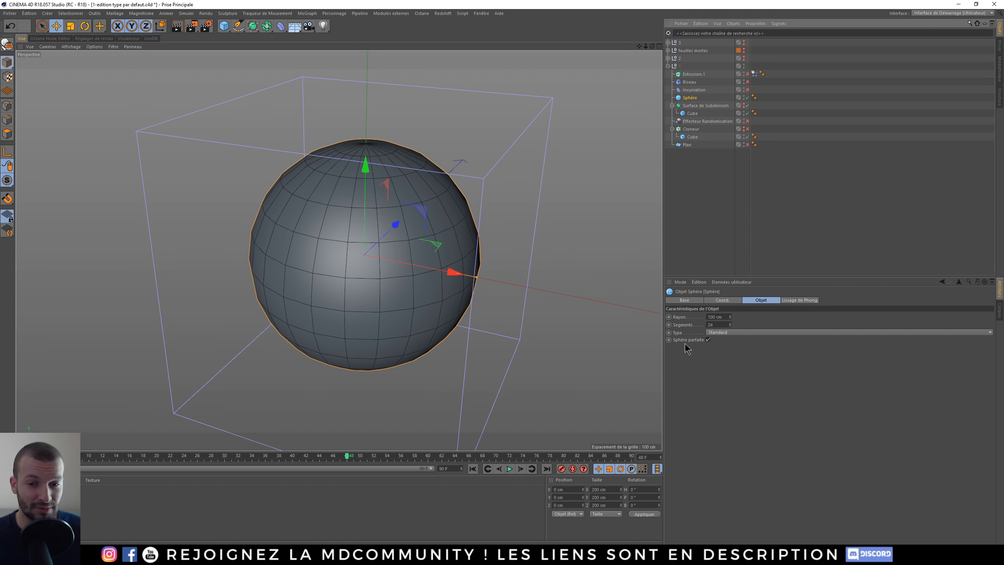
- Set the Sphere's segments to 72 using the expression 36*2 and inspect the mesh around its pole
alt+drag(336, 223, 379, 201)
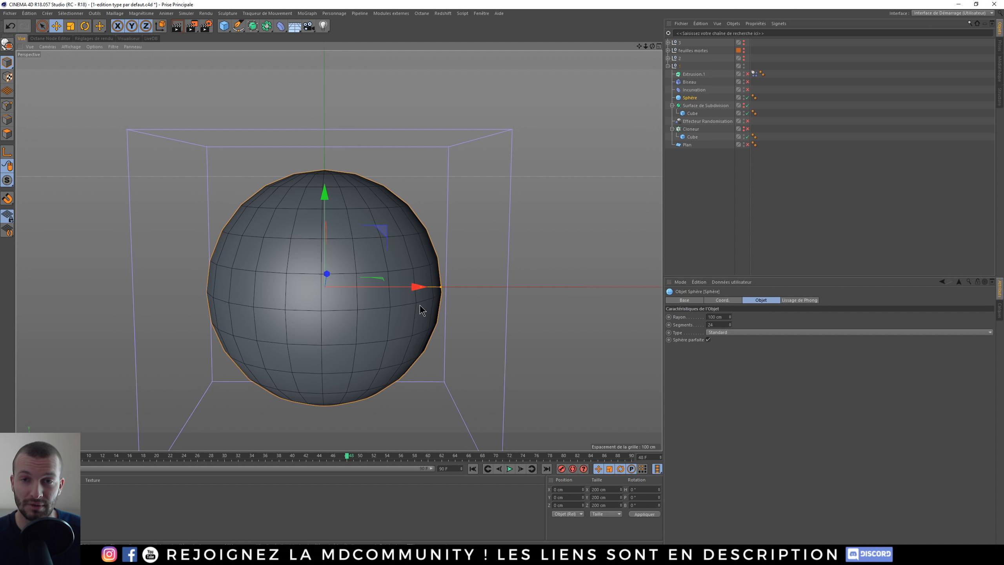
click(723, 325)
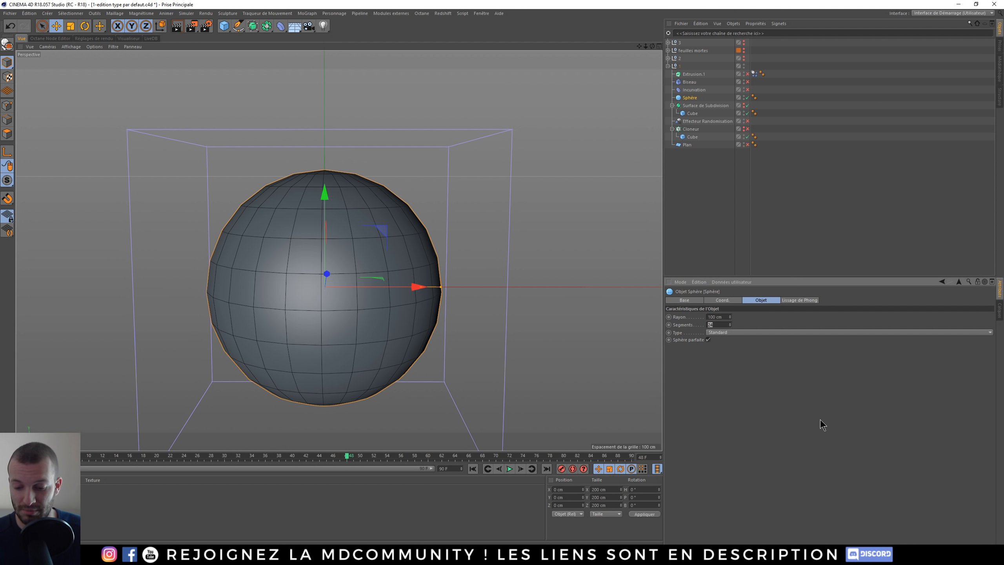
text(36*2)
key(Return)
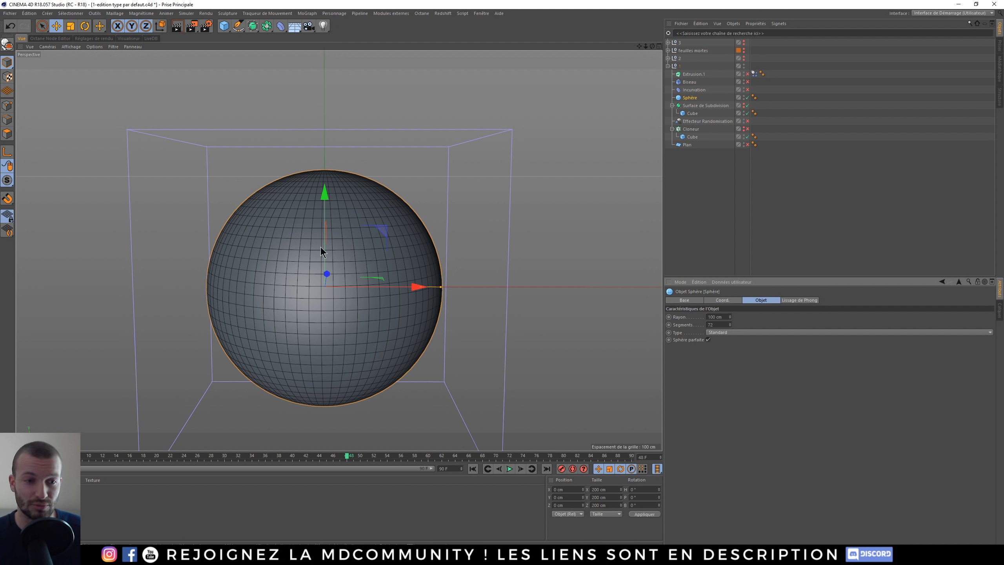
alt+drag(320, 246, 351, 219)
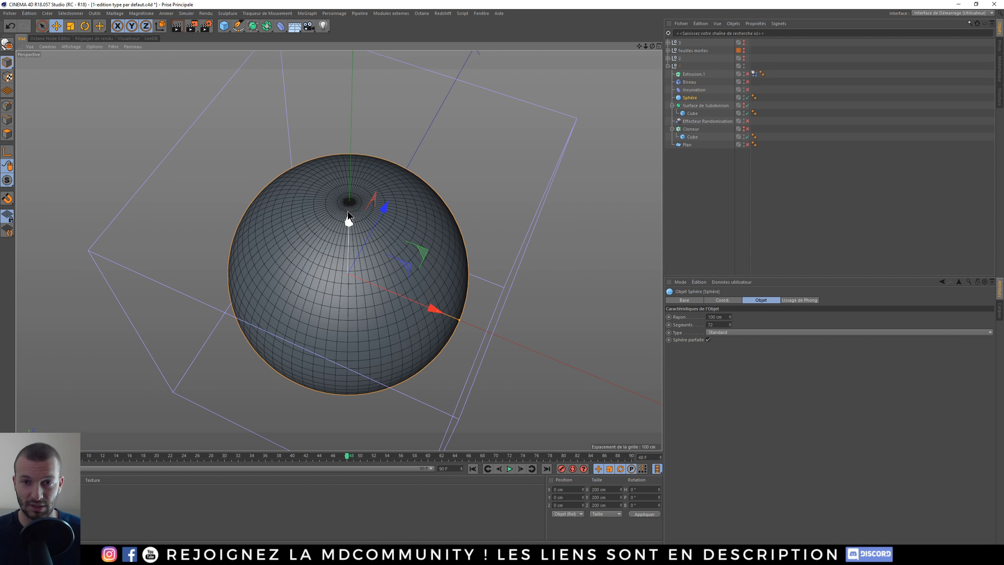
alt+drag(323, 250, 392, 286)
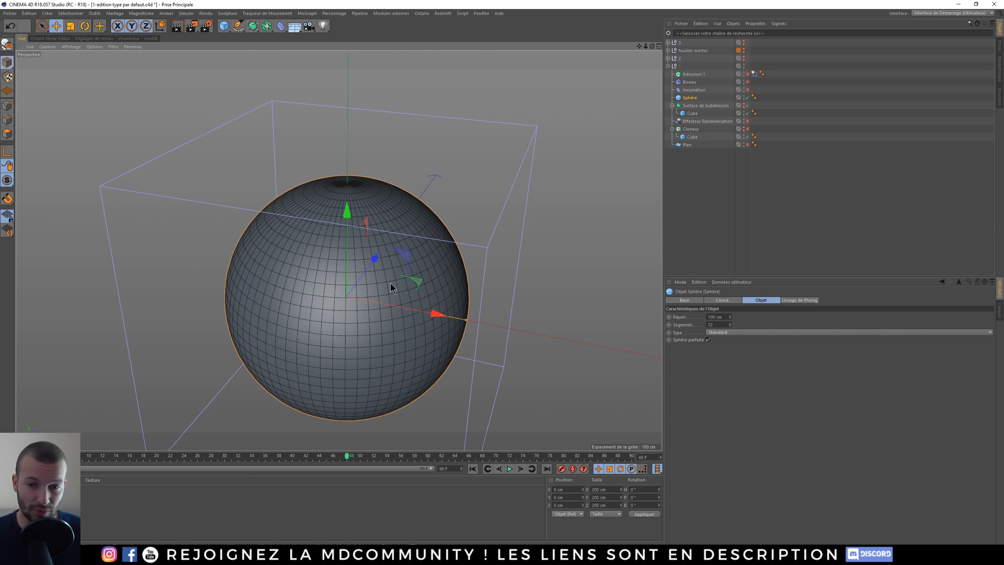
- Try the Hexaèdre type on the Sphere and return it to Standard
click(739, 332)
click(727, 356)
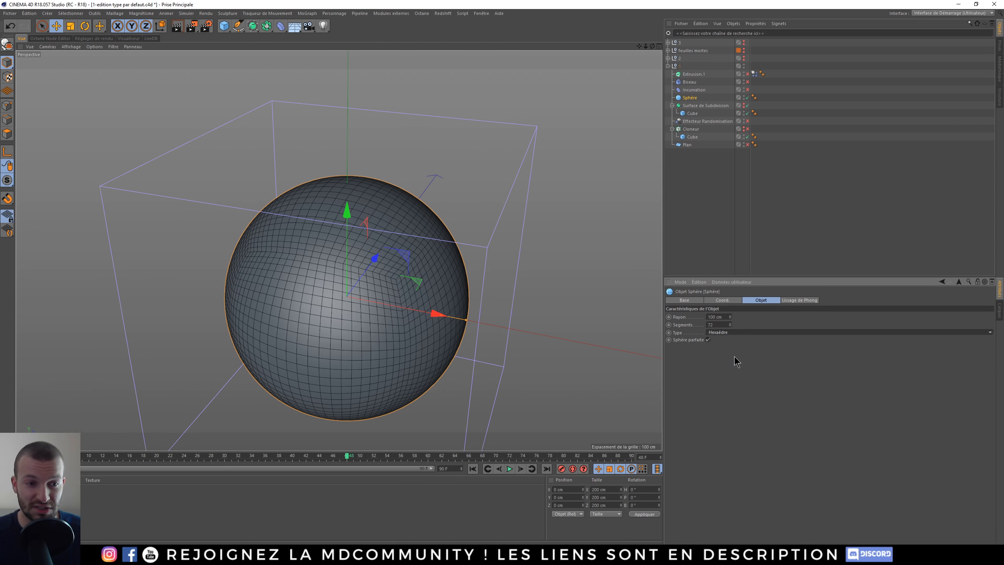
click(732, 332)
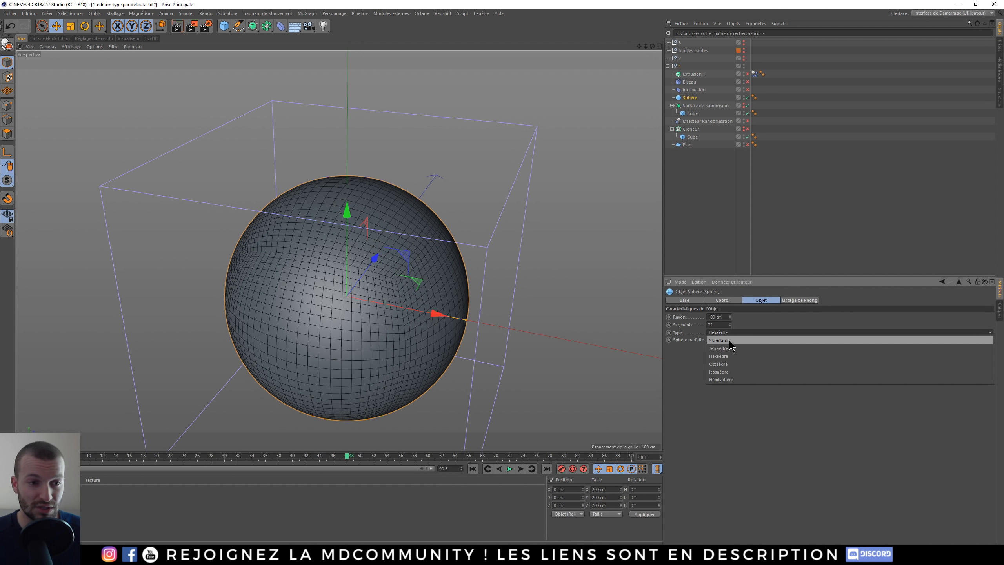
click(730, 341)
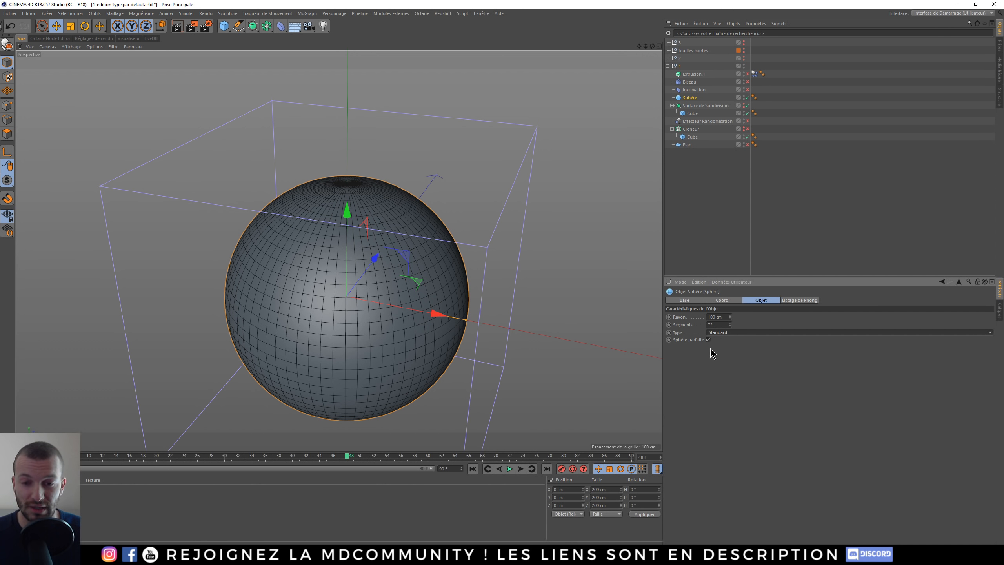
- Turn off the Sphere's perfect sphere option and save its settings as the default for its object type
alt+drag(336, 356, 509, 309)
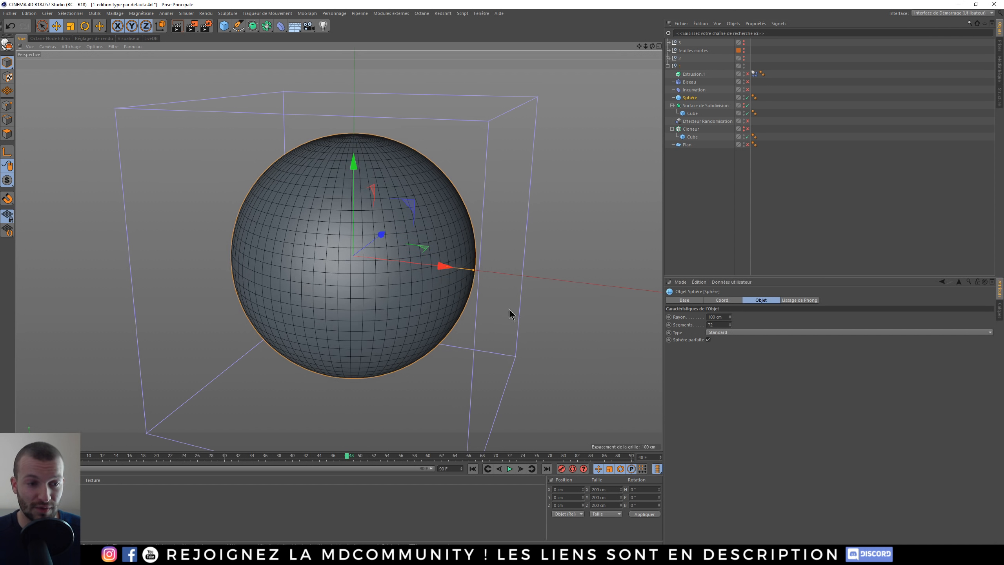
click(707, 339)
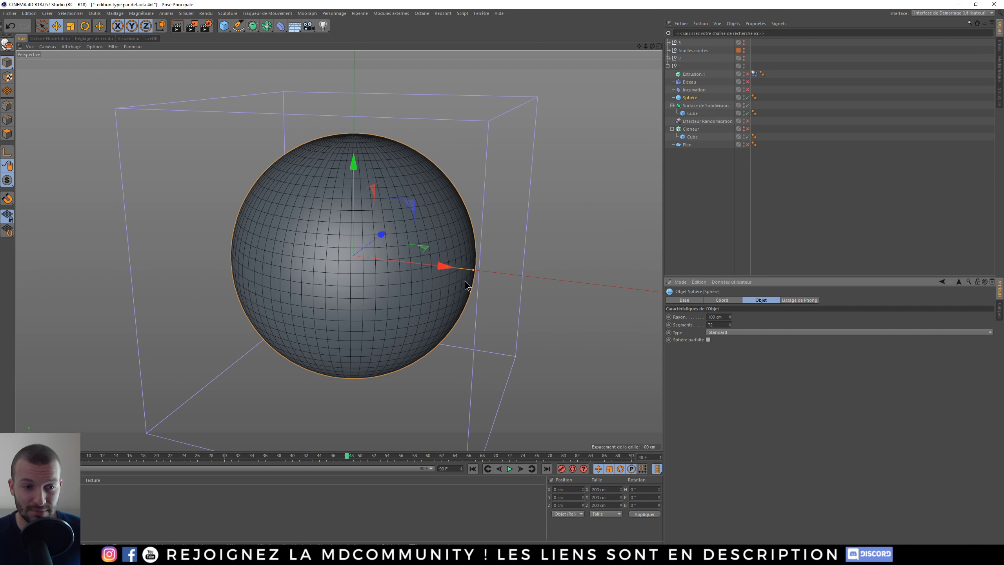
click(699, 281)
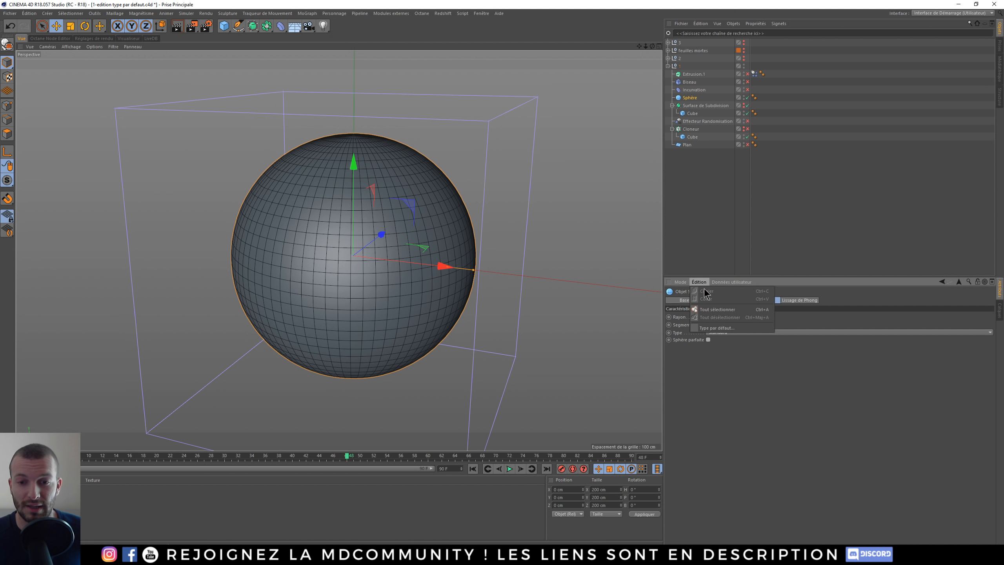
click(713, 329)
click(521, 308)
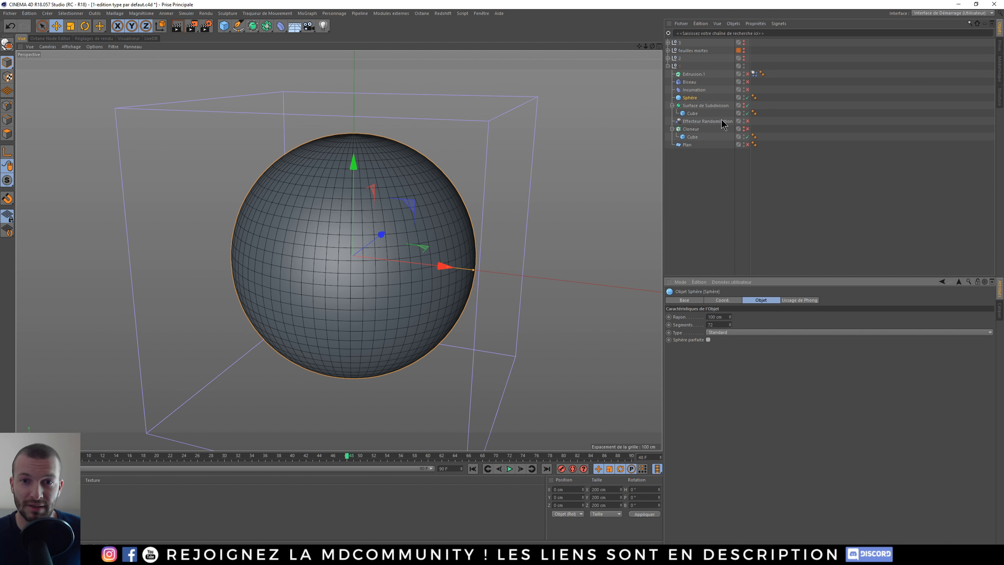
- Disable the Sphere, and enable and select the Incurvation (Bend) deformer
click(747, 98)
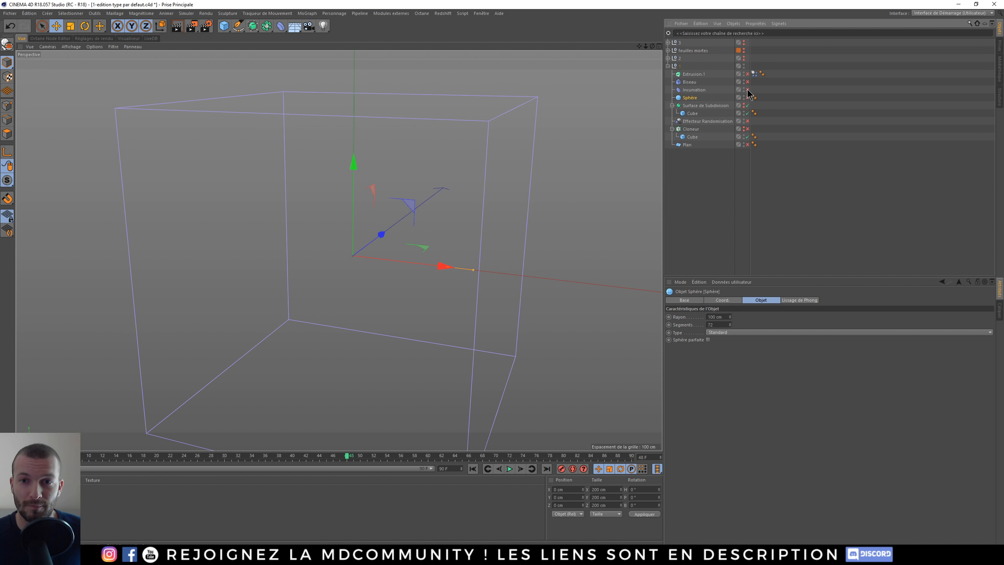
click(748, 90)
click(694, 90)
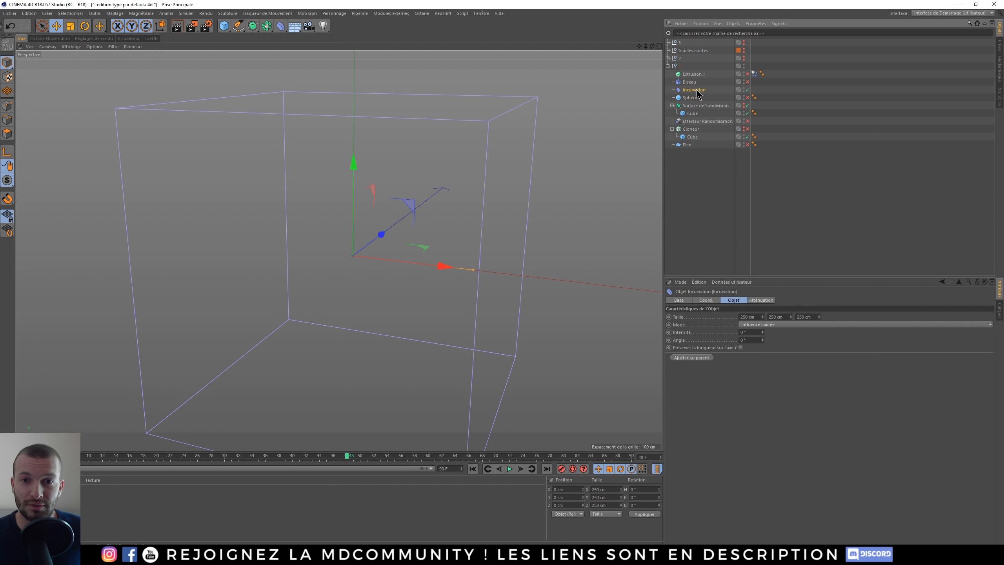
- Enable the Plan object, place the Incurvation deformer inside it, and select the deformer
click(748, 145)
drag(694, 91, 691, 147)
click(688, 137)
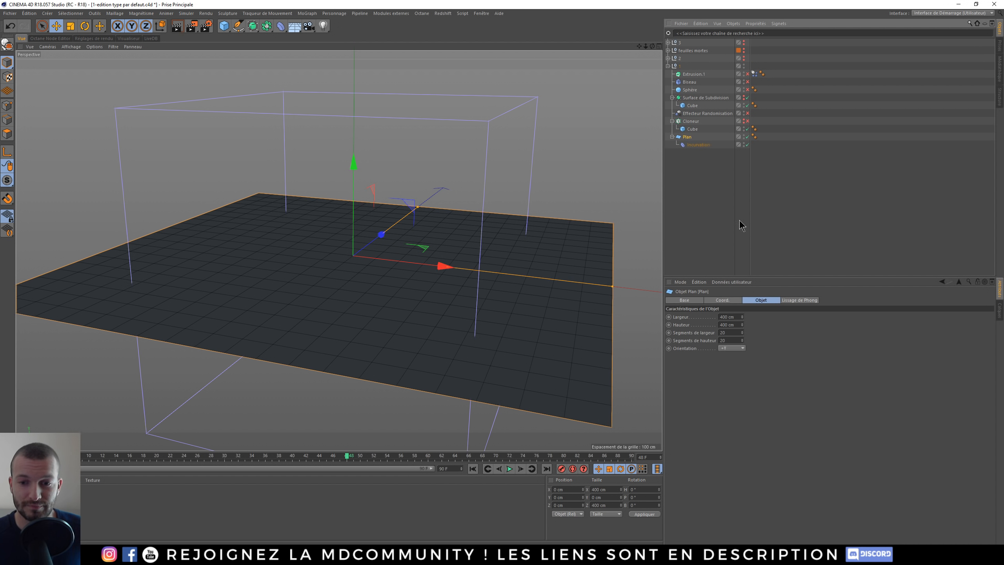
click(698, 145)
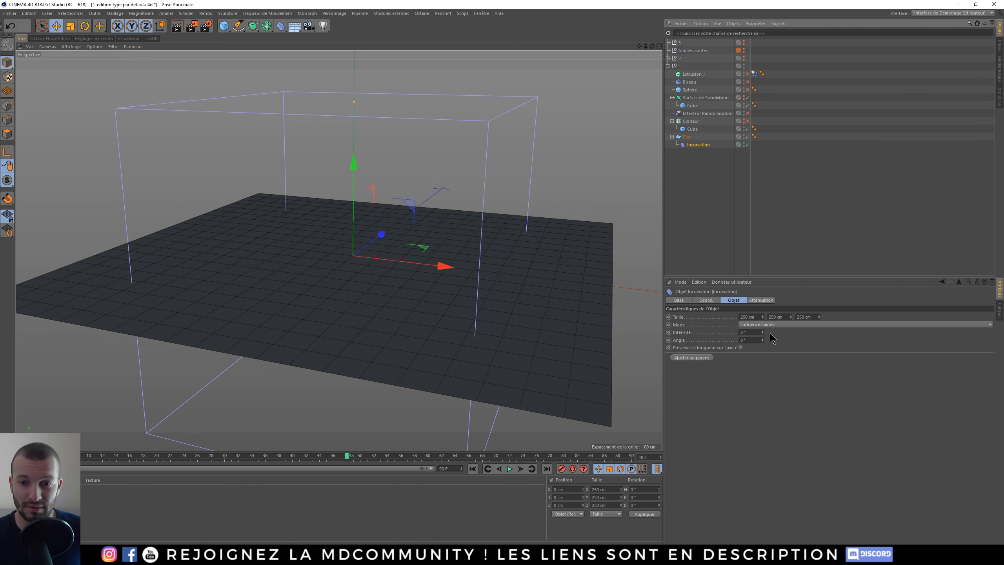
- Increase the Incurvation deformer's strength to bend the plane, and scale the deformer down to about 77 cm per side
drag(762, 332, 766, 304)
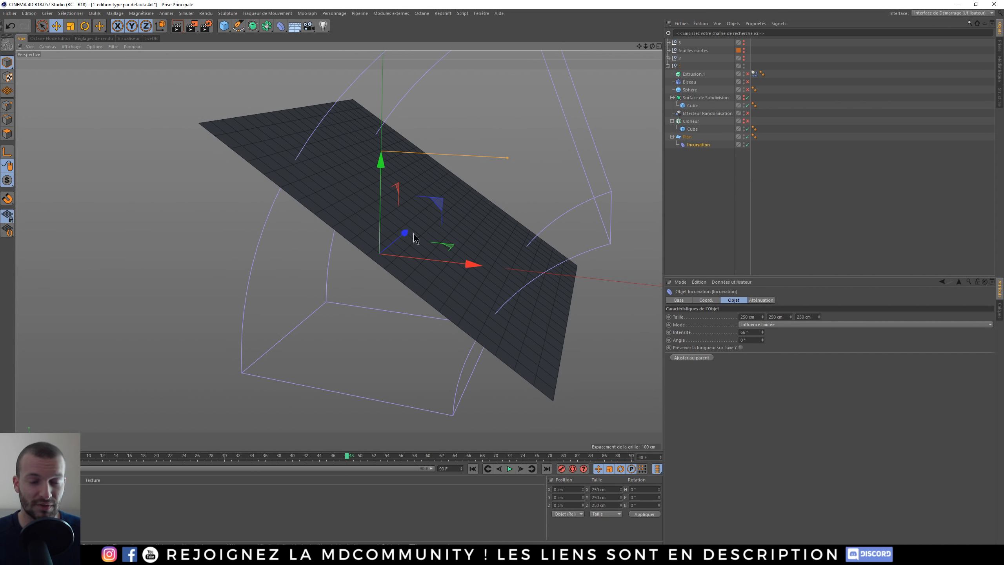
alt+drag(446, 242, 426, 247)
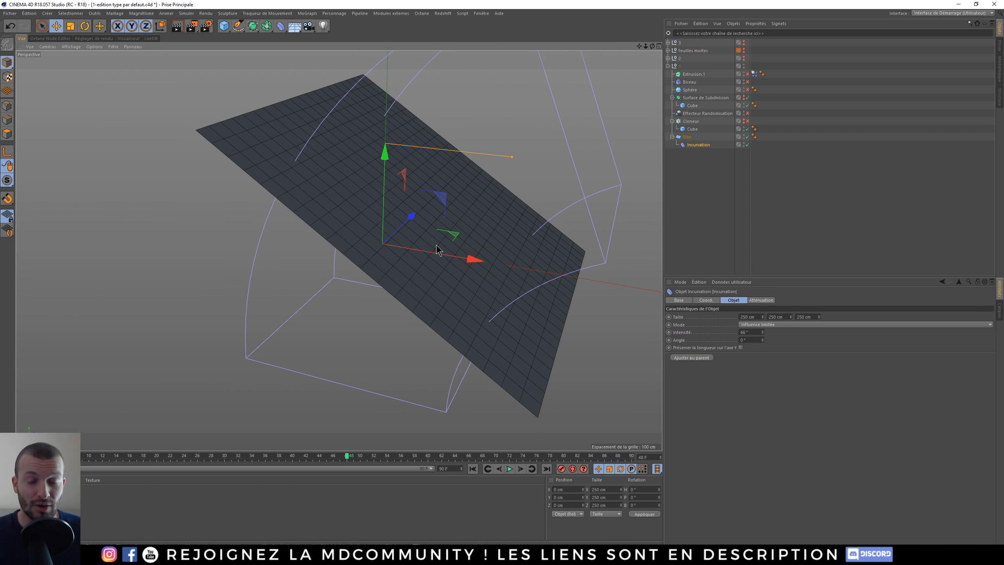
key(t)
drag(464, 214, 281, 298)
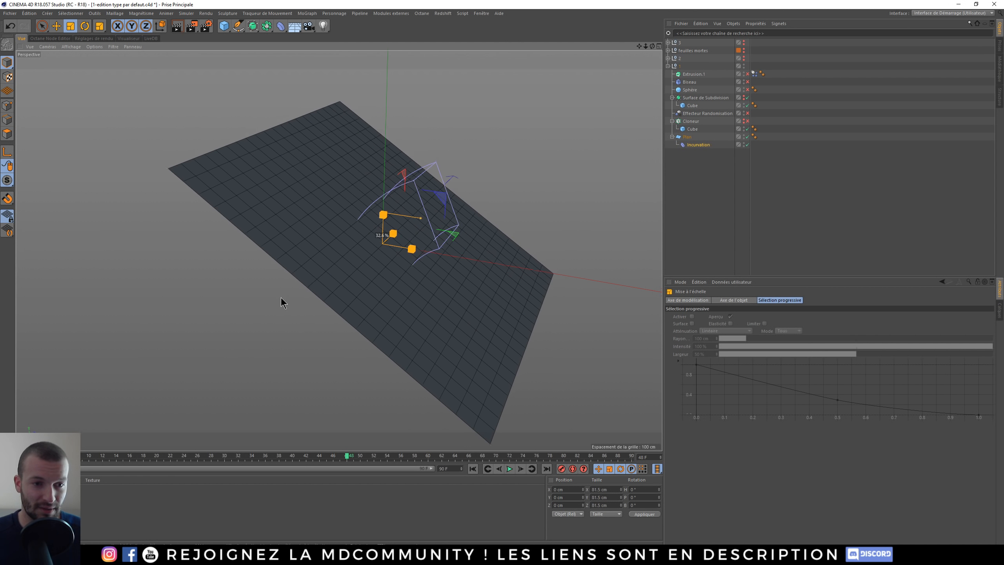
key(e)
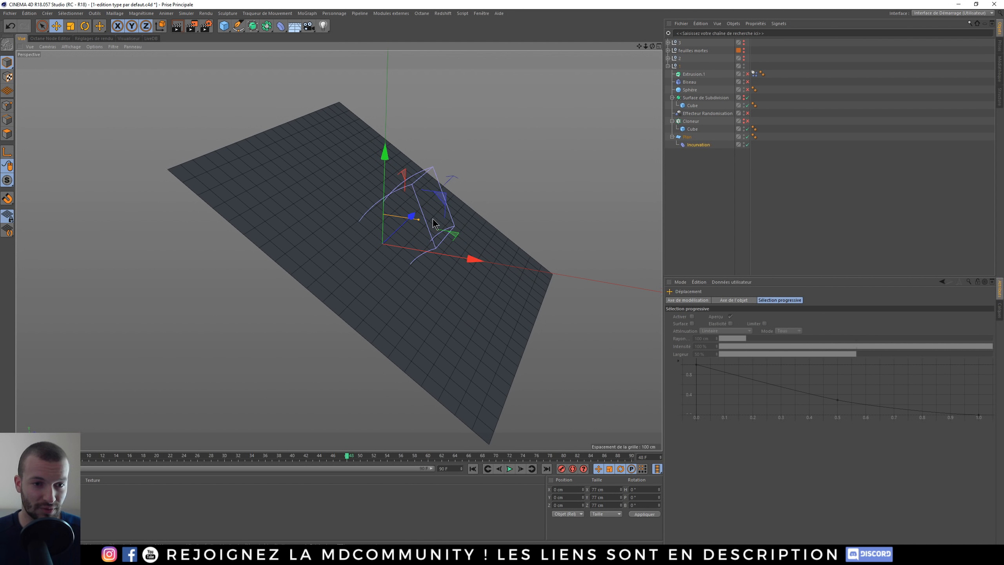
- Set the Incurvation deformer's strength to 90° and rotate the deformer to a bank angle of -90°
click(698, 145)
click(750, 332)
text(90)
key(Return)
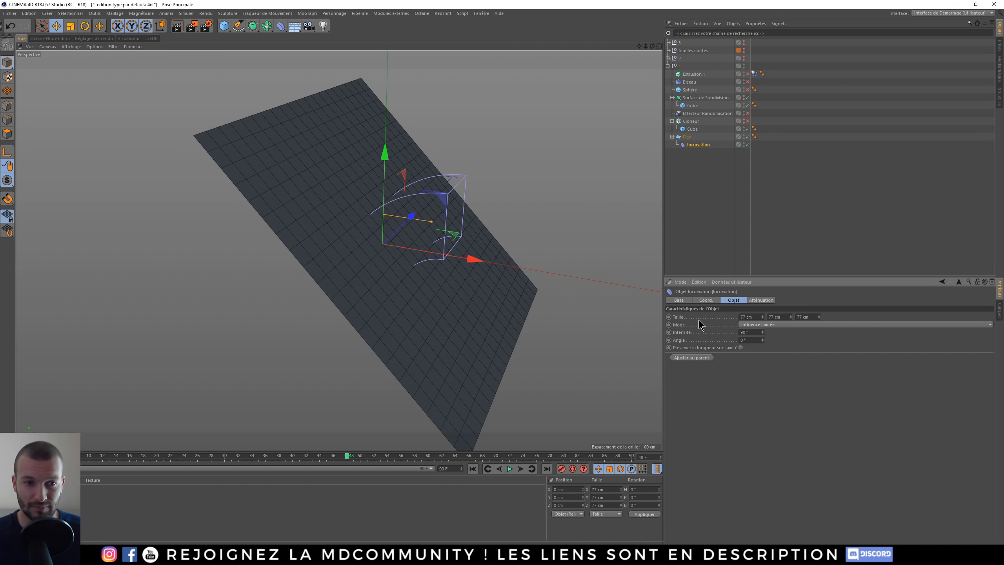
key(r)
drag(424, 218, 382, 217)
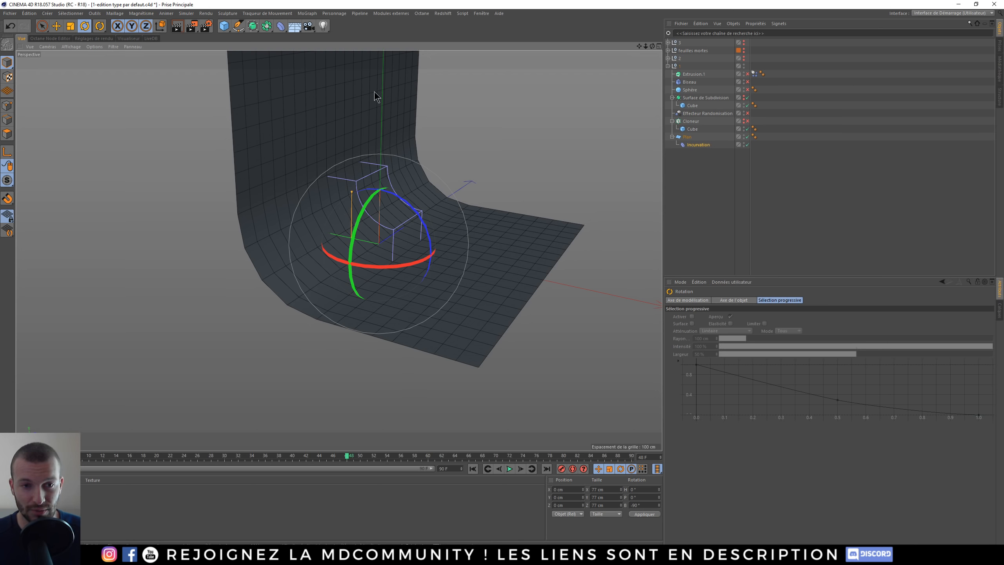
- Save the Incurvation deformer's current settings as the default for its object type
click(699, 145)
mouse_move(762, 332)
mouse_down()
mouse_move(762, 368)
mouse_move(762, 331)
mouse_up()
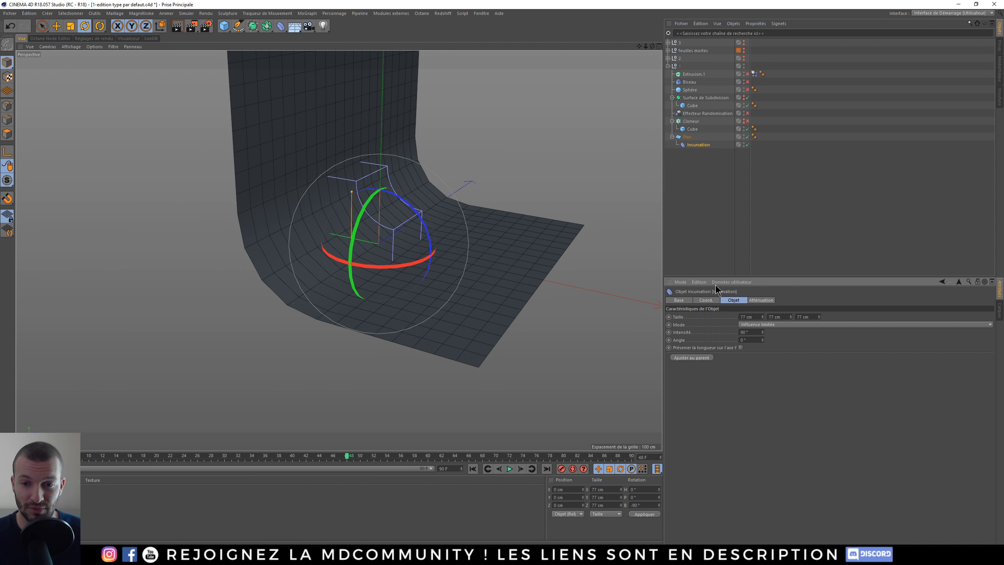
click(699, 282)
click(710, 328)
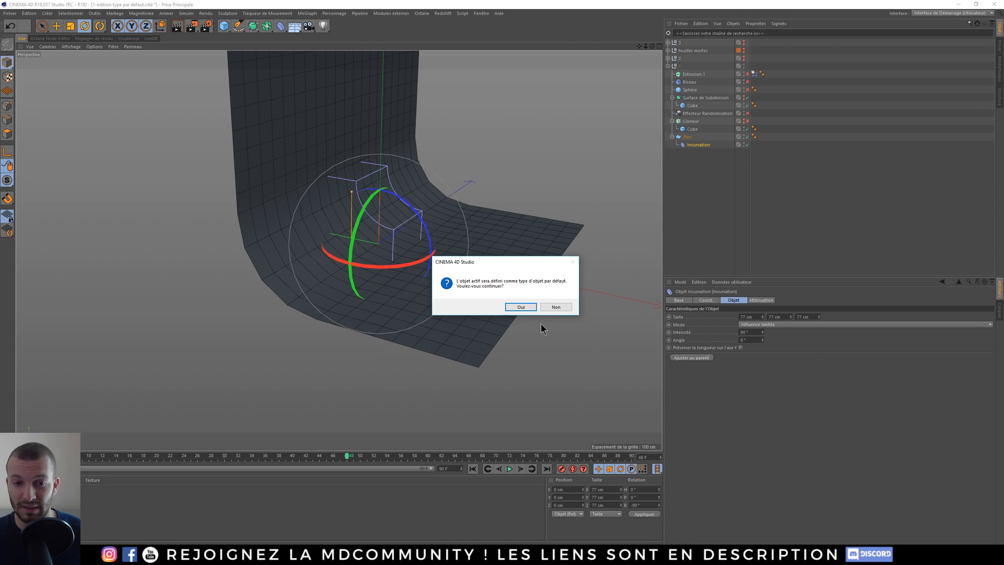
click(520, 307)
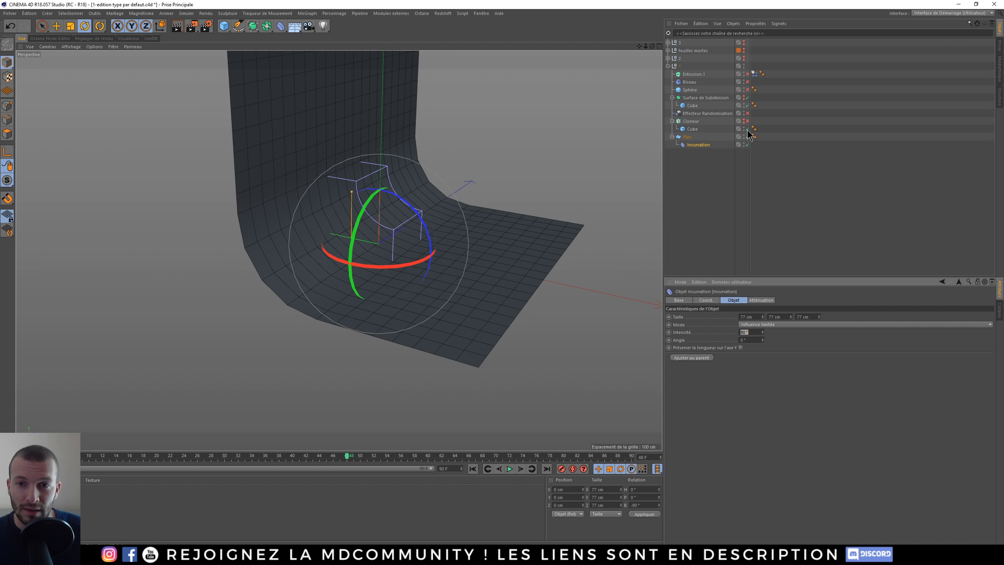
- Disable the Plan and its Incurvation deformer, and select the Biseau (Bevel) deformer
drag(748, 129, 744, 160)
click(699, 176)
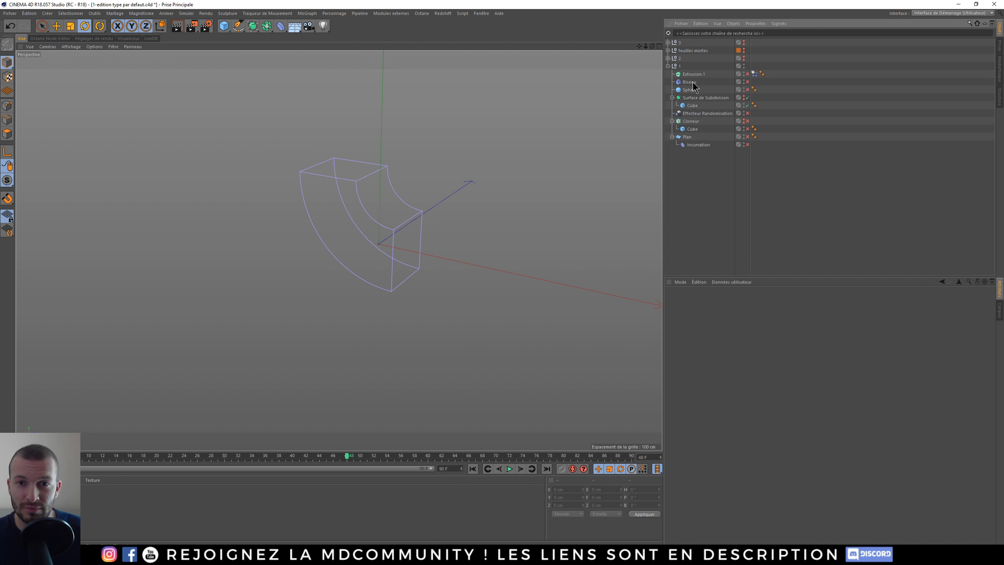
click(692, 83)
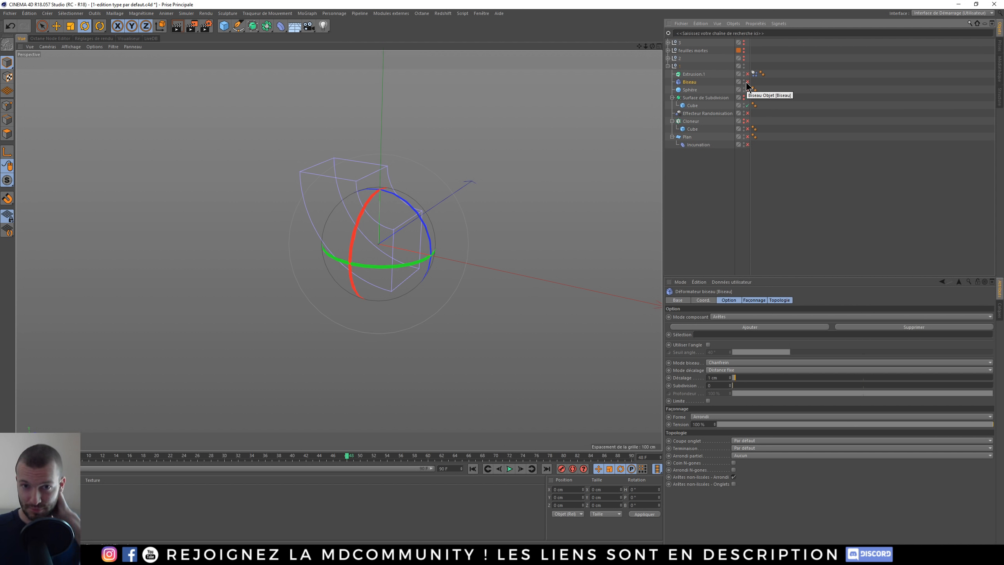
- Add a new Cube, place it in group 1 alongside the Biseau deformer, and reselect the deformer
click(224, 28)
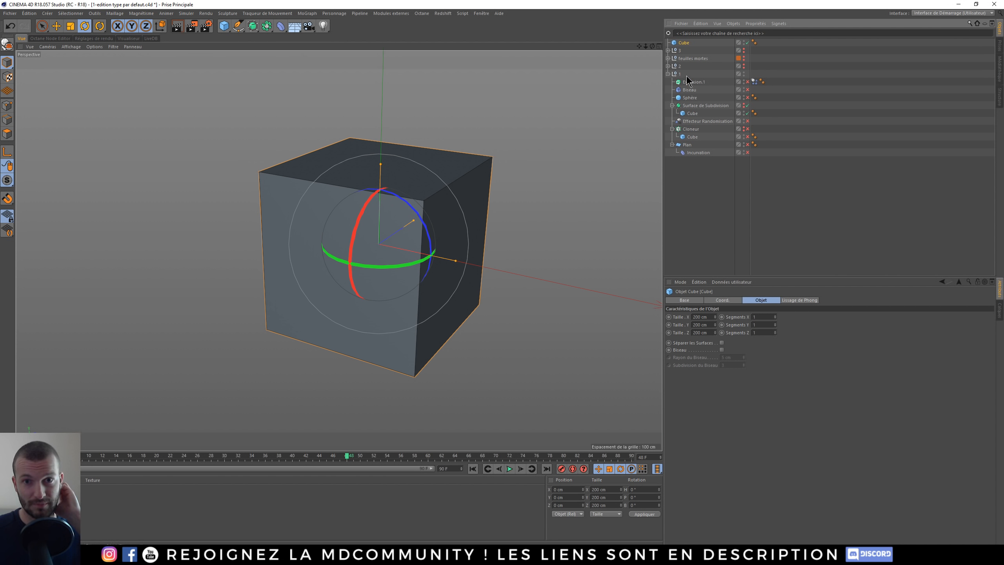
drag(685, 43, 680, 75)
click(689, 90)
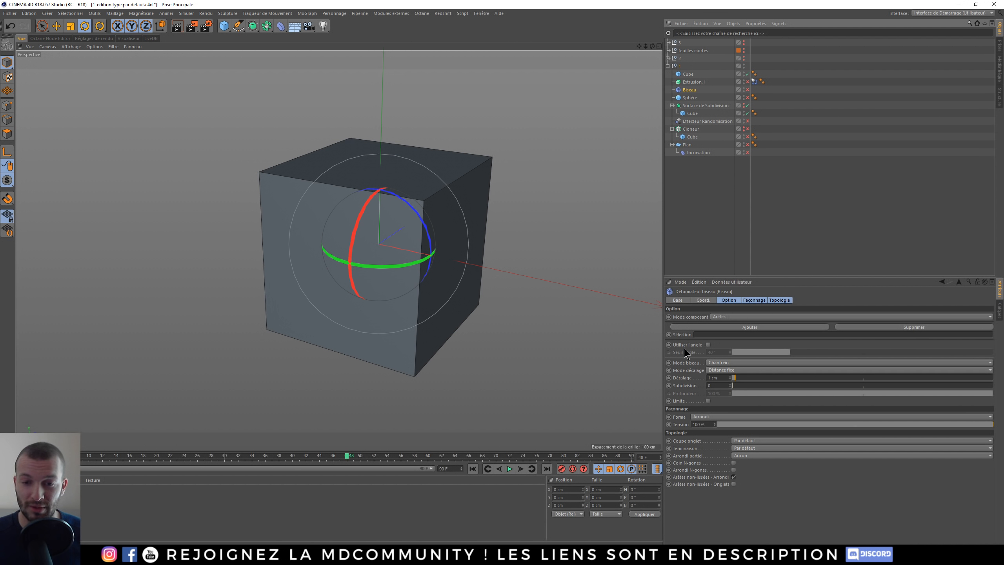
- Enable the Biseau deformer and turn on its Utiliser l'angle option
click(748, 89)
alt+right_drag(400, 198, 500, 214)
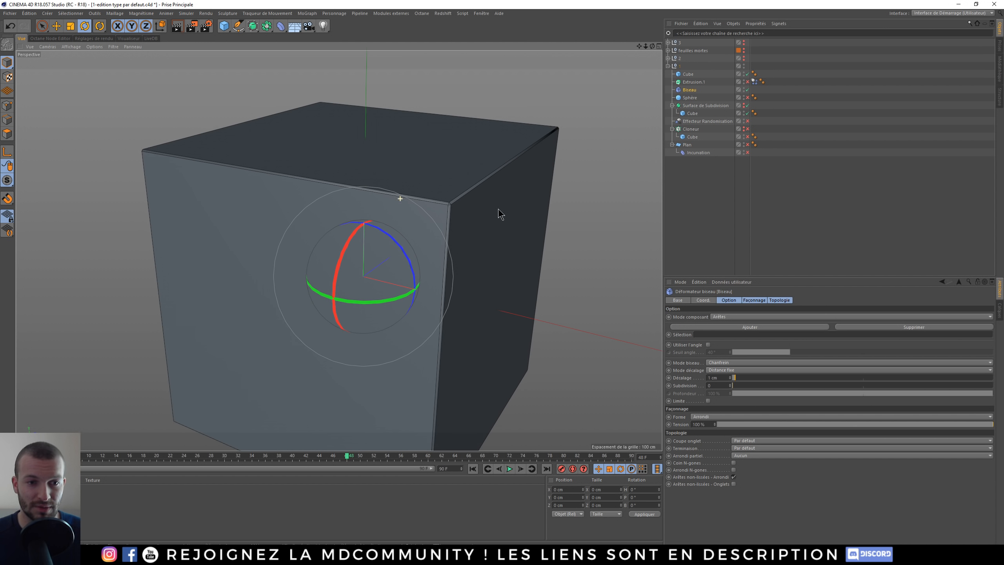
scroll(484, 202, up, 3)
alt+drag(469, 202, 450, 198)
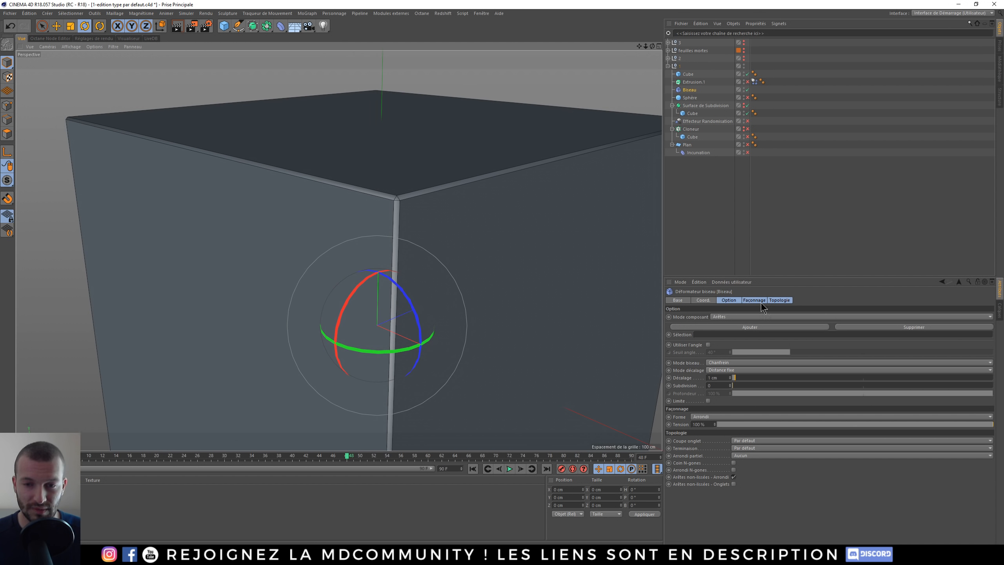
click(708, 345)
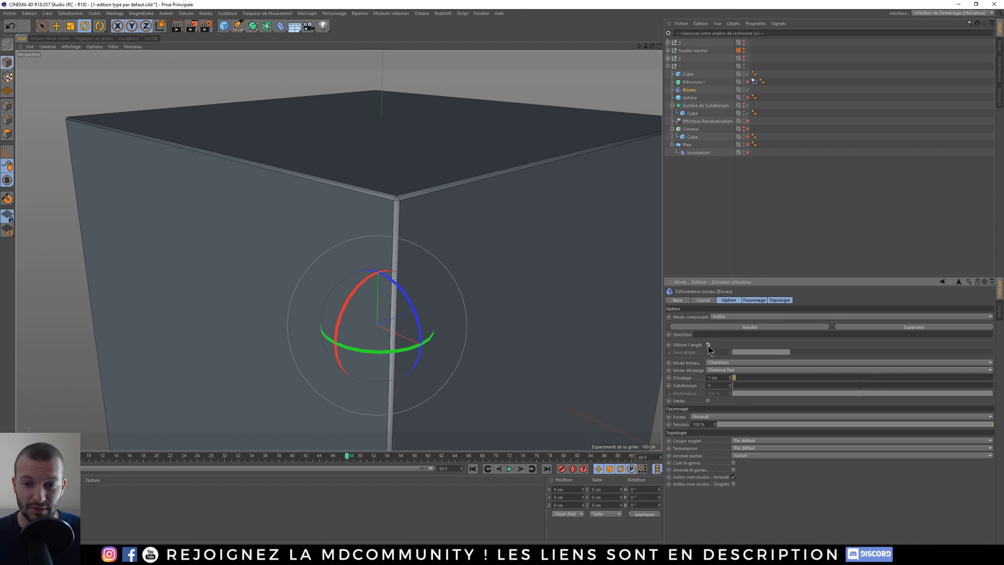
alt+right_drag(404, 204, 389, 204)
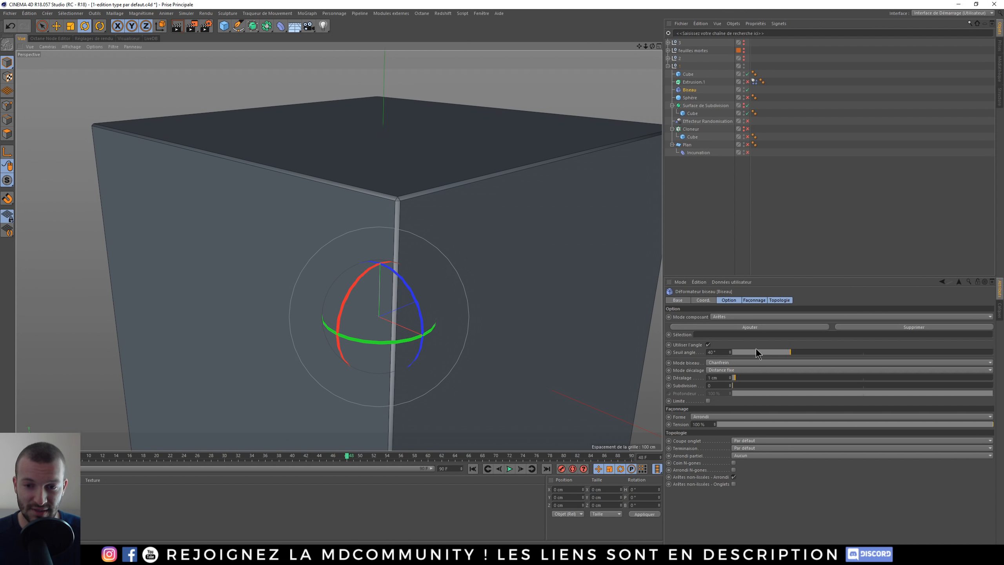
- Increase the new Cube's segments along all three axes, to 10 in X and 11 in Y
click(687, 76)
click(763, 316)
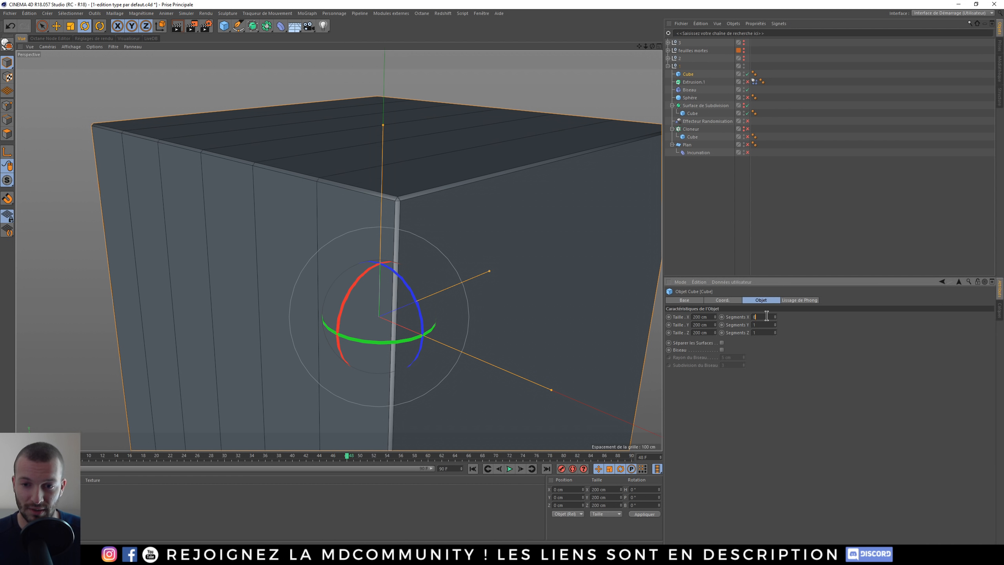
scroll(766, 316, up, 4)
scroll(764, 324, up, 10)
scroll(764, 331, up, 4)
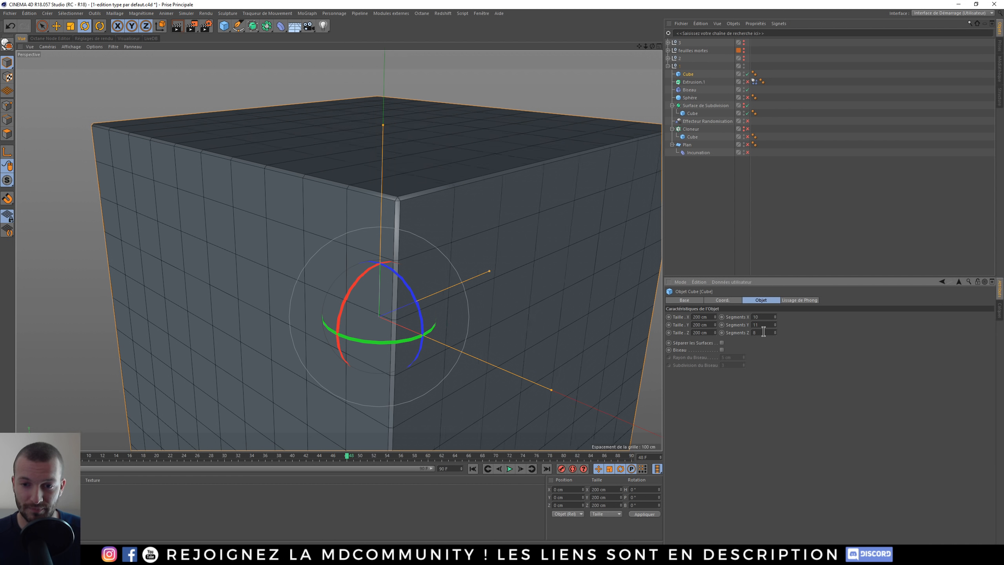
- Compare the Biseau deformer's effect on the segmented cube with Utiliser l'angle turned off and back on
click(689, 90)
click(708, 345)
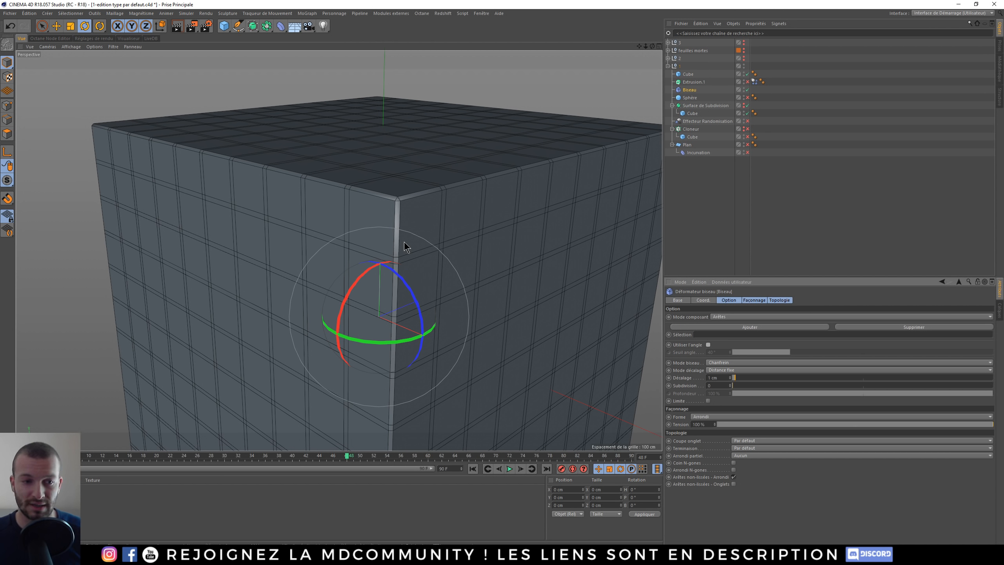
alt+right_drag(394, 231, 362, 234)
alt+middle_drag(396, 228, 361, 163)
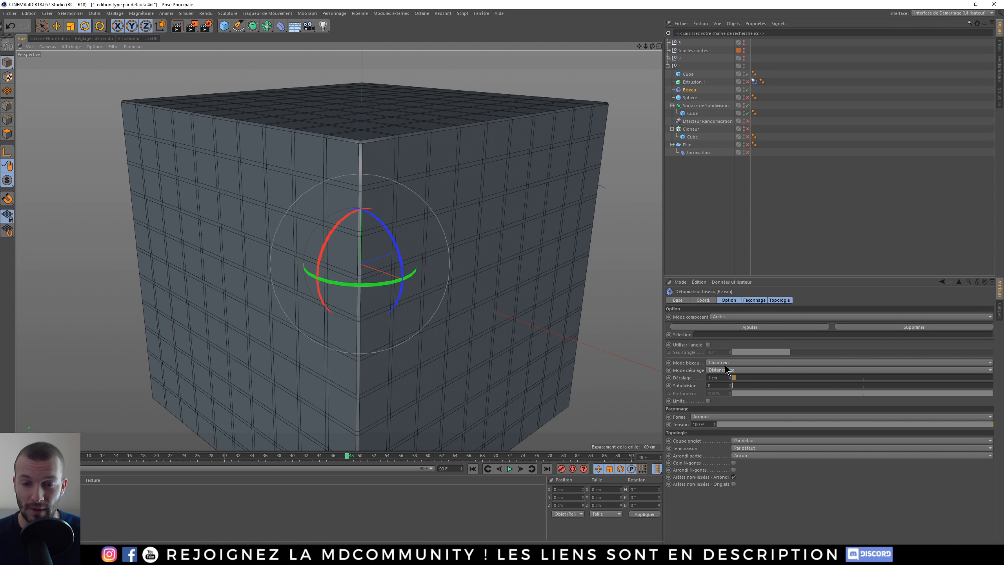
click(707, 345)
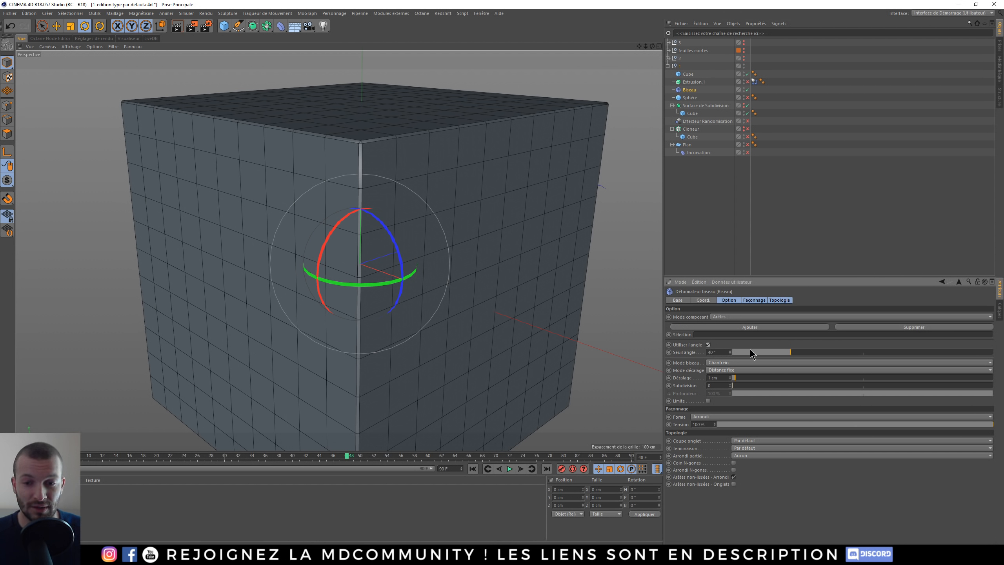
- Set the Biseau deformer's threshold angle to 60°
click(712, 352)
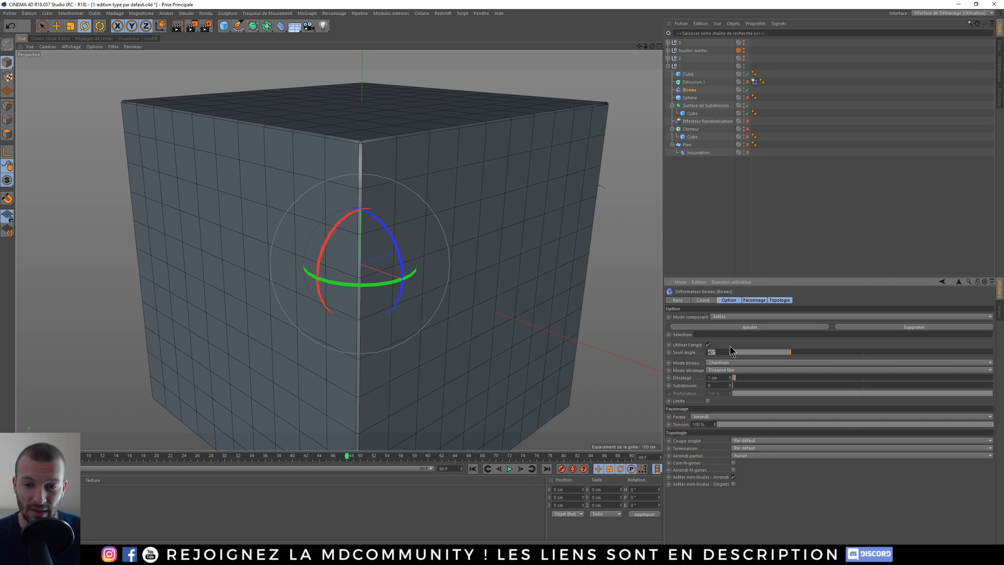
key(Return)
drag(720, 352, 656, 358)
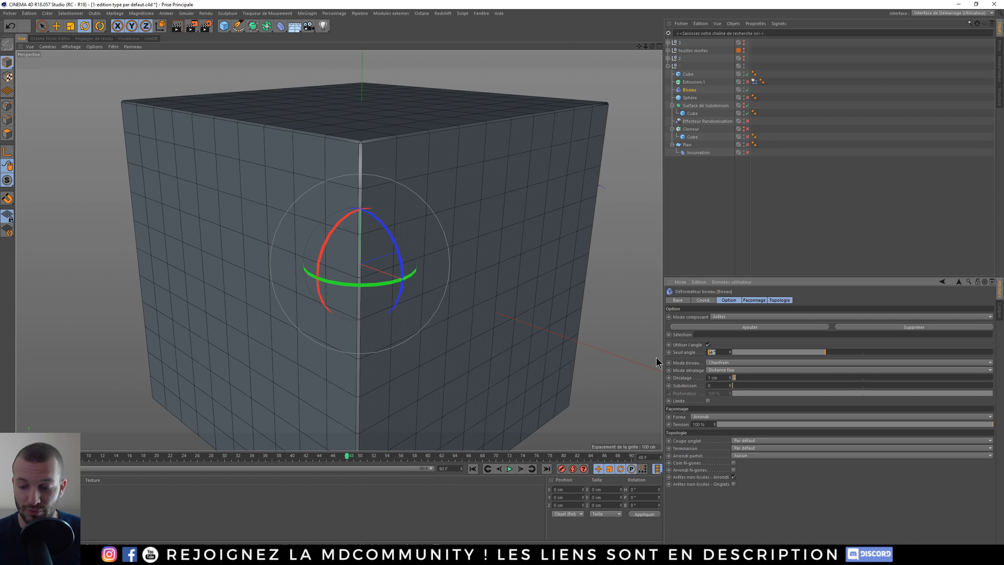
text(60)
key(Return)
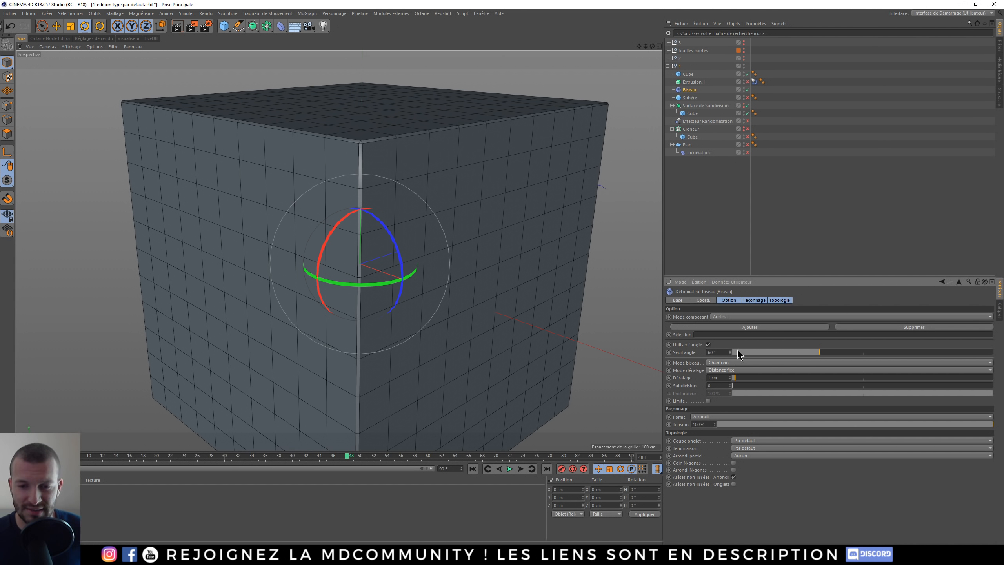
- Set the Biseau deformer's offset to 7 cm and its subdivision to 7
scroll(736, 385, up, 1)
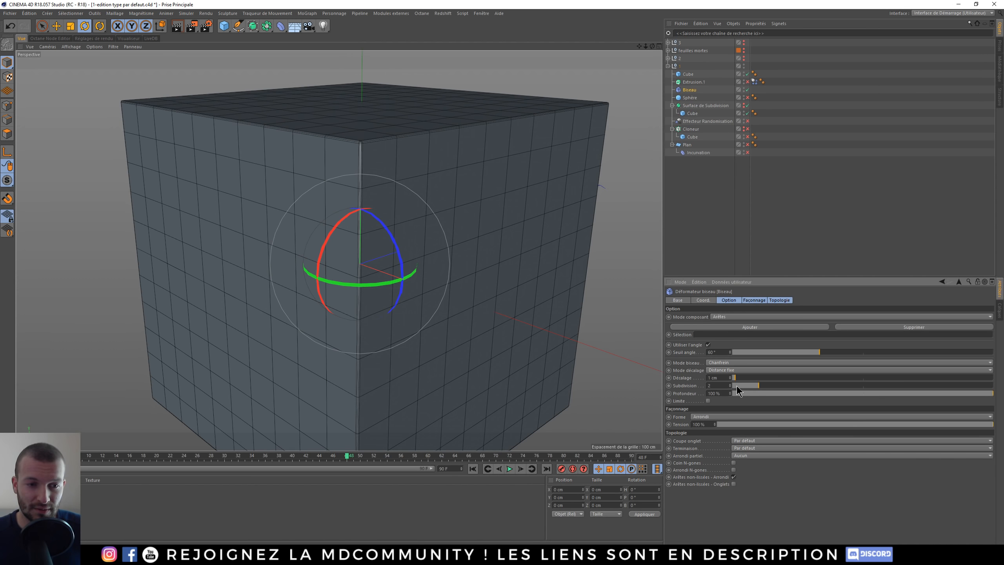
scroll(736, 386, down, 1)
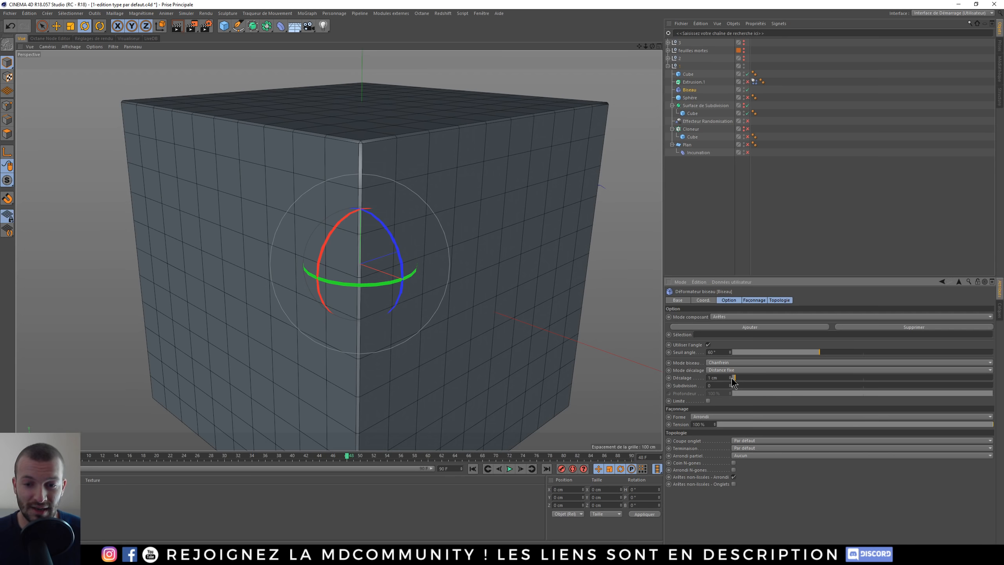
drag(735, 378, 731, 378)
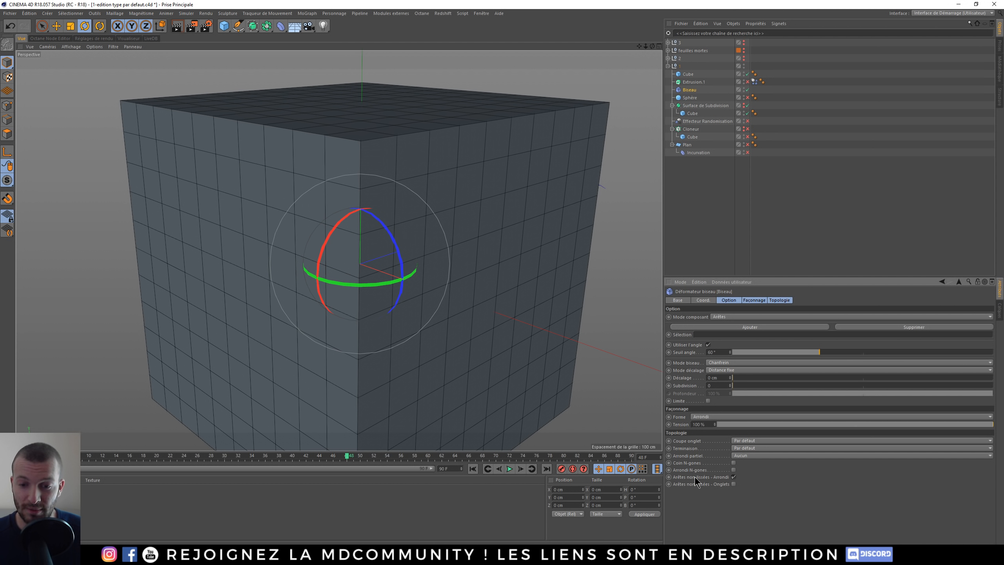
drag(738, 380, 823, 385)
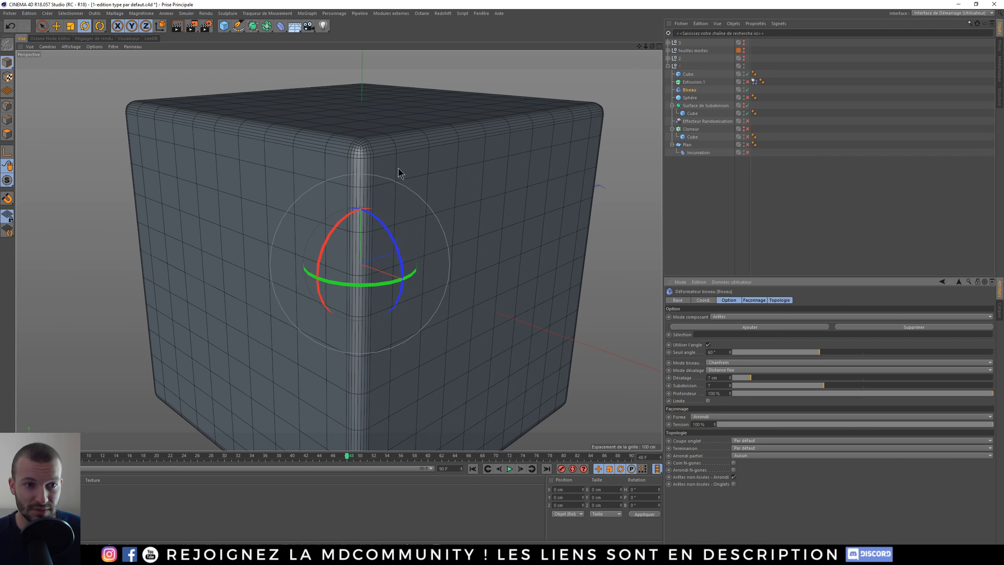
- Compare viewport renders of the rounded cube with Arêtes non-lissées - Arrondi on and off, and leave the option off
alt+middle_drag(361, 148, 364, 194)
alt+drag(364, 194, 373, 227)
click(180, 27)
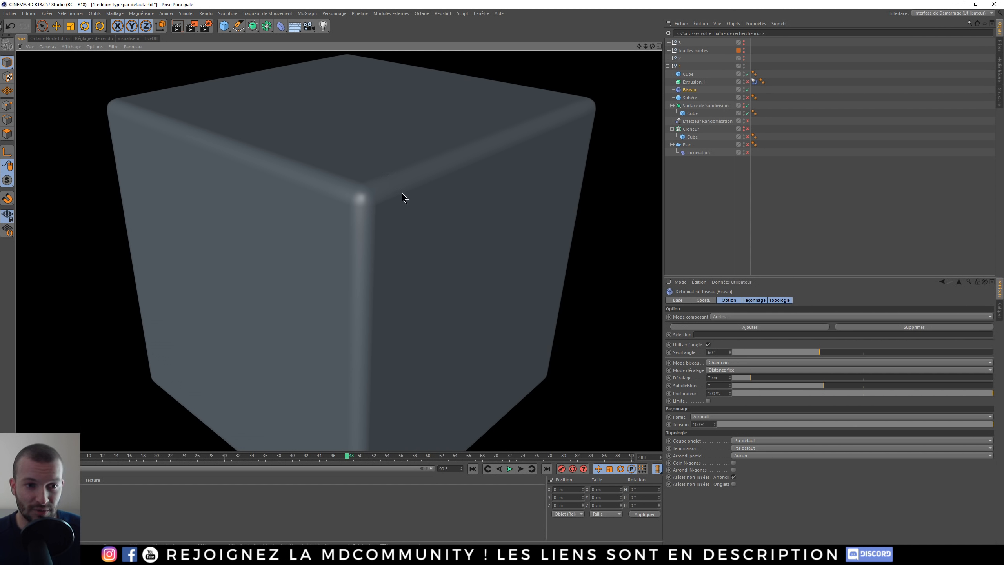
click(734, 477)
click(179, 26)
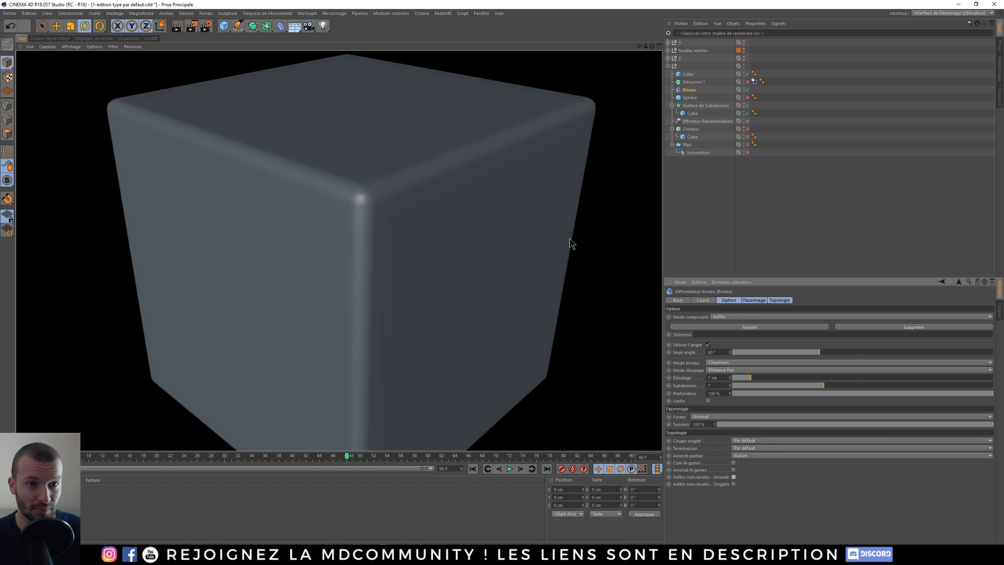
click(733, 477)
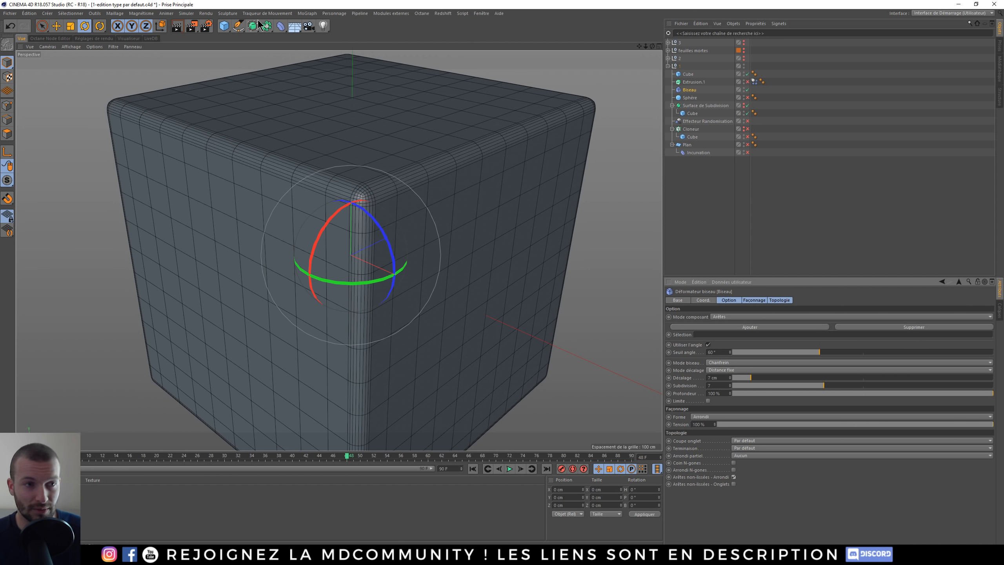
click(177, 25)
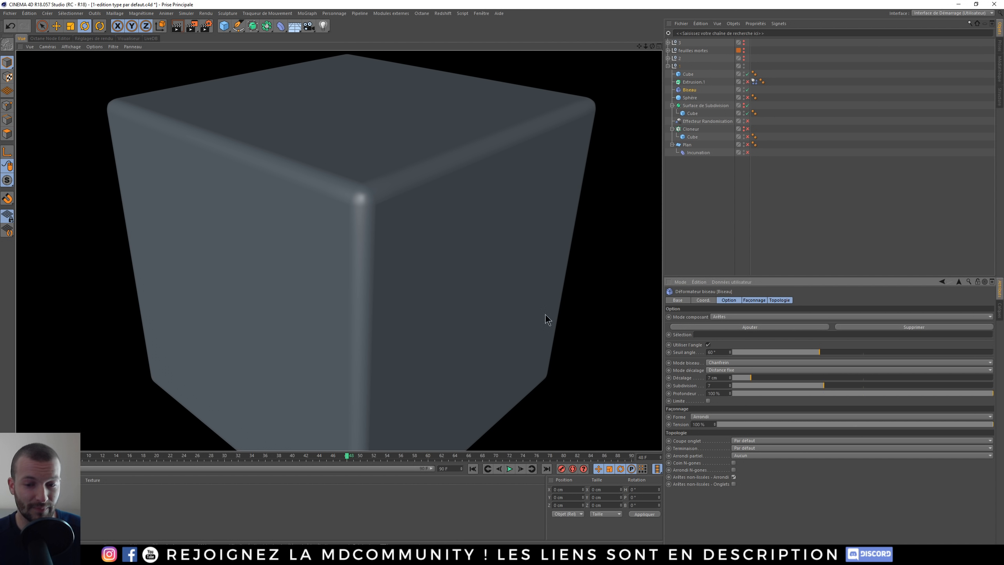
click(734, 477)
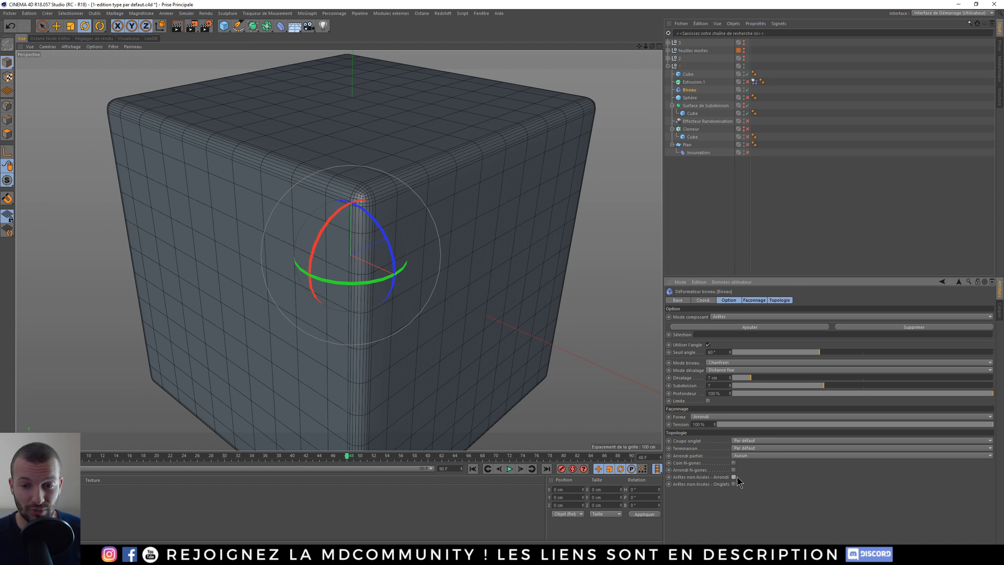
- Try the Uniforme mitering mode on the Biseau deformer and set it back to Par défaut
click(748, 439)
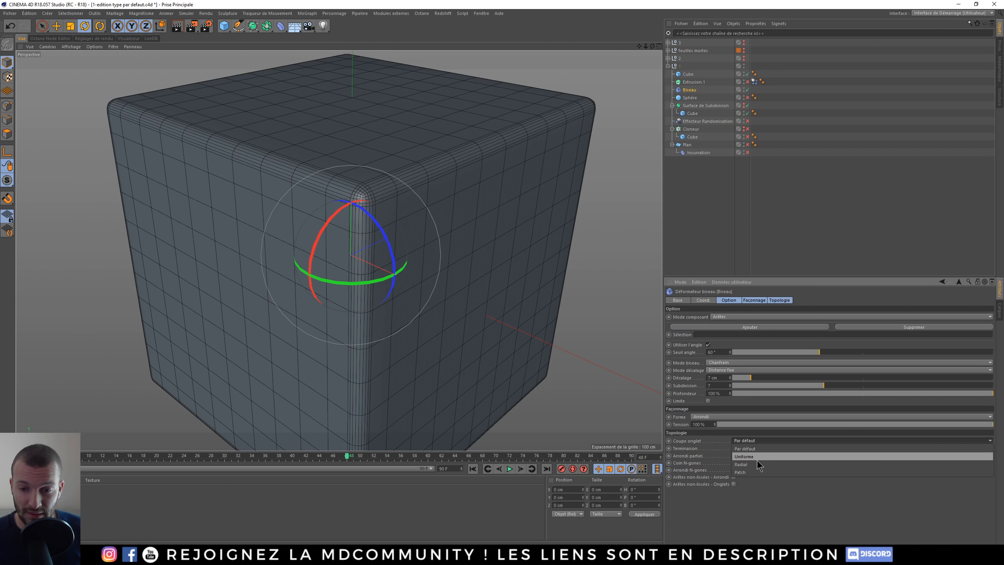
click(749, 456)
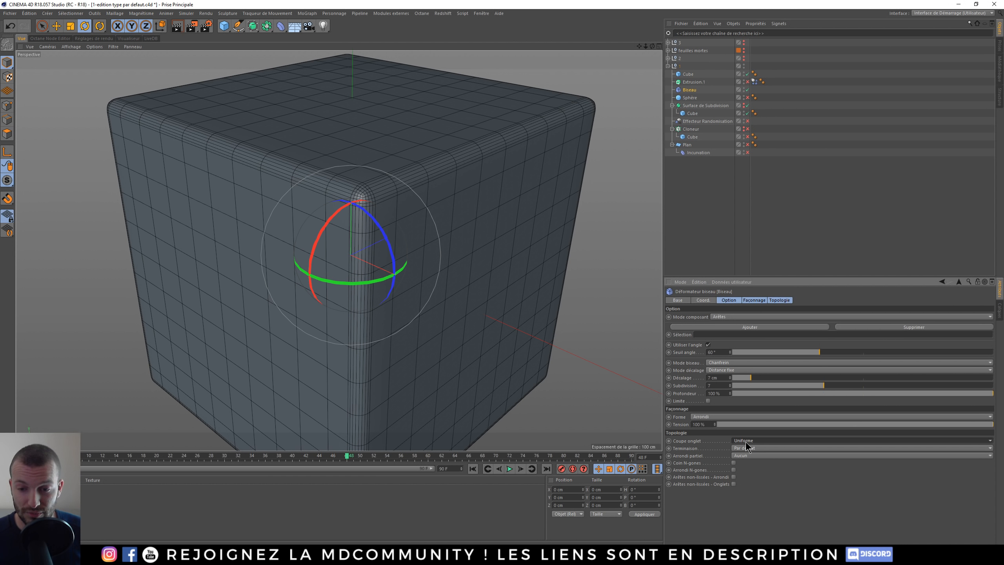
click(749, 440)
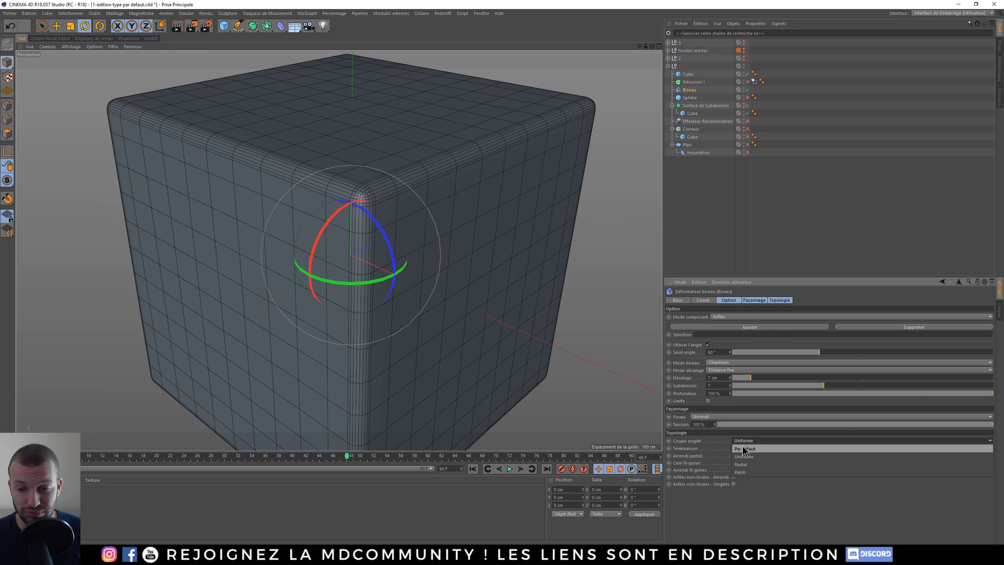
click(750, 448)
- Set the Biseau deformer's offset to 0 cm and subdivision to 0, and turn on its Limite option
drag(737, 378, 703, 387)
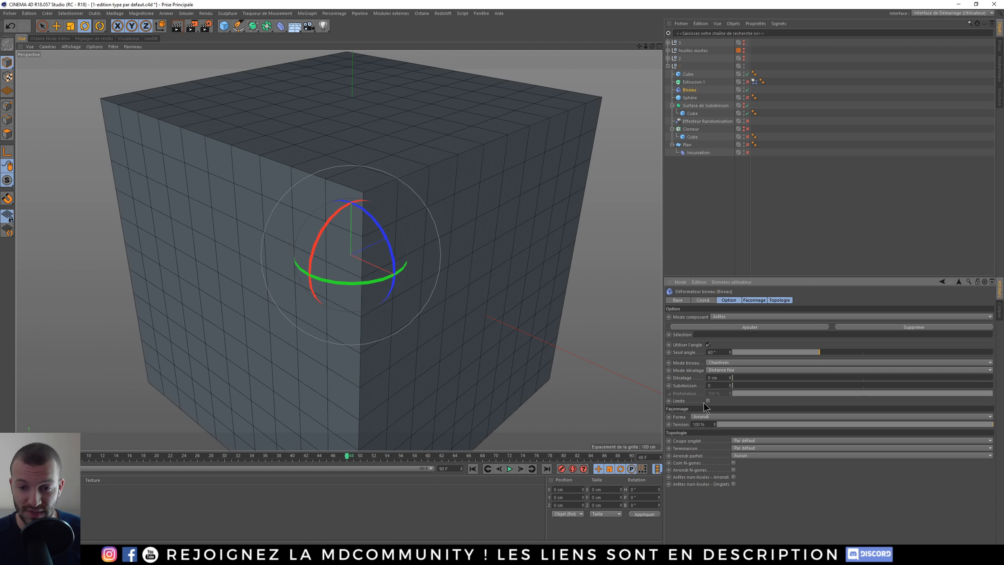
click(707, 401)
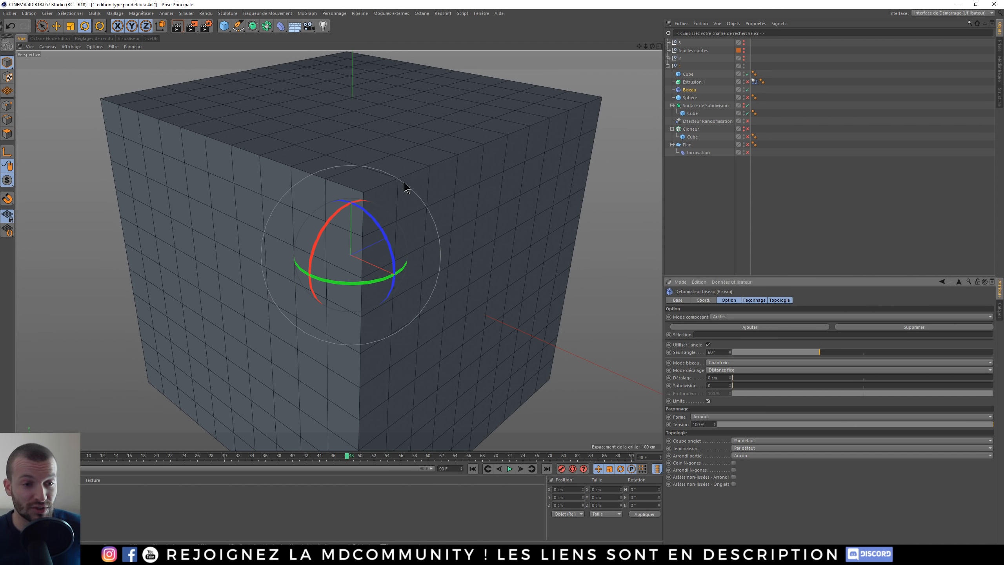
- Save the Biseau deformer's current settings as its default type and confirm
mouse_move(363, 197)
alt+mouse_down()
mouse_move(381, 186)
mouse_move(361, 195)
mouse_move(369, 197)
alt+mouse_up()
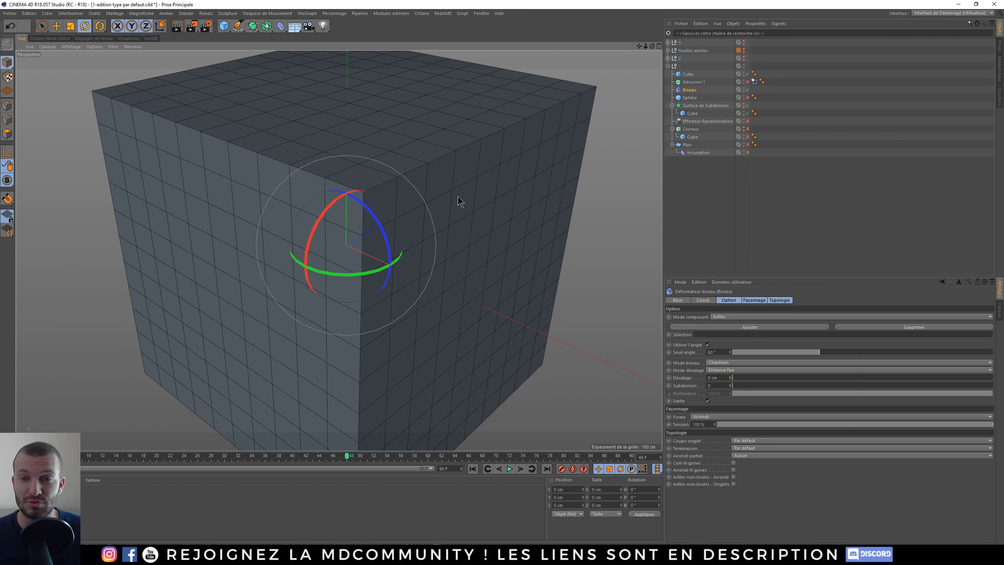
alt+right_drag(381, 202, 356, 208)
alt+drag(358, 213, 383, 207)
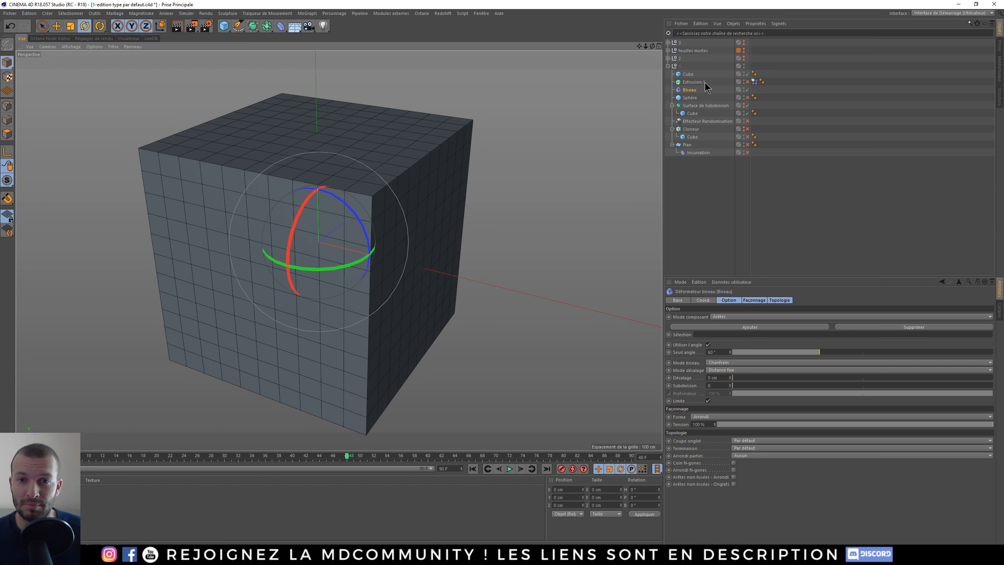
click(699, 282)
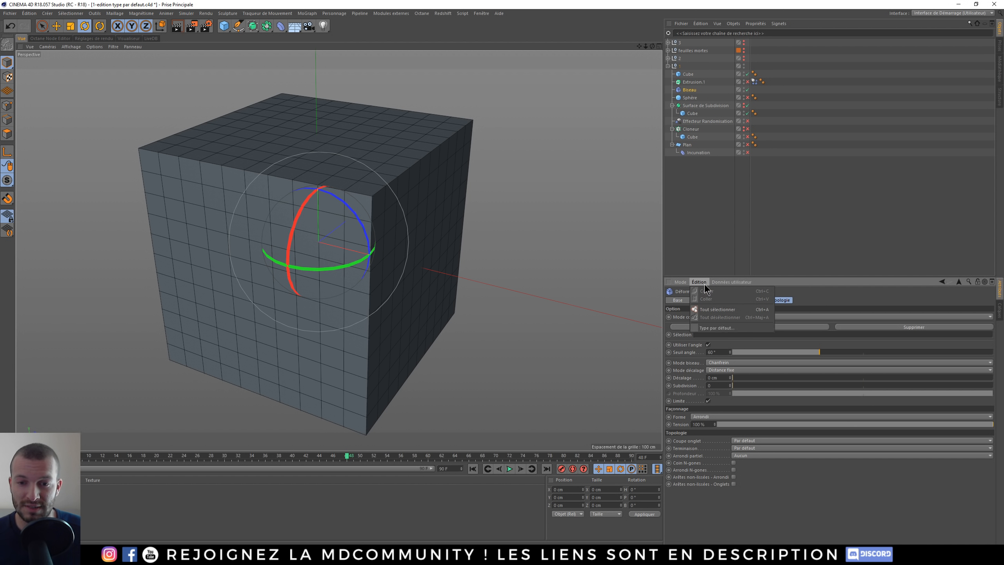
click(725, 335)
click(515, 308)
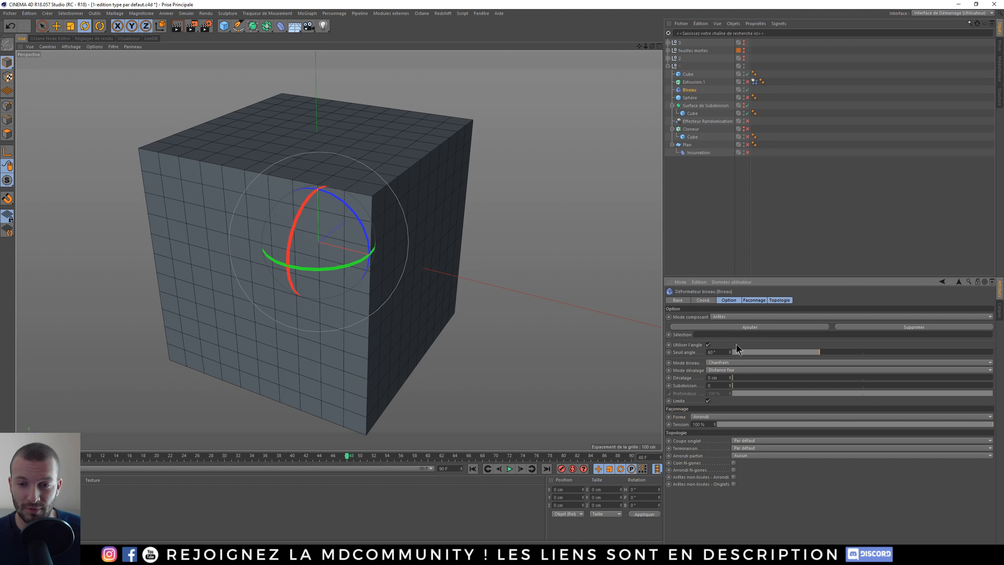
alt+middle_drag(337, 229, 356, 240)
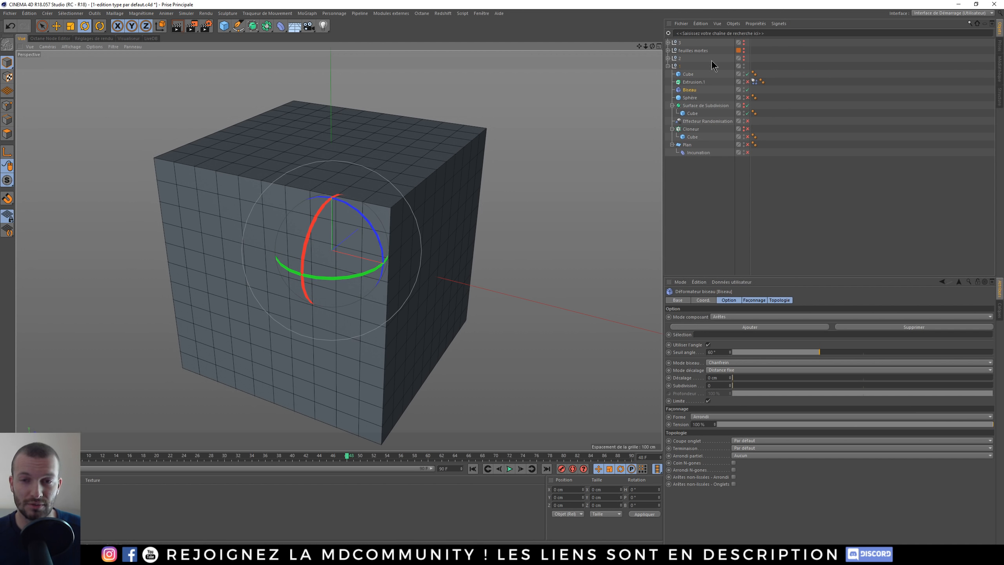
- Disable the Biseau deformer and the top Cube, and enable the Extrusion.1 object
click(747, 90)
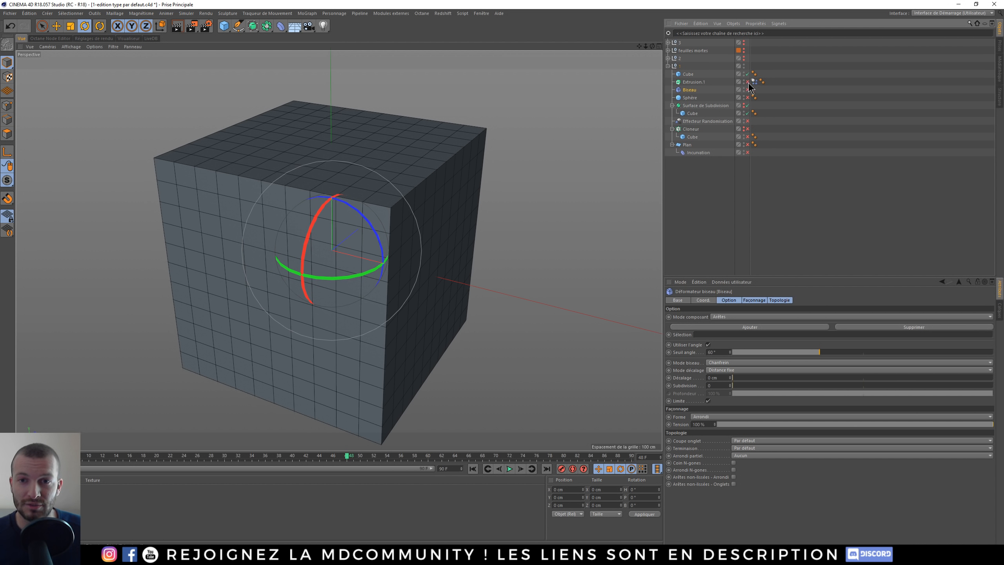
click(691, 82)
click(748, 74)
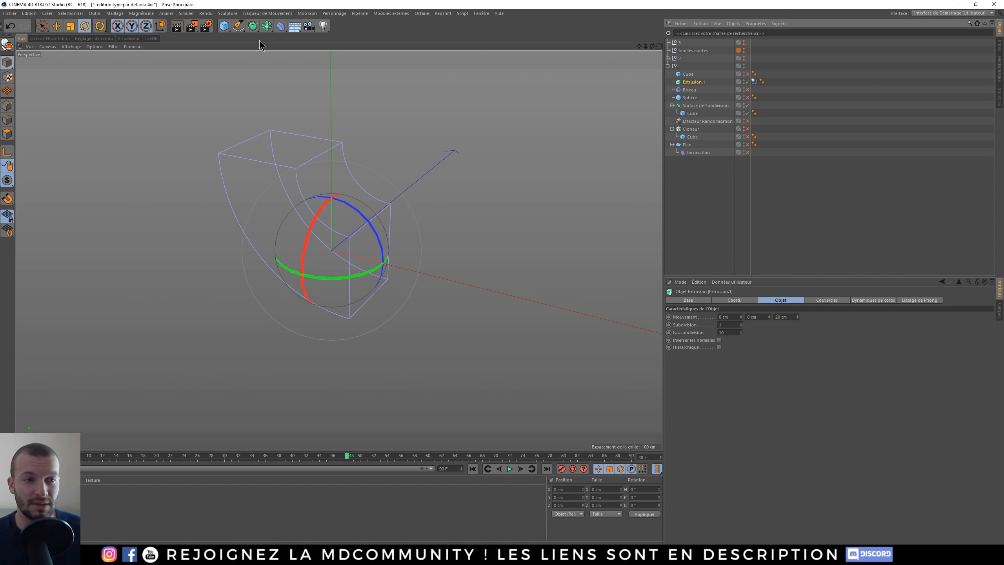
- Add a Cercle spline and make it a child of Extrusion.1 to extrude it
drag(239, 32, 344, 47)
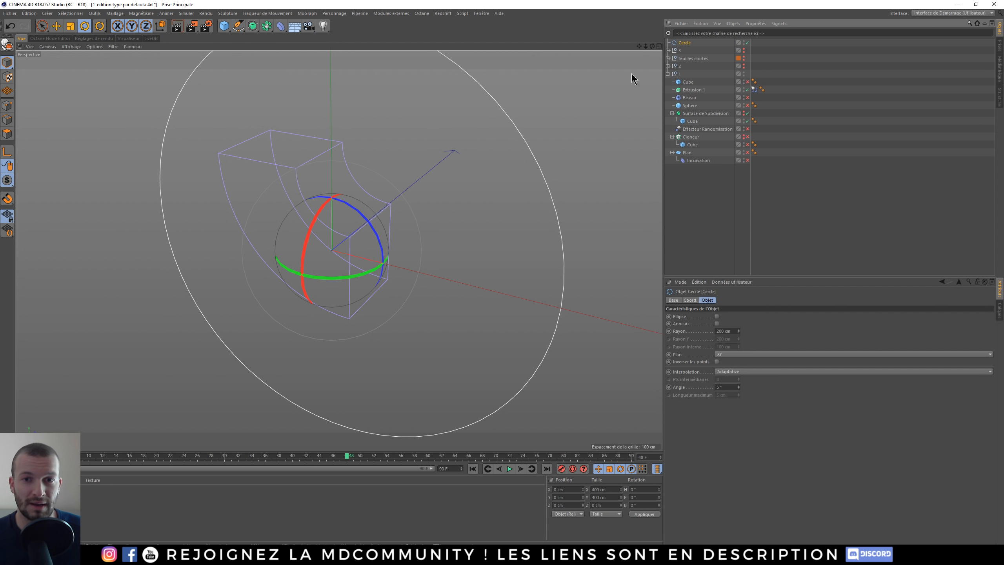
drag(692, 90, 693, 90)
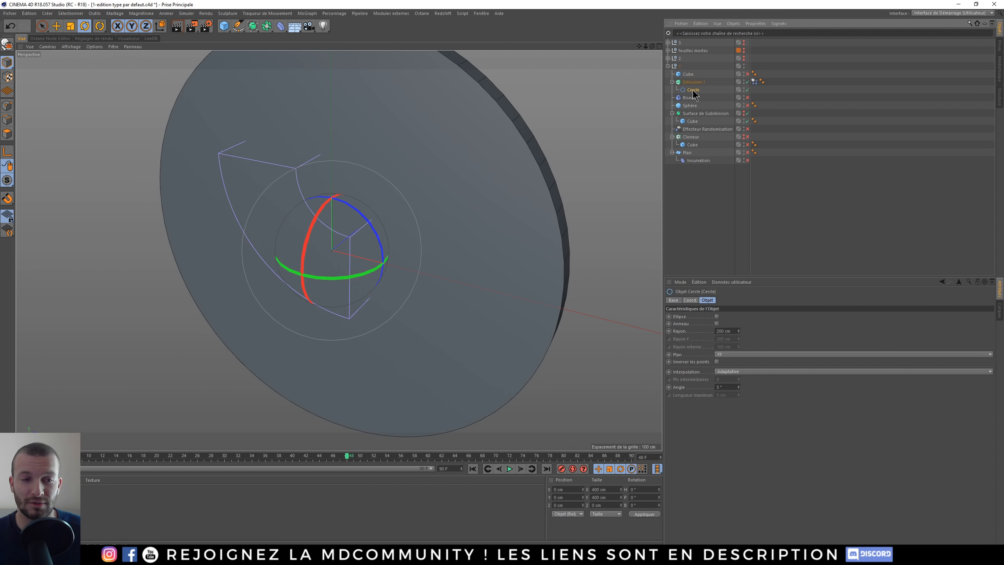
alt+drag(522, 155, 494, 145)
click(692, 82)
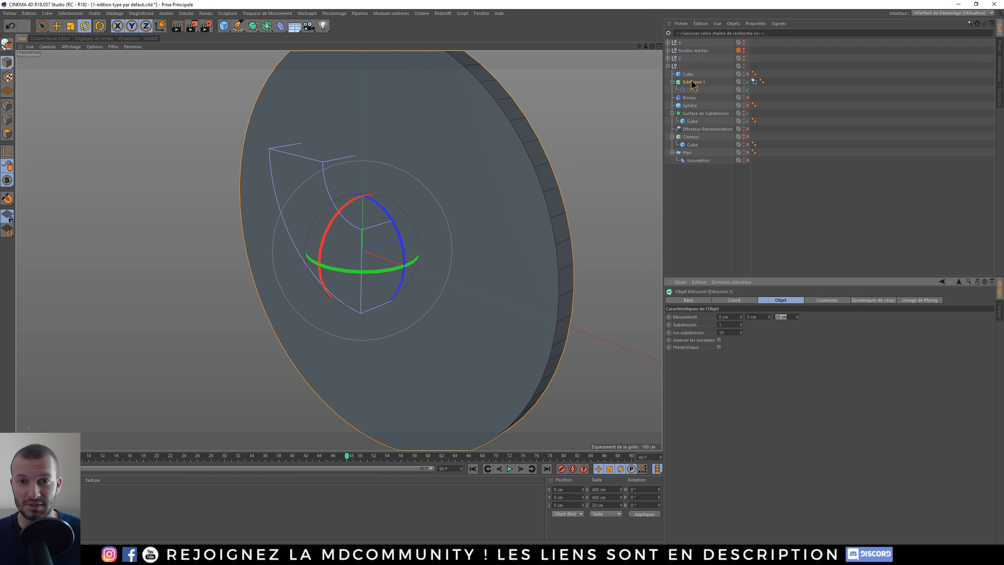
- Set the Cercle spline's Plan option to XZ so that it lies flat
click(696, 90)
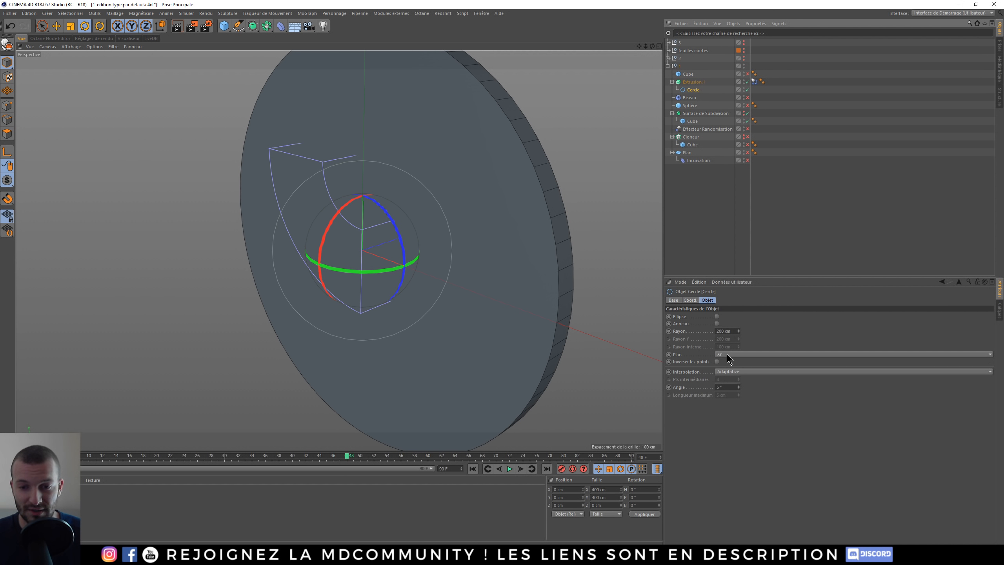
scroll(727, 353, down, 2)
alt+drag(400, 221, 423, 267)
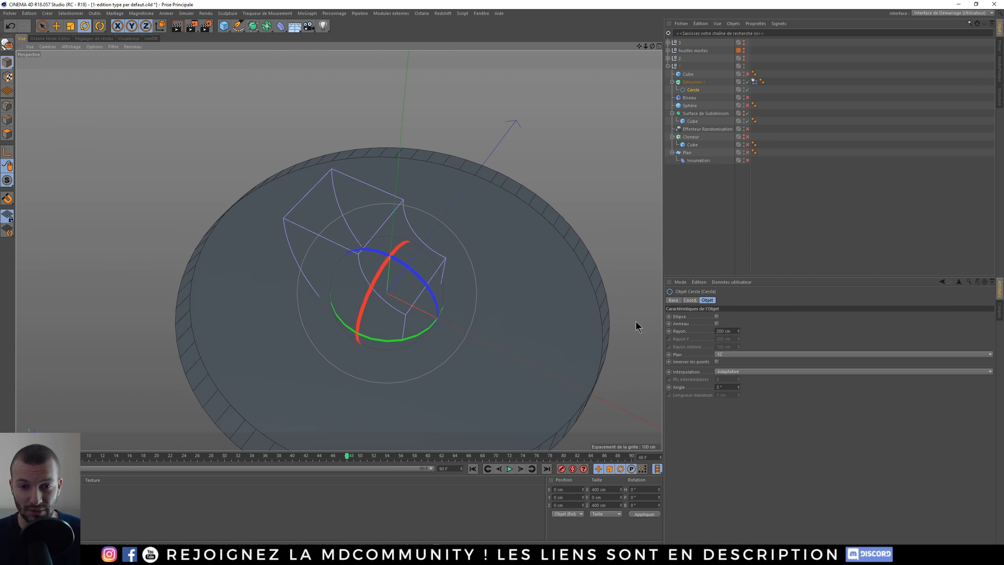
- Set the Extrusion.1 movement to 0 cm along Z and 20 cm along Y
click(697, 82)
click(785, 317)
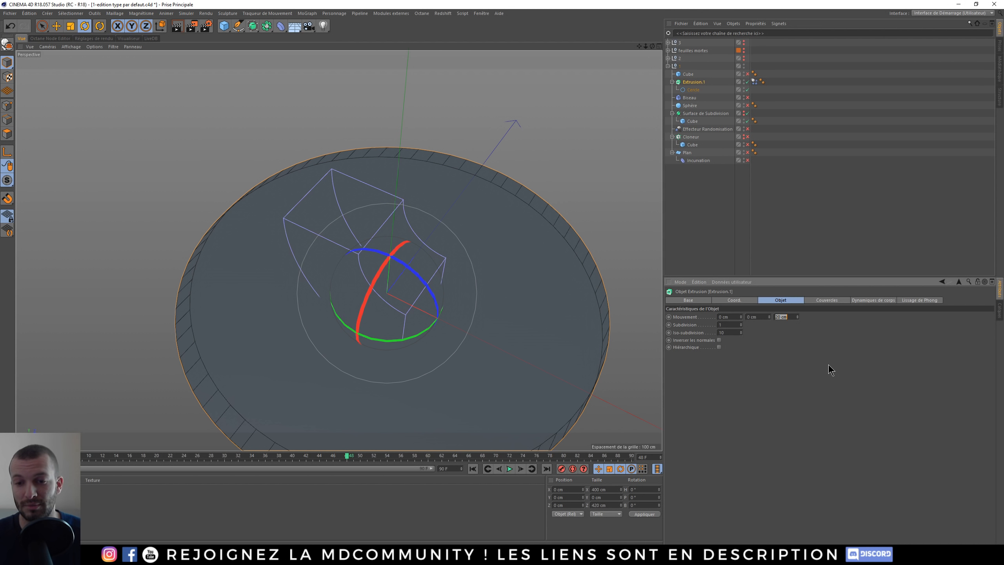
text(0)
key(Return)
click(746, 318)
text(2)
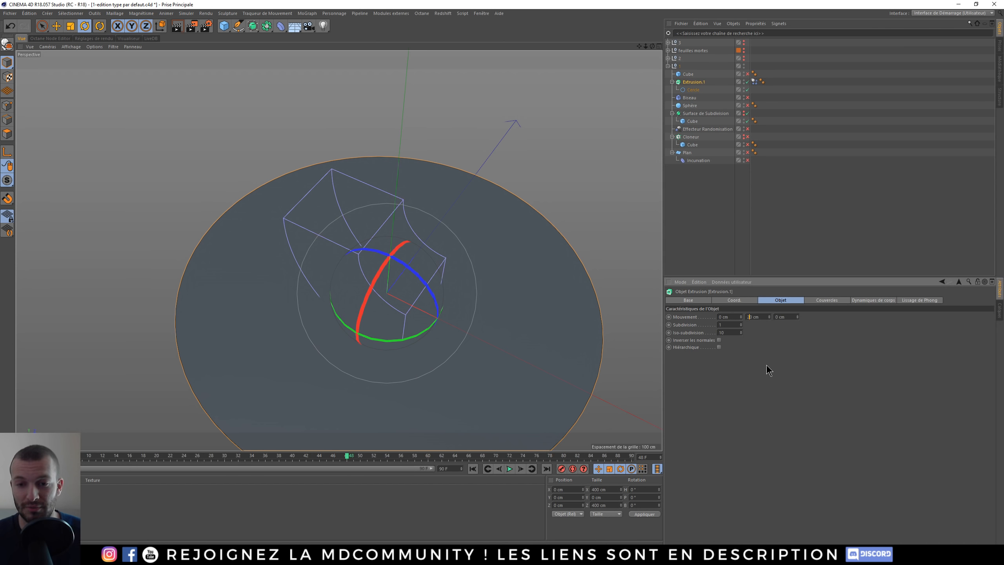
key(Return)
alt+drag(547, 355, 509, 339)
alt+middle_drag(508, 339, 455, 275)
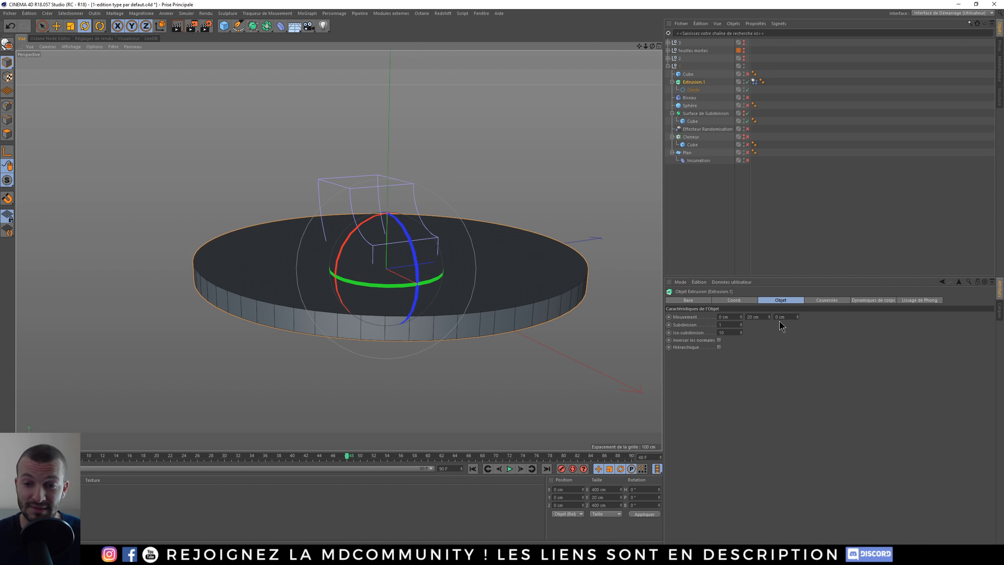
- Set the Extrusion.1 movement along Y to 0 cm and save the object as the default Extrusion type
click(753, 317)
text(0)
key(Return)
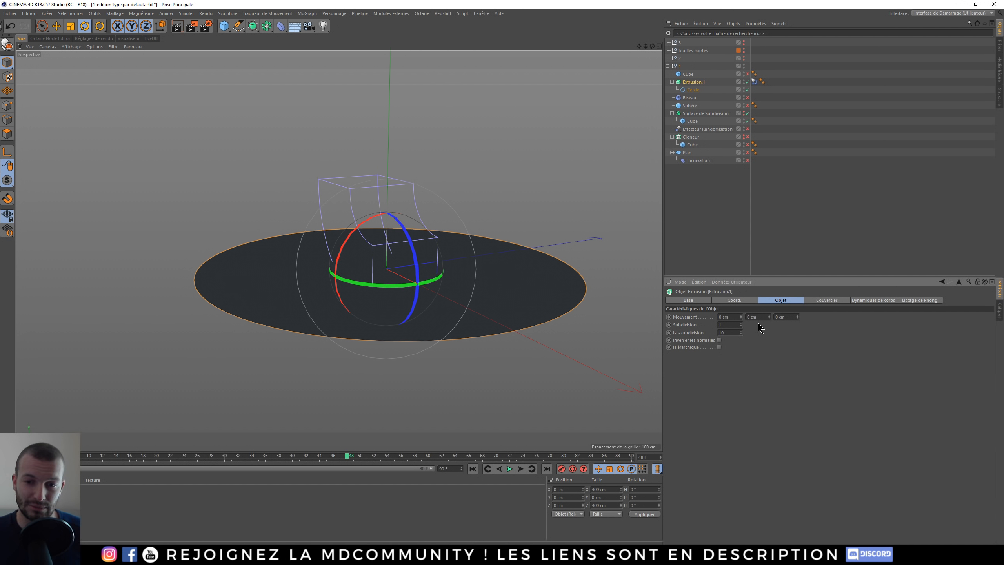
click(699, 282)
click(717, 328)
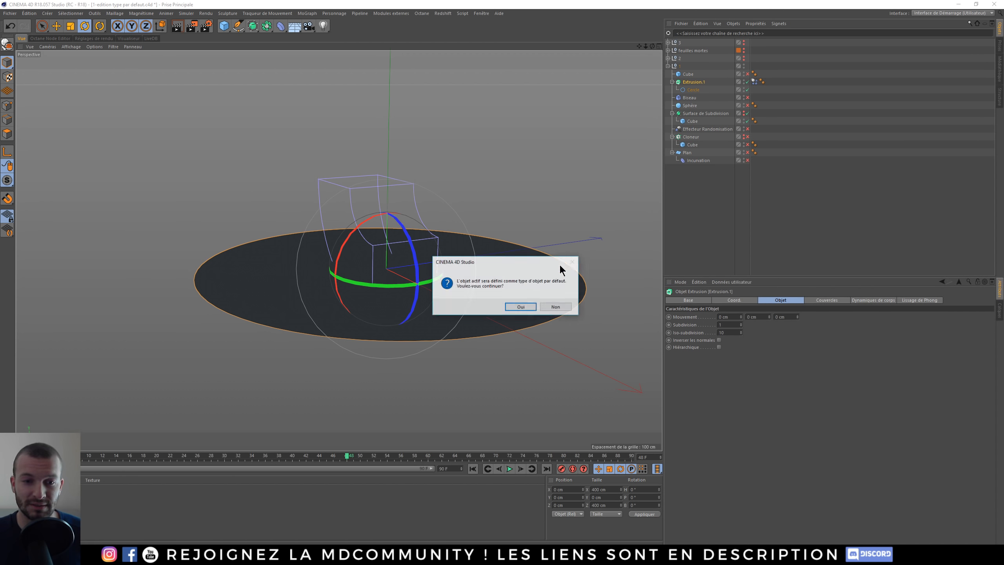
click(520, 308)
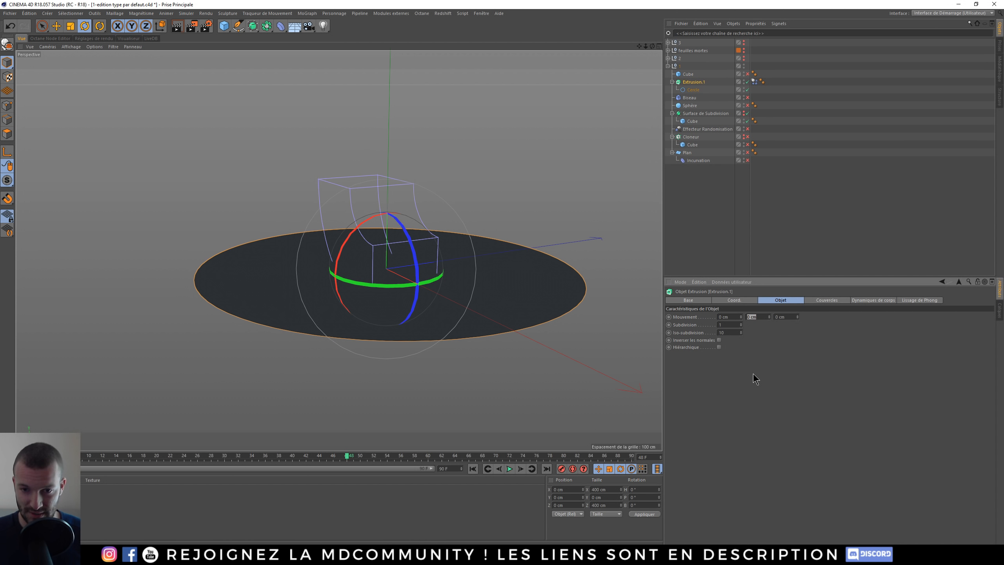
click(753, 373)
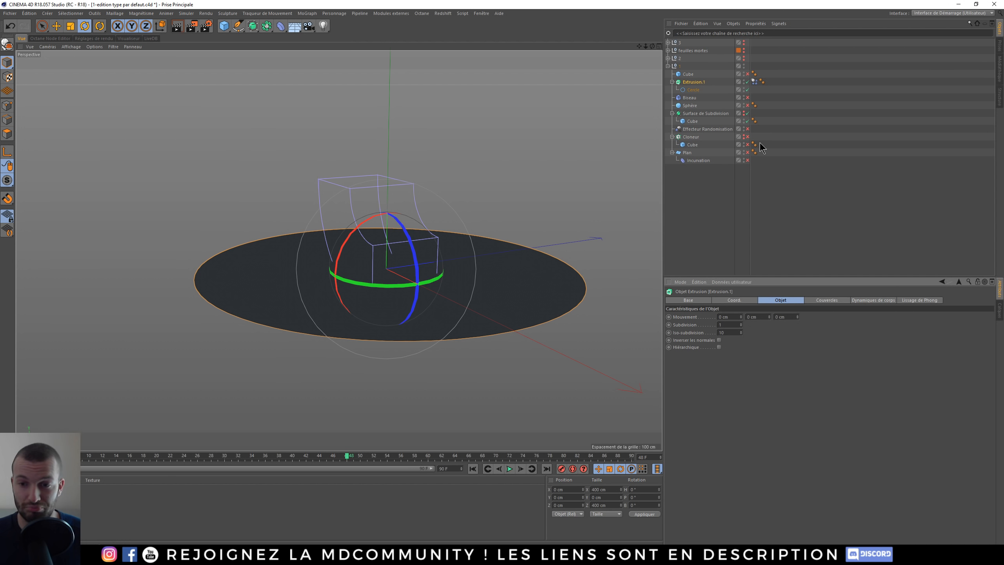
- Set both the start and end caps of Extrusion.1 to Couvercle et biseau
click(832, 300)
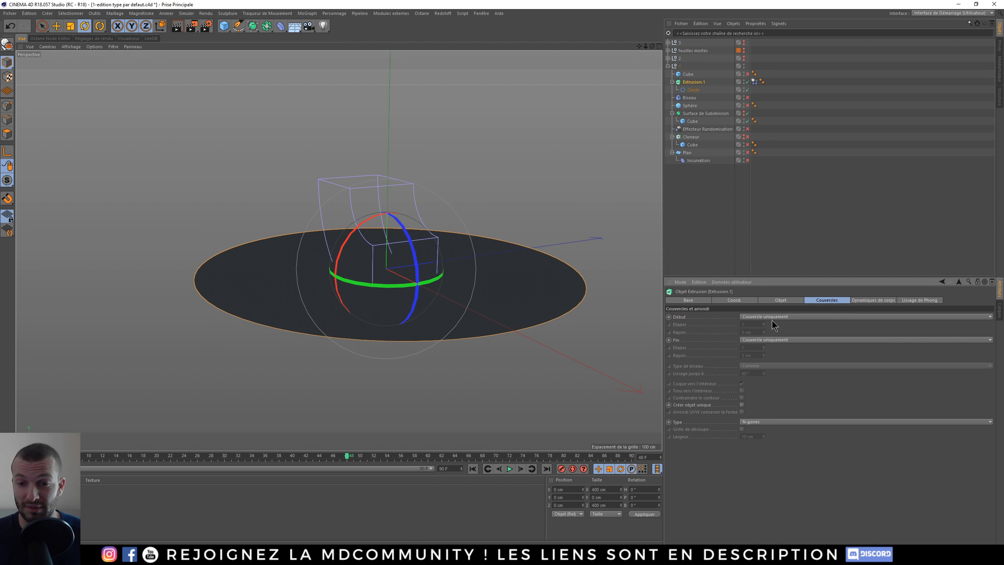
scroll(772, 318, down, 2)
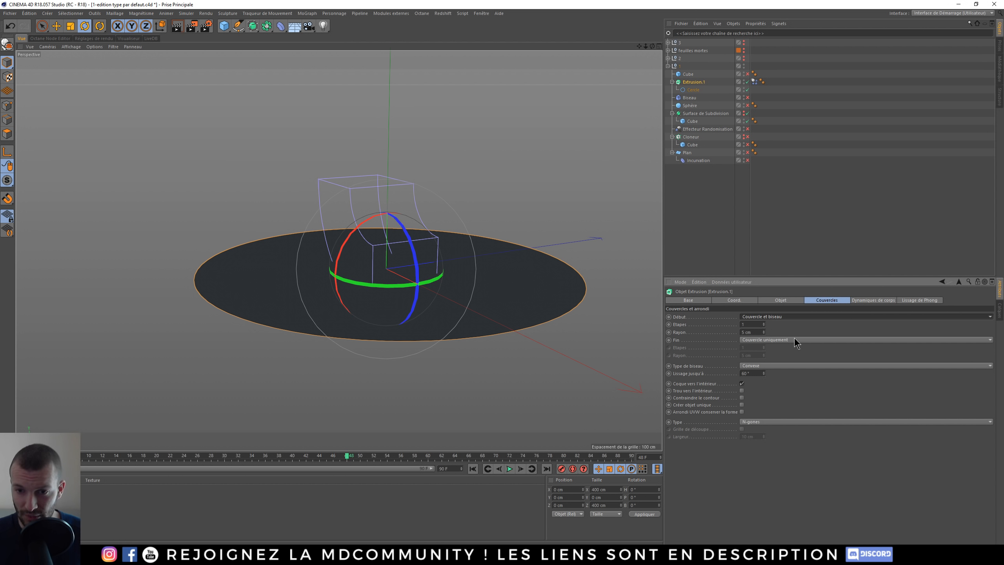
scroll(794, 340, down, 1)
- Set the start and end bevels of Extrusion.1 to 3 steps and a 3 cm radius
click(747, 325)
text(3)
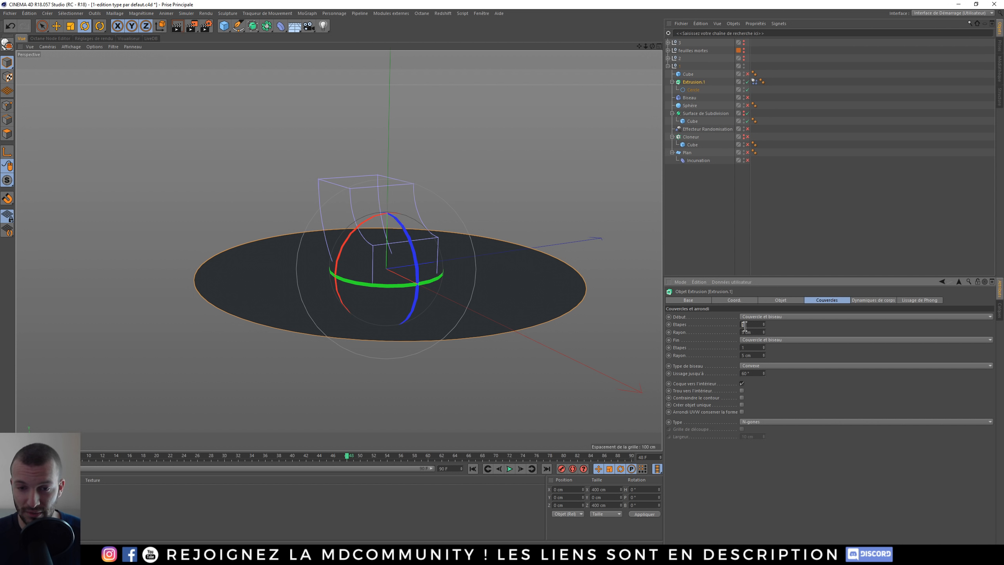
key(Tab)
text(3)
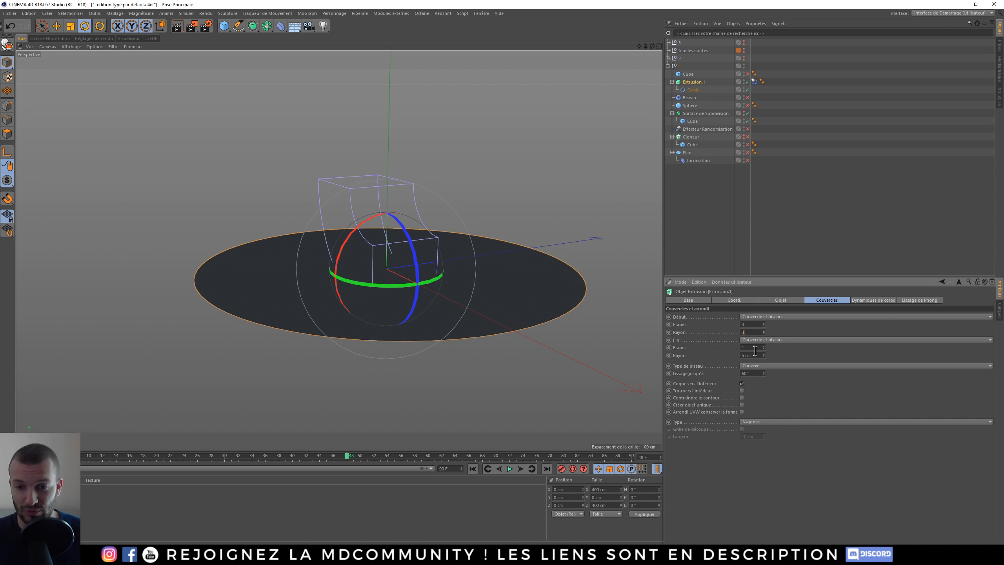
key(Tab)
text(3)
key(Tab)
text(3)
key(Return)
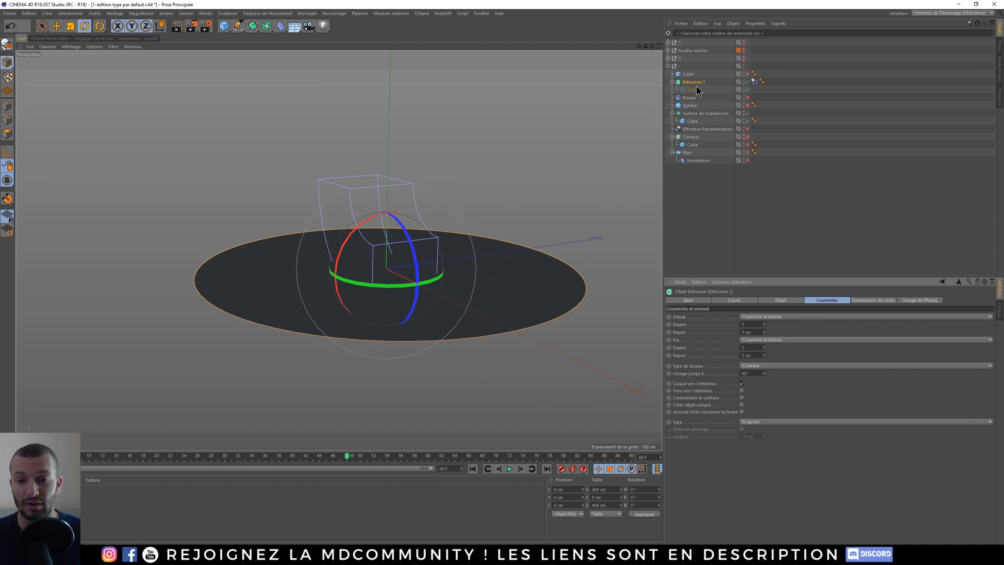
click(991, 496)
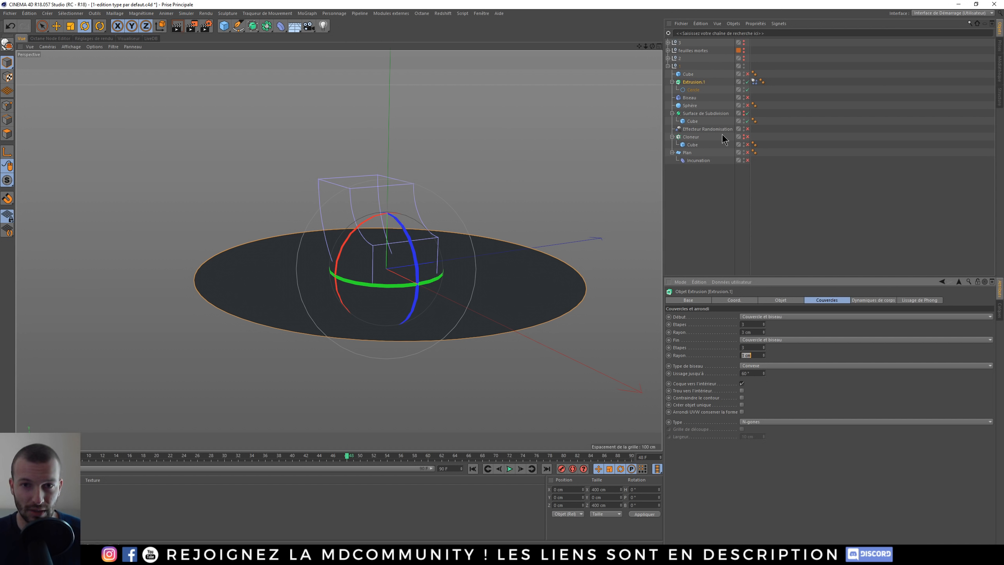
- Save Extrusion.1 with its bevelled cap settings as the default Extrusion type and confirm
click(797, 405)
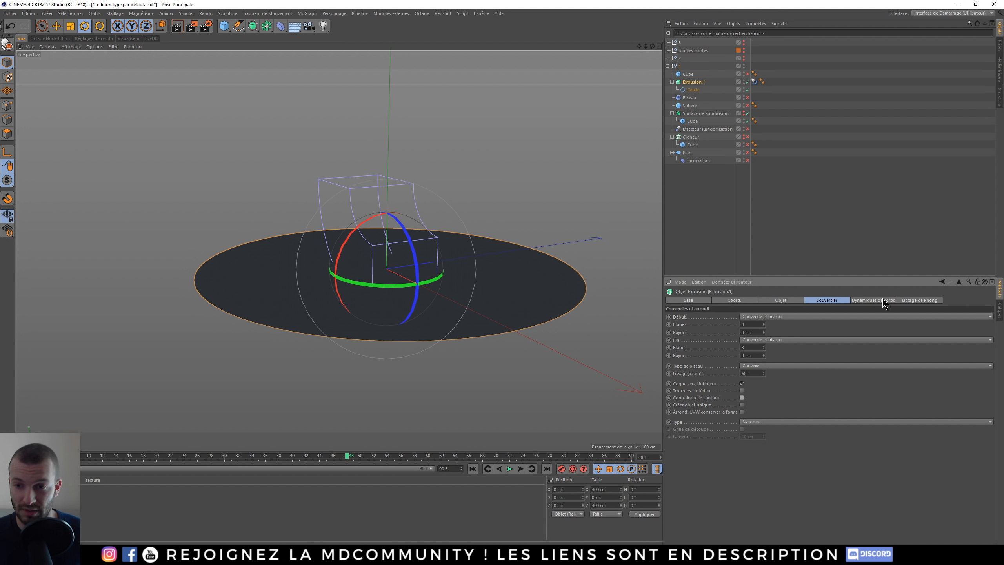
click(698, 282)
click(716, 328)
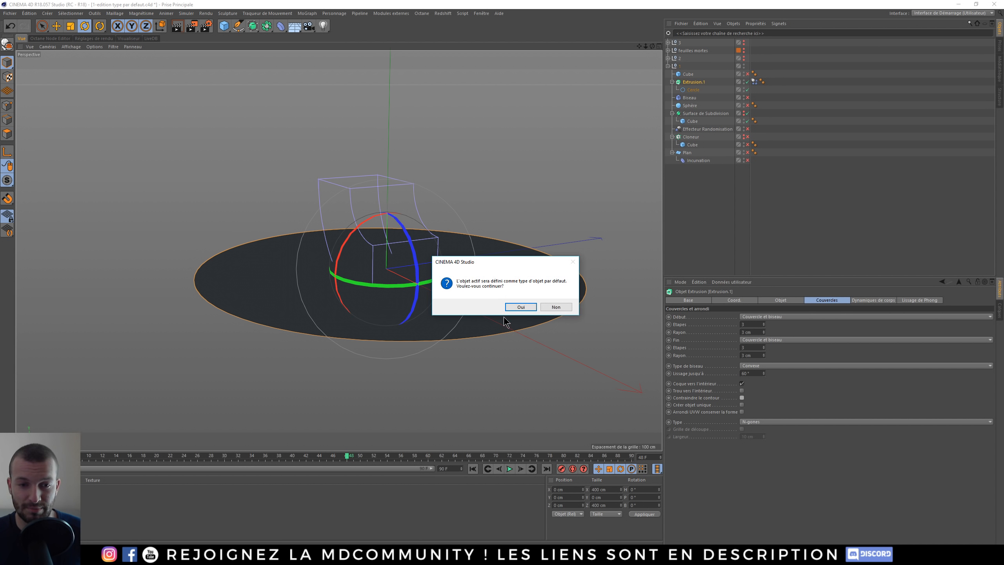
click(520, 307)
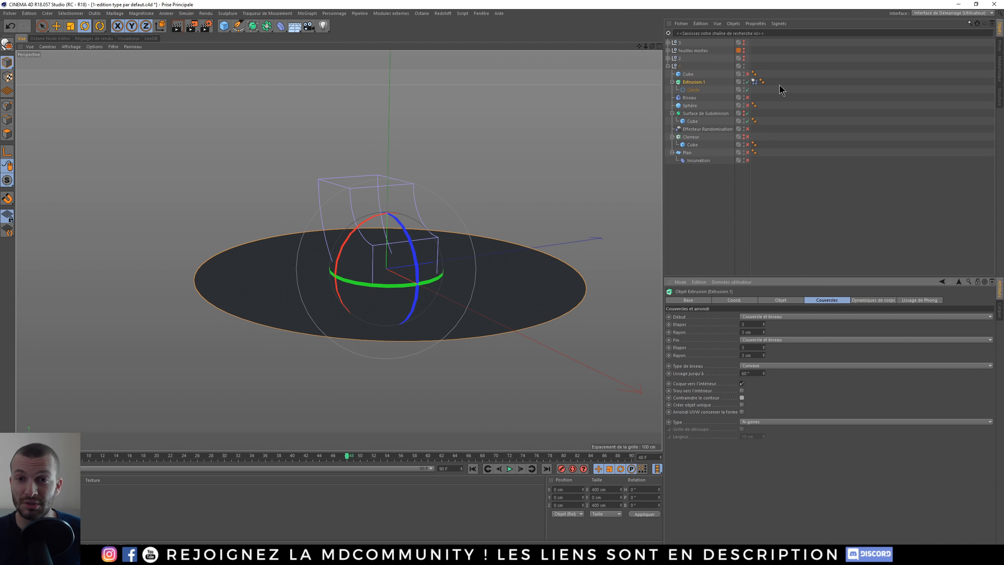
- On Extrusion.1's dynamics tag, set Hériter propriété to Appliquer propriété aux sous-objets, Eléments individuels to Tout, and Forme to Automatique (MoDynamics)
click(754, 82)
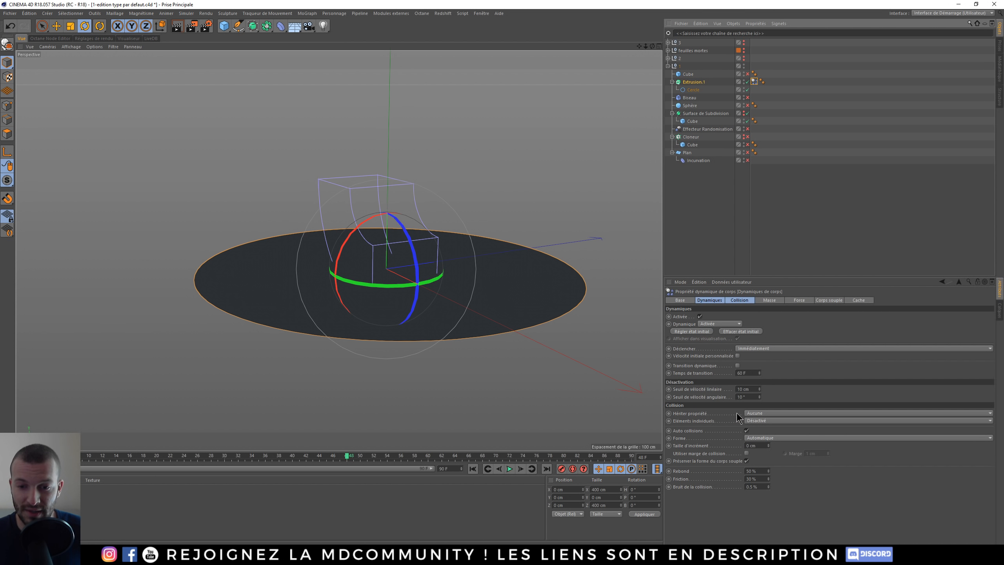
click(768, 414)
click(780, 428)
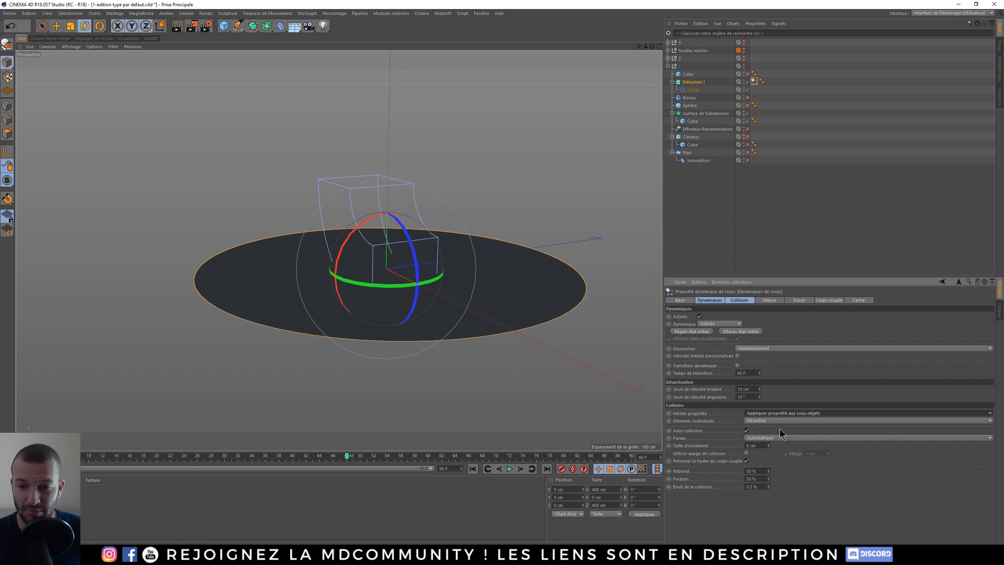
click(769, 420)
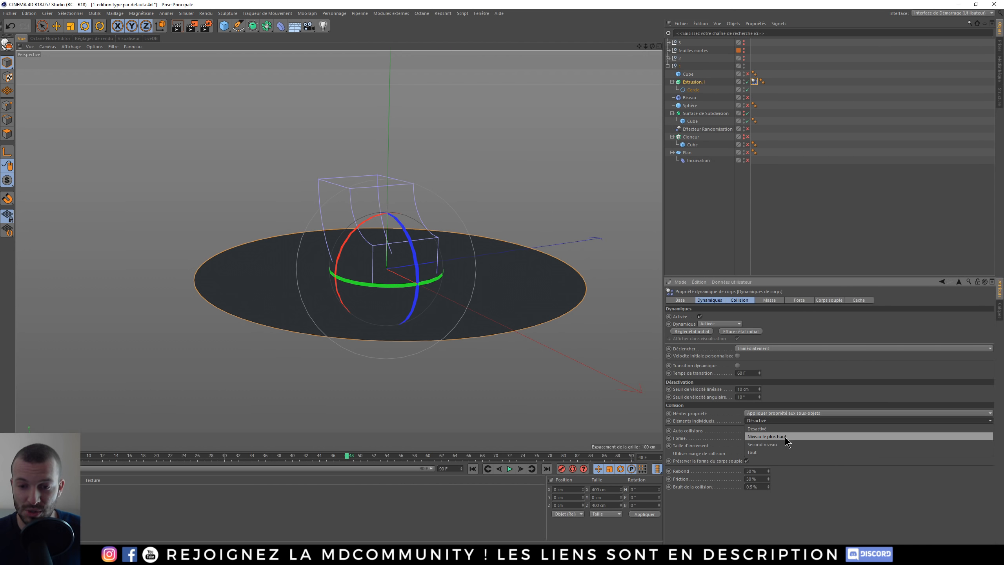
click(761, 453)
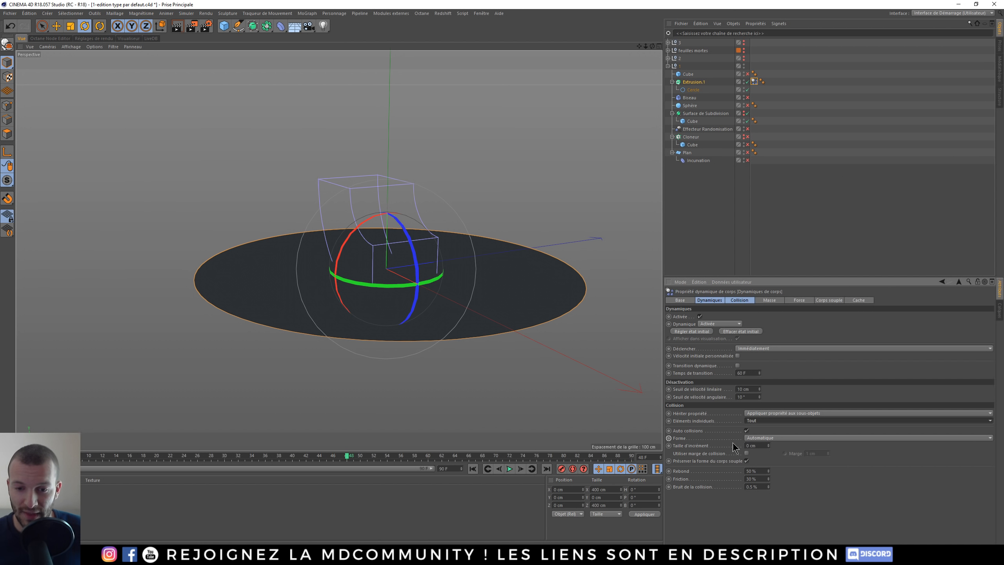
click(798, 438)
click(790, 453)
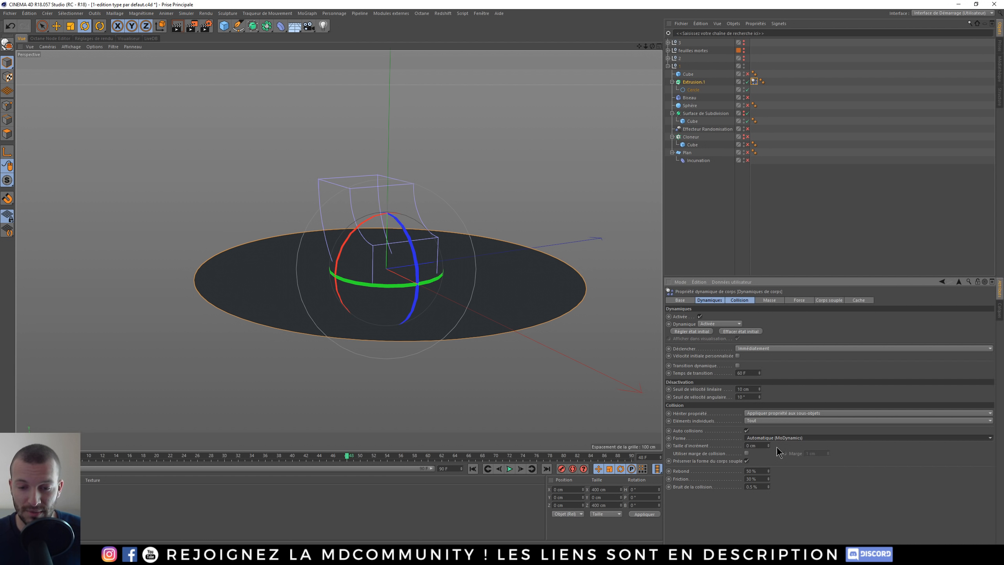
- Set the dynamics tag's Rebond to 15 % and Bruit de la collision to 0 %
click(761, 470)
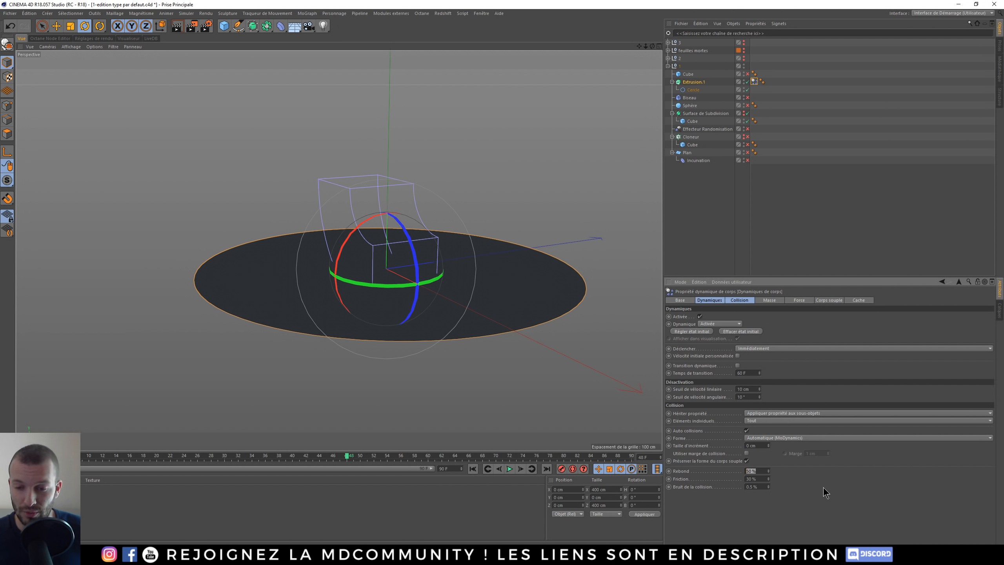
text(15)
key(Tab)
key(Tab)
text(0)
key(Return)
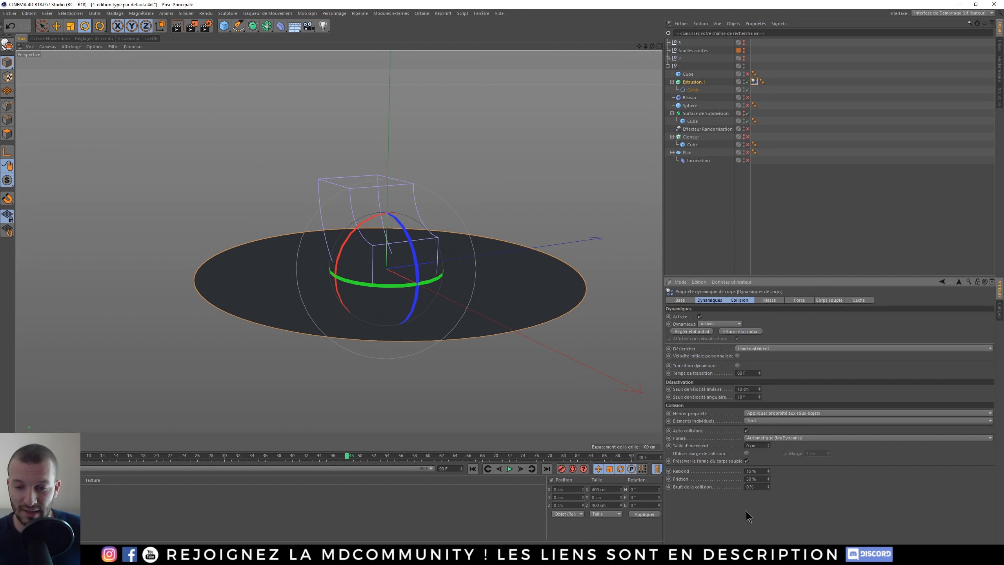
- Review the dynamics tag's Masse, Force, Corps souple and Cache settings, and return to its Dynamiques and Collision settings together
click(773, 302)
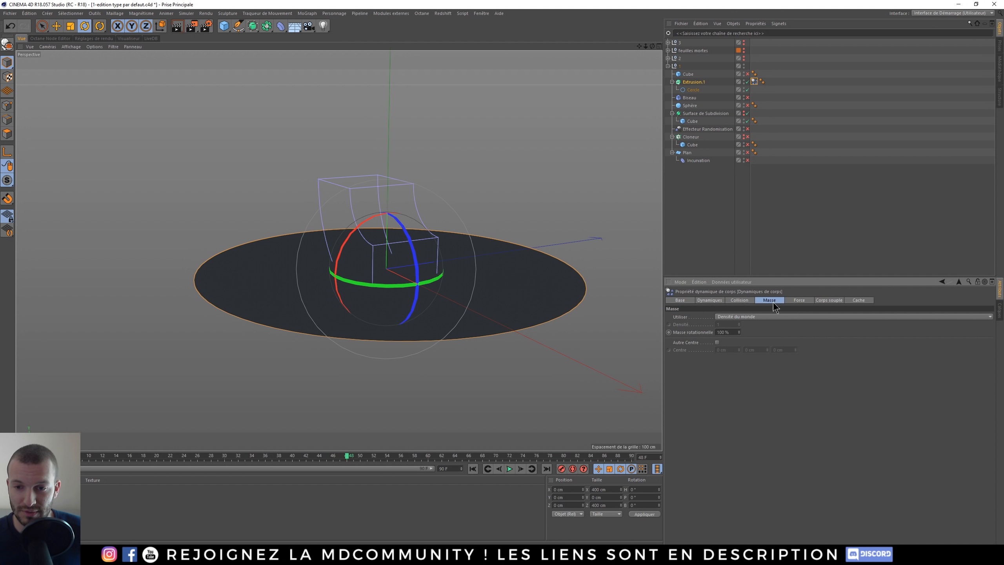
click(800, 301)
click(826, 299)
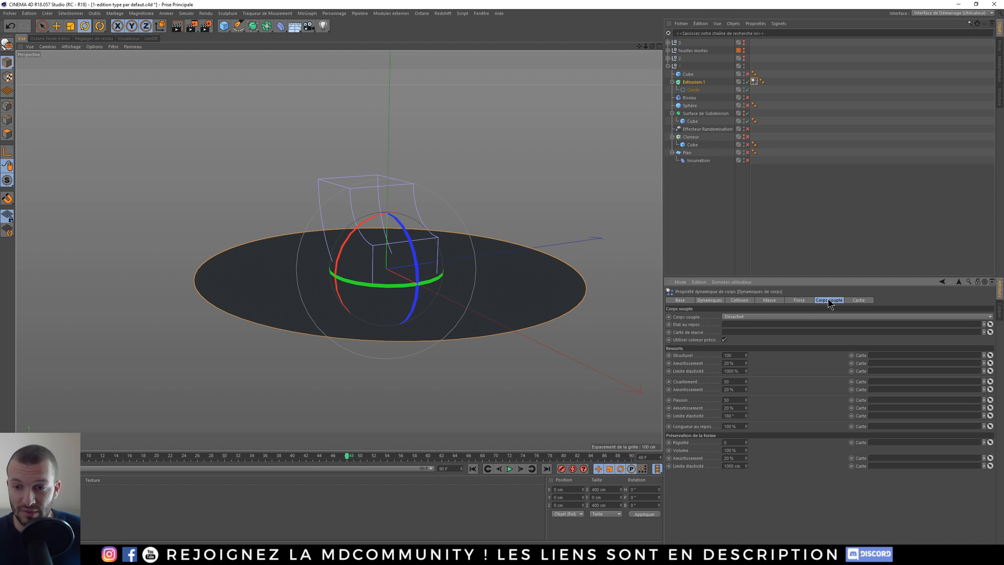
click(858, 299)
click(766, 302)
click(739, 301)
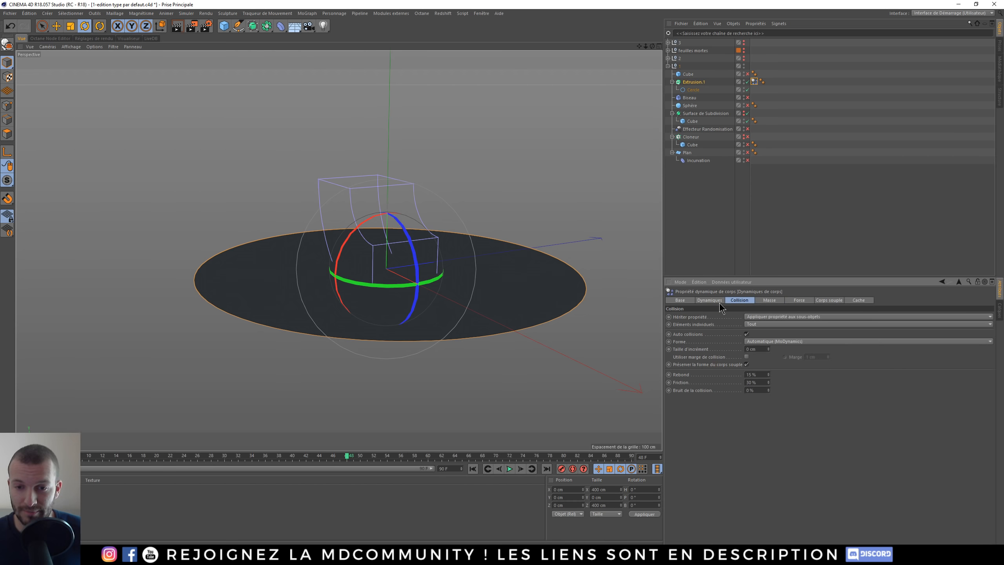
shift+click(712, 301)
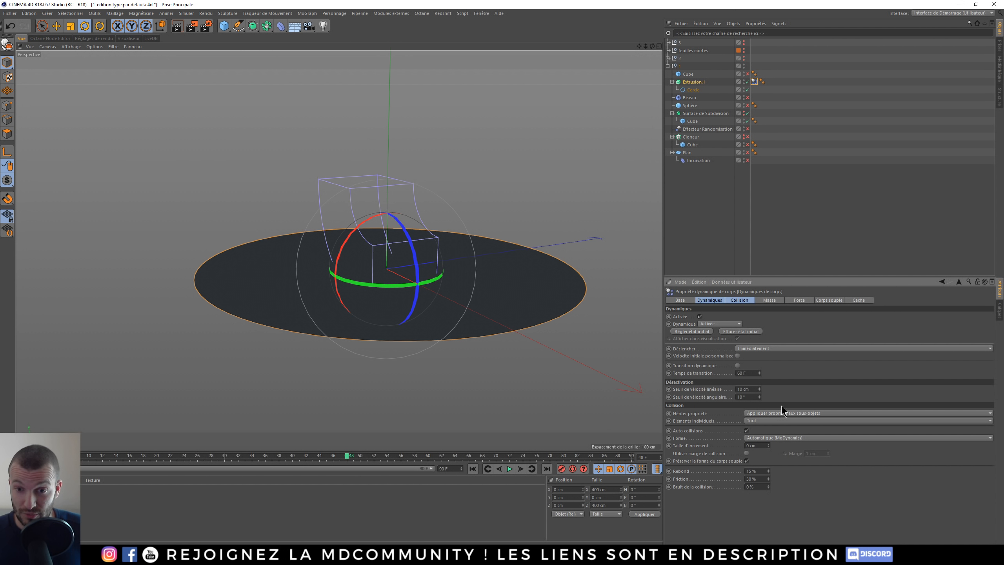
- Save the current dynamics tag settings as the default type for dynamics body tags and confirm
click(699, 283)
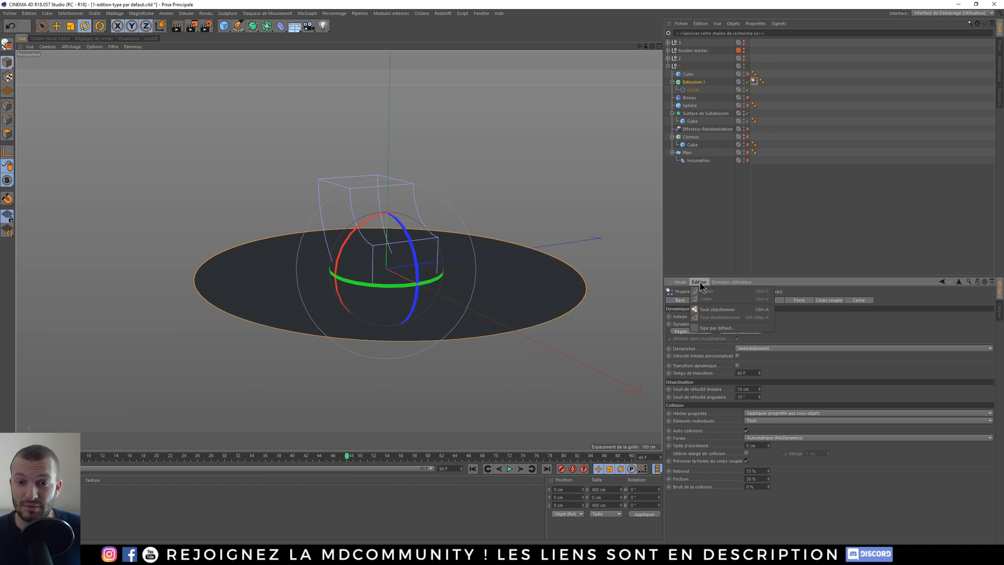
click(720, 327)
click(520, 307)
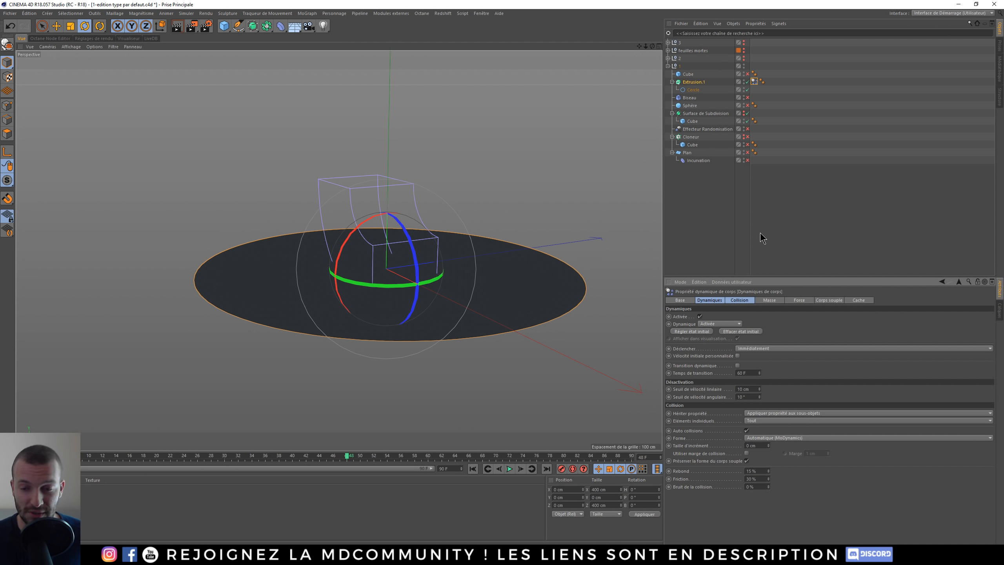
- Save Extrusion.1's dynamics tag as a property preset named "Dynamics Sysy base 1"
click(753, 84)
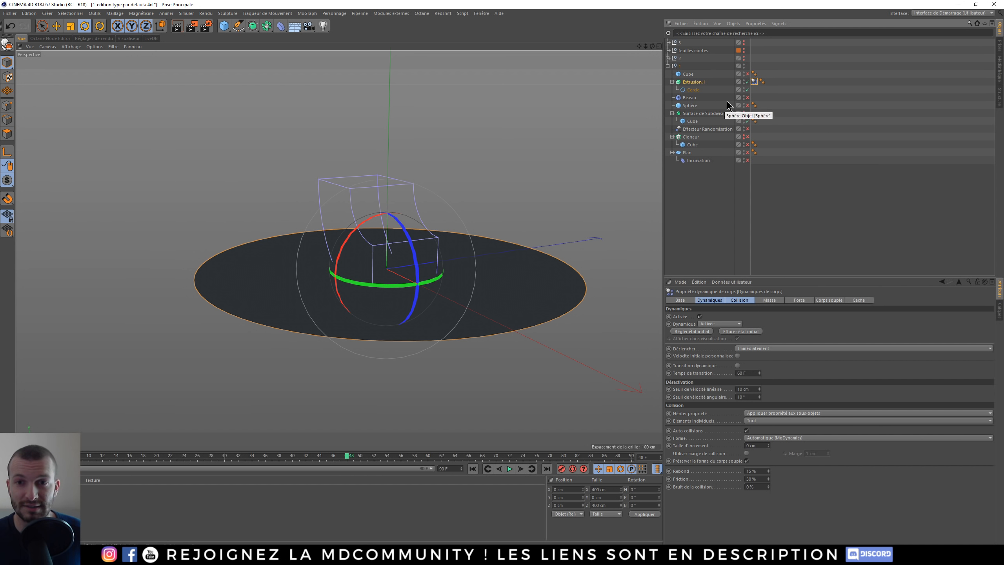
right_click(754, 84)
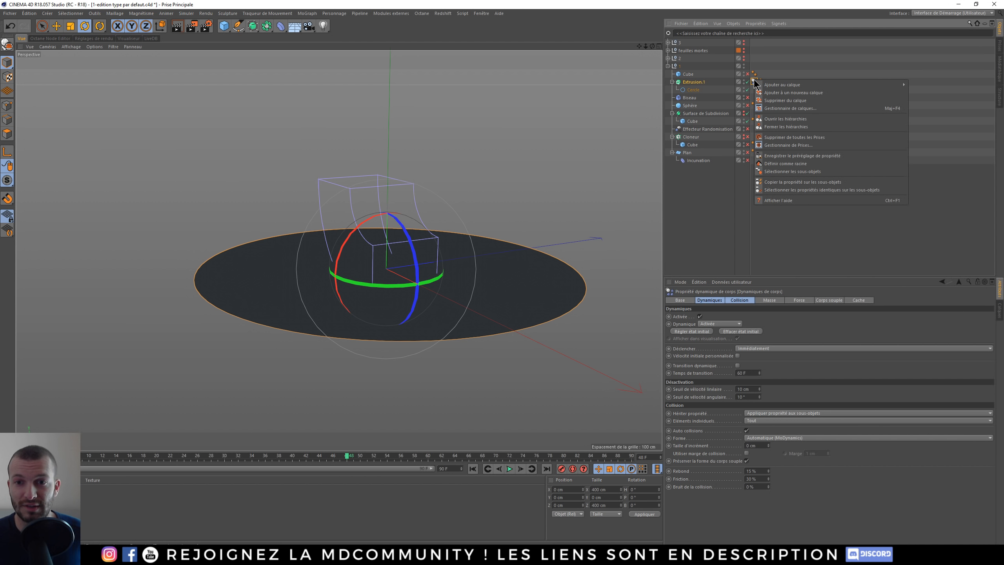
click(792, 157)
text(Dyna)
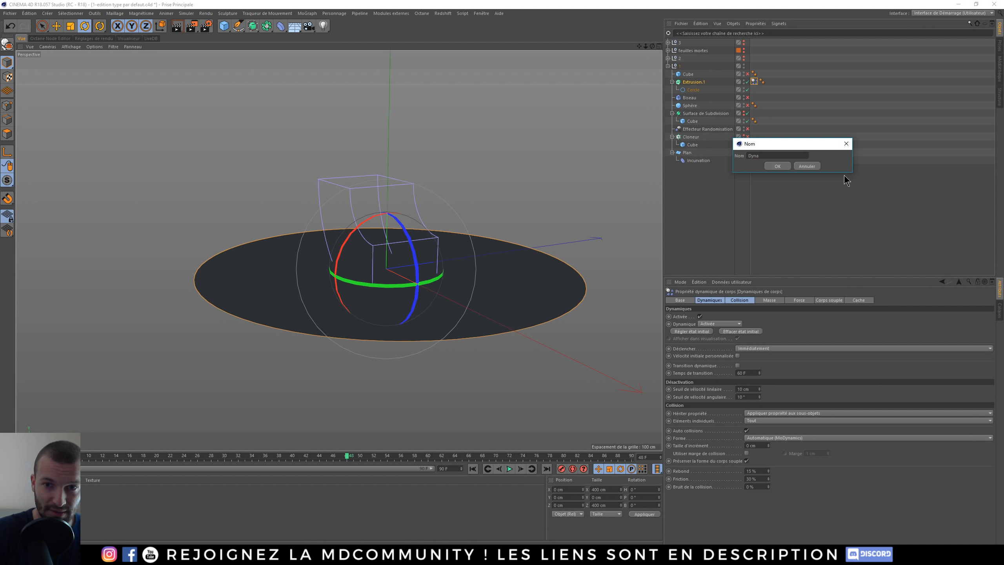
text(ysy base 1)
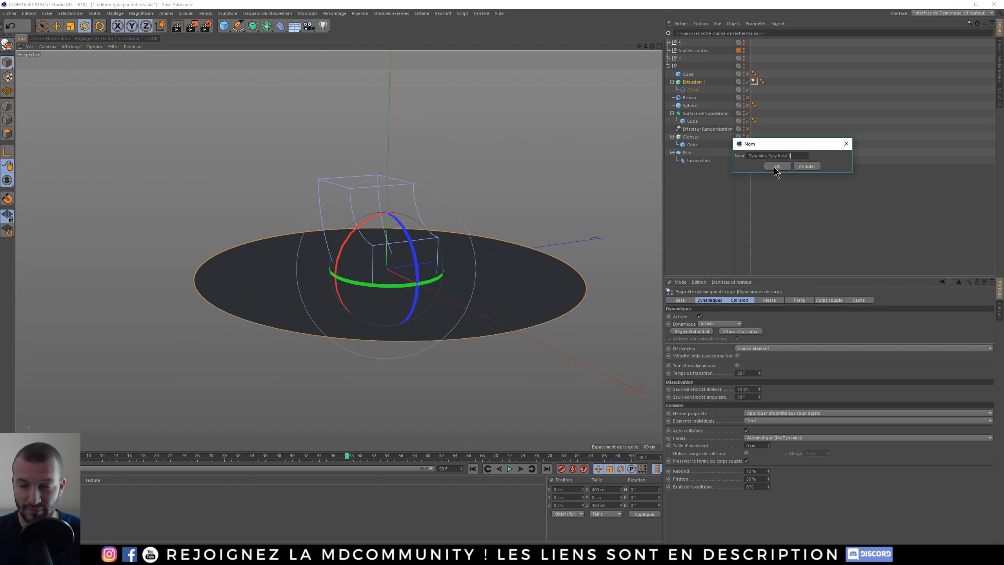
click(776, 166)
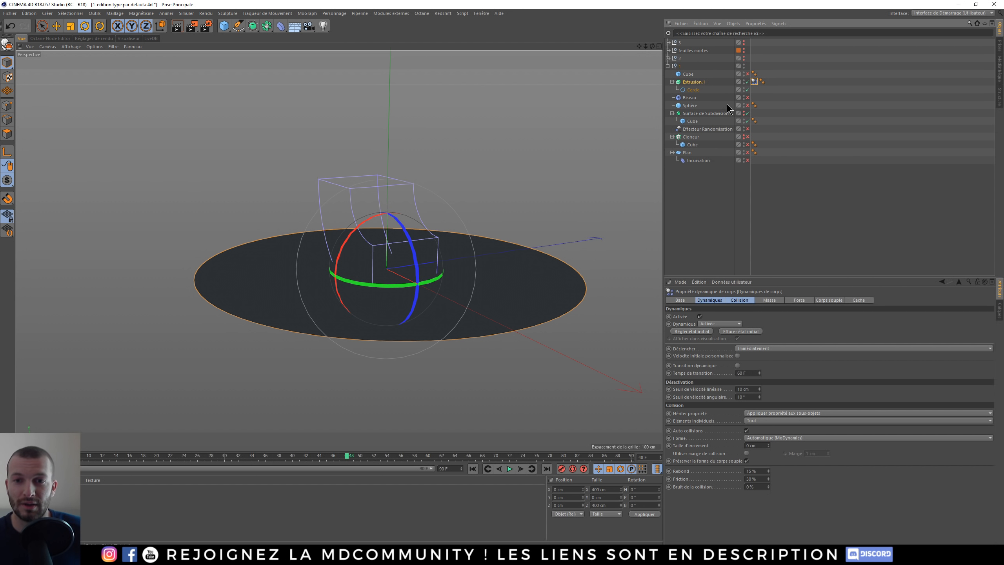
- Look up the saved property presets in the Propriétés category of user.lib4d
click(680, 25)
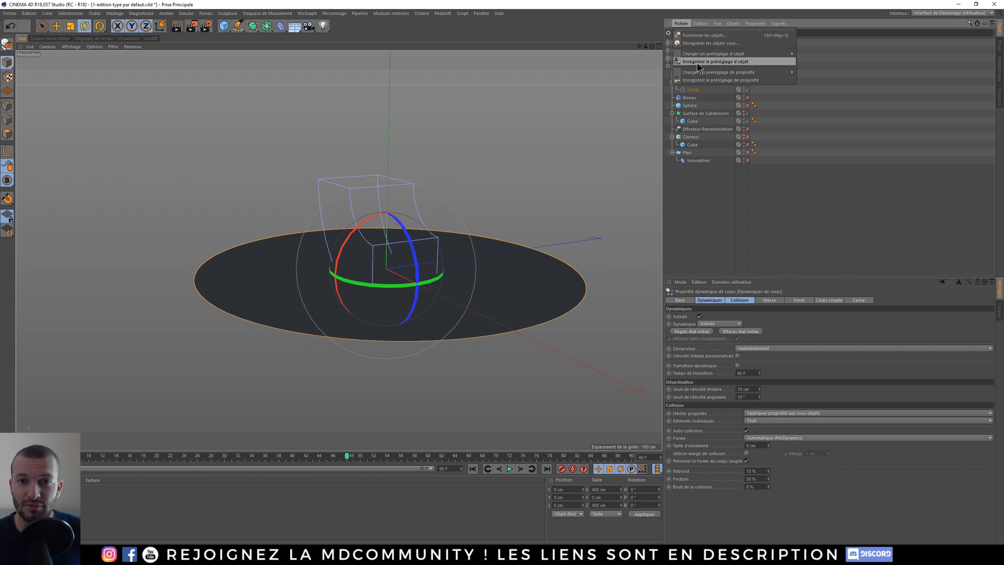
mouse_move(733, 73)
mouse_move(808, 72)
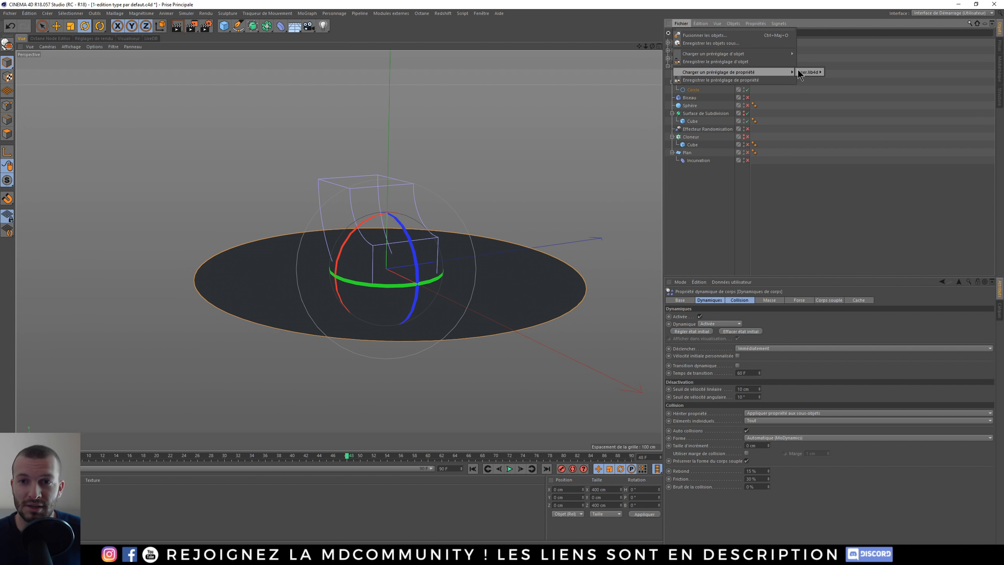
mouse_move(849, 72)
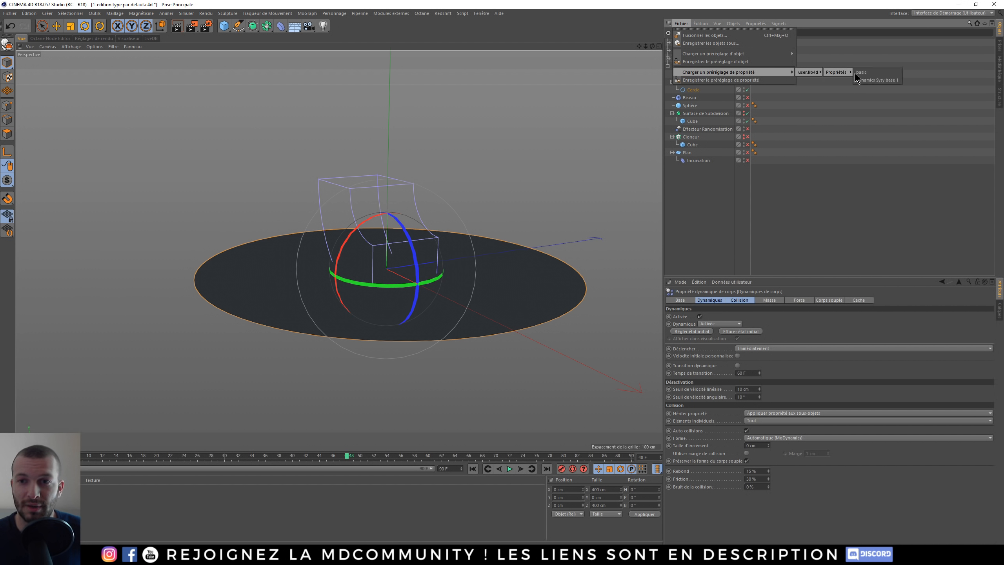
click(873, 83)
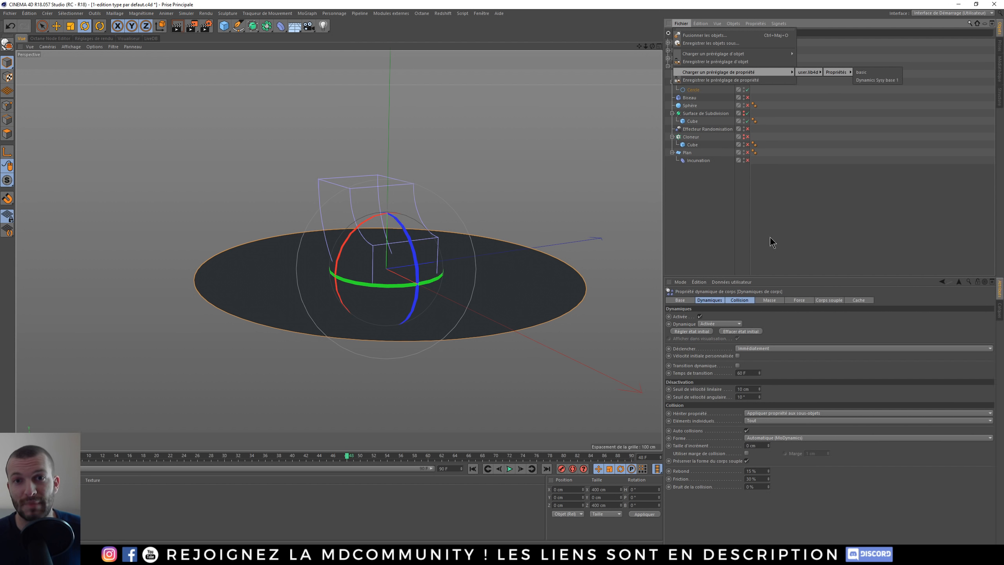
- Switch the visible scene from group 1 to group 2, expand group 2, and play its sphere-and-bowl simulation
click(668, 66)
click(719, 66)
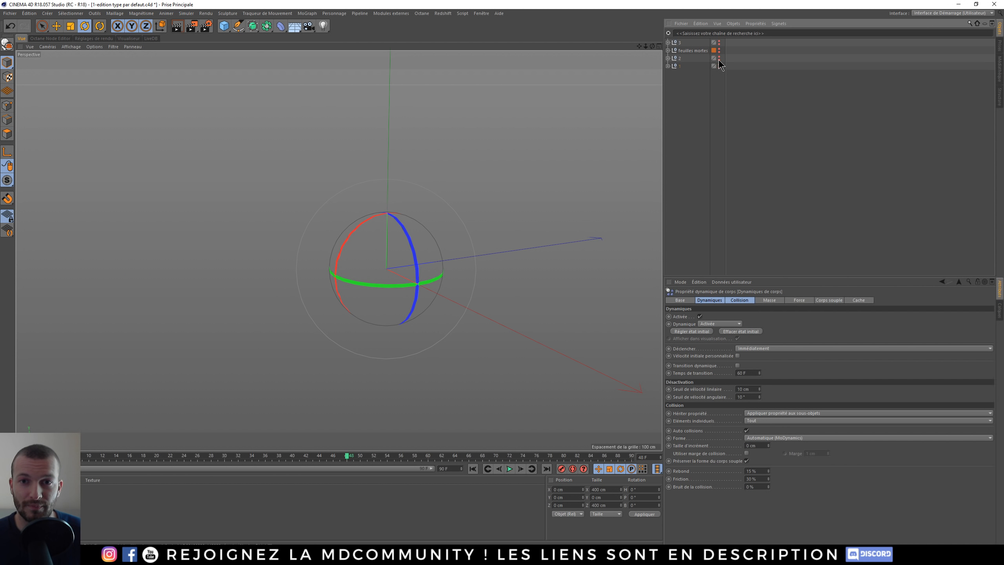
click(720, 58)
click(667, 58)
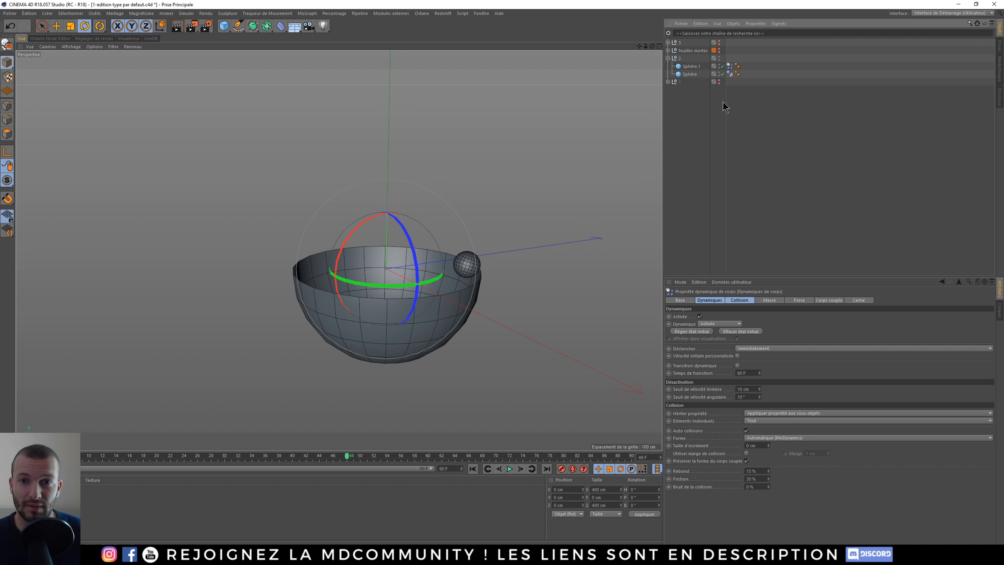
click(510, 468)
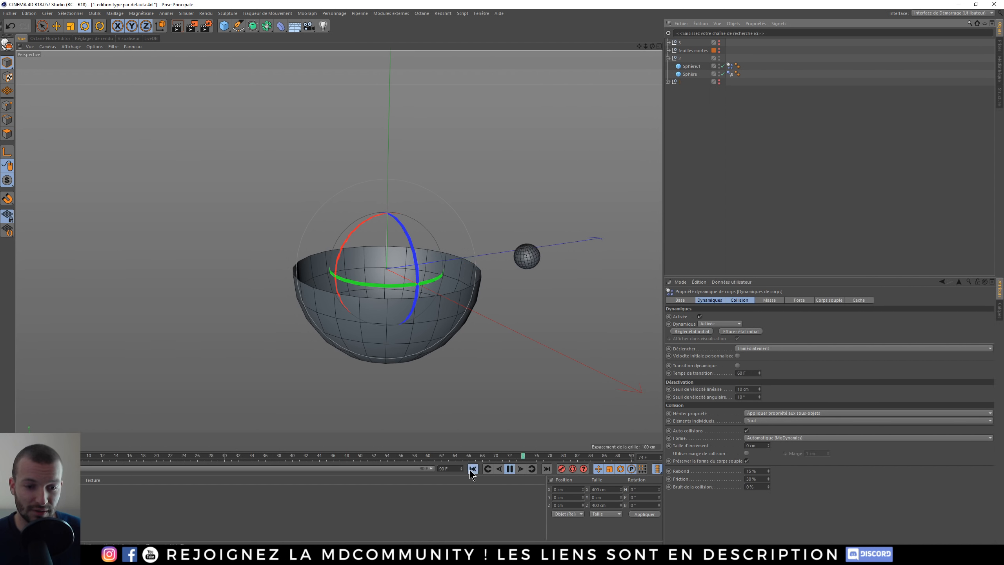
- On Sphère.1's dynamics tag, set Hériter propriété to Appliquer propriété aux sous-objets and Eléments individuels to Second niveau
click(691, 66)
click(730, 65)
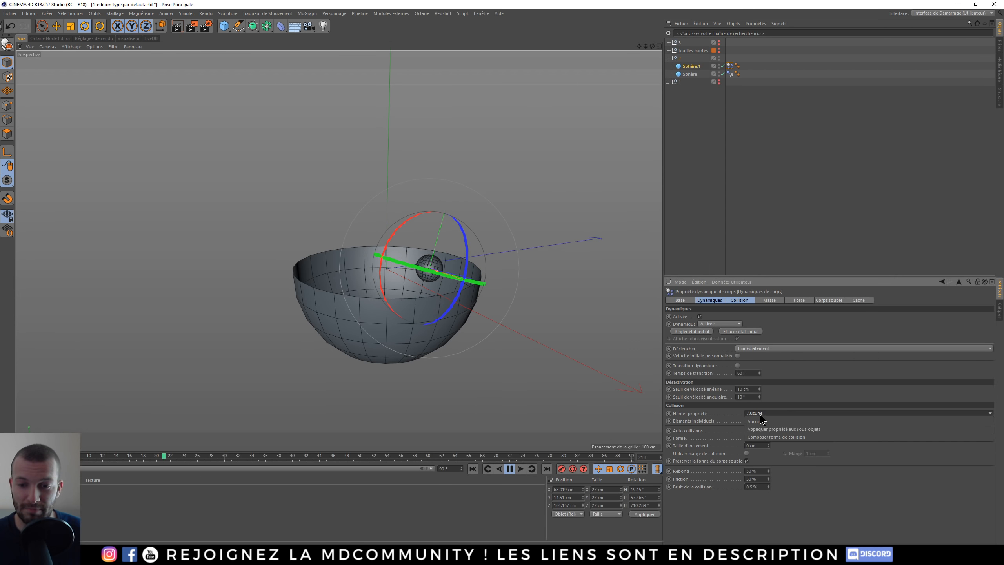
click(764, 421)
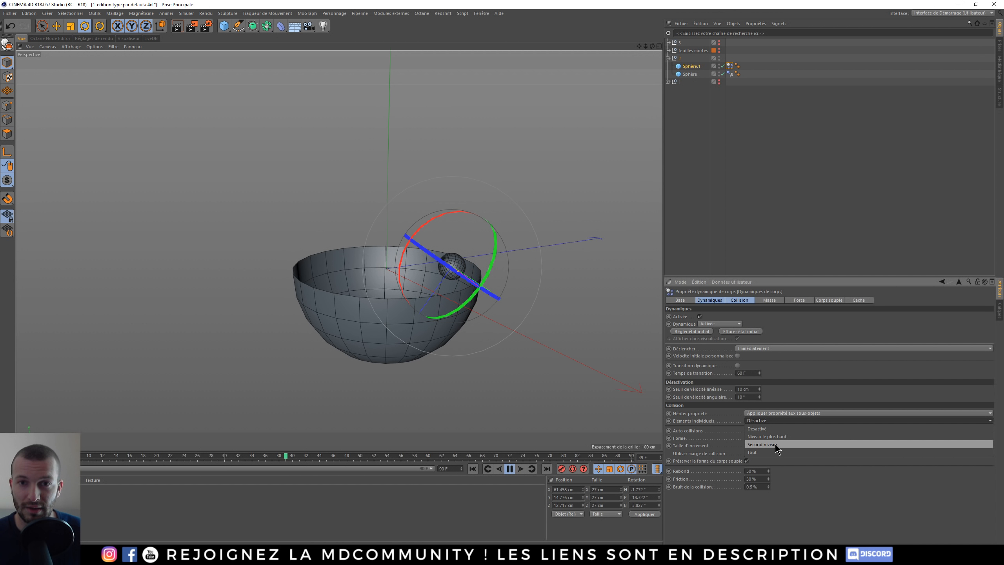
click(775, 444)
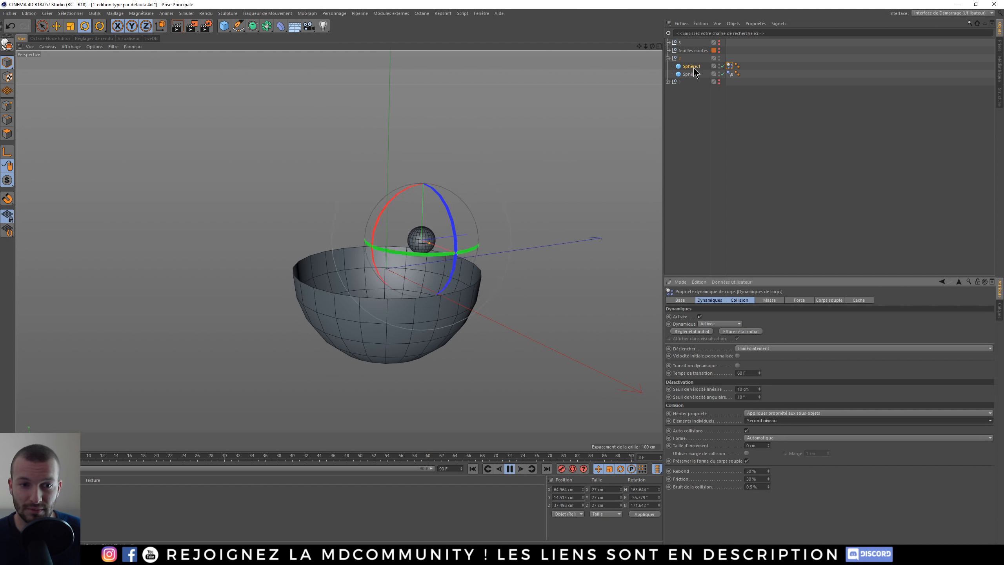
- On the bowl Sphère's dynamics tag, set Forme to Automatique (MoDynamics) and Eléments individuels to Niveau le plus haut
click(730, 73)
click(761, 412)
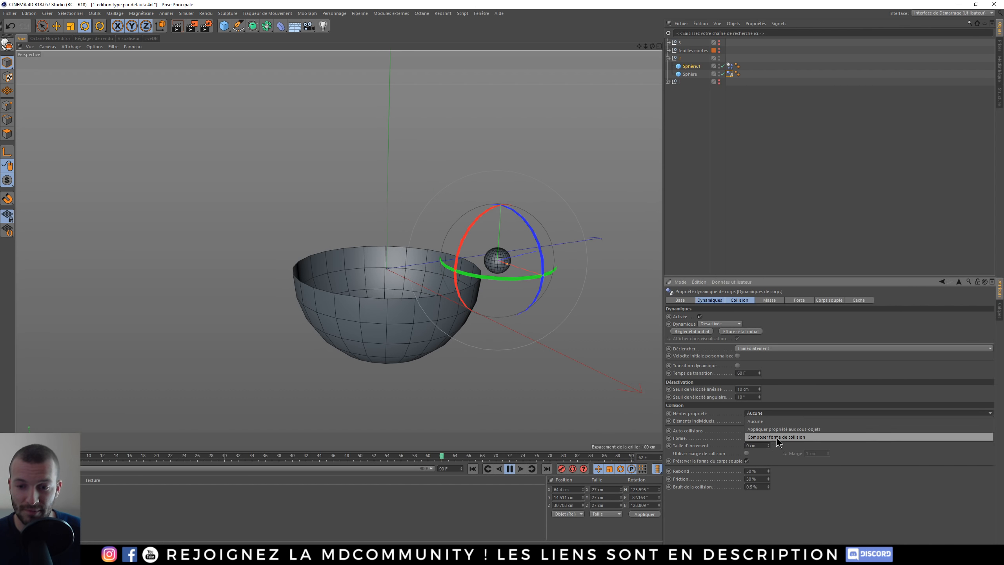
click(815, 493)
click(760, 439)
click(772, 452)
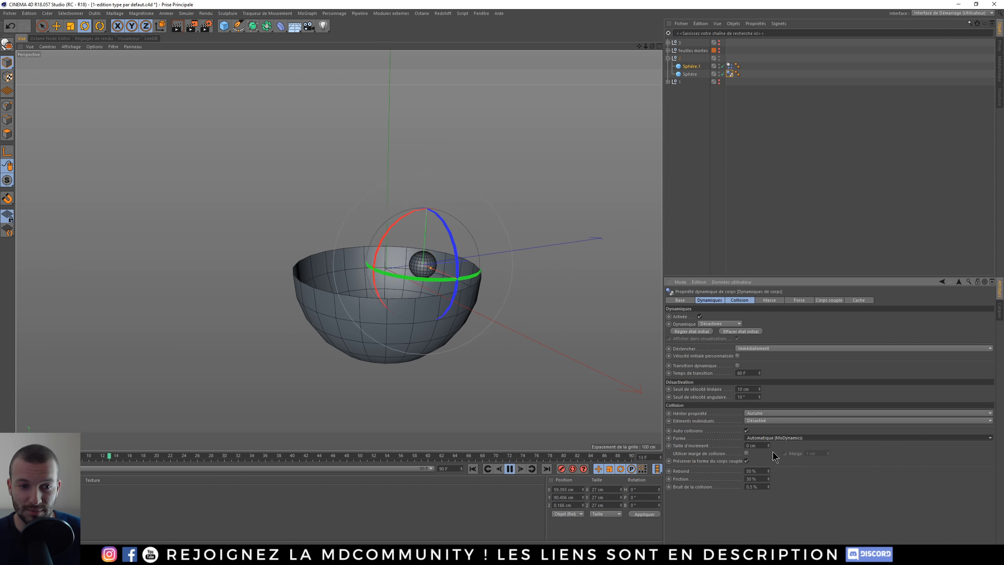
click(771, 420)
click(776, 428)
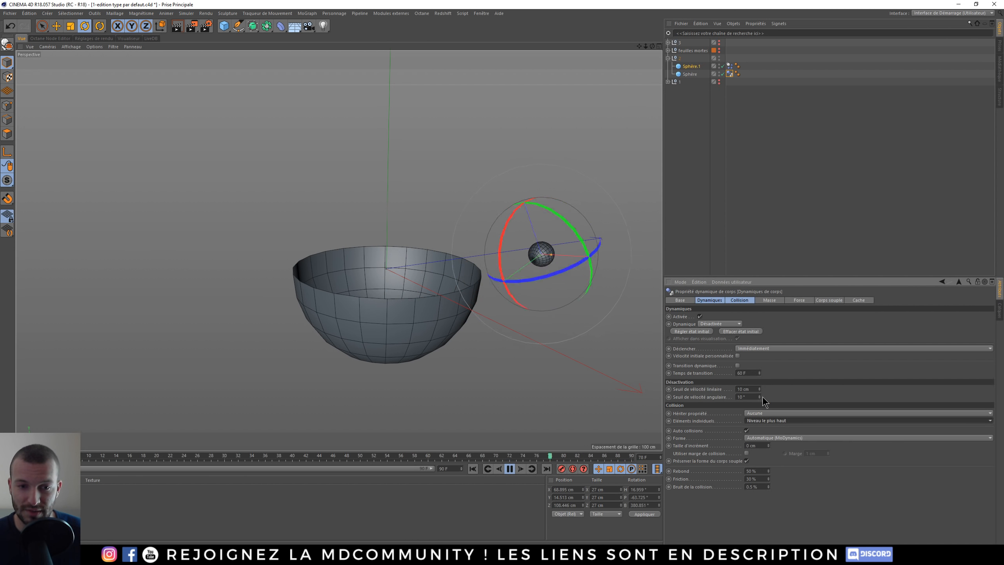
- Stop the simulation playback and delete group 2 with its two spheres
click(510, 470)
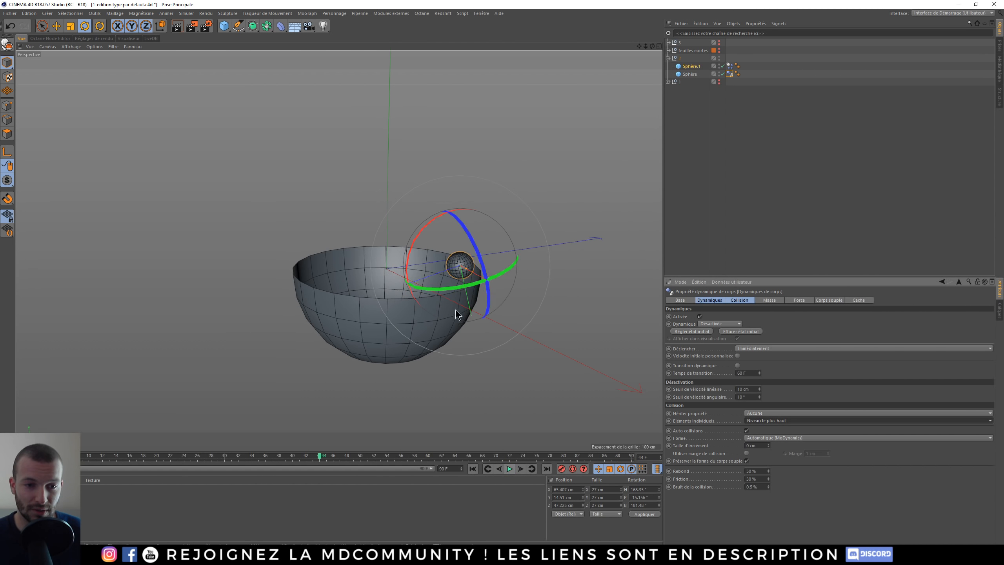
click(456, 315)
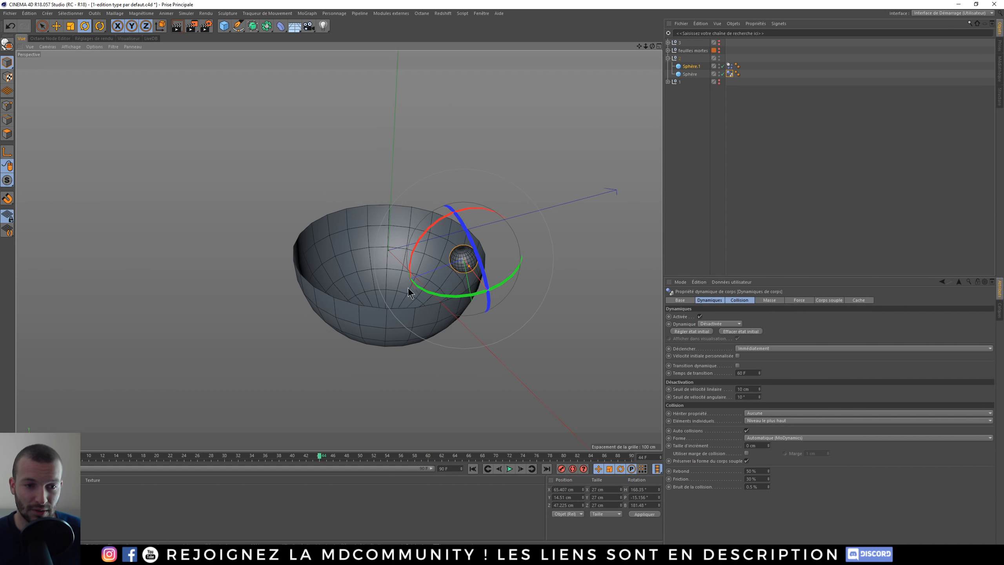
click(679, 59)
key(Delete)
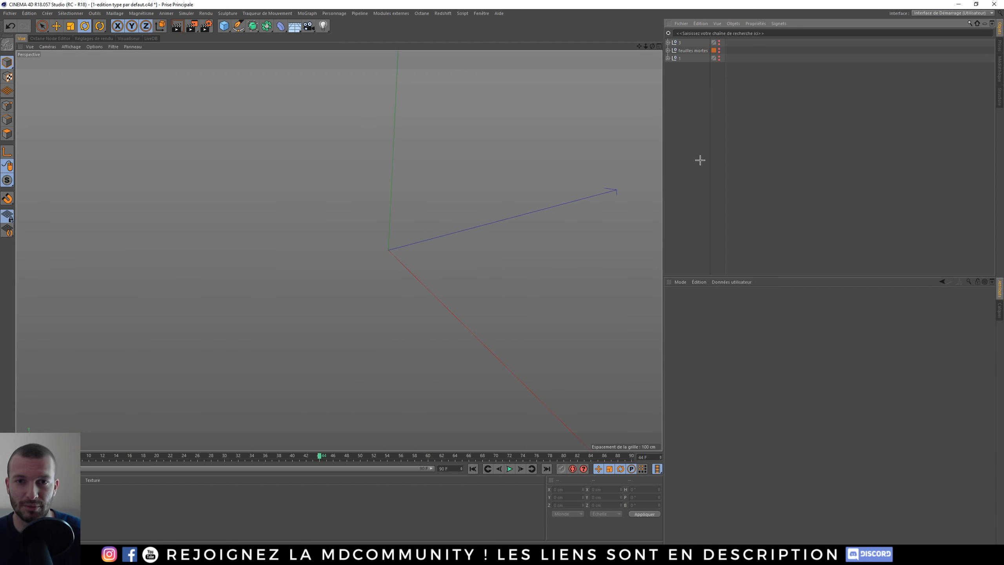
- Show and expand the "feuilles mortes" group, and return the animation to its first frame
click(719, 50)
click(668, 51)
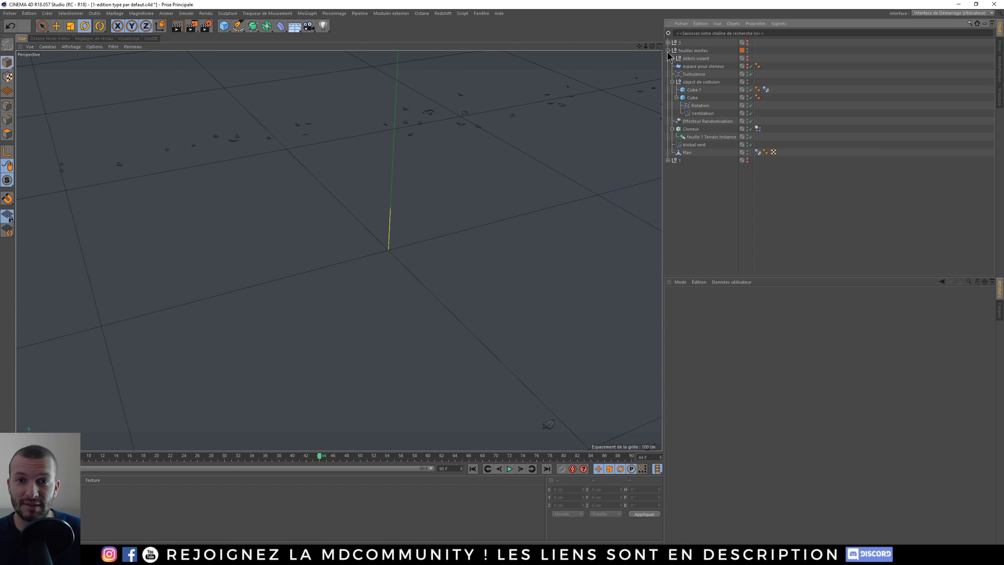
scroll(391, 227, down, 5)
alt+drag(360, 254, 317, 280)
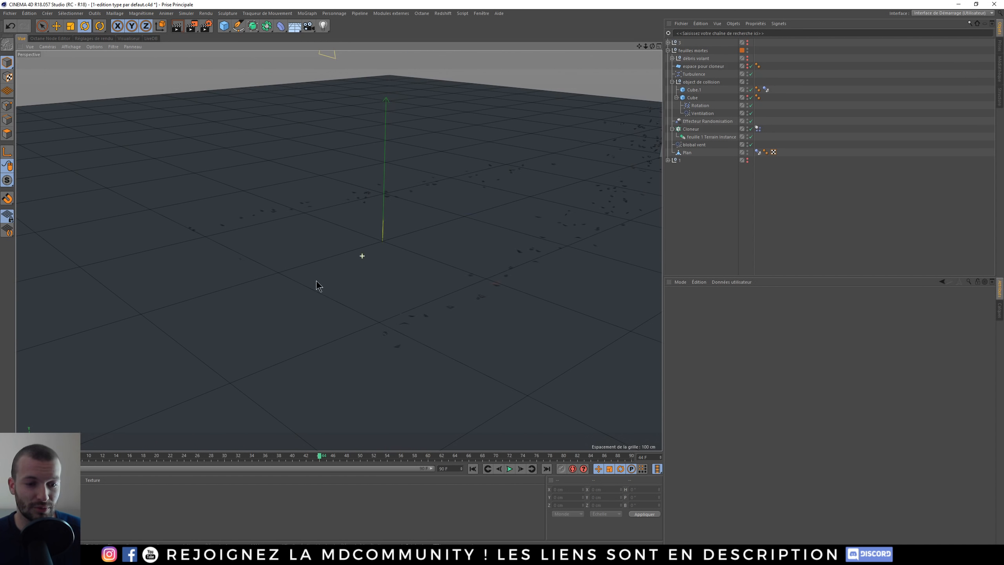
click(472, 468)
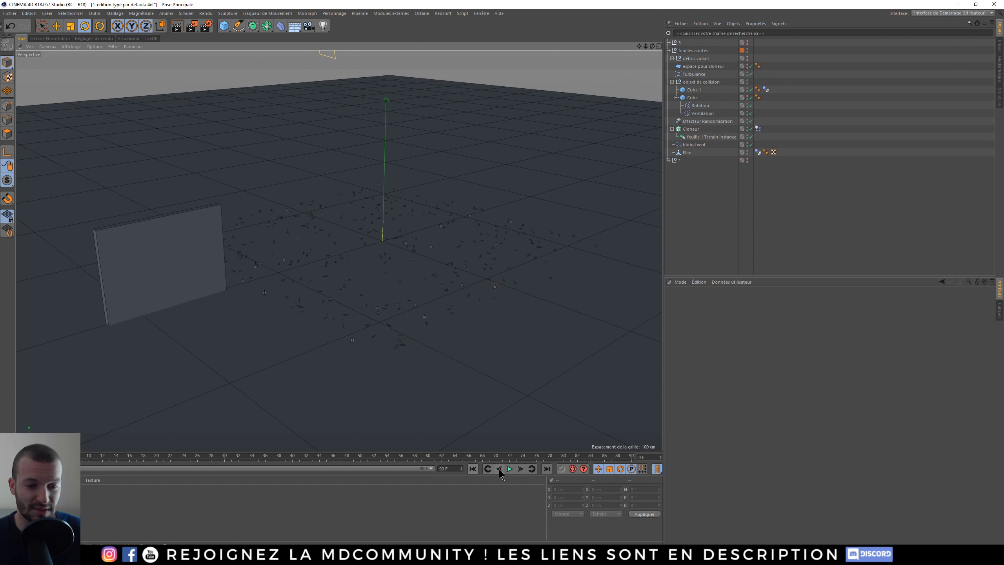
- Play the dead leaves simulation with the moving cube, watch it from several angles, and pause it at frame 44
click(267, 143)
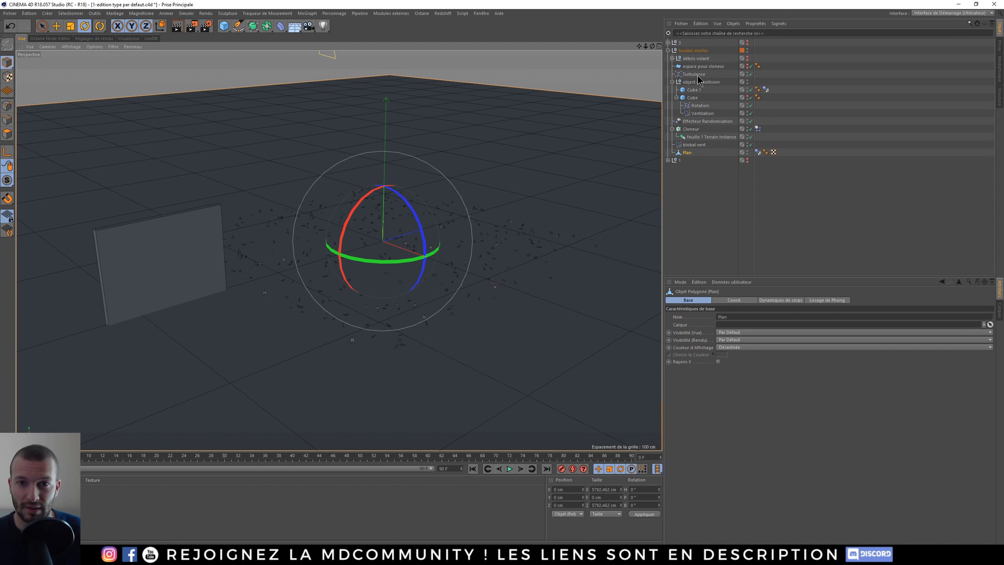
click(510, 469)
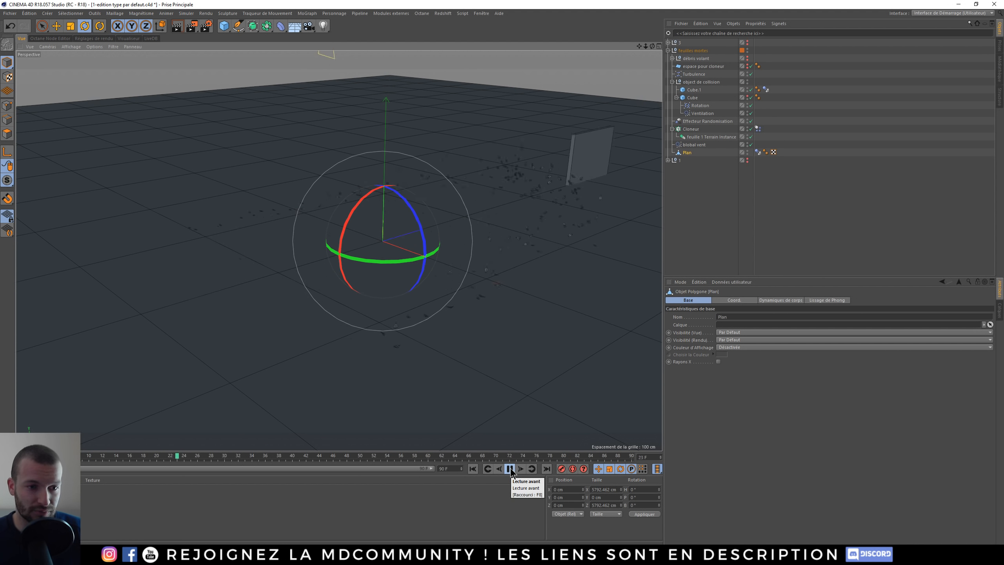
alt+drag(473, 336, 486, 332)
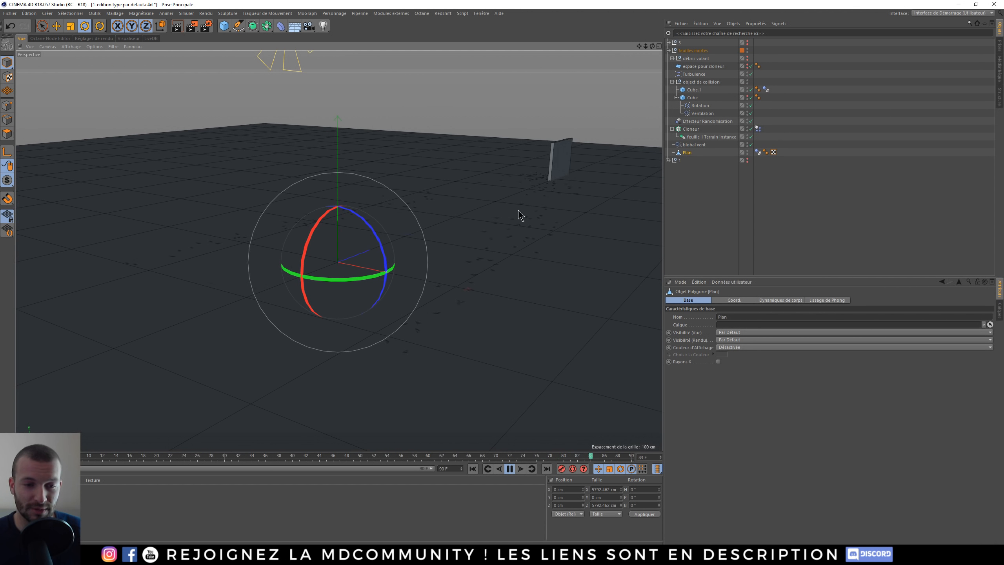
alt+drag(518, 211, 471, 318)
click(509, 469)
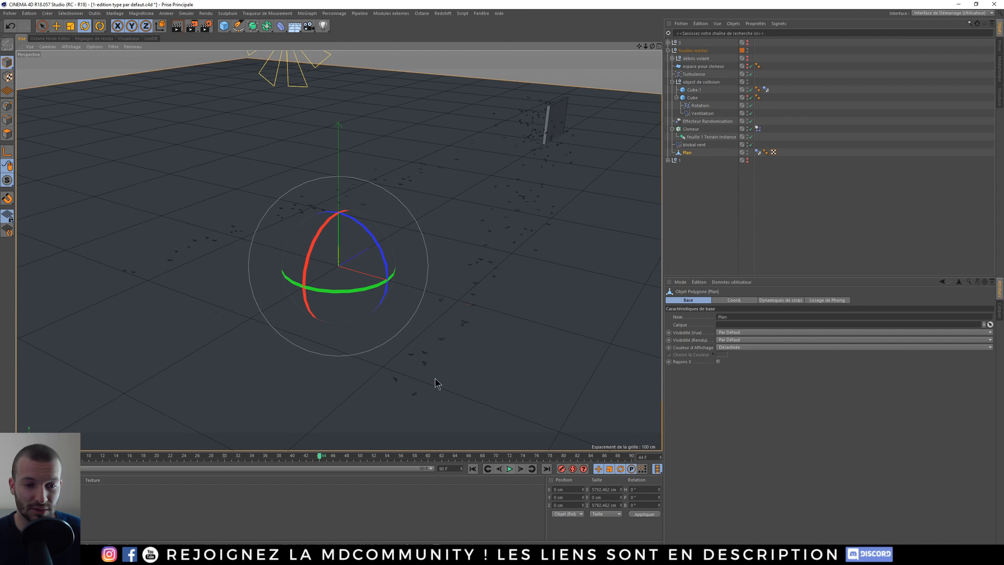
alt+drag(435, 380, 515, 302)
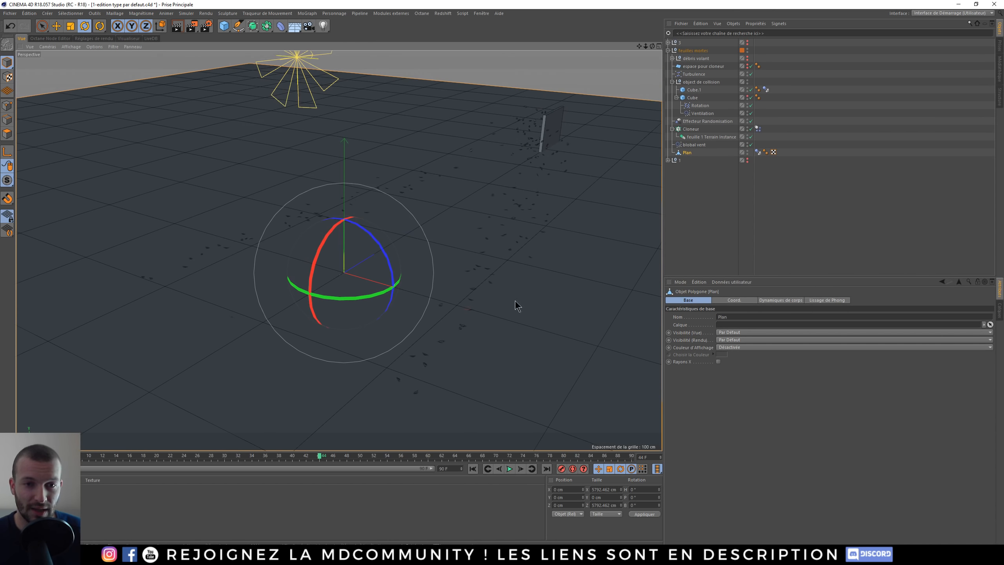
- Review the Force, Masse, Corps souple and Dynamiques settings of the Cloneur's dynamics tag
click(757, 129)
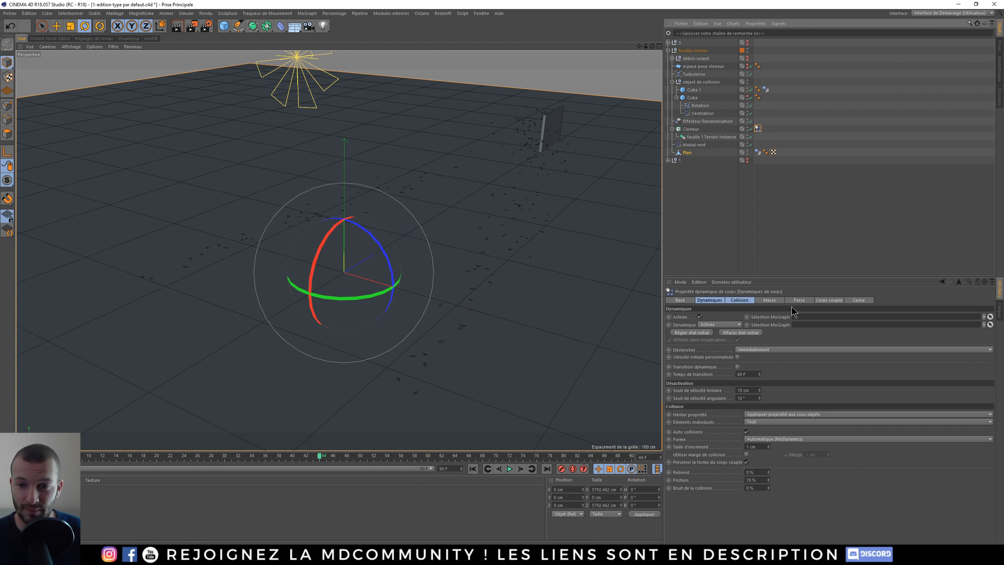
click(799, 300)
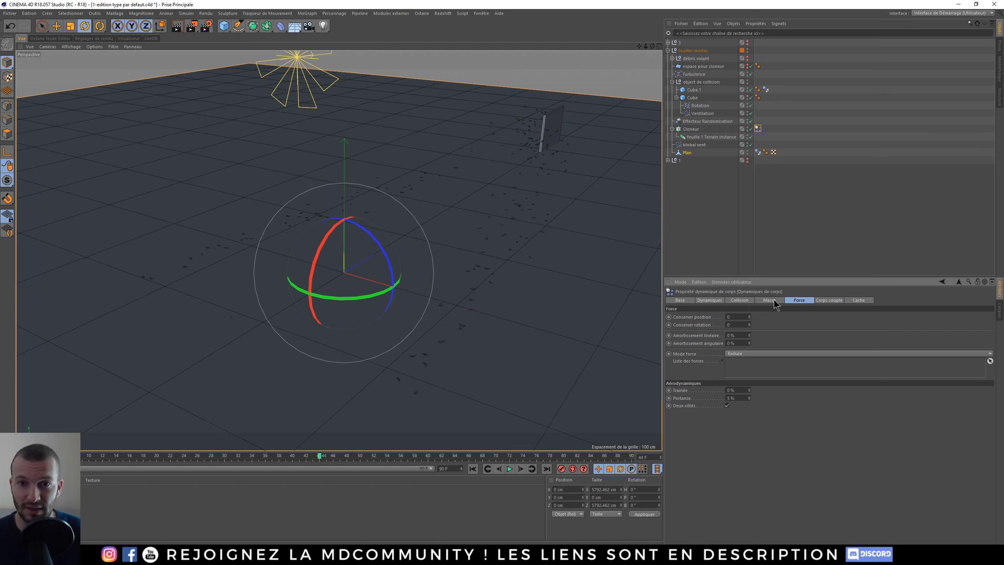
click(773, 300)
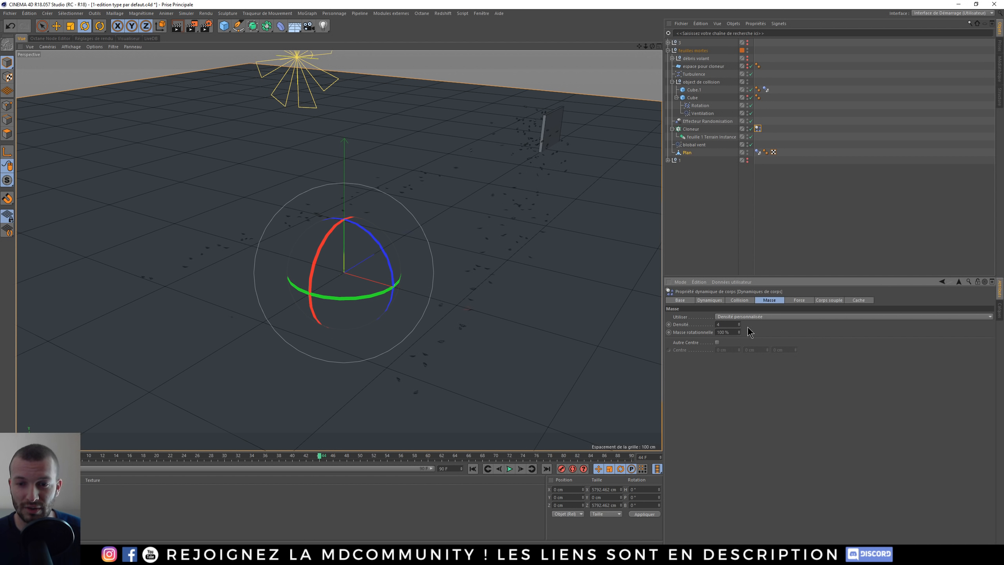
click(824, 301)
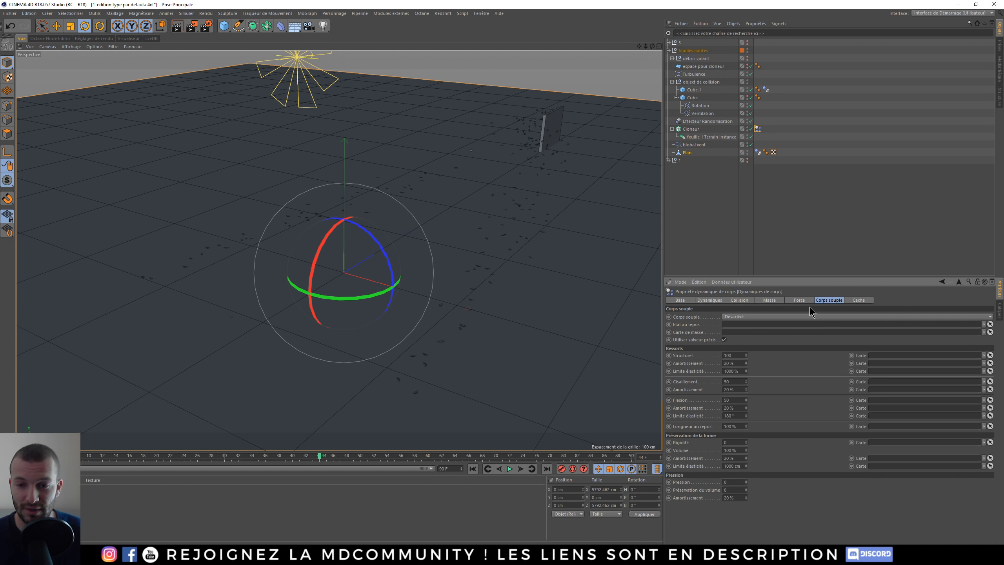
click(718, 301)
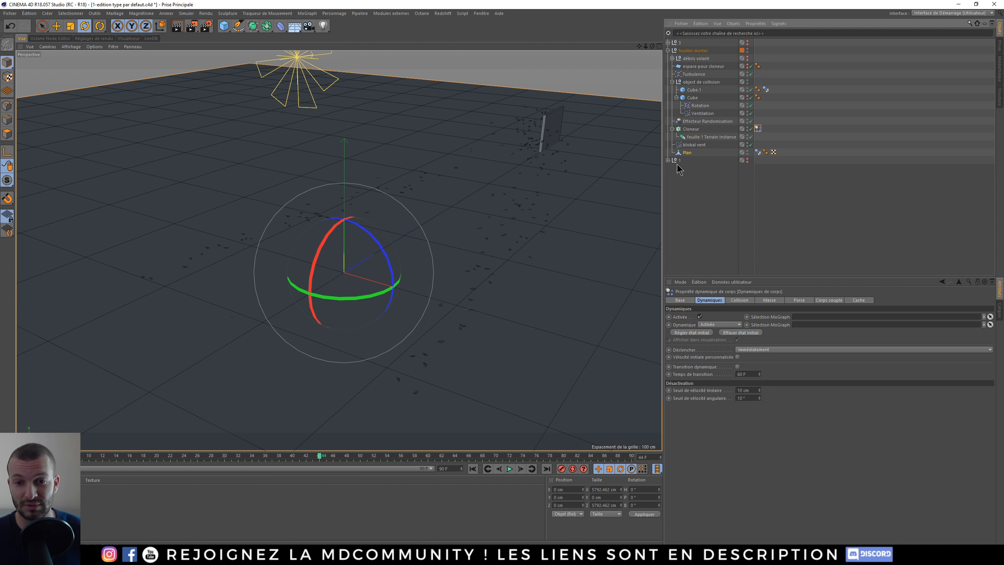
- Select the "feuilles mortes" group and look at the command for saving it as an object preset
click(691, 54)
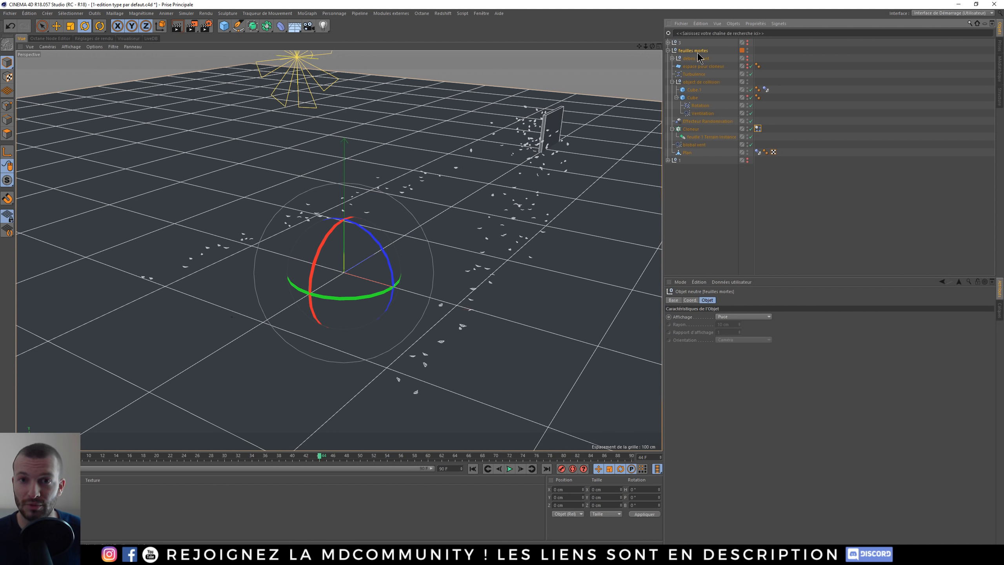
click(681, 24)
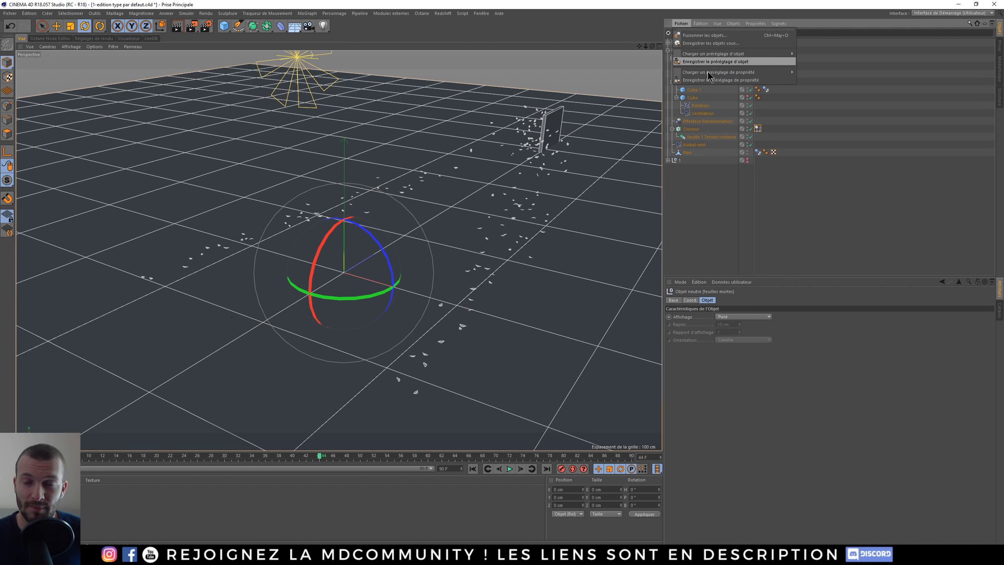
click(699, 238)
- Hide the "feuilles mortes" group and collapse its hierarchy
click(749, 50)
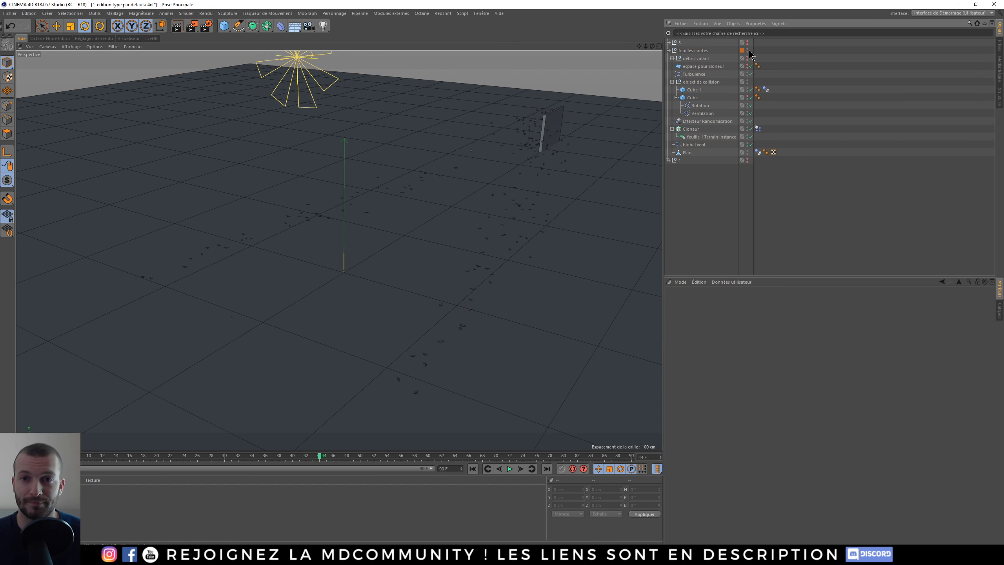
click(747, 52)
click(668, 51)
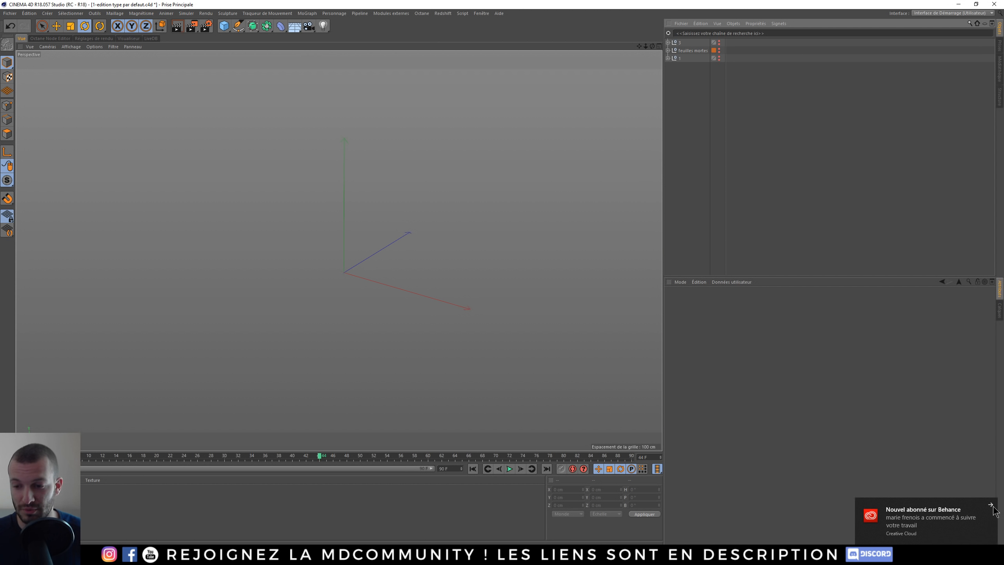
click(991, 505)
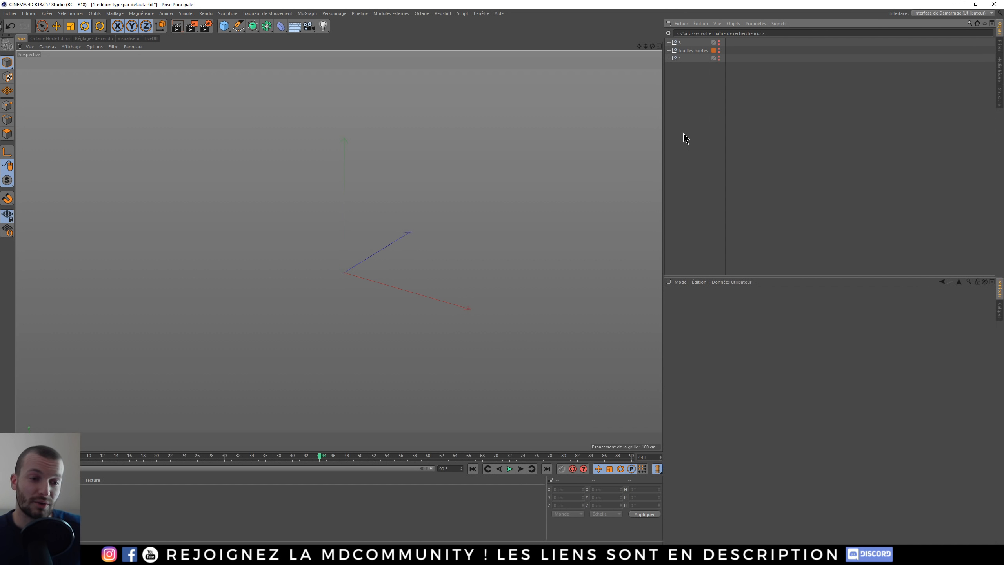
- Load the "feuilles mortes" object preset from user.lib4d and play its simulation, pausing at frame 47
click(681, 24)
mouse_move(712, 58)
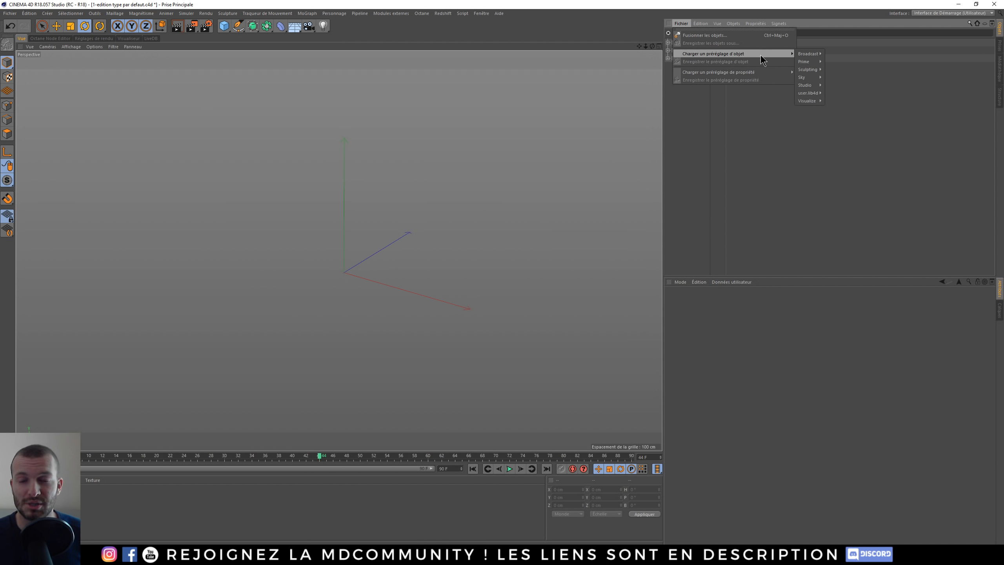
click(854, 95)
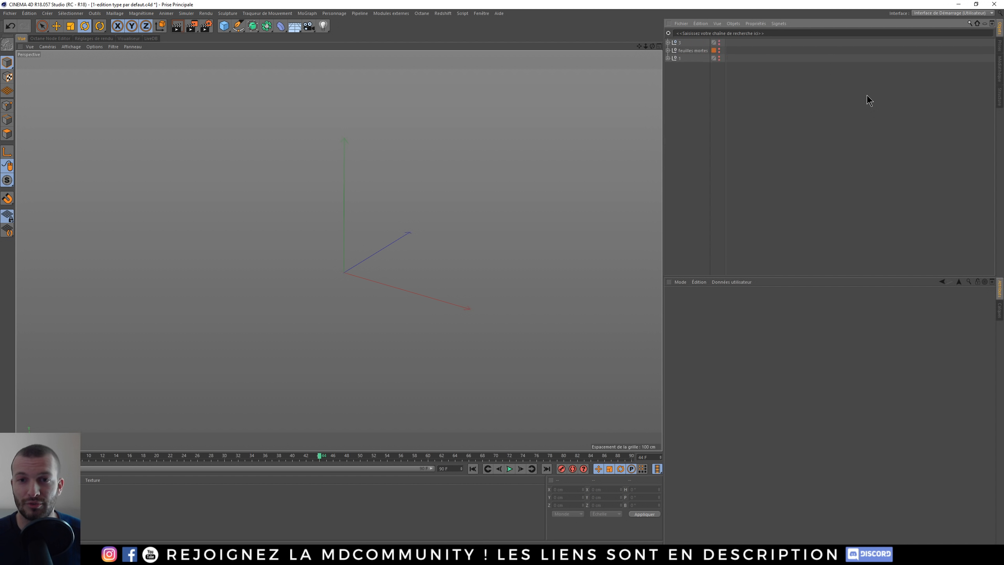
click(510, 469)
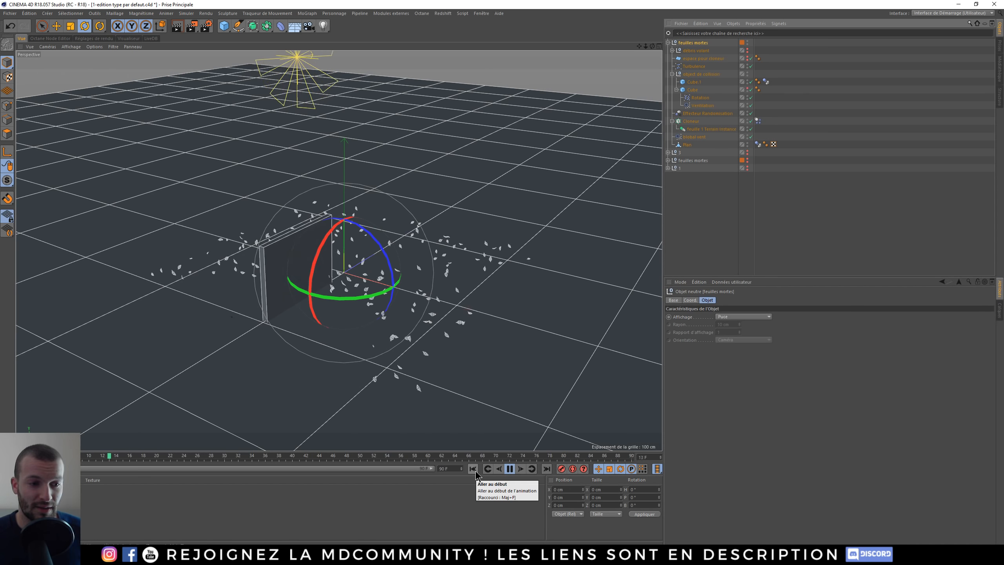
click(513, 467)
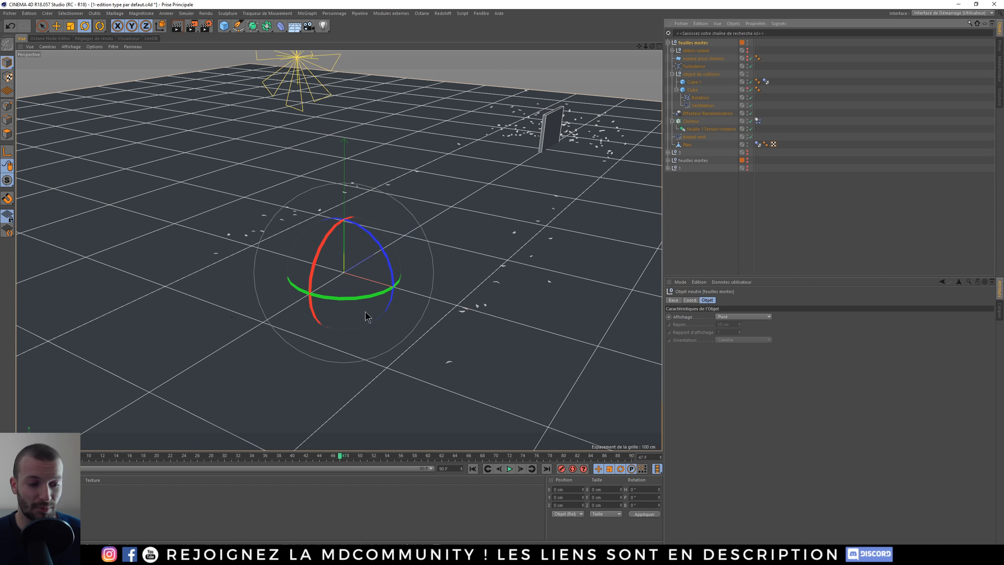
- Inspect the scattered leaves from other angles and delete the "feuilles mortes" group loaded from the preset
alt+right_drag(549, 154, 541, 154)
alt+drag(540, 154, 419, 101)
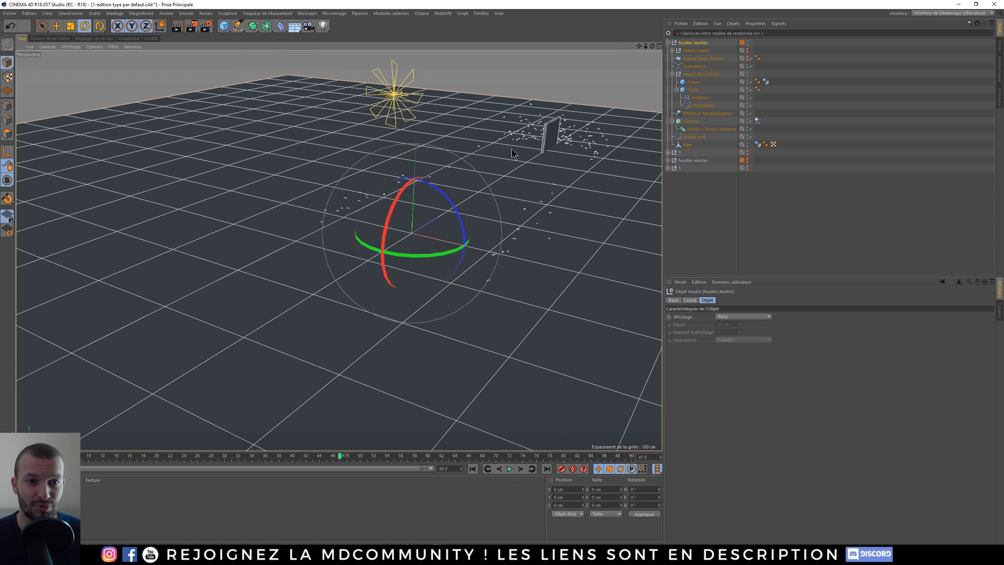
alt+drag(591, 77, 487, 236)
key(Delete)
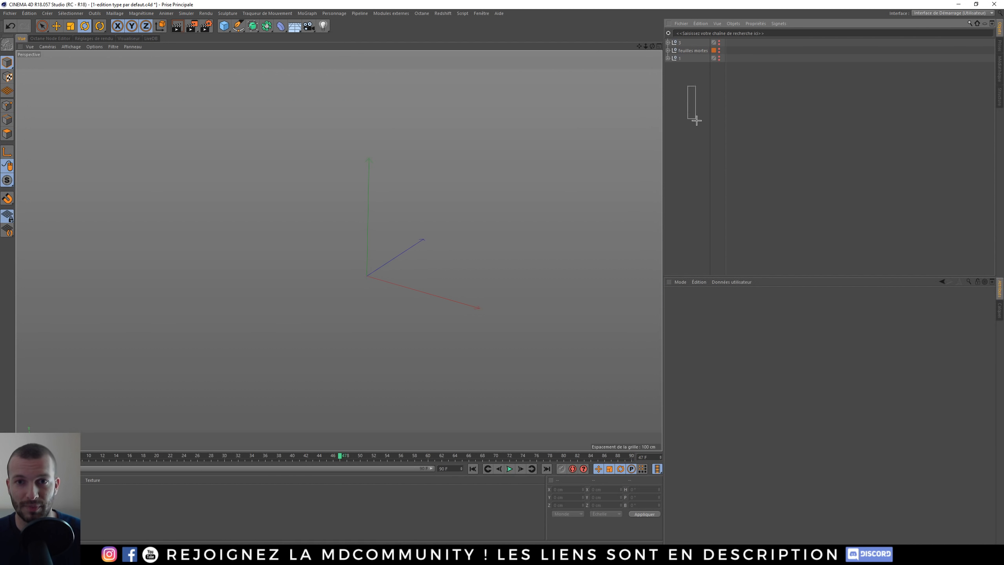
- Show and expand the group containing the camera, Ciel Physique, Sphère and Sol
click(679, 50)
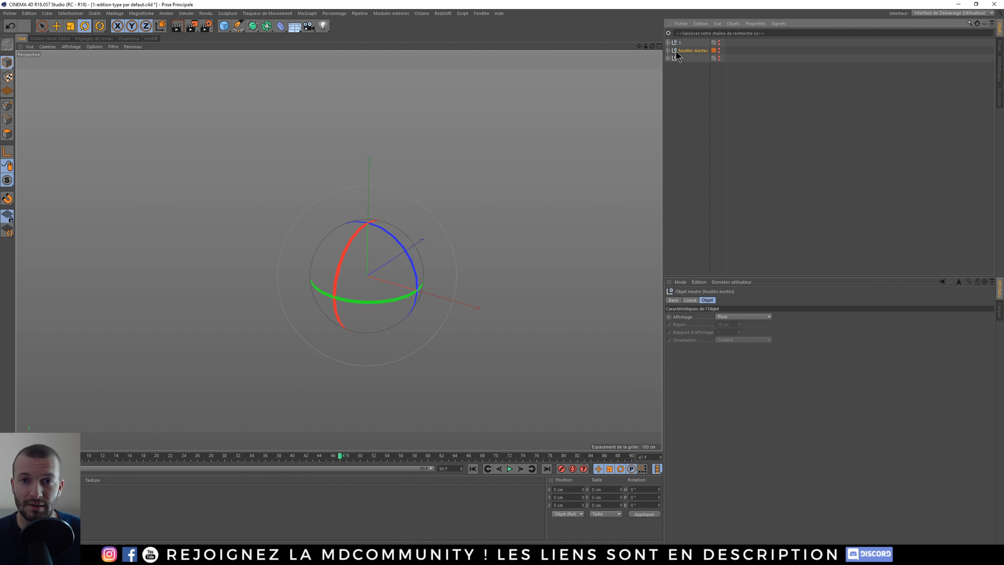
click(667, 50)
click(667, 50)
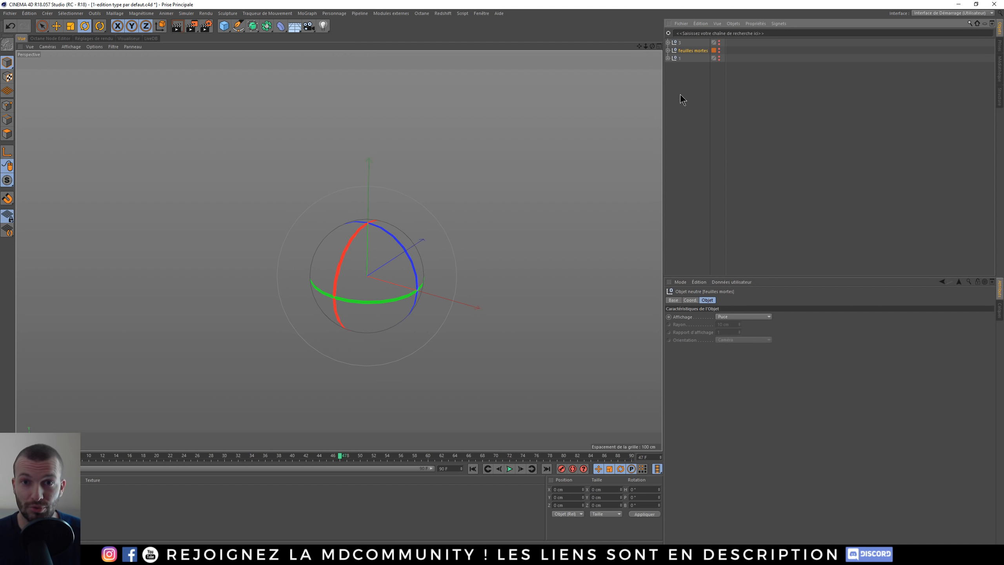
click(682, 142)
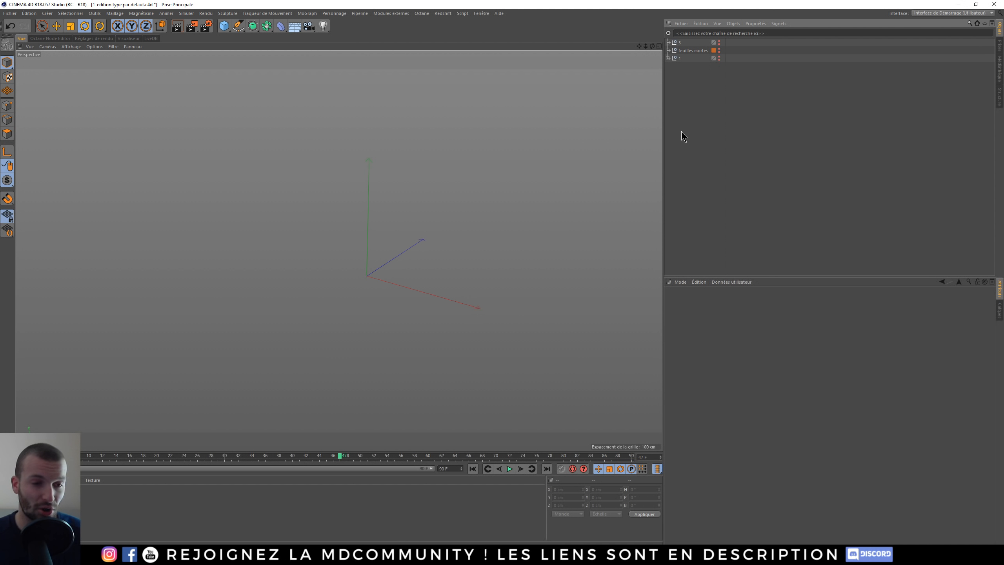
click(718, 50)
click(668, 43)
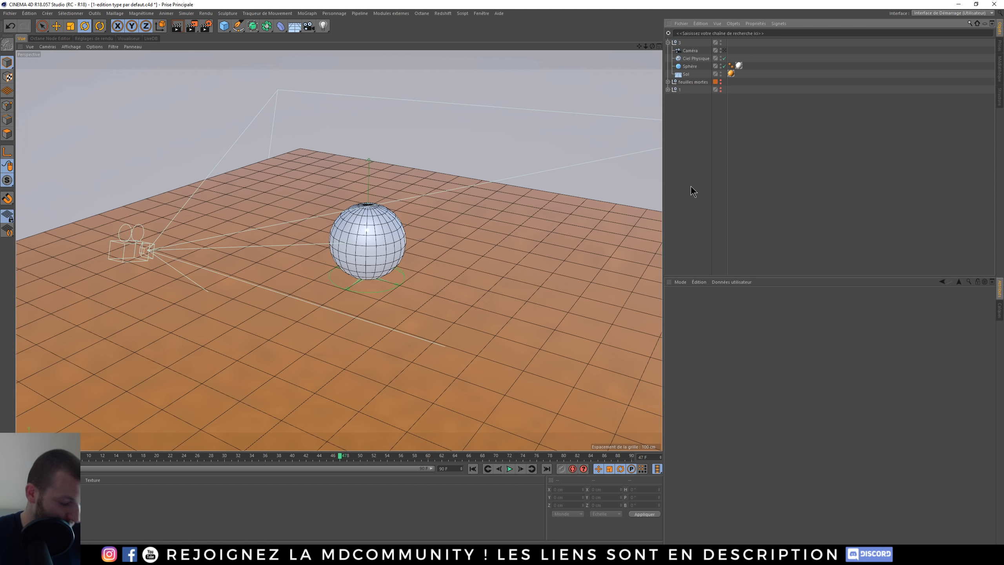
- Examine the Répartition identique du bruit option in the render settings and return to the 3D view
click(208, 30)
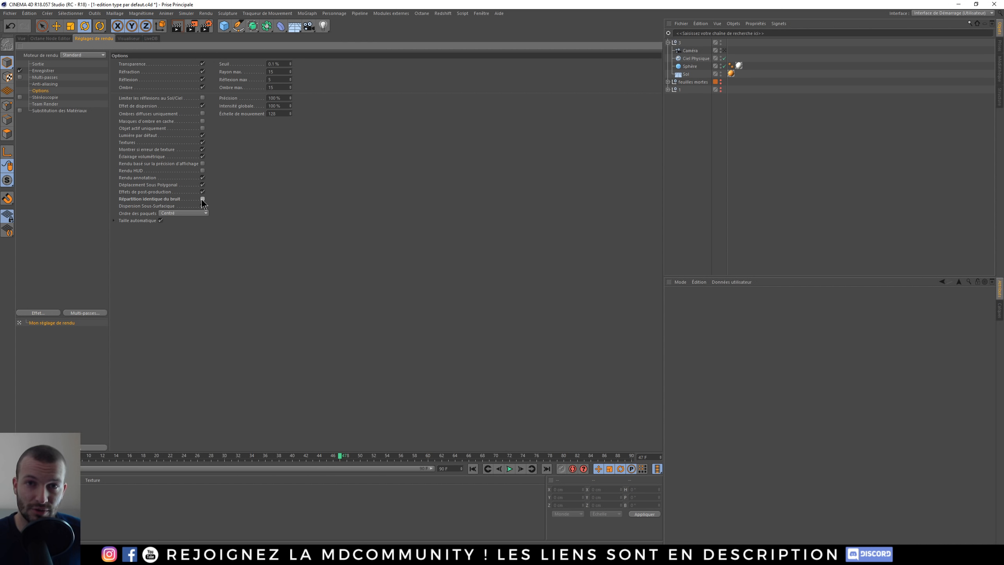
click(21, 39)
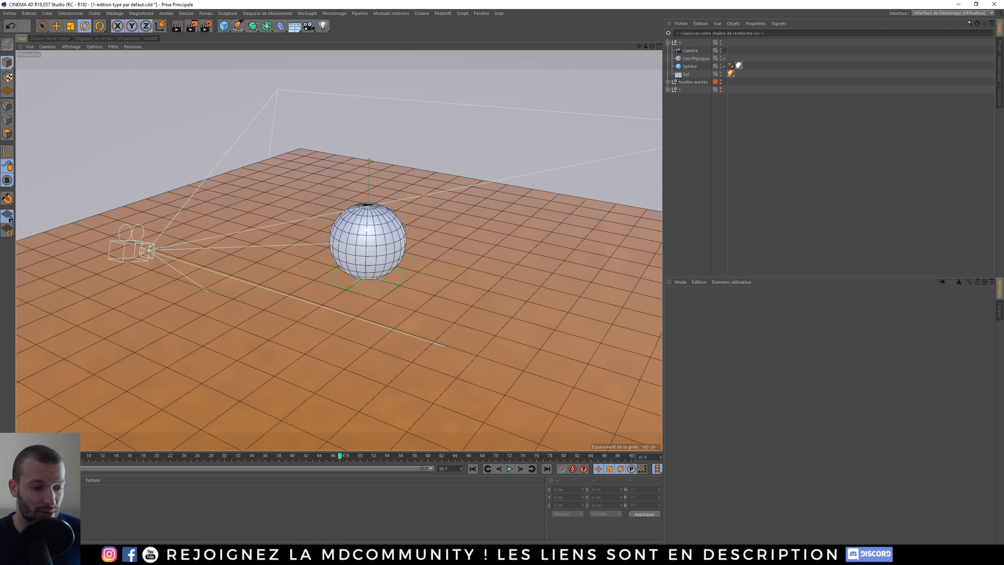
- Switch to the Tips and Trick 2 folder and play avec.avi and sans.avi side by side in VLC
click(167, 520)
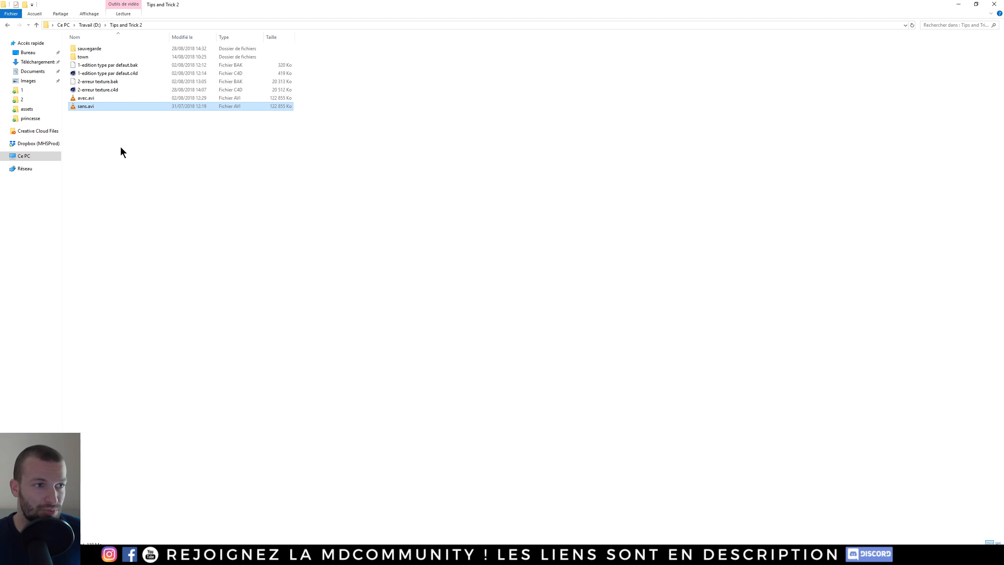
double_click(89, 97)
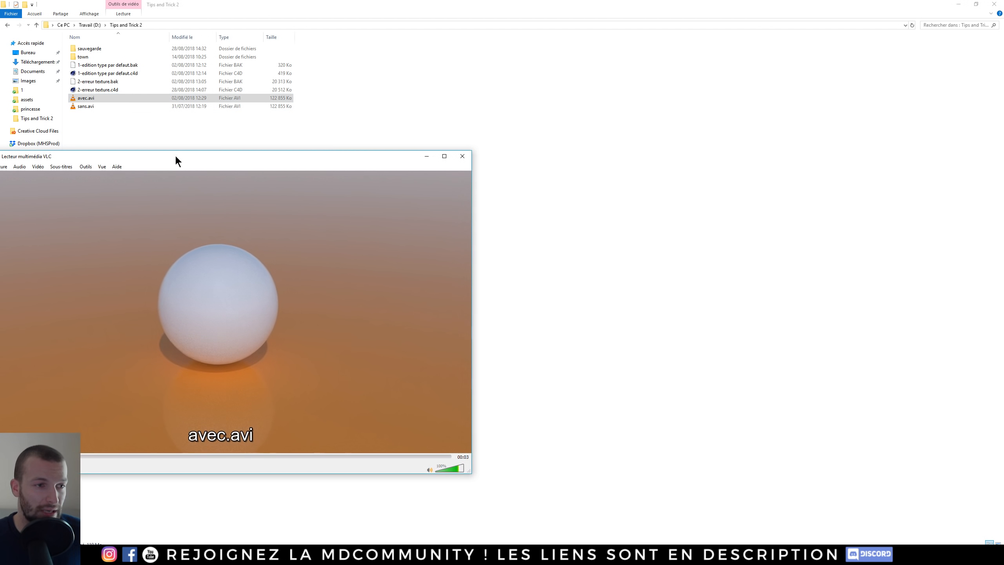
double_click(88, 106)
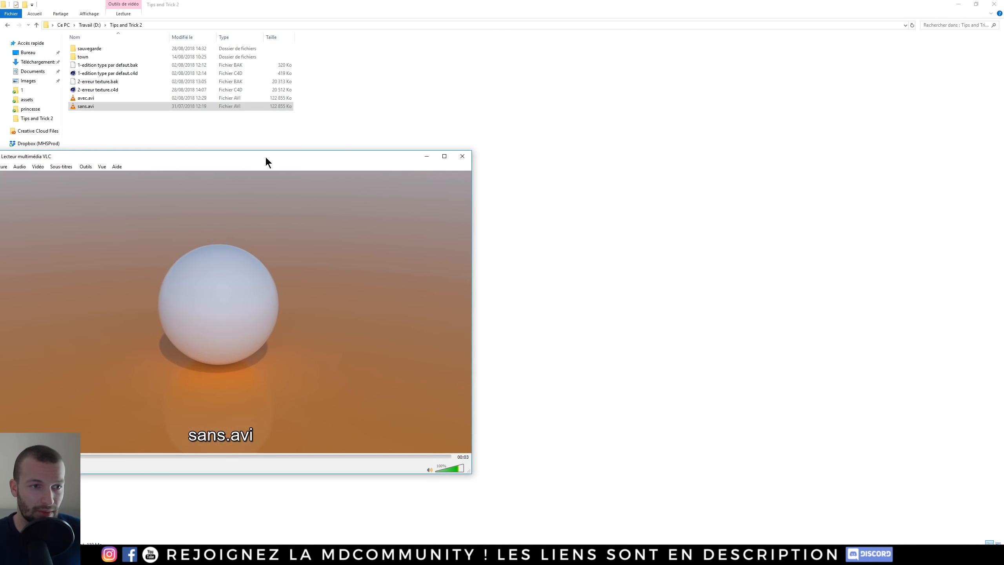
drag(266, 158, 774, 159)
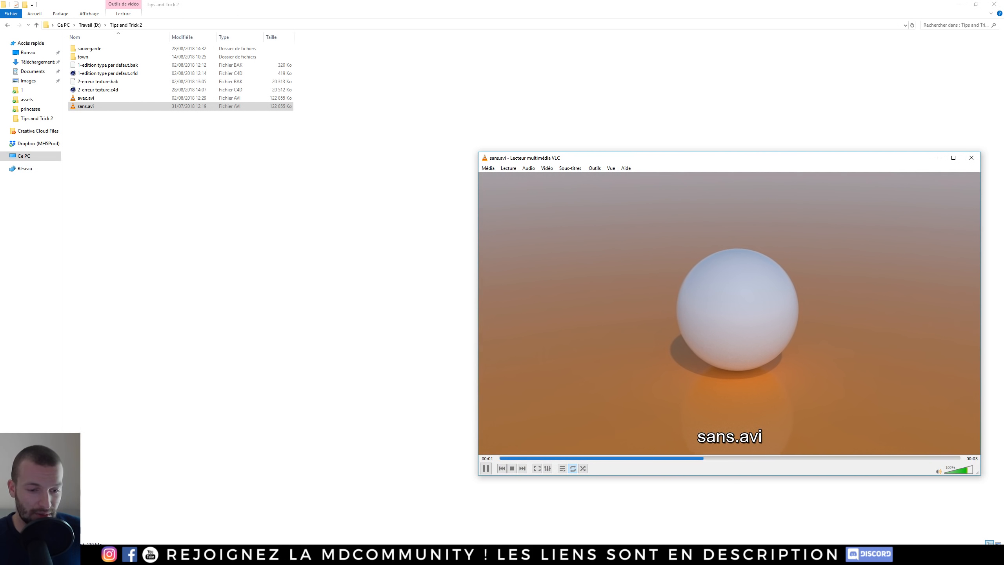
mouse_move(454, 517)
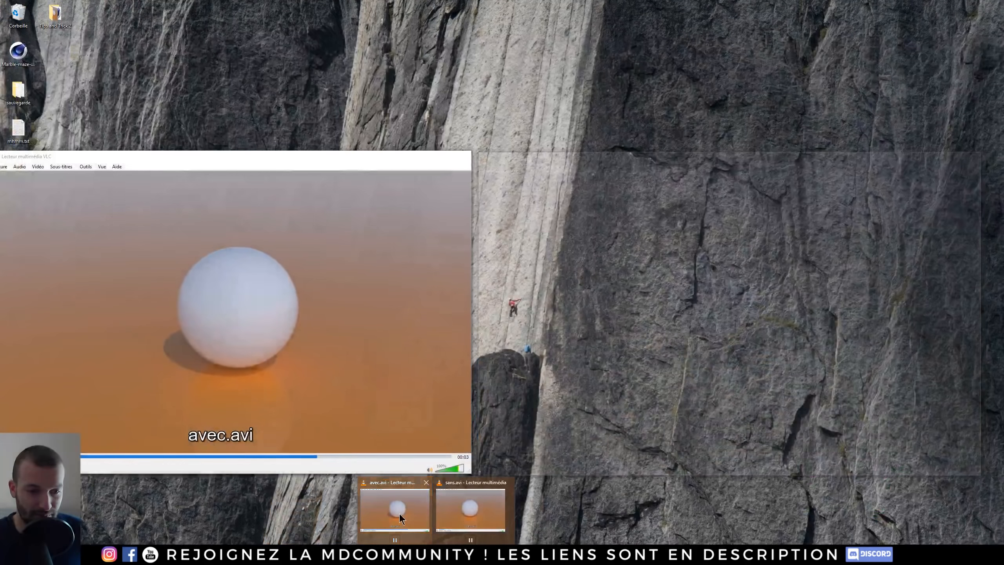
click(399, 513)
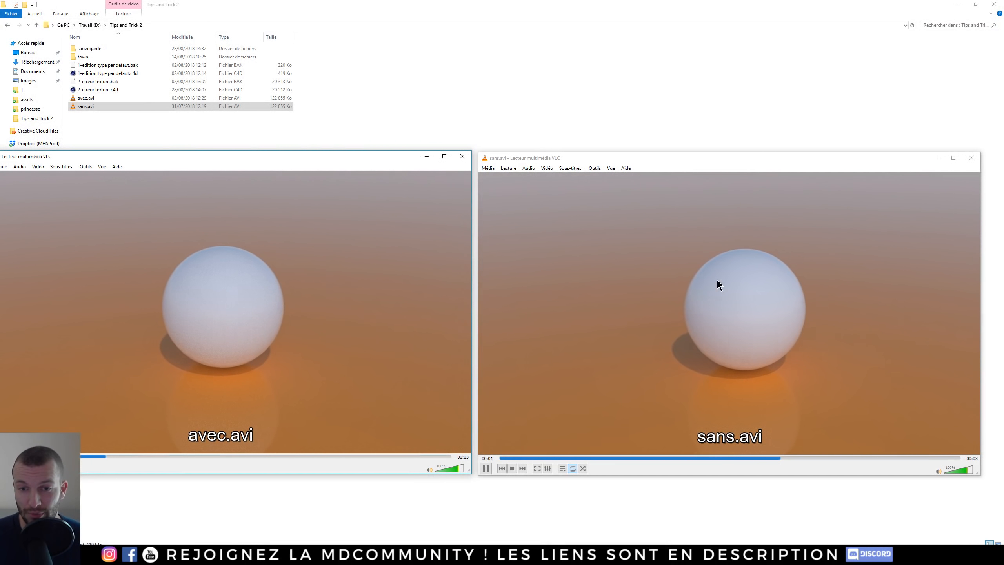
- Compare the noise on the sphere in the avec.avi and sans.avi clips, aligning the two player windows
click(737, 328)
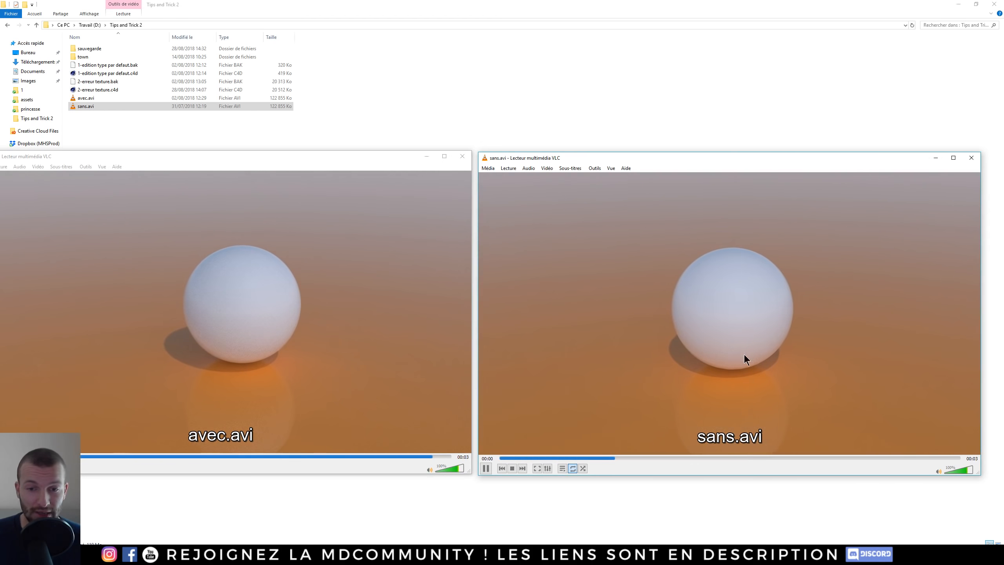
click(233, 326)
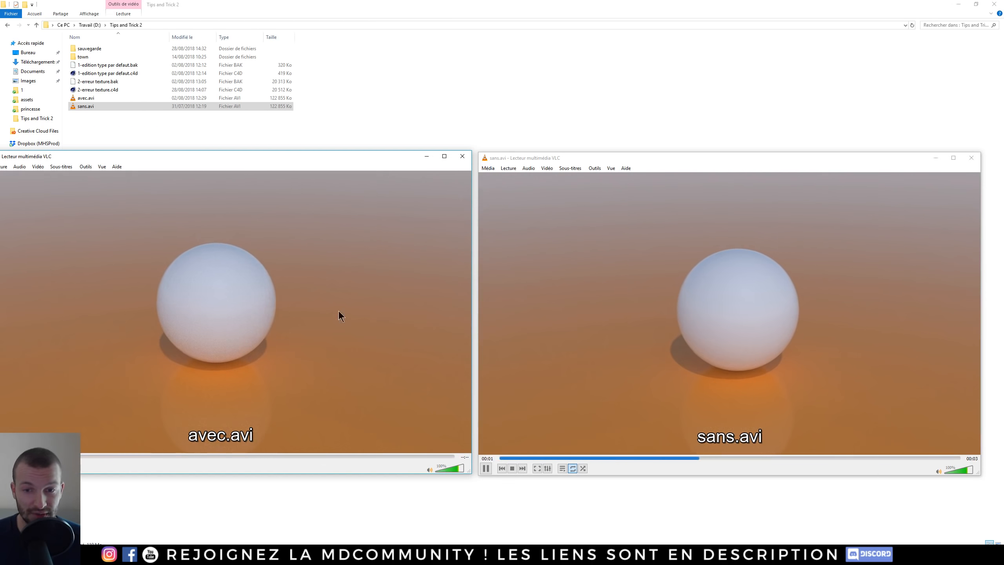
click(237, 307)
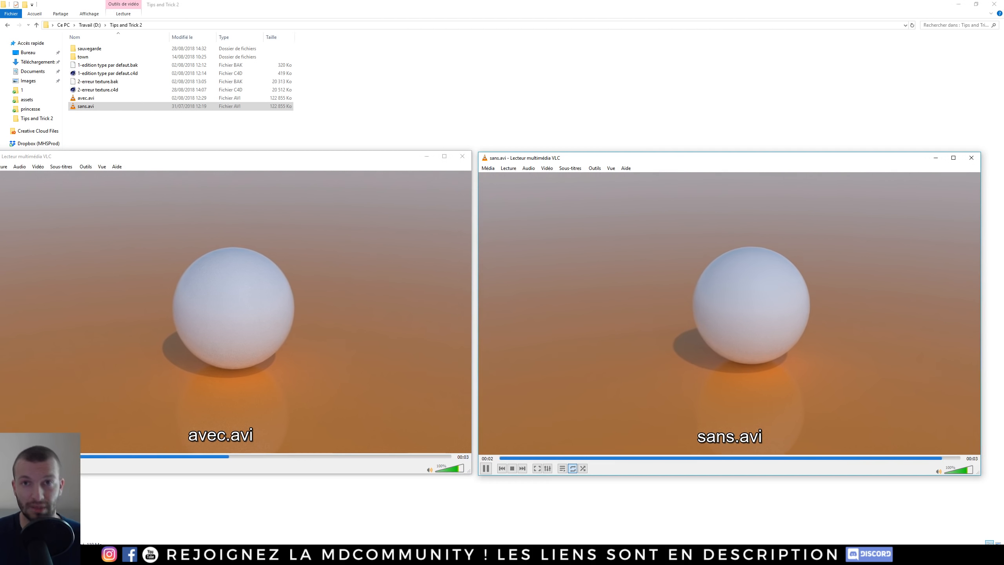
click(257, 293)
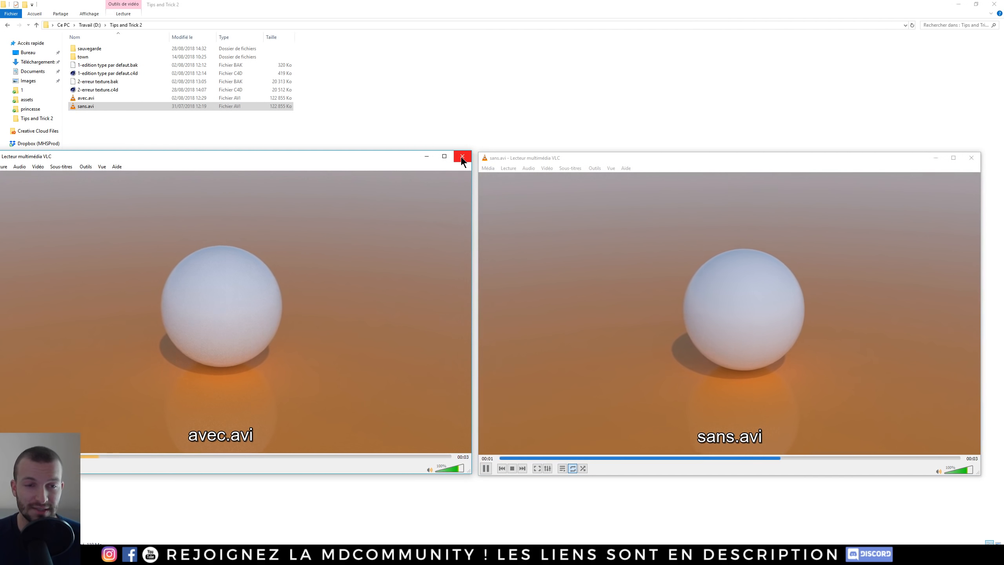
drag(393, 158, 398, 160)
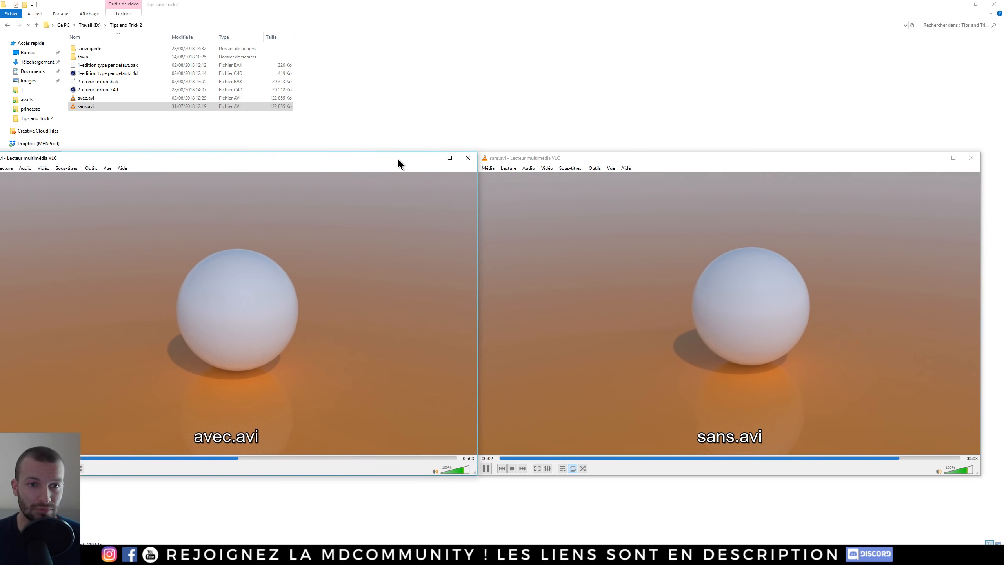
- Close both VLC players and switch back to Cinema 4D
click(463, 157)
click(971, 158)
click(257, 556)
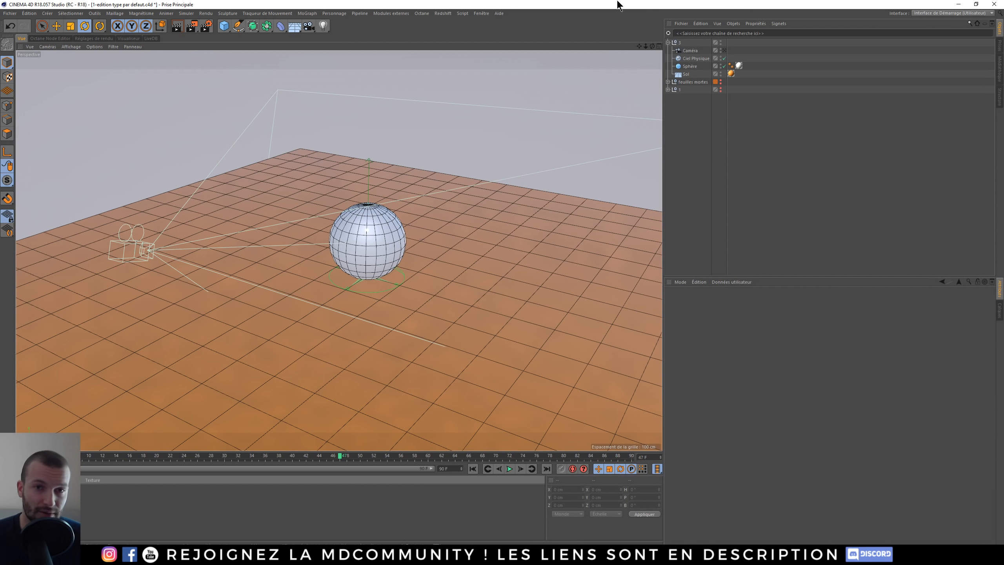
- Switch to the open 2-erreur texture.c4d project and widen the name column of its object list
click(481, 13)
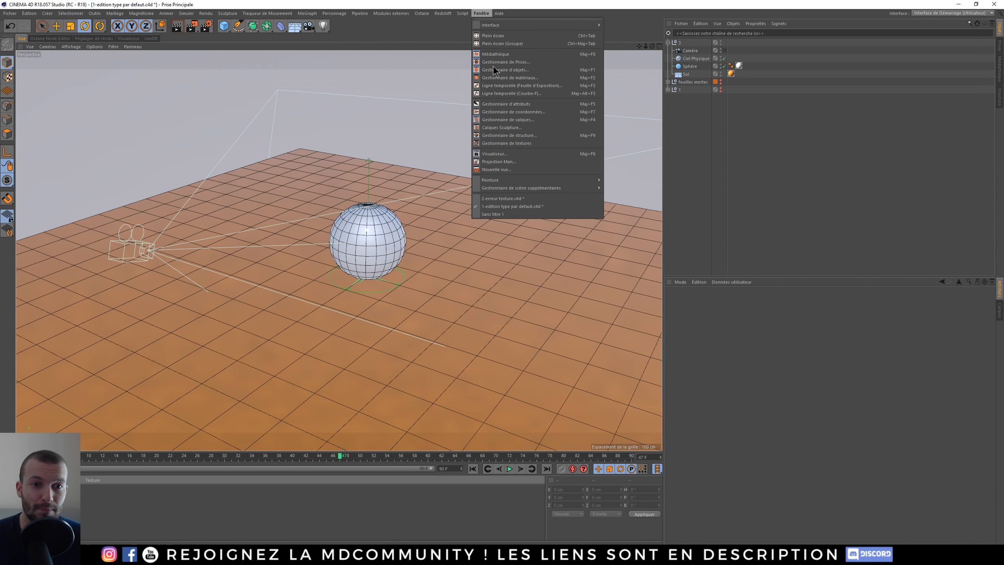
click(512, 198)
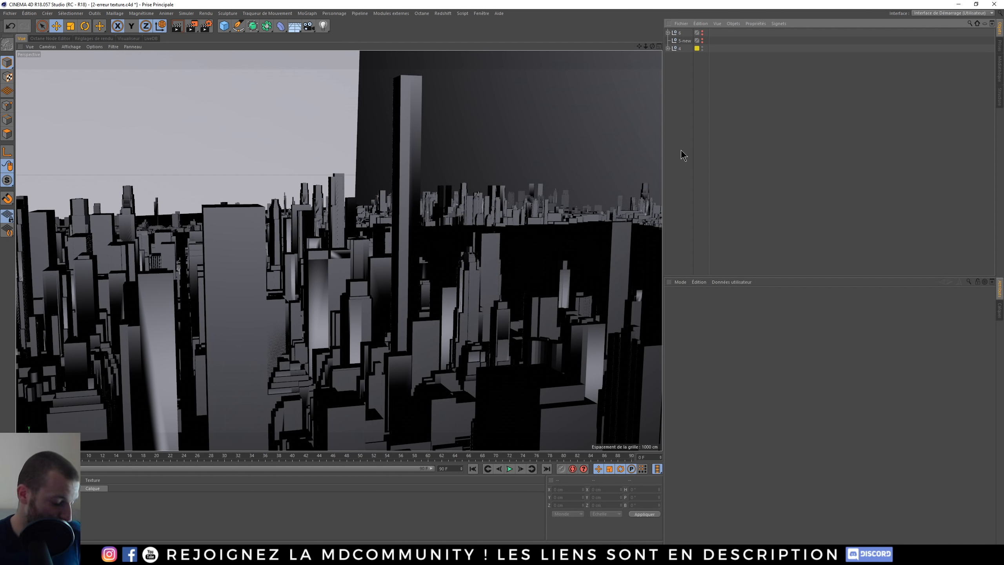
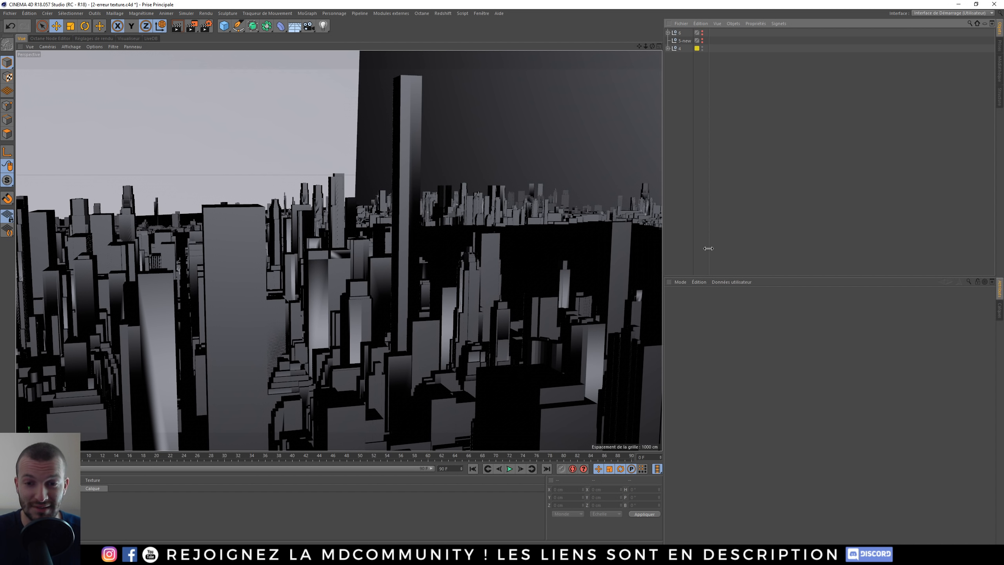
drag(709, 248, 751, 244)
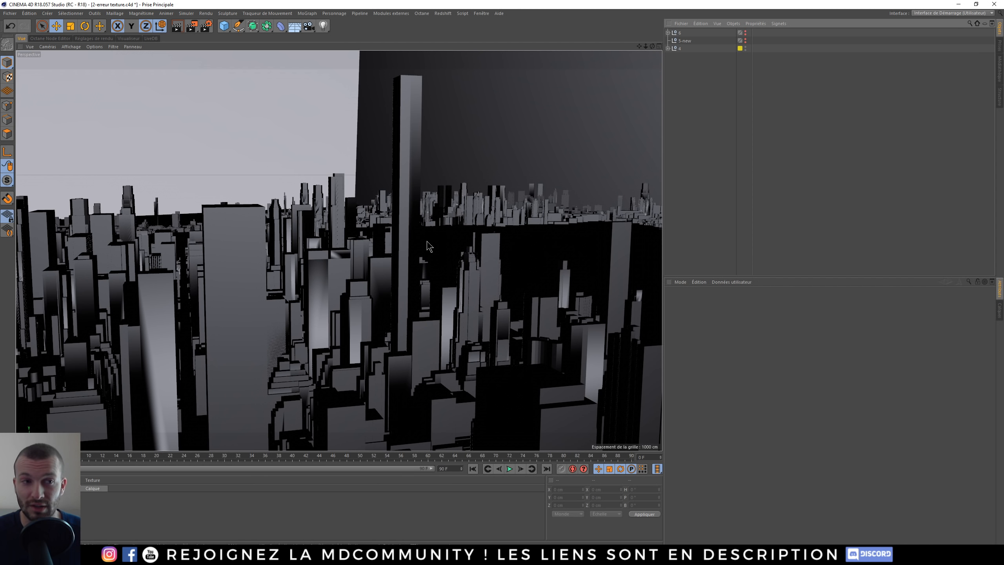
- Render the city view, read the list of missing textures in the resource error dialog and accept it
click(179, 27)
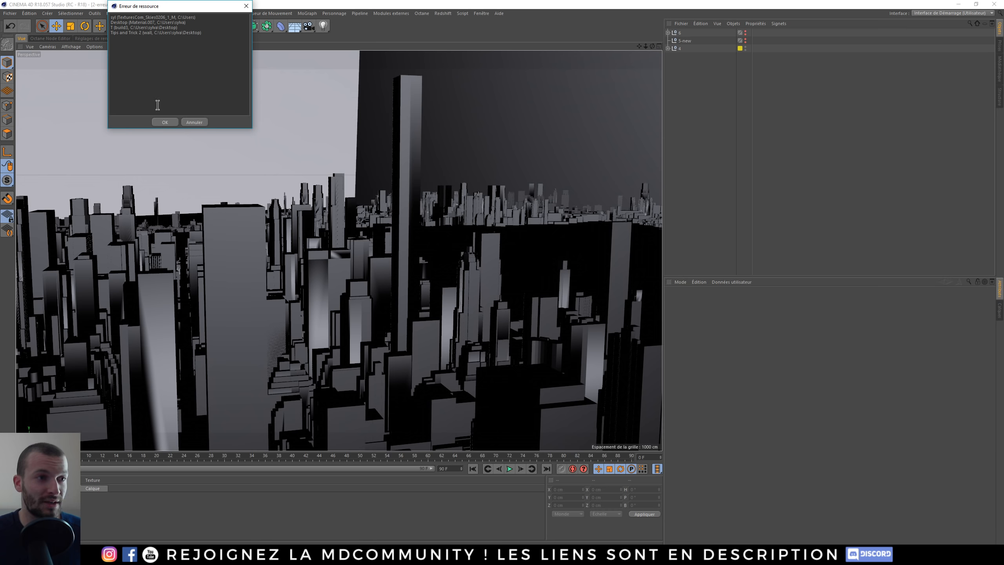
drag(170, 7, 323, 175)
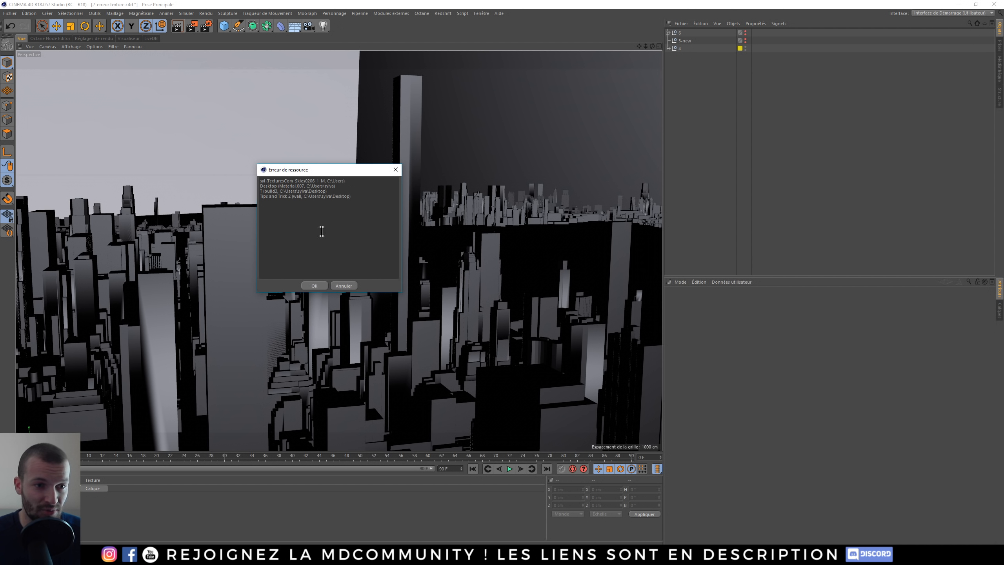
click(316, 289)
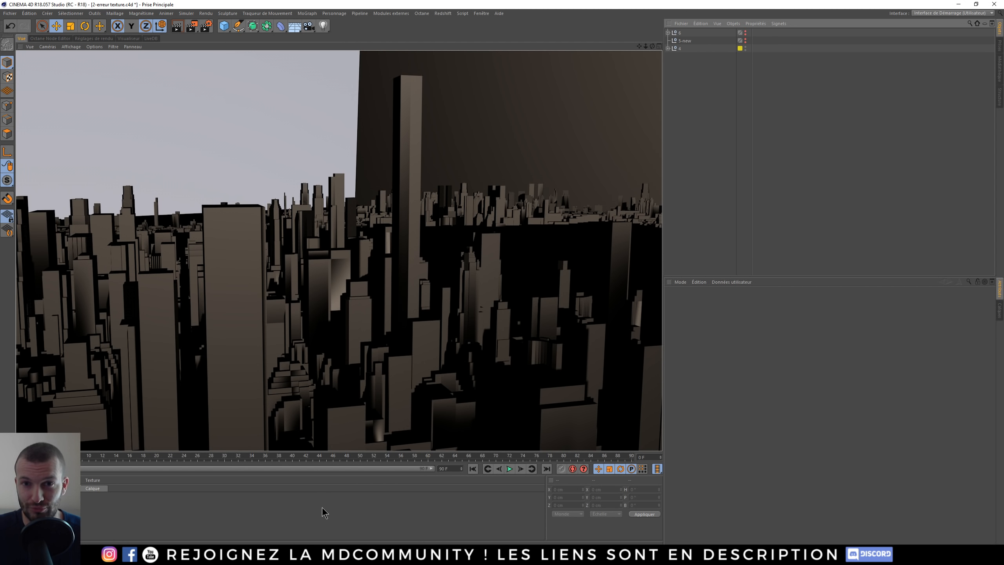
drag(273, 505, 291, 510)
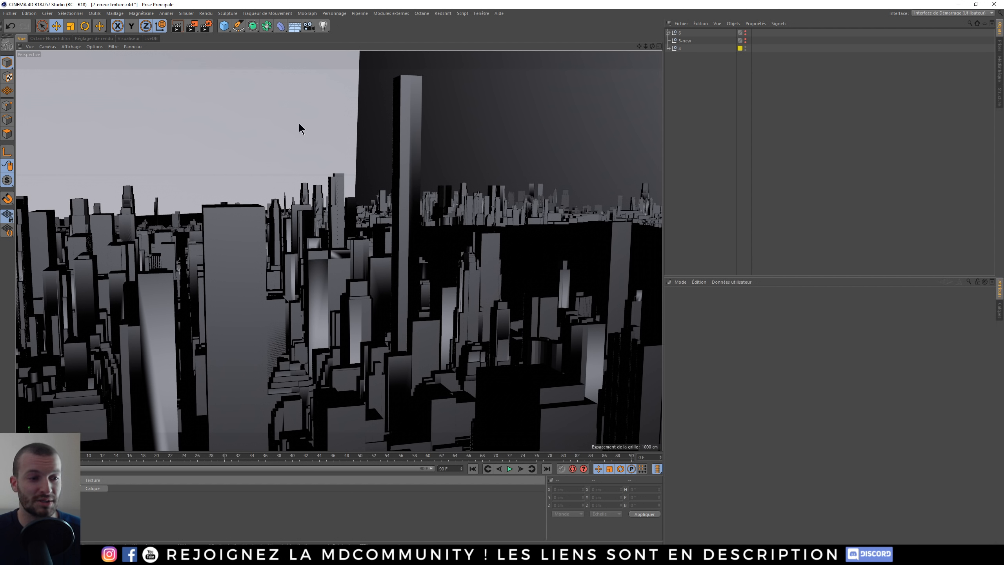
click(80, 488)
click(61, 488)
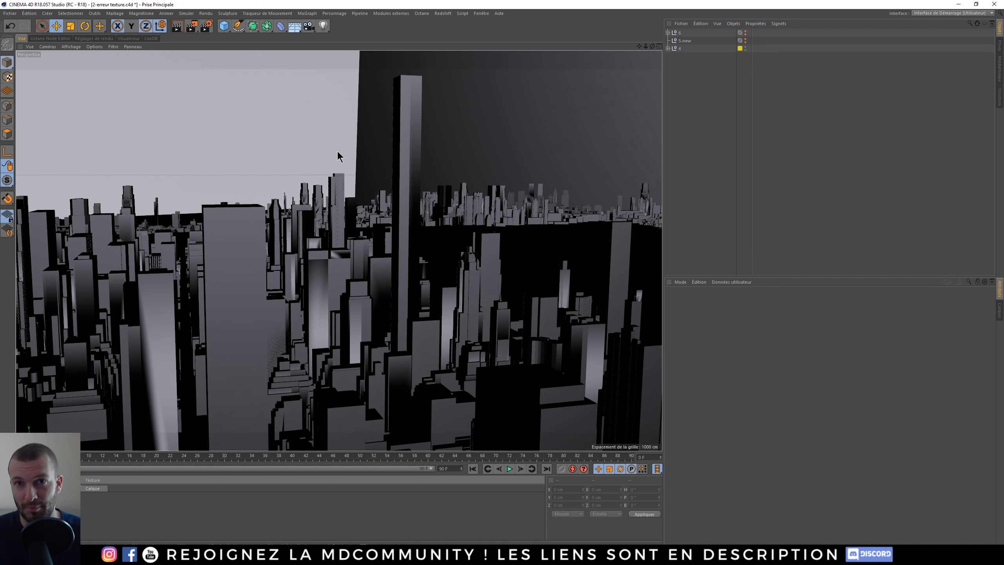
- Disable Montrer si erreur de texture in the render options and render the city view again
click(206, 28)
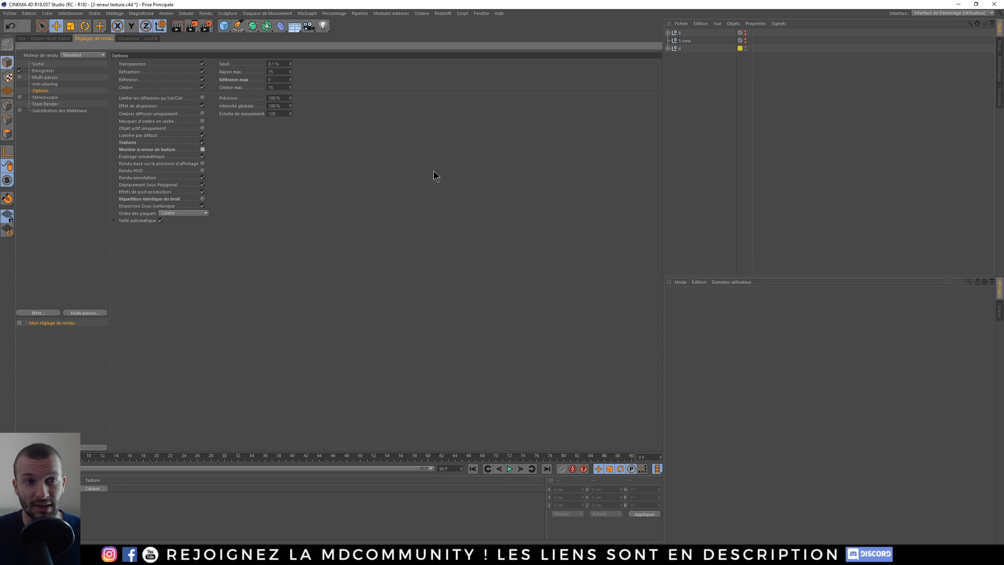
click(22, 38)
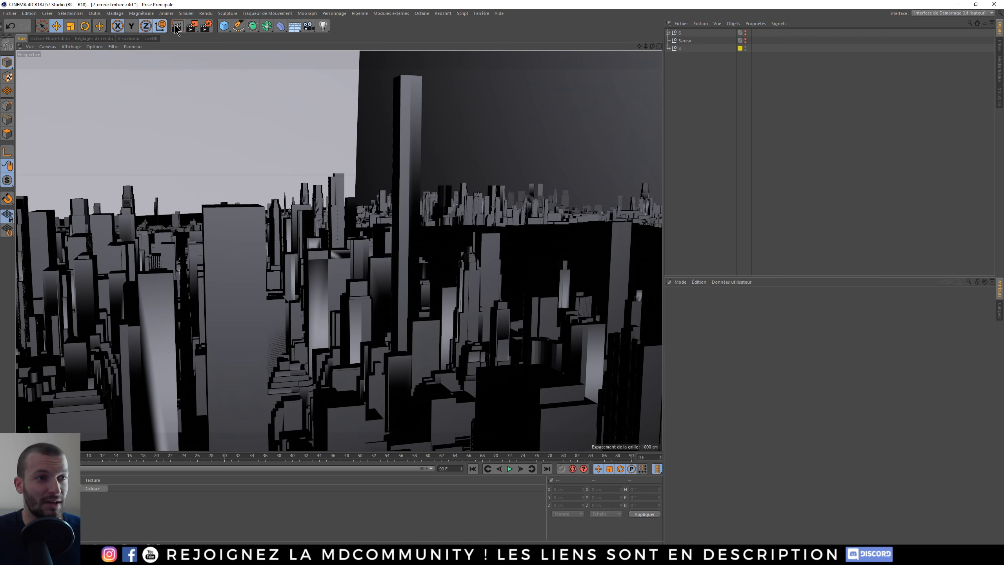
click(376, 238)
click(409, 226)
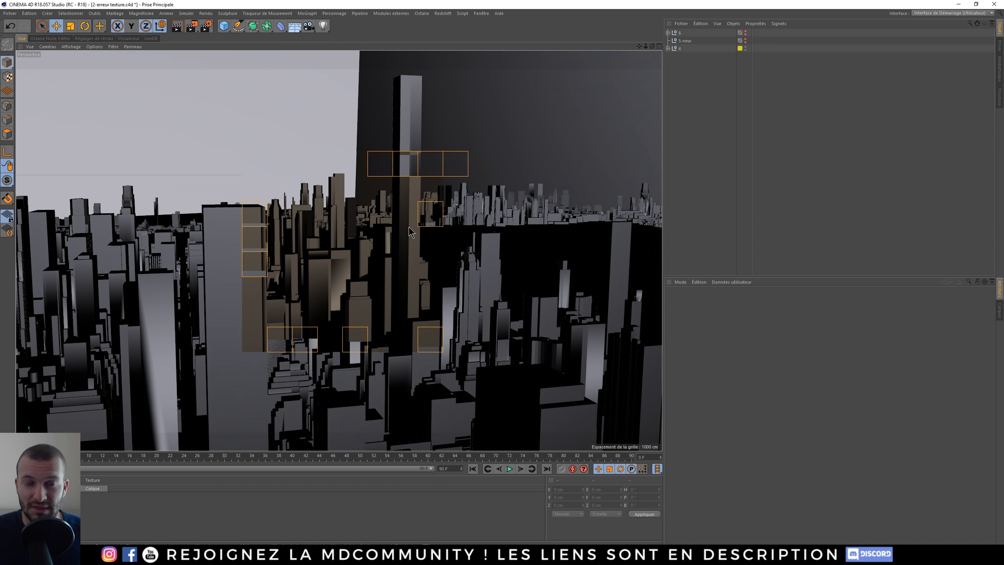
click(412, 216)
click(413, 215)
click(409, 218)
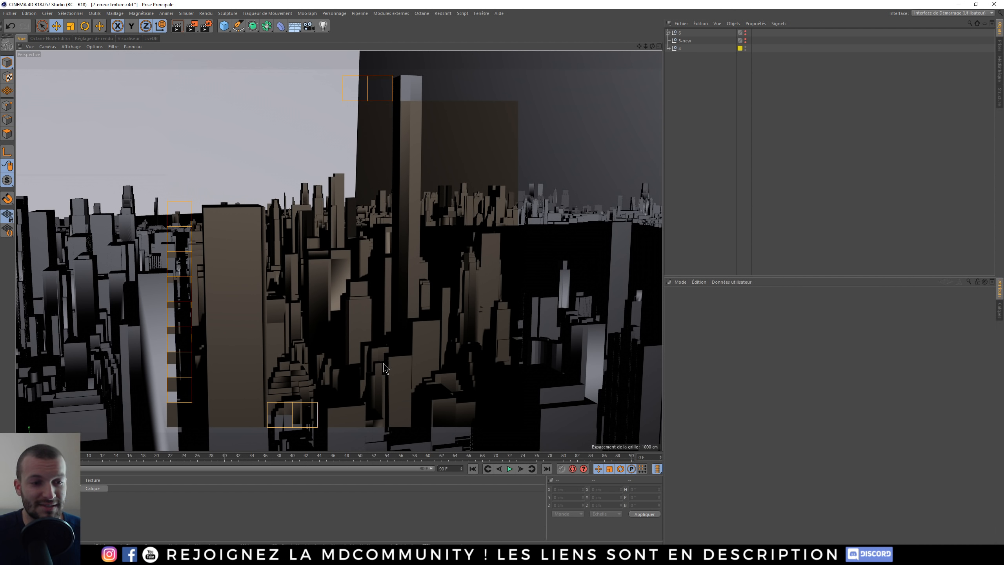
click(358, 515)
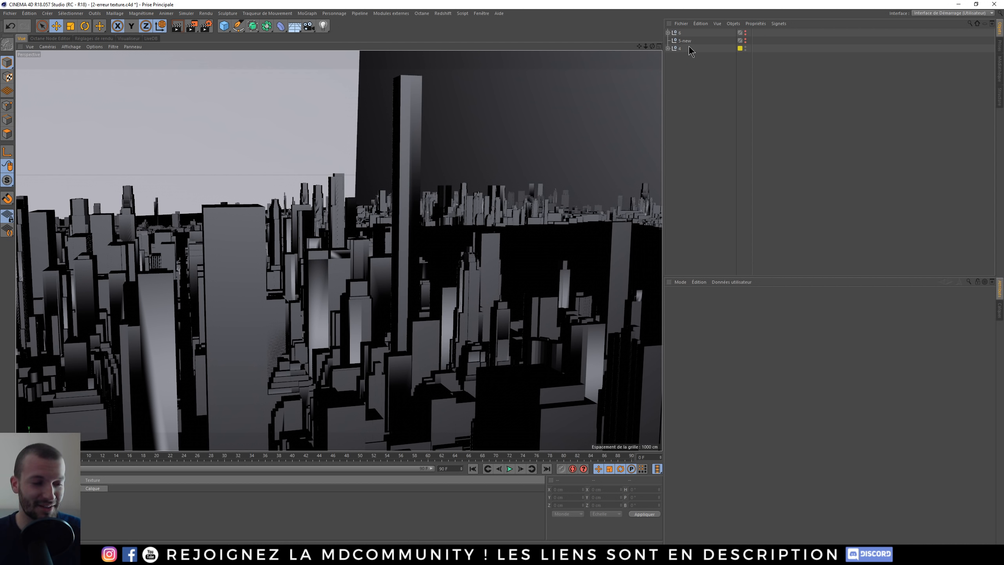
- Hide group 4 and open the Octane Texture Manager by searching the commands for "texture mana"
click(746, 49)
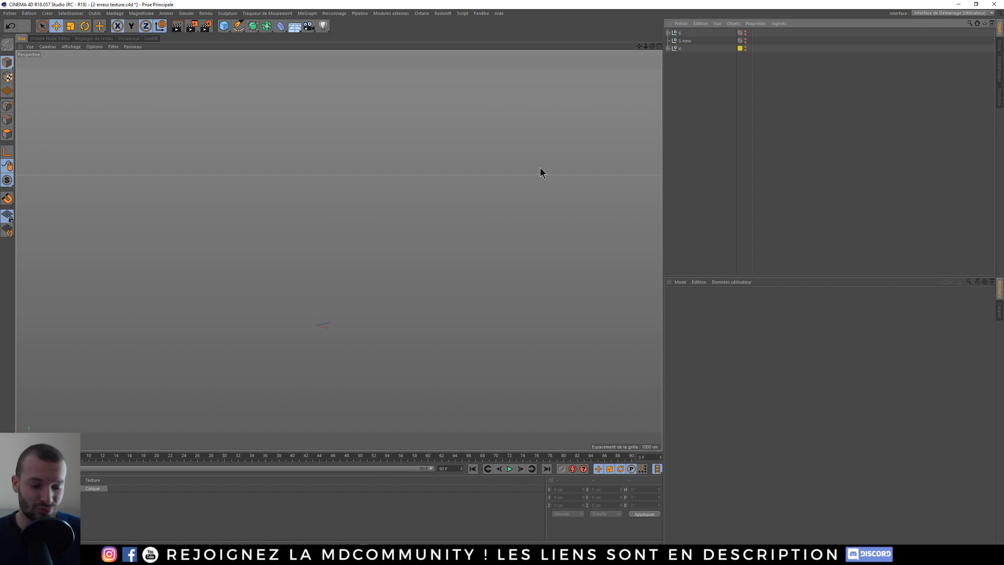
key(shift+c)
text(tex)
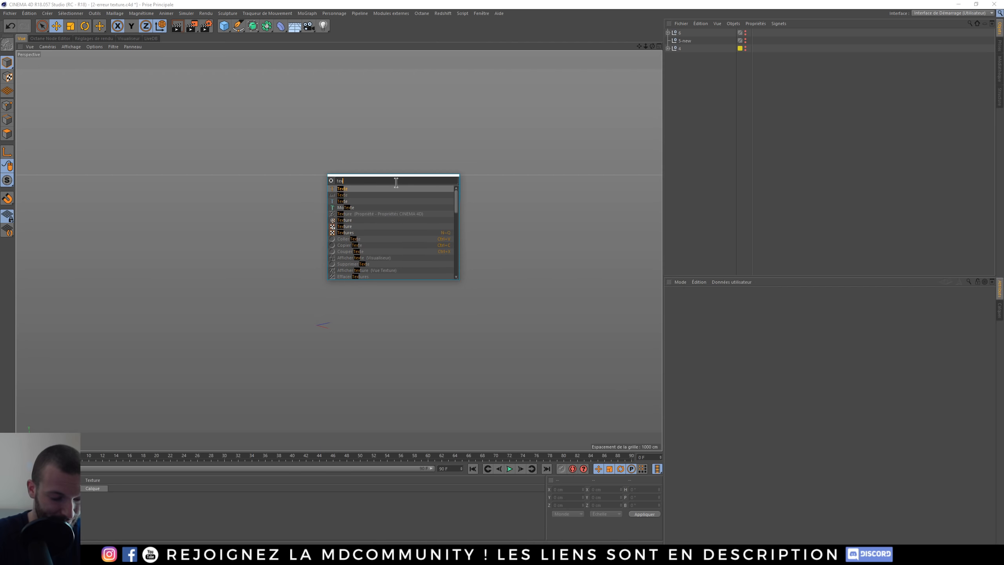
text(ture mana)
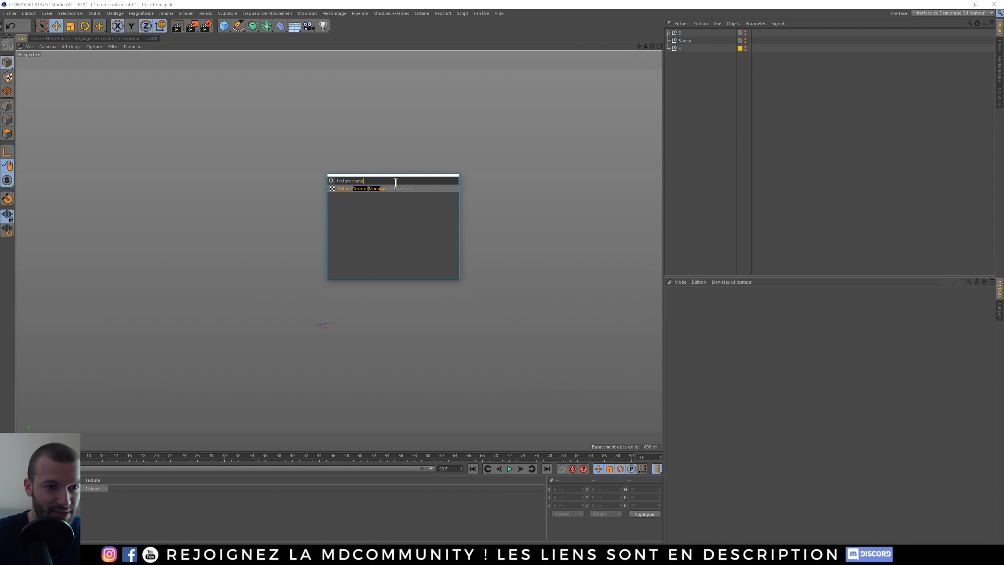
click(366, 189)
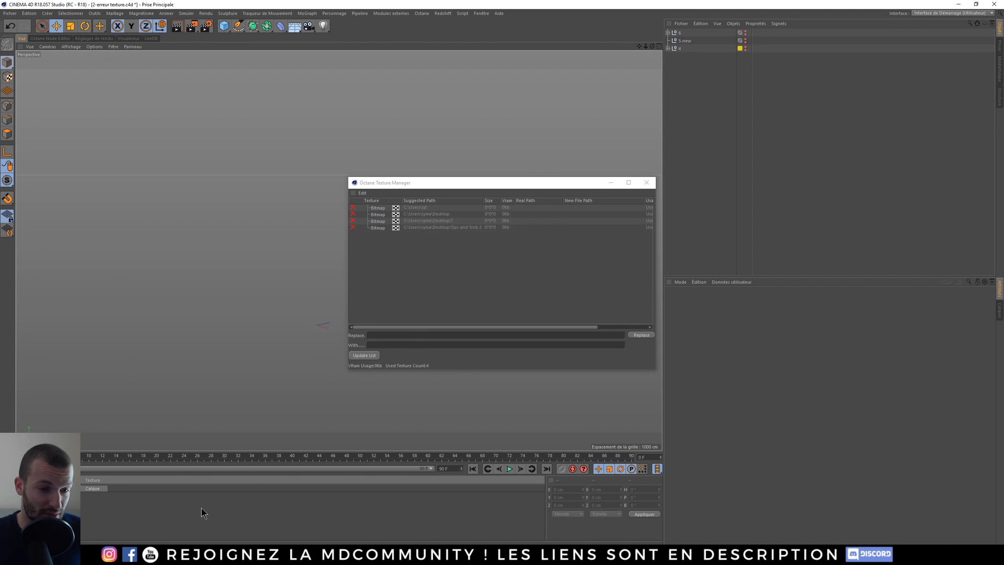
- Examine the first missing bitmap's details in the enlarged Octane Texture Manager and close the manager
click(412, 208)
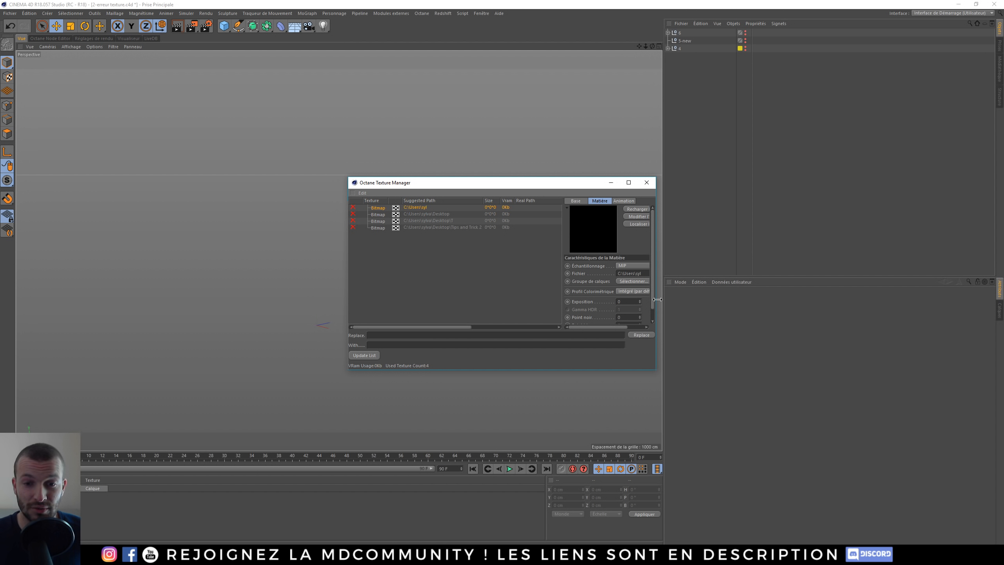
drag(657, 299, 797, 293)
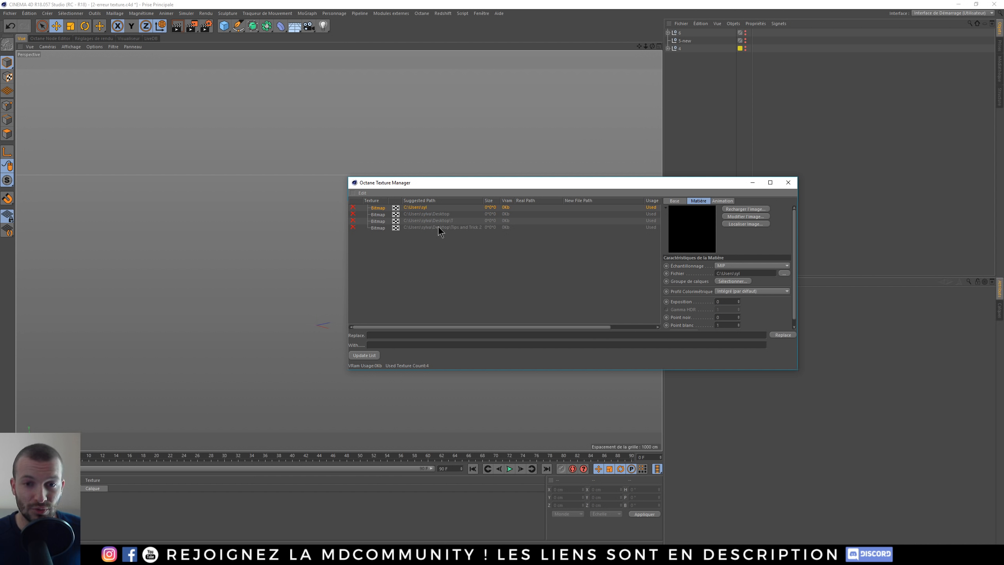
click(788, 184)
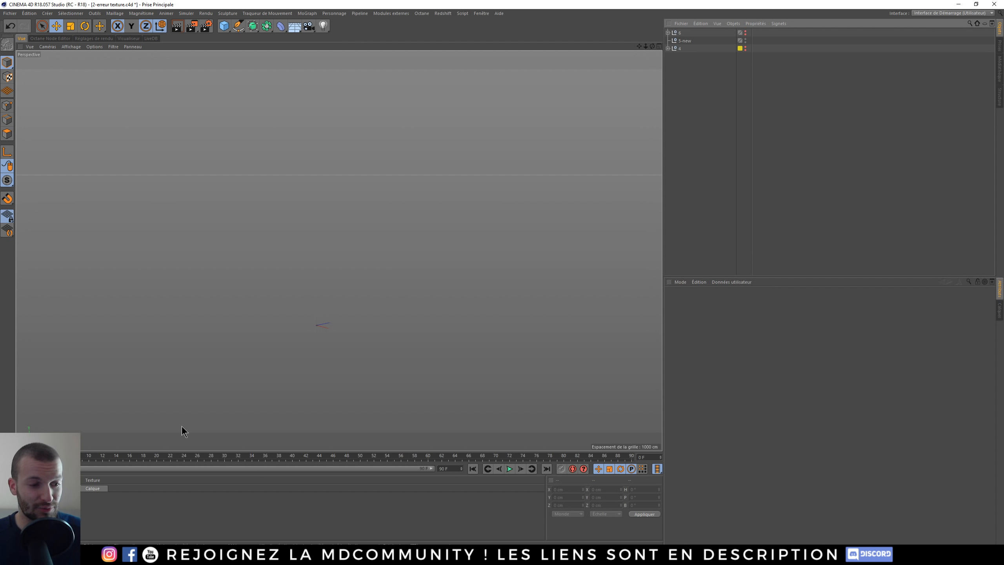
- Create a new project and inspect its default OctaneCamera and the skies and daylights in the light setup group
double_click(243, 526)
key(ctrl+n)
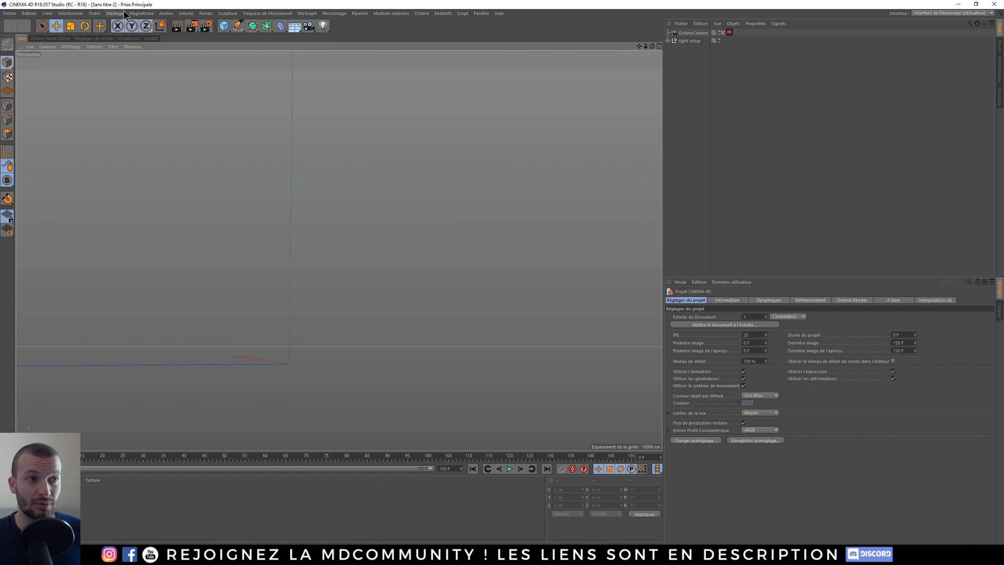
key(ctrl+a)
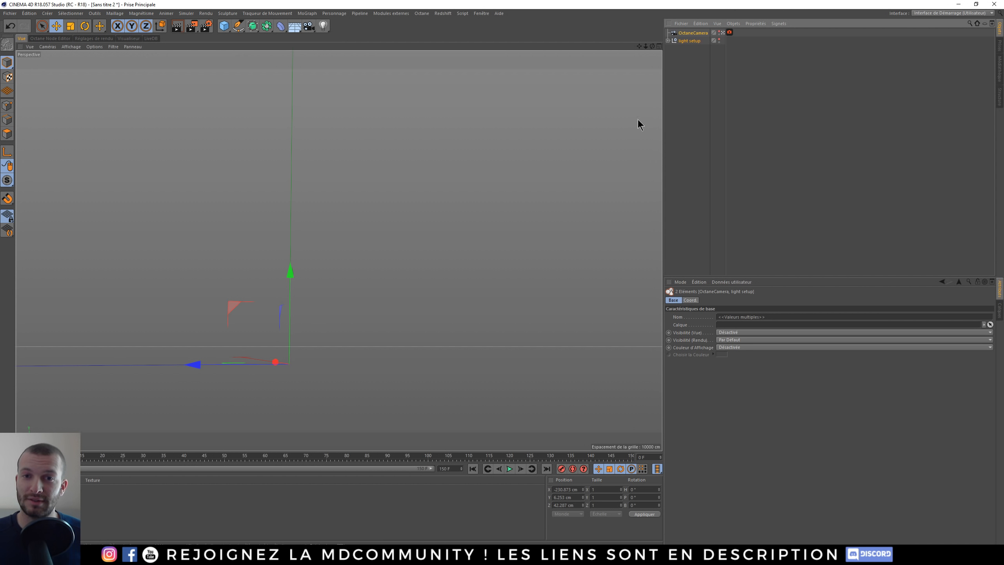
click(691, 69)
click(691, 34)
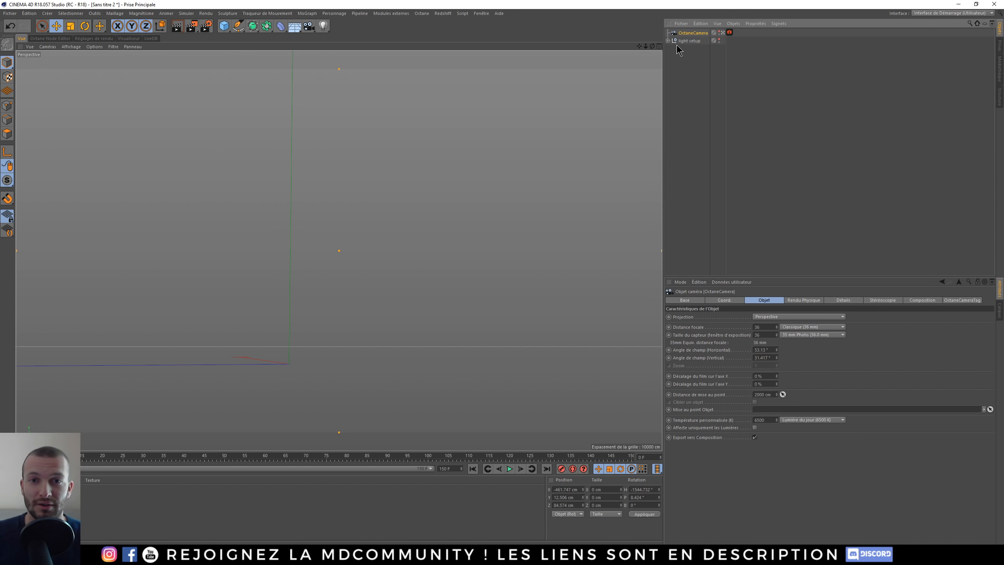
click(667, 41)
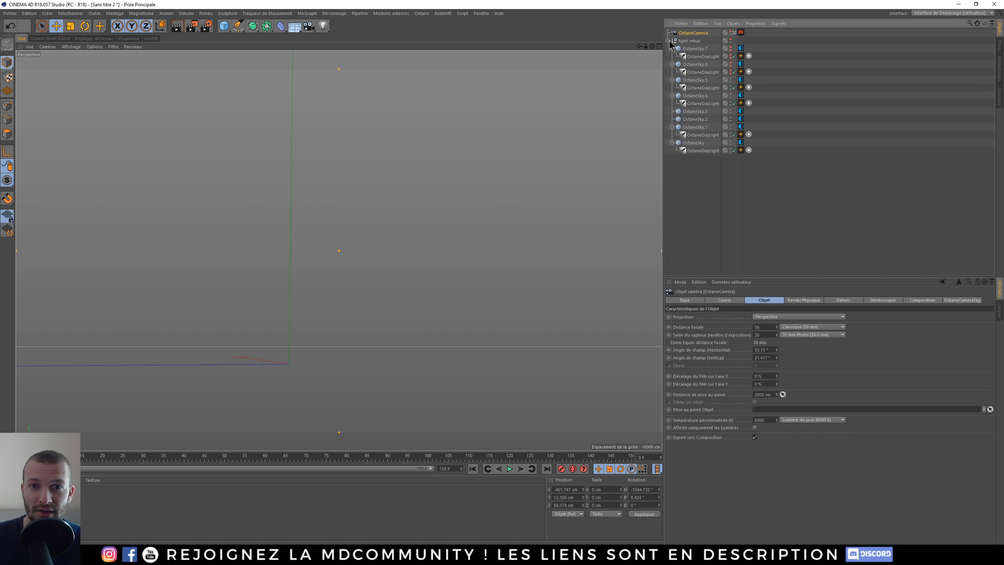
click(703, 56)
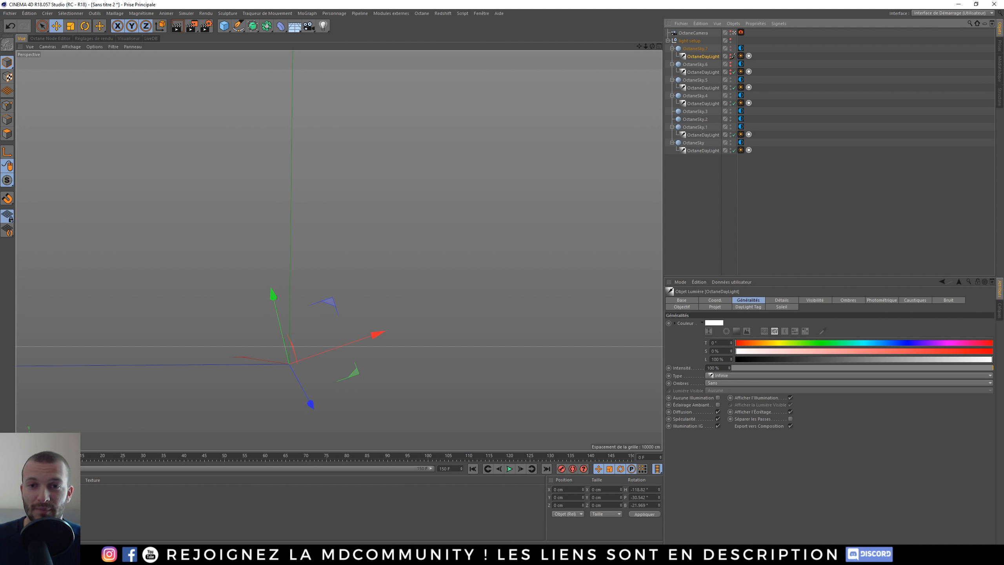
click(802, 82)
- Add a sphere to the scene and start rendering it in the Octane Live Viewer
drag(224, 26, 331, 53)
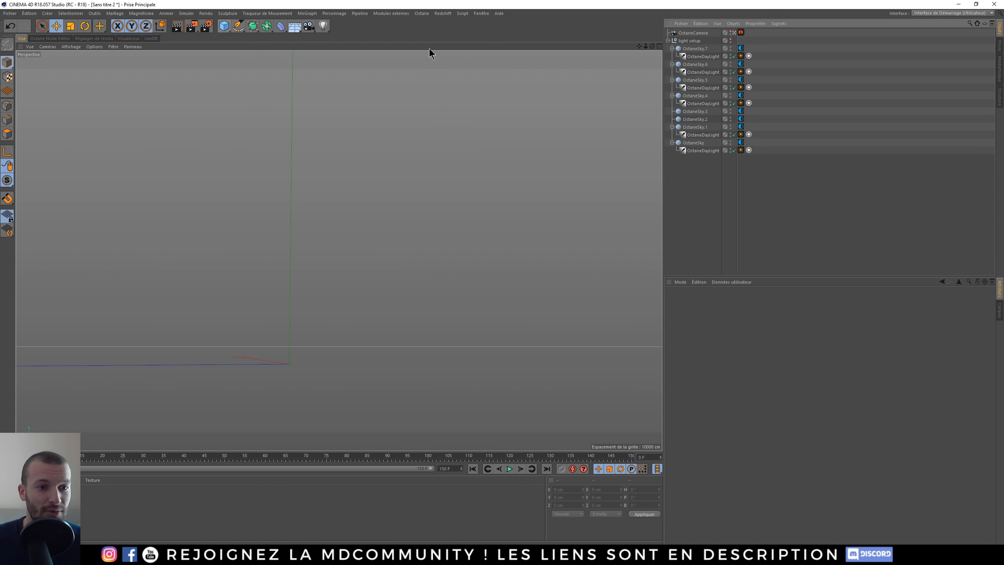
alt+drag(339, 317, 338, 194)
click(421, 13)
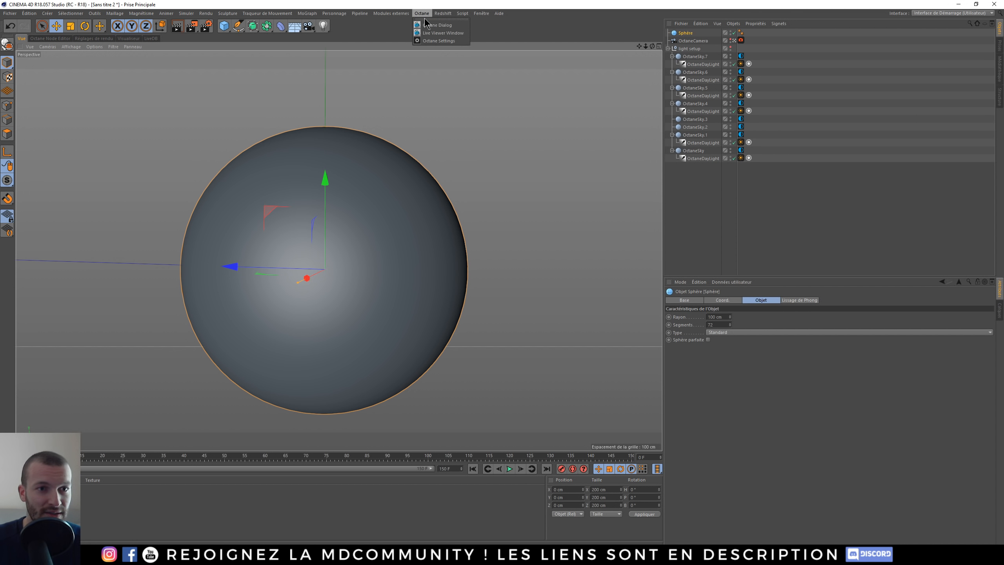
click(442, 33)
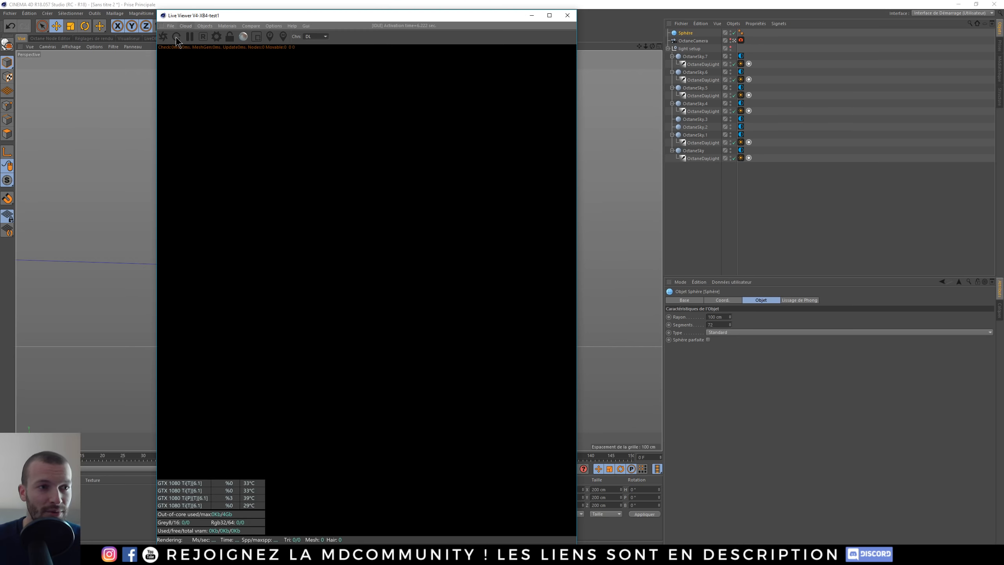
click(162, 38)
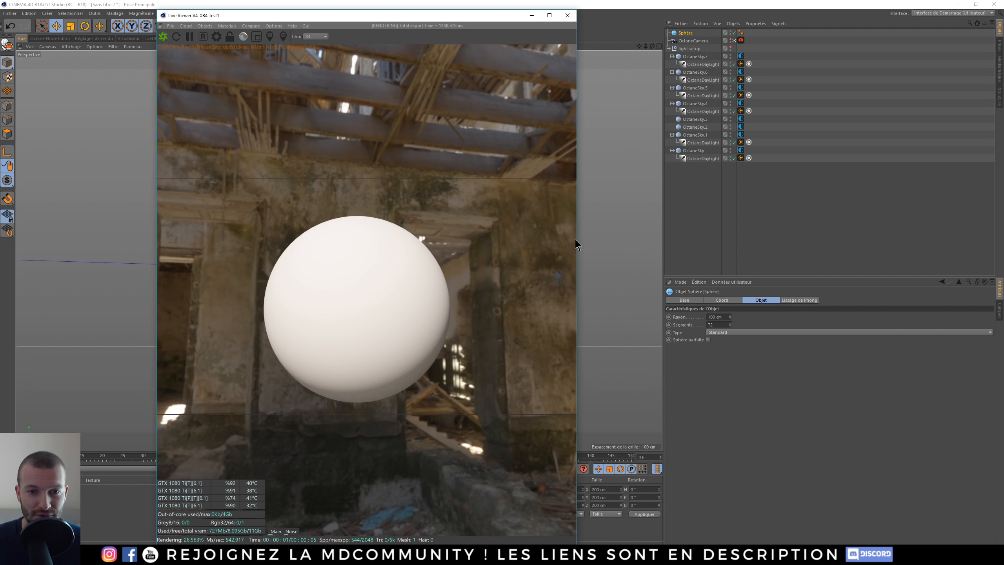
- Enlarge and reposition the Live Viewer window, and orbit around the sphere to inspect it against the sky environment
drag(575, 239, 729, 241)
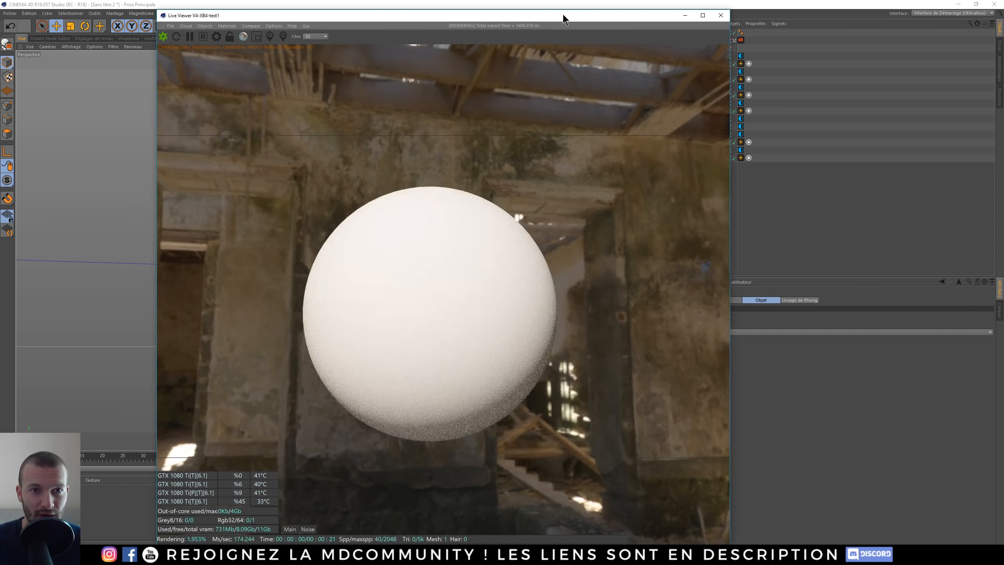
drag(563, 14, 470, 17)
drag(382, 267, 475, 287)
right_drag(475, 287, 281, 277)
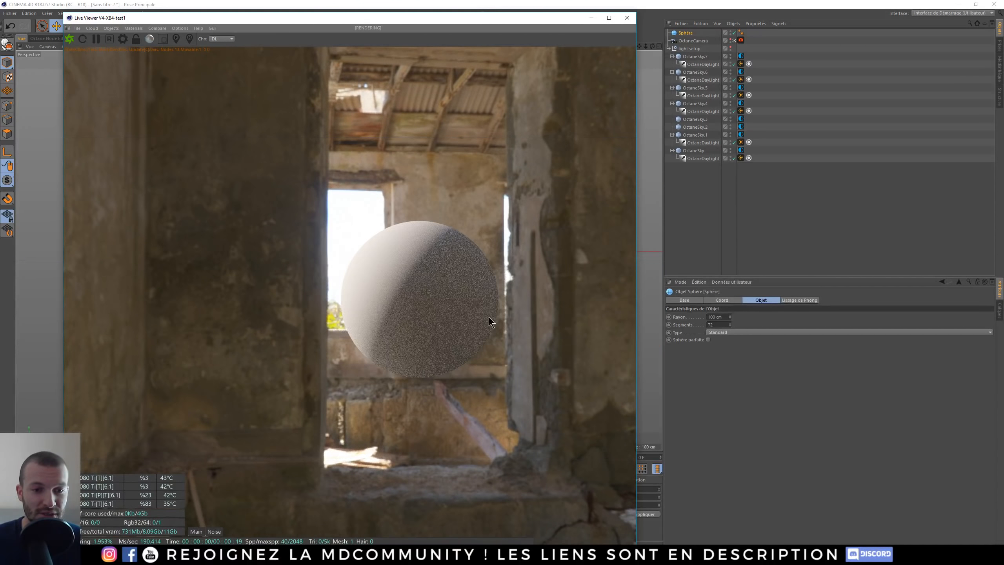
drag(489, 317, 329, 276)
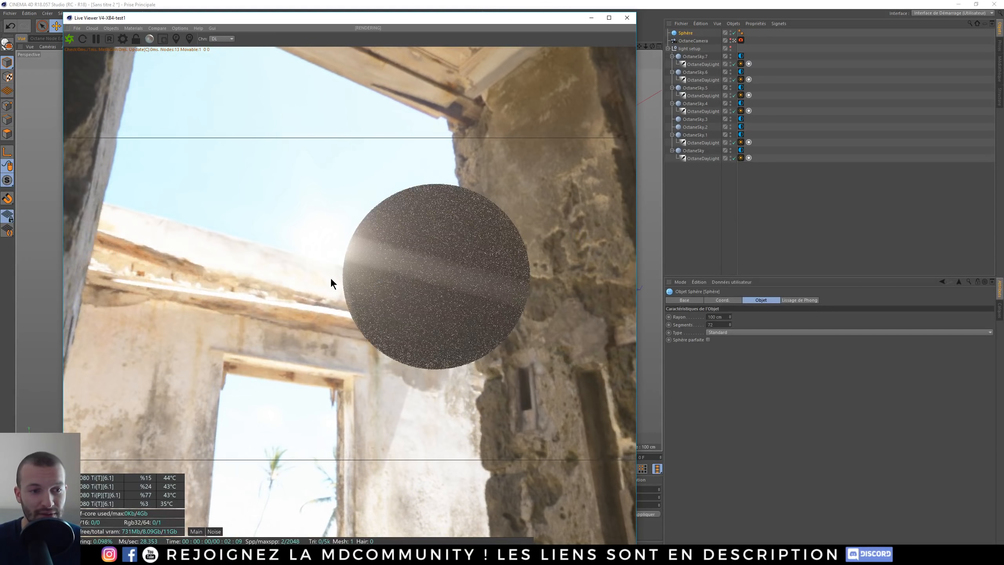
- Turn the OctaneSky.7 daylight off and back on, and hide OctaneSky.7 to preview a different environment
click(734, 63)
mouse_move(456, 218)
mouse_down()
mouse_move(544, 274)
mouse_move(321, 194)
mouse_move(315, 207)
mouse_move(466, 225)
mouse_up()
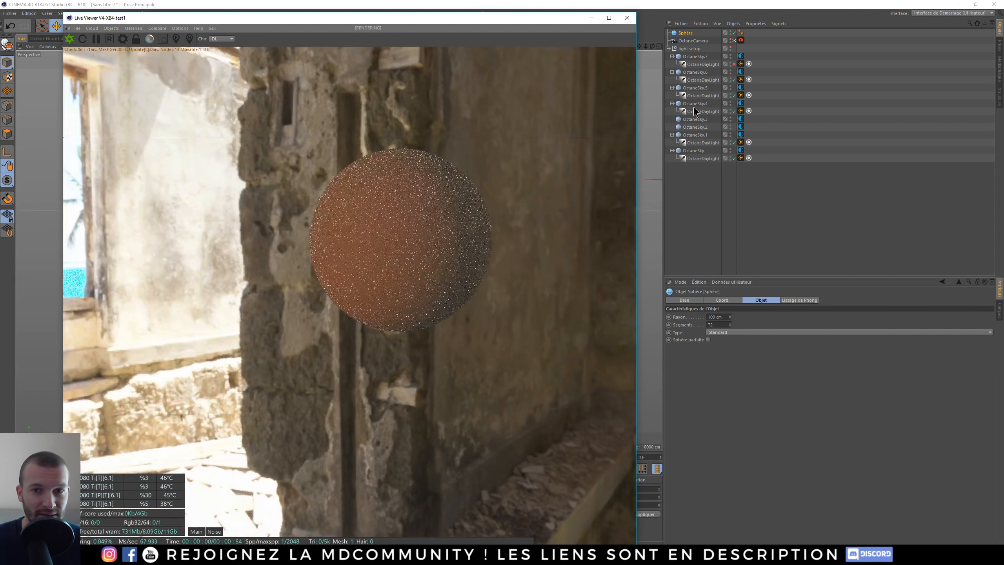
click(734, 64)
click(730, 55)
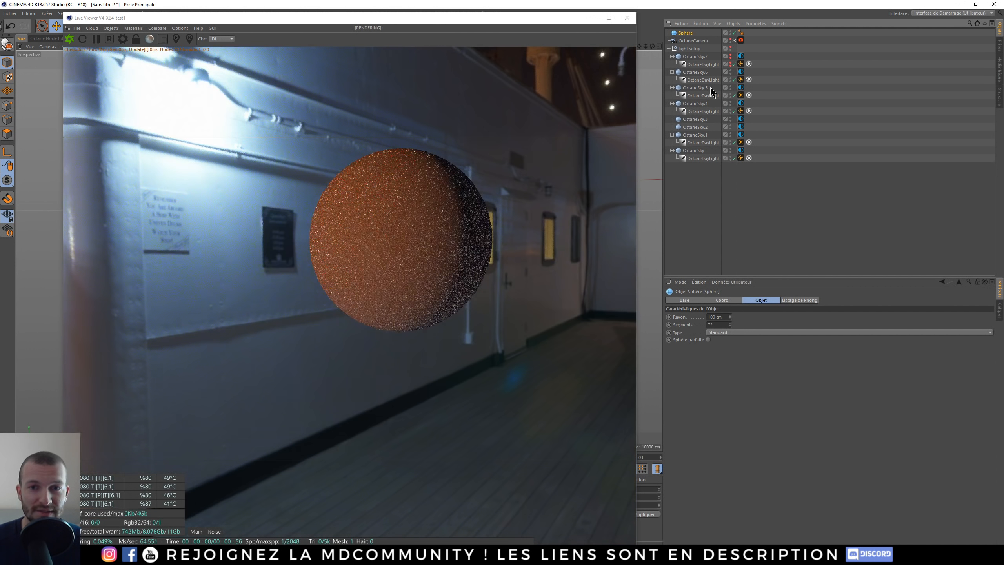
- Orbit and zoom around the sphere in the Live Viewer to inspect its lighting from the ship deck environment
drag(348, 220, 434, 178)
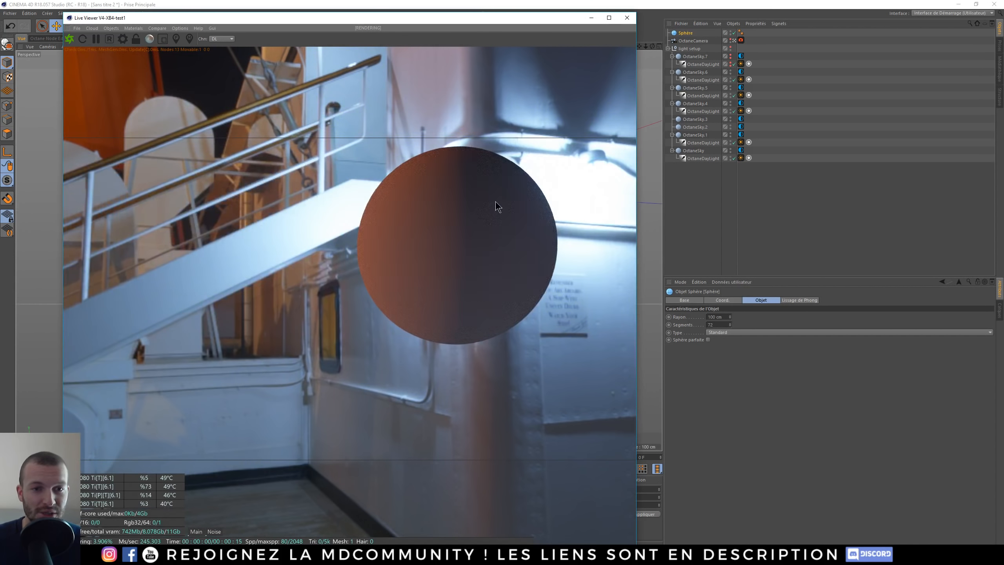
drag(497, 204, 299, 241)
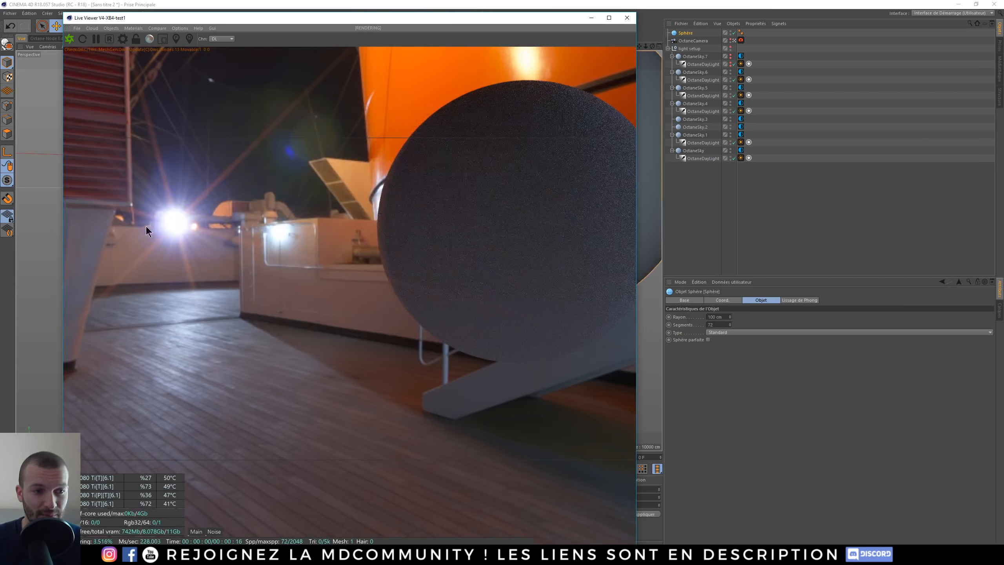
drag(473, 219, 393, 213)
middle_drag(132, 206, 342, 237)
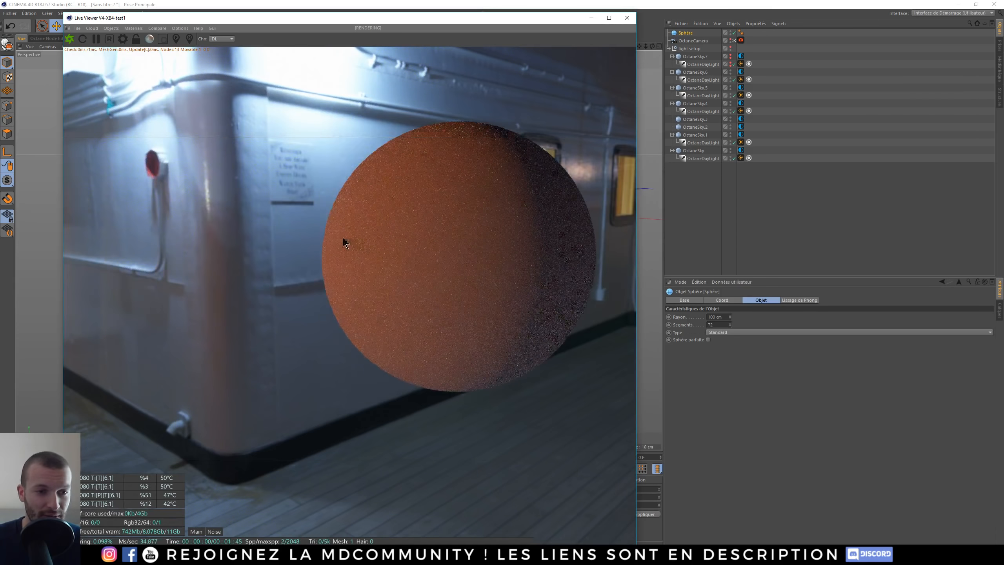
drag(342, 238, 433, 240)
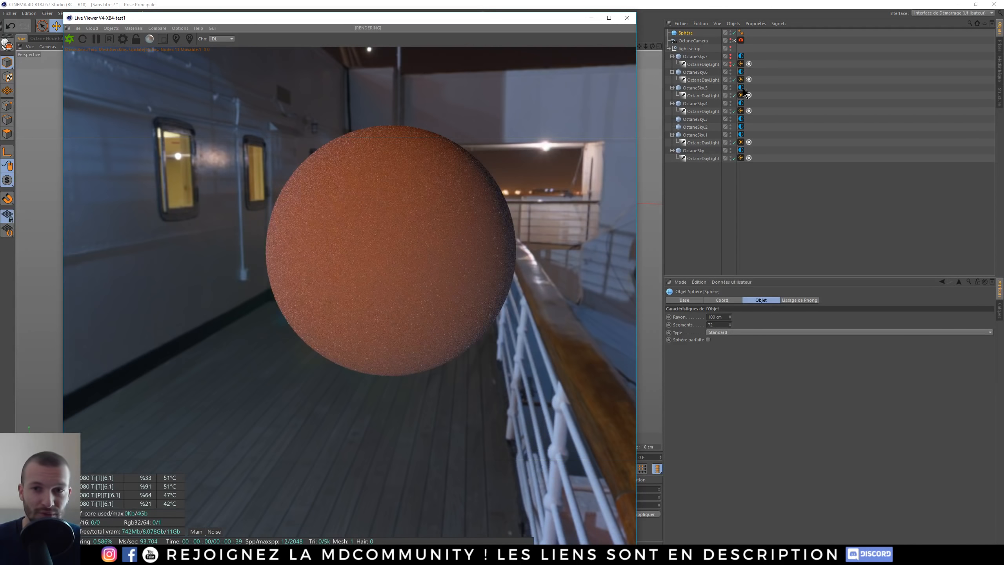
- Hide OctaneSky.6, OctaneSky.5 and OctaneSky.4 in turn to preview the remaining sky environments on the sphere in the Live Viewer
alt+double_click(730, 73)
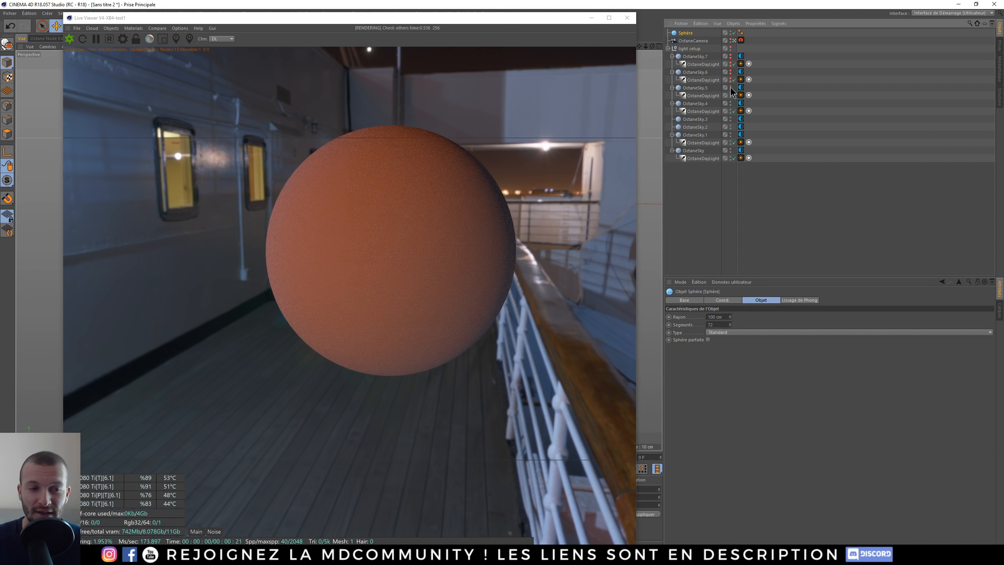
click(730, 87)
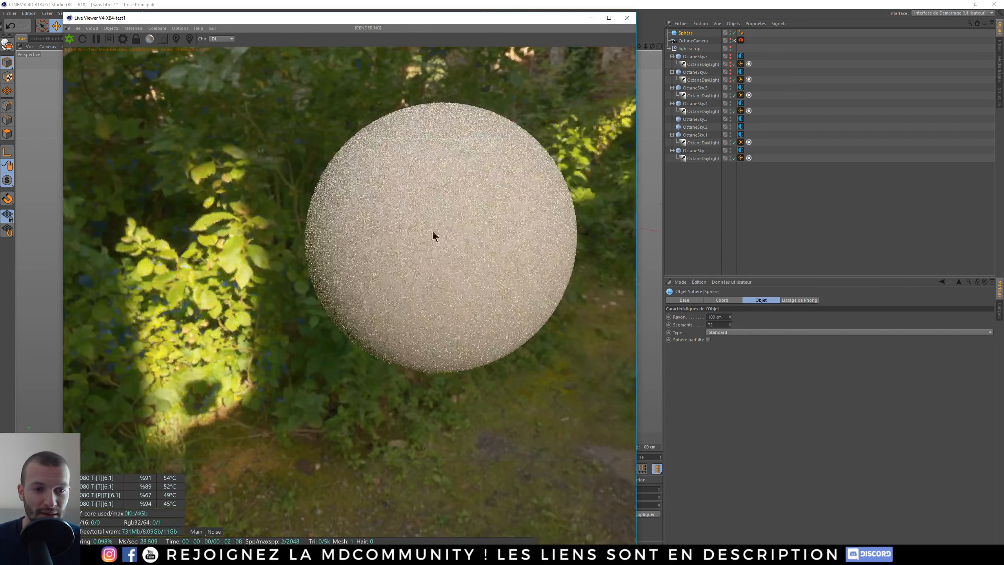
scroll(433, 233, down, 4)
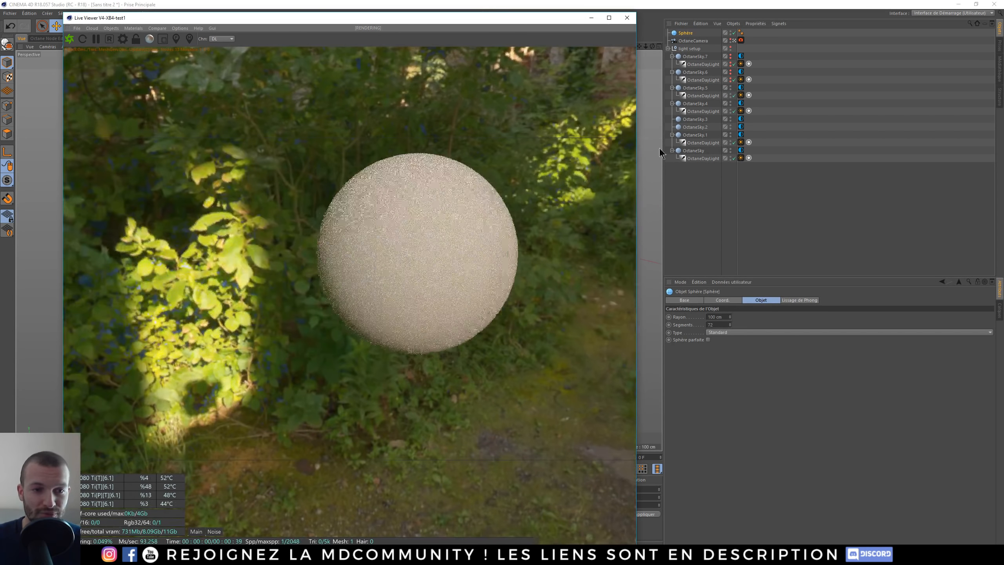
click(731, 88)
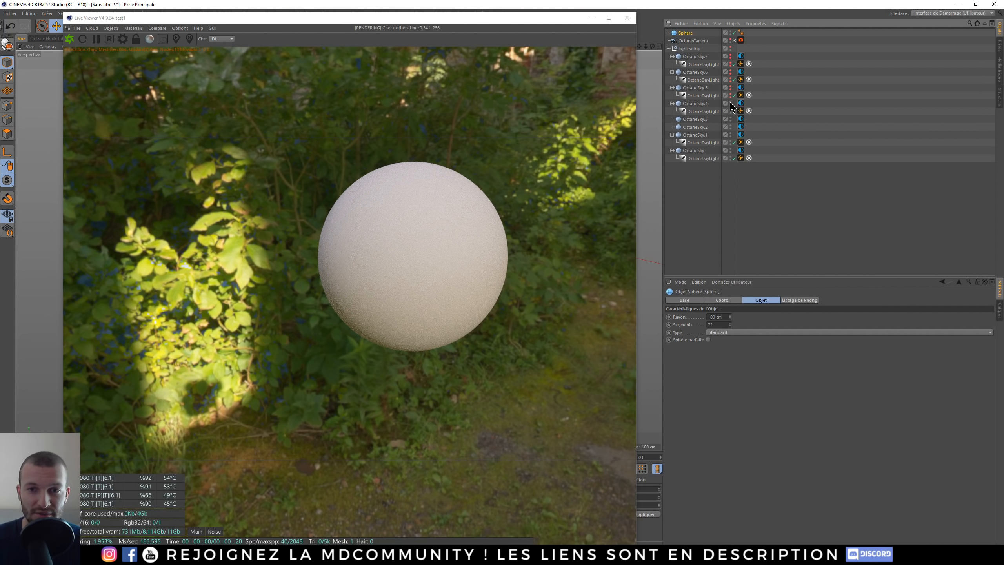
click(730, 102)
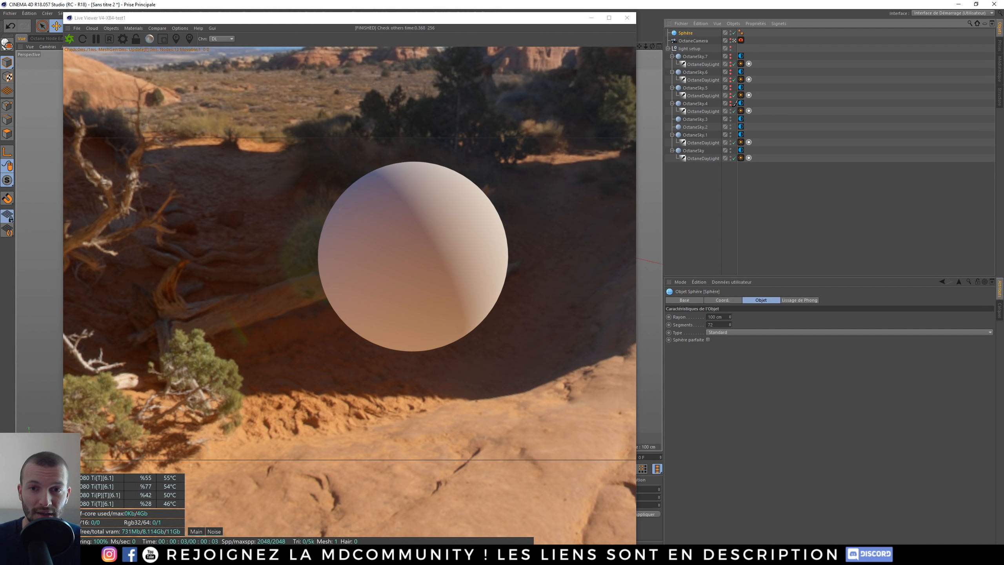
click(730, 111)
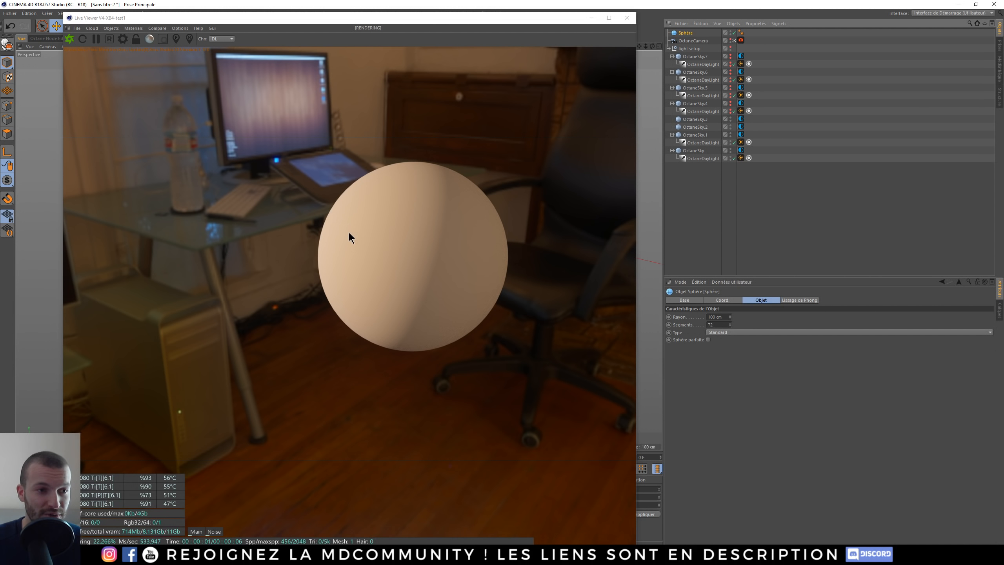
drag(343, 233, 431, 198)
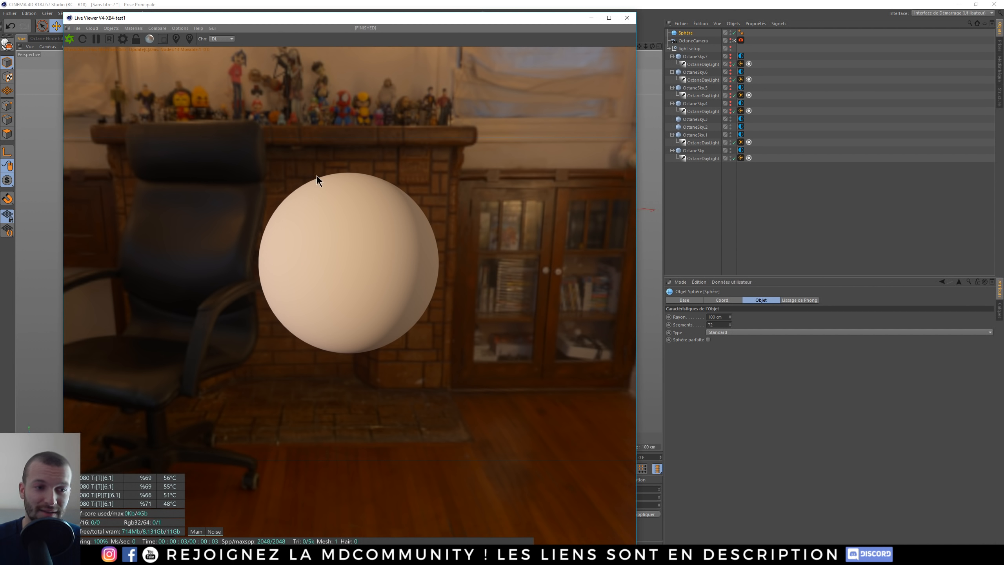
- Close the Live Viewer, delete the sphere and collapse the light setup group
click(720, 324)
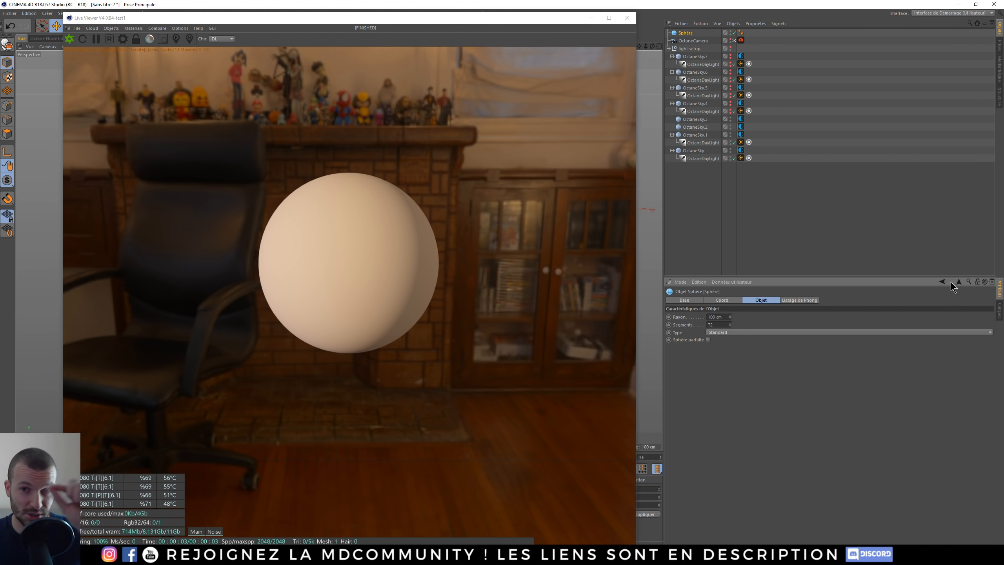
click(627, 19)
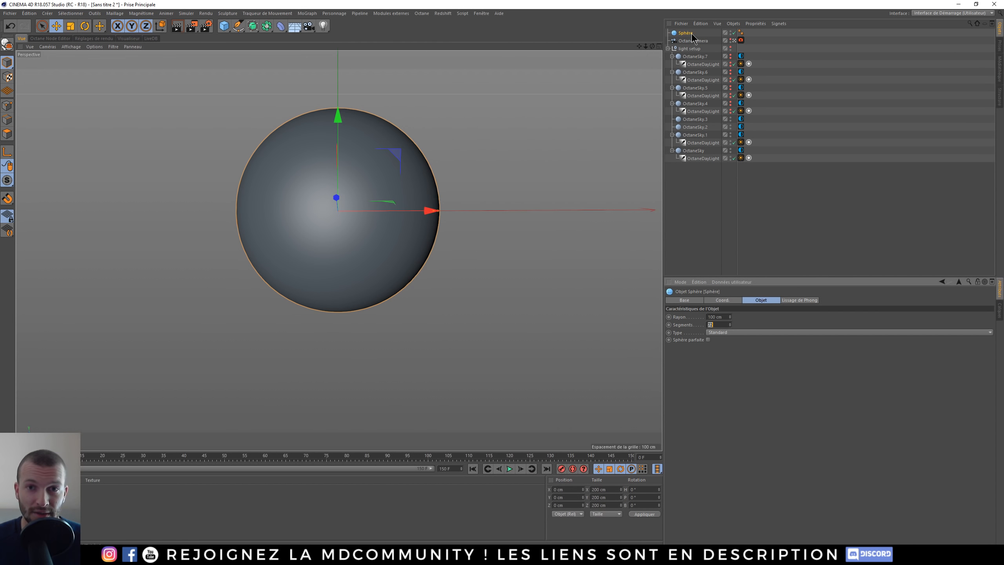
click(690, 34)
key(Delete)
click(668, 41)
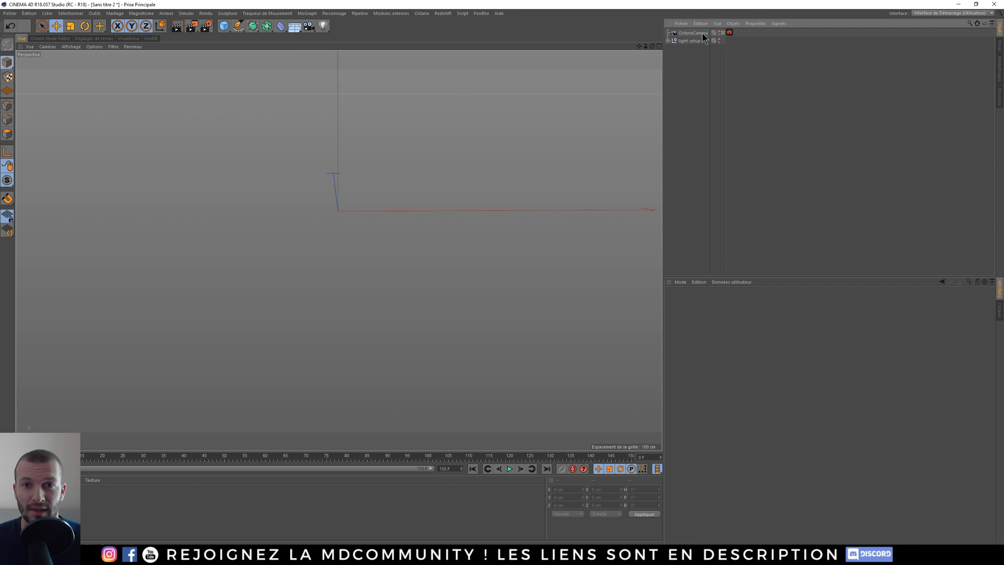
- Inspect the OctaneCamera tag's Camera Imager settings and the light setup group's properties
click(704, 34)
click(730, 33)
click(786, 300)
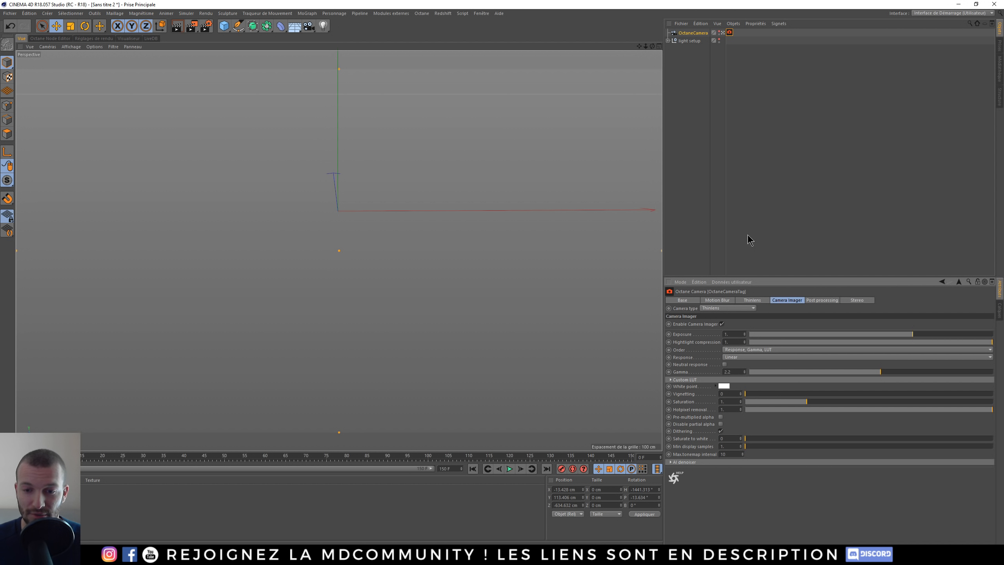
click(696, 51)
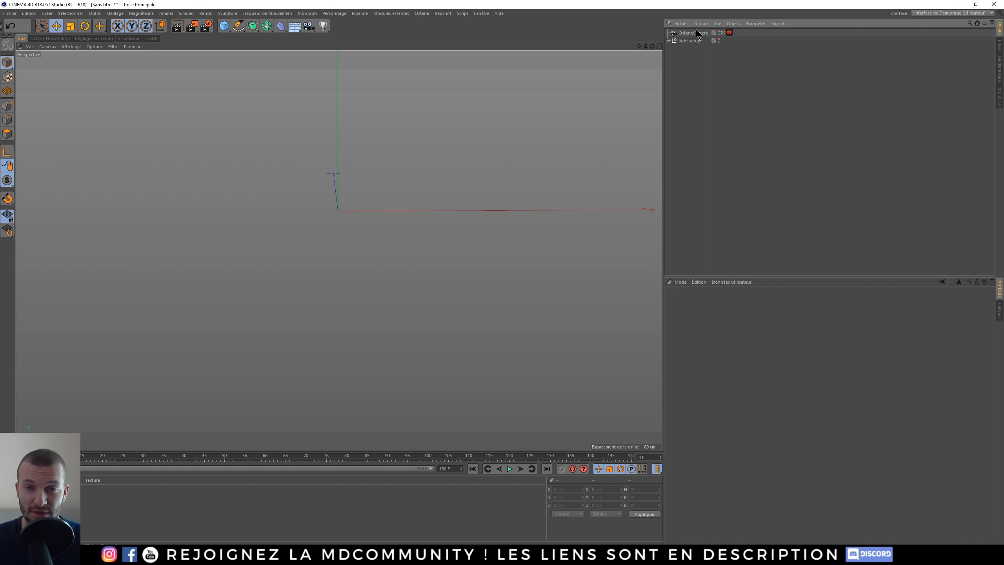
click(691, 40)
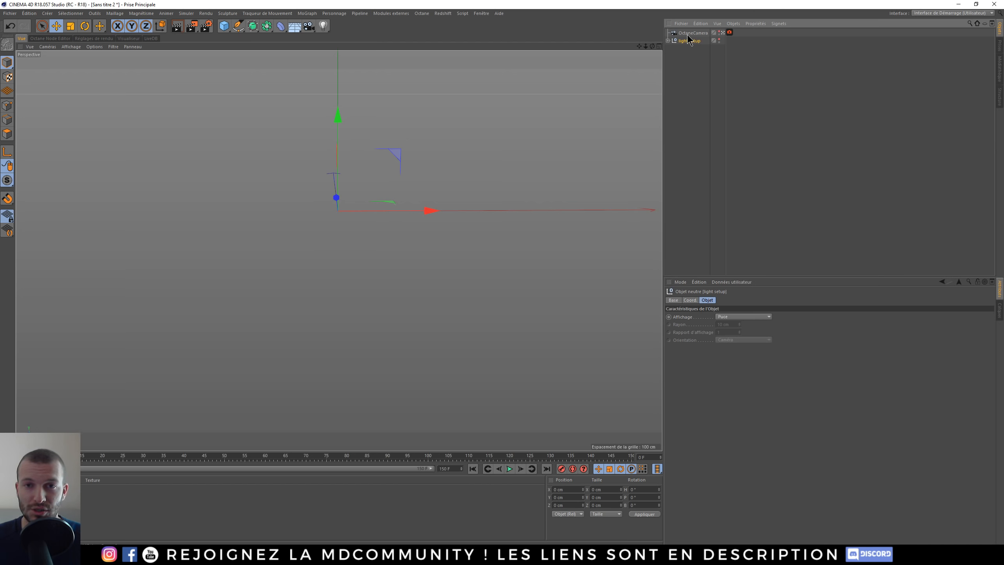
click(688, 66)
alt+middle_drag(372, 195, 372, 231)
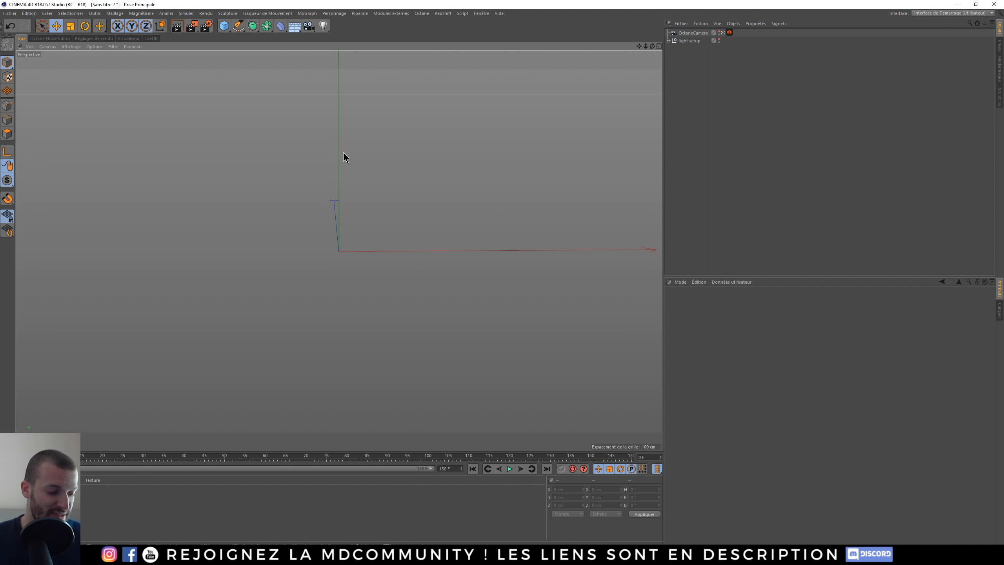
- Browse the save dialog to 3D > Cinema 4D R18 on drive F: to locate new.c4d, and cancel without saving
key(ctrl+s)
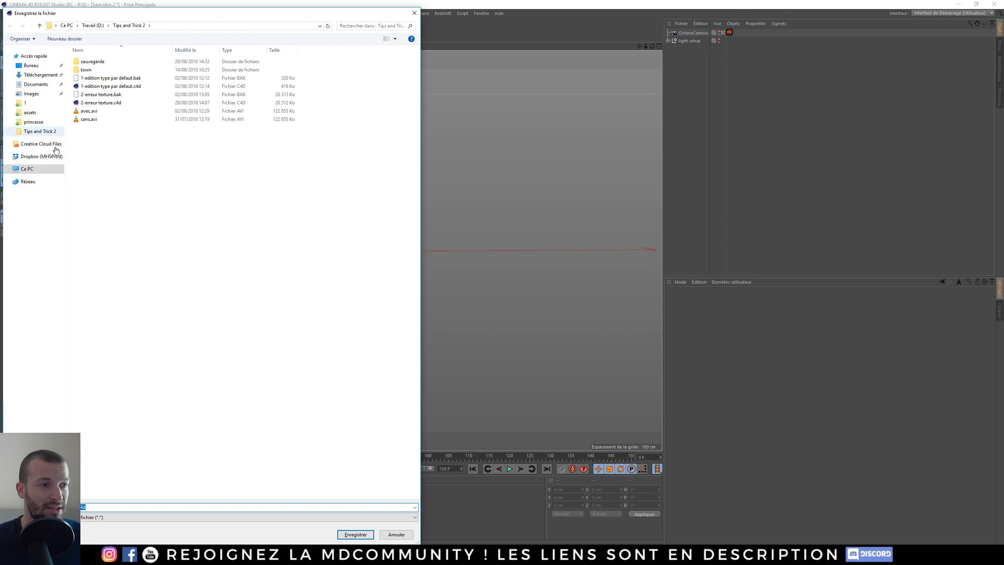
click(43, 168)
double_click(122, 171)
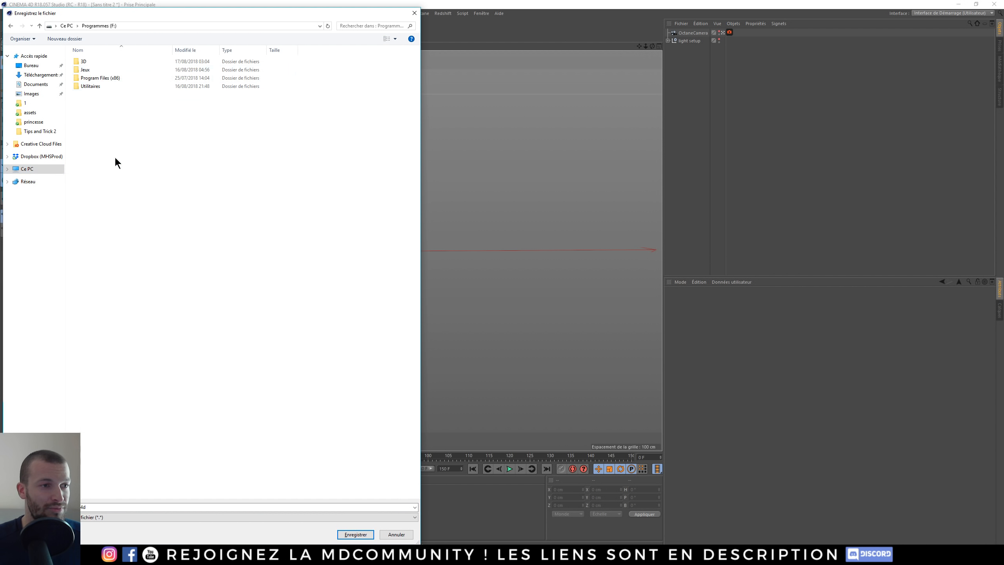
double_click(87, 59)
double_click(111, 69)
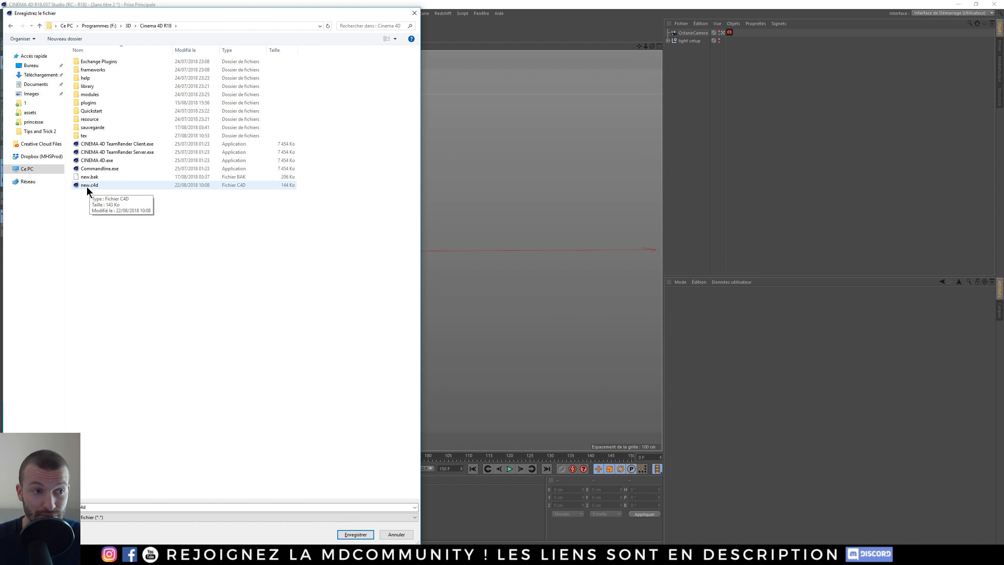
click(166, 507)
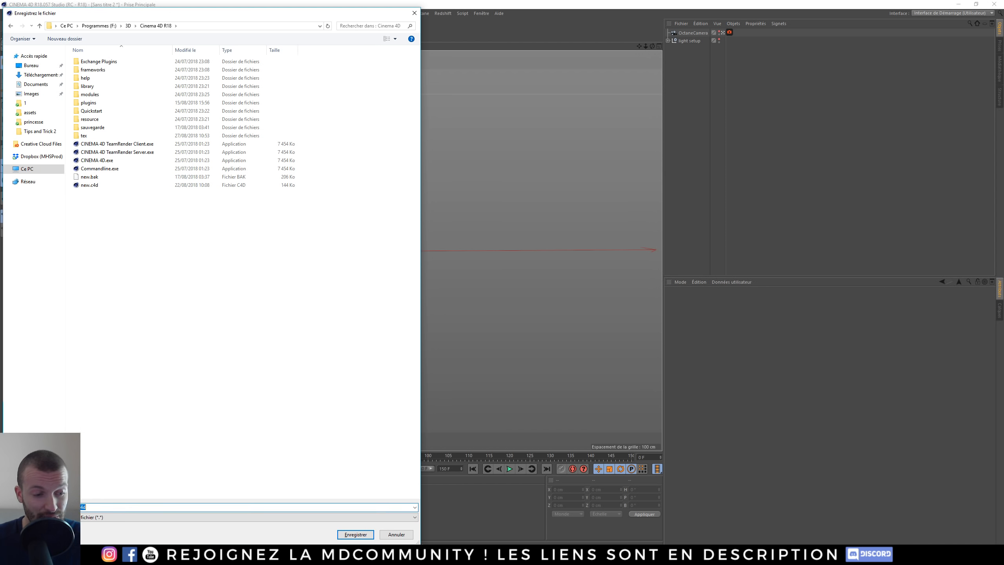
click(397, 535)
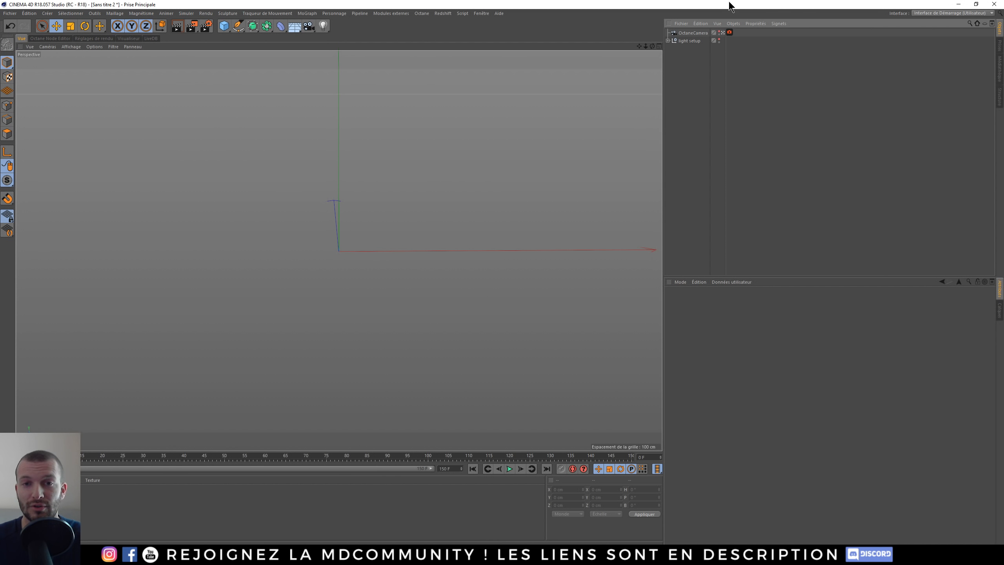
- Select the OctaneCamera together with the light setup group, and review the camera tag's Camera Imager settings
drag(700, 75, 665, 30)
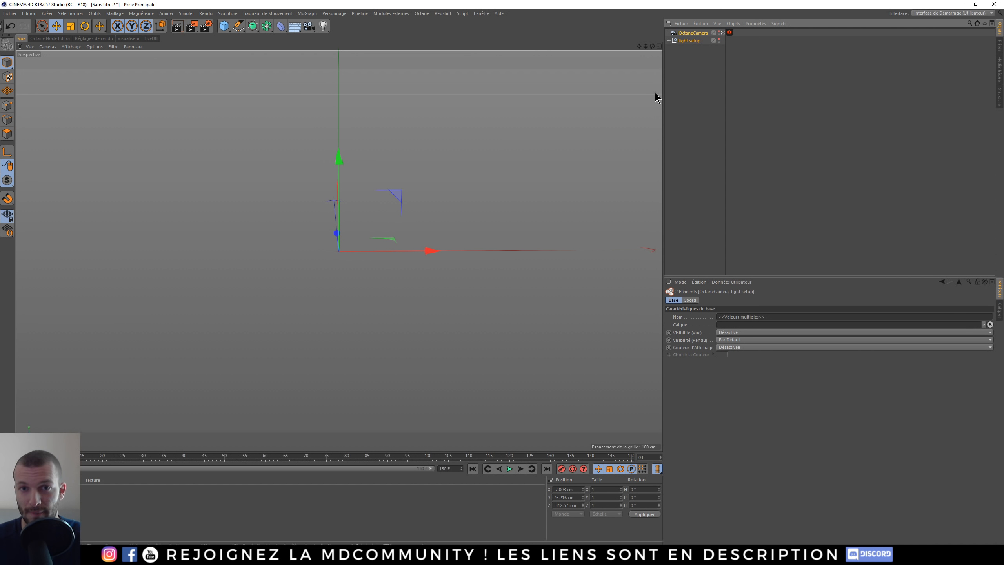
click(687, 261)
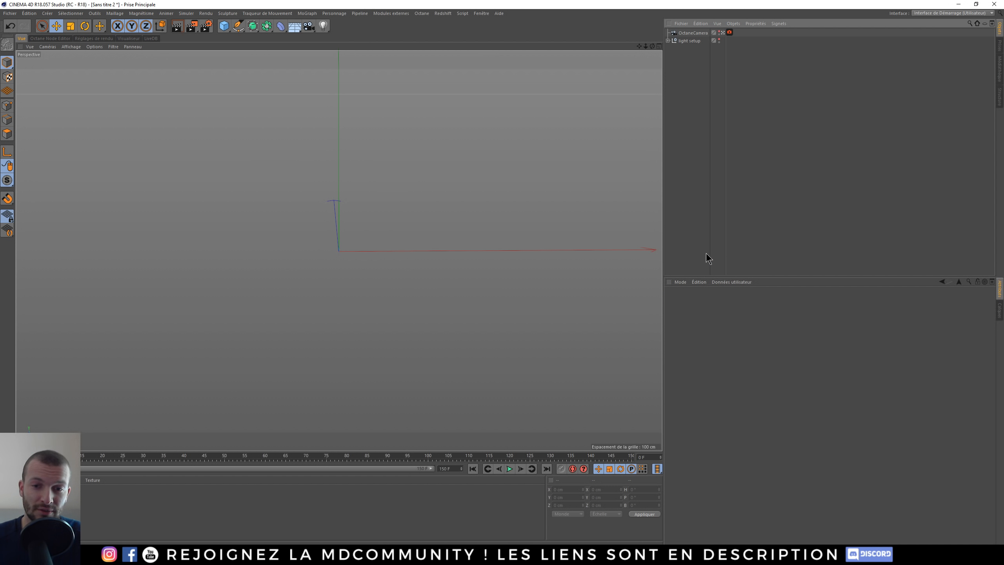
drag(703, 237, 636, 325)
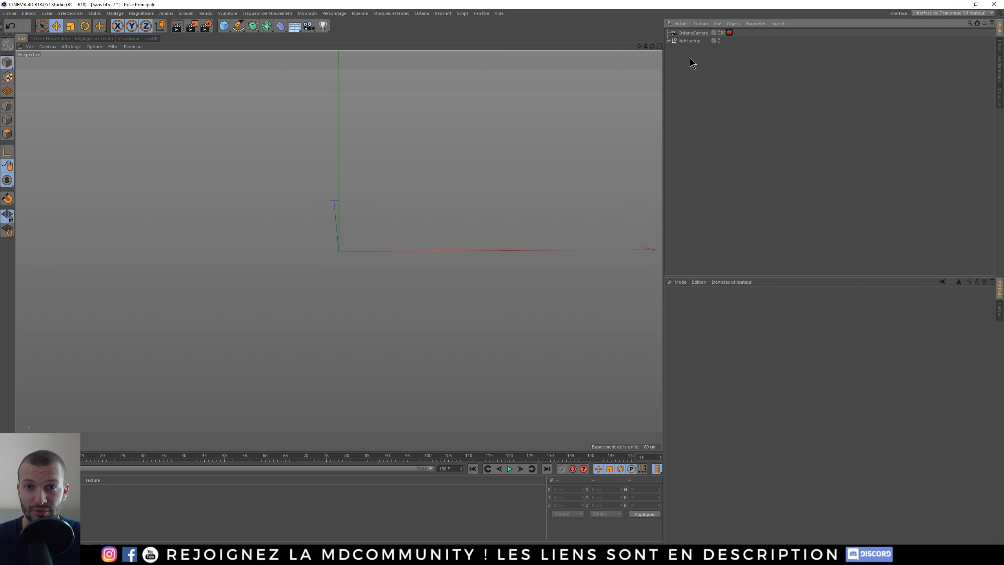
drag(691, 59, 640, 2)
click(784, 67)
click(728, 34)
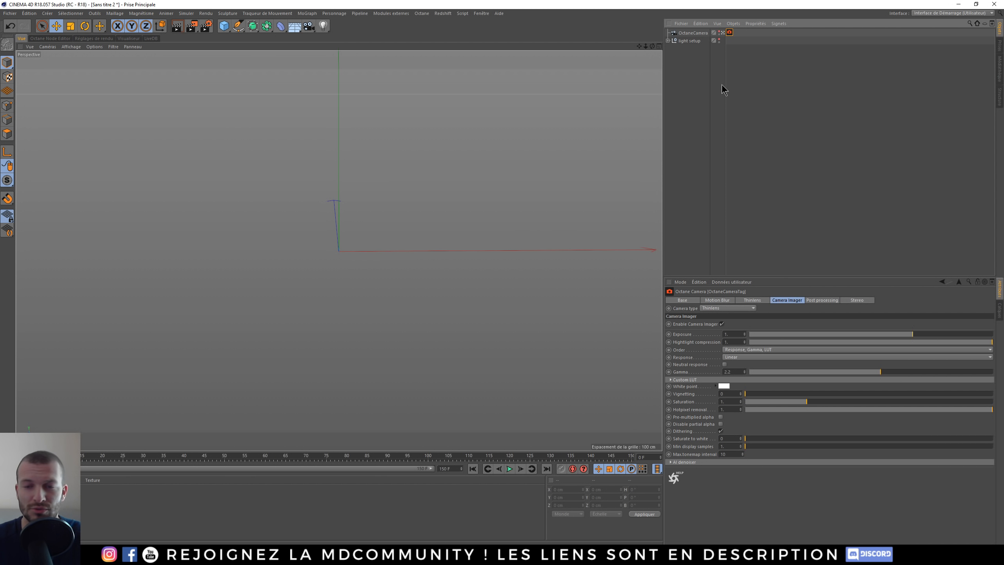
click(680, 155)
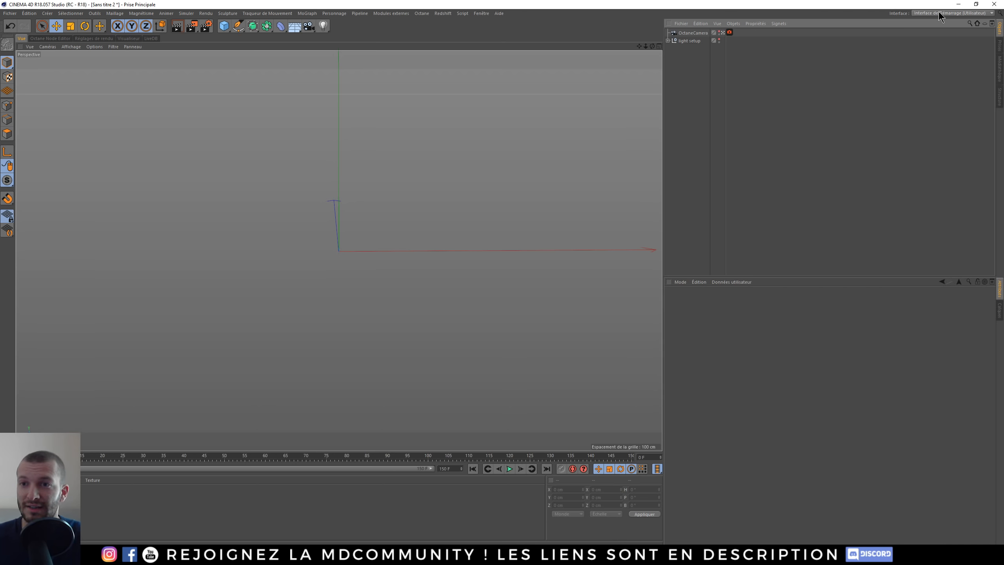
- Reload the Interface de Démarrage (Utilisateur) layout and move the floating Live Viewer window off the main screen
click(939, 16)
click(961, 51)
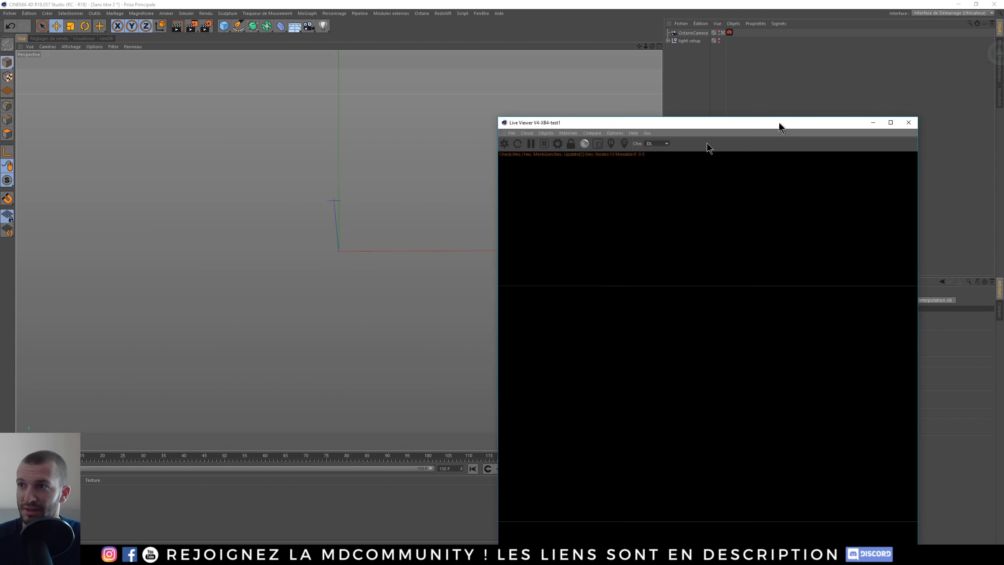
drag(778, 123, 521, 149)
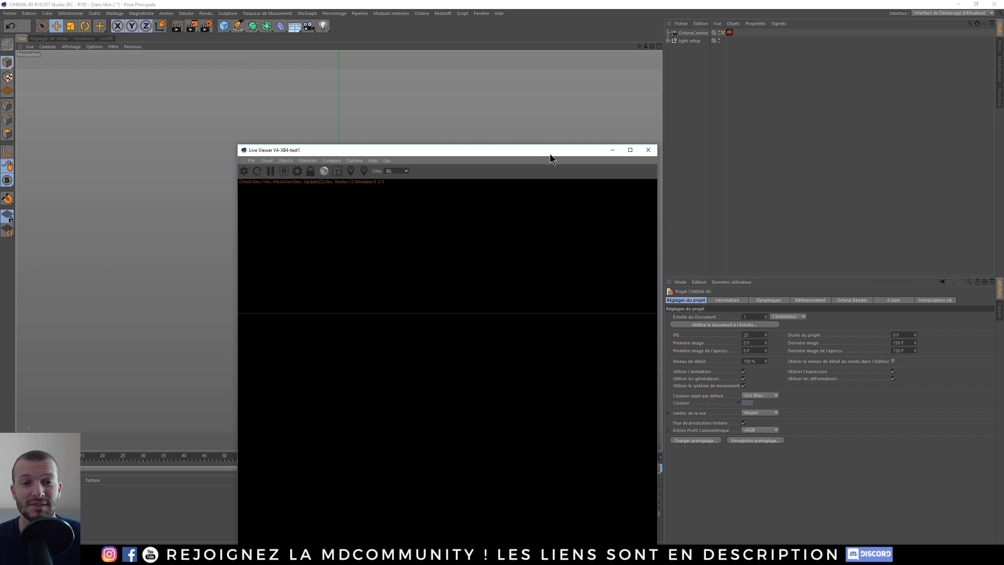
drag(539, 156, 1003, 64)
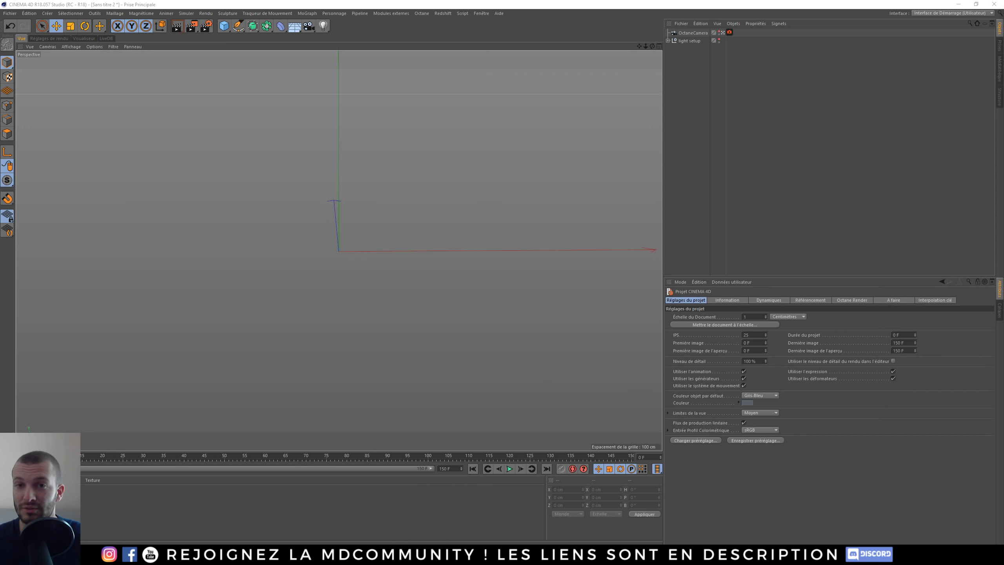
drag(1003, 127, 926, 133)
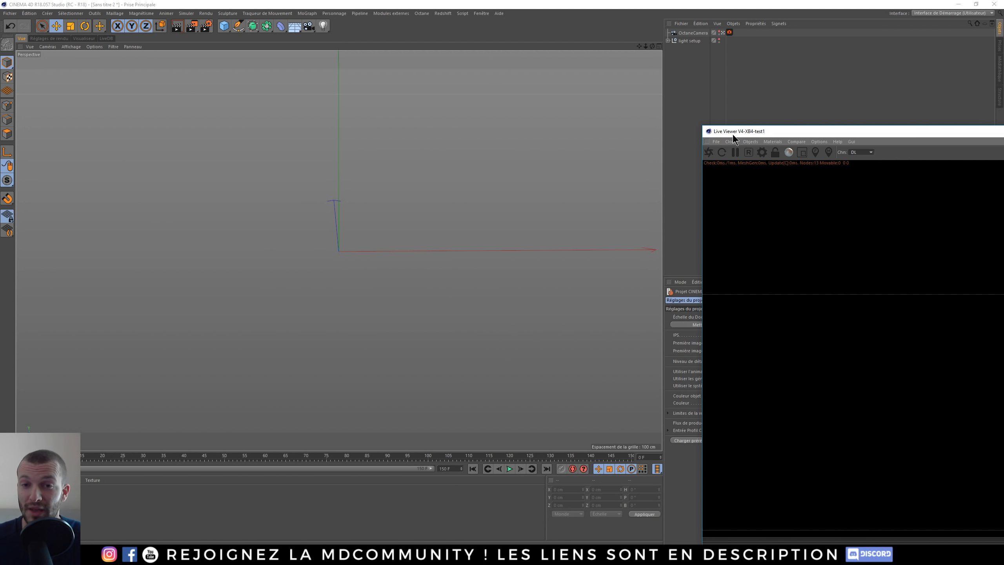
drag(734, 137, 1003, 19)
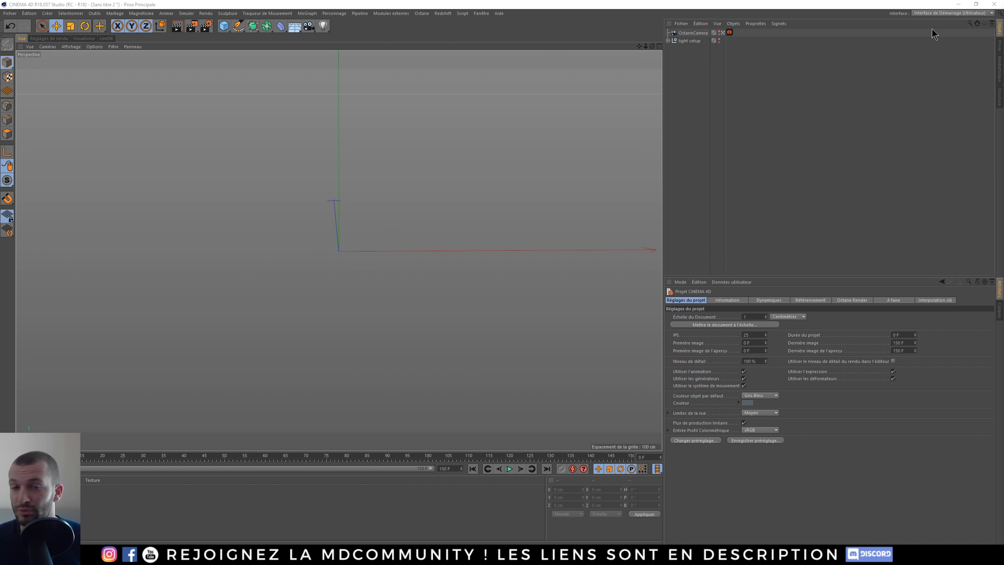
- Display the OctaneCamera tag's settings and clear the selection
click(730, 33)
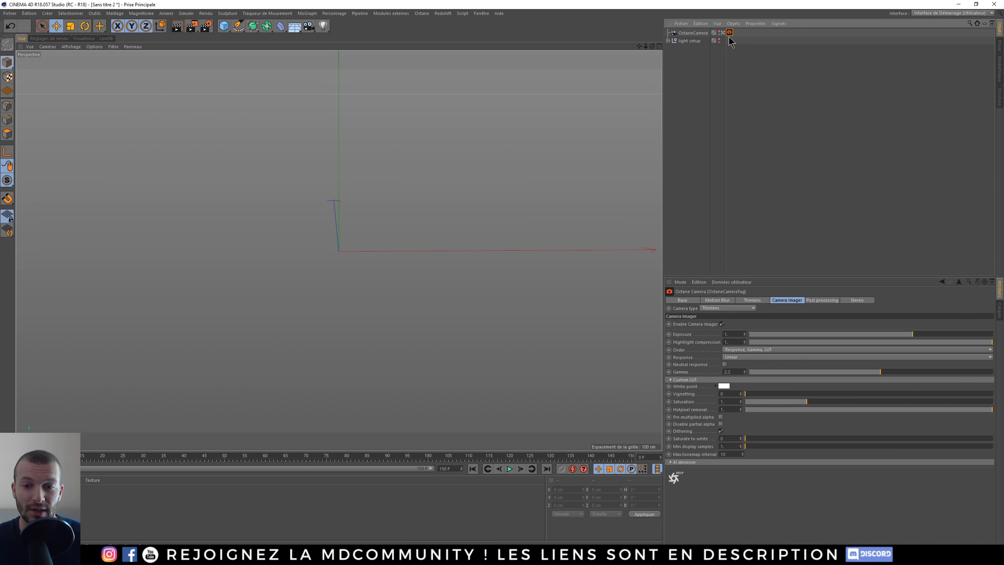
click(701, 105)
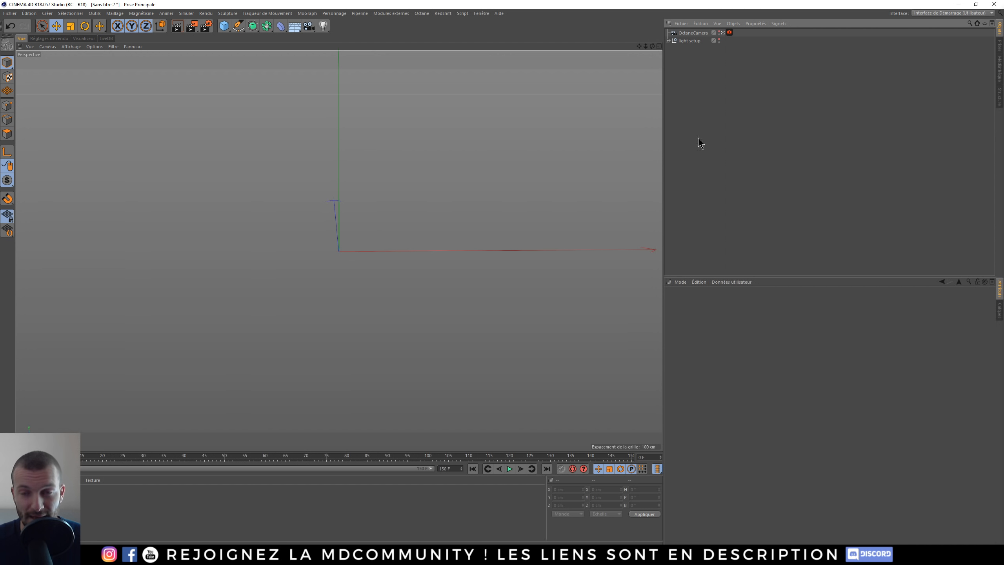
- Expand the light setup group, review its OctaneSky and OctaneDayLight objects, and collapse the group again
click(668, 41)
drag(708, 152, 690, 49)
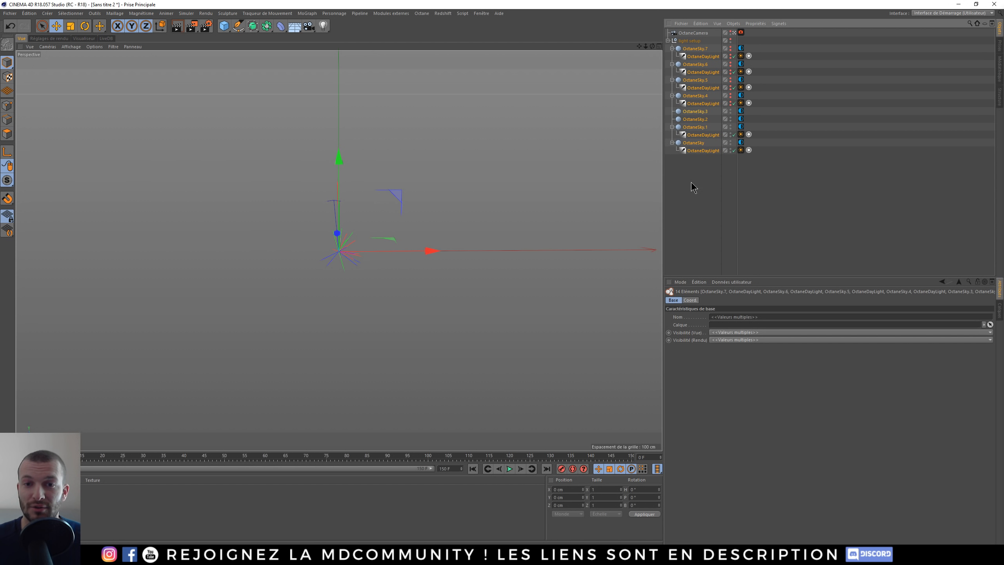
drag(692, 184, 700, 200)
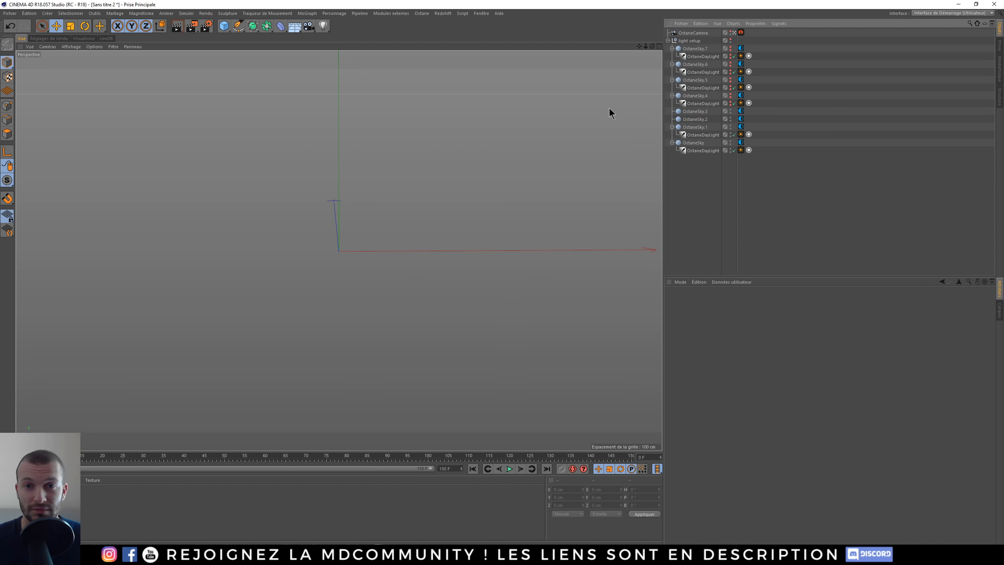
click(668, 41)
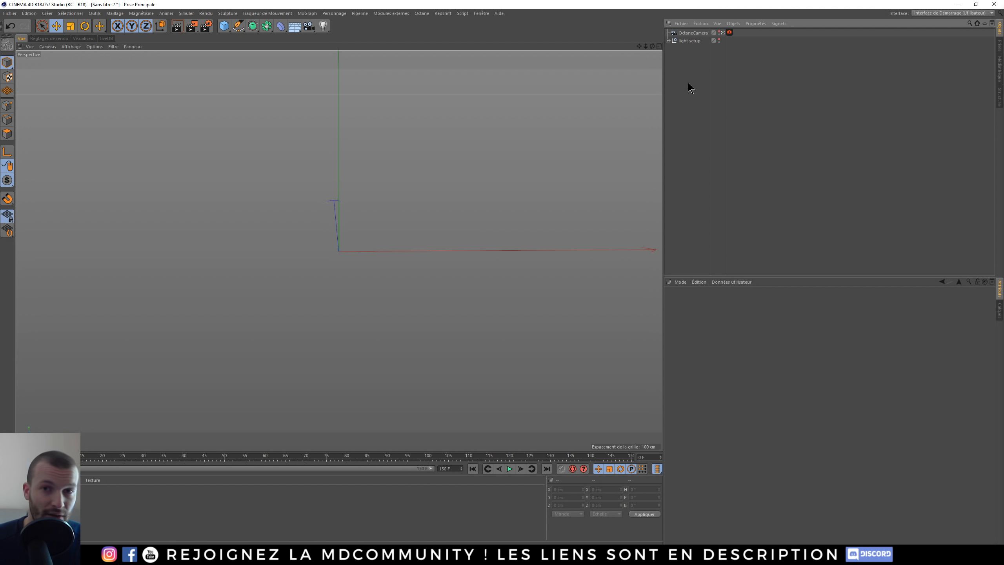
- Add a null object above the OctaneCamera and rename it with a long row of dashes as a separator
drag(224, 26, 240, 38)
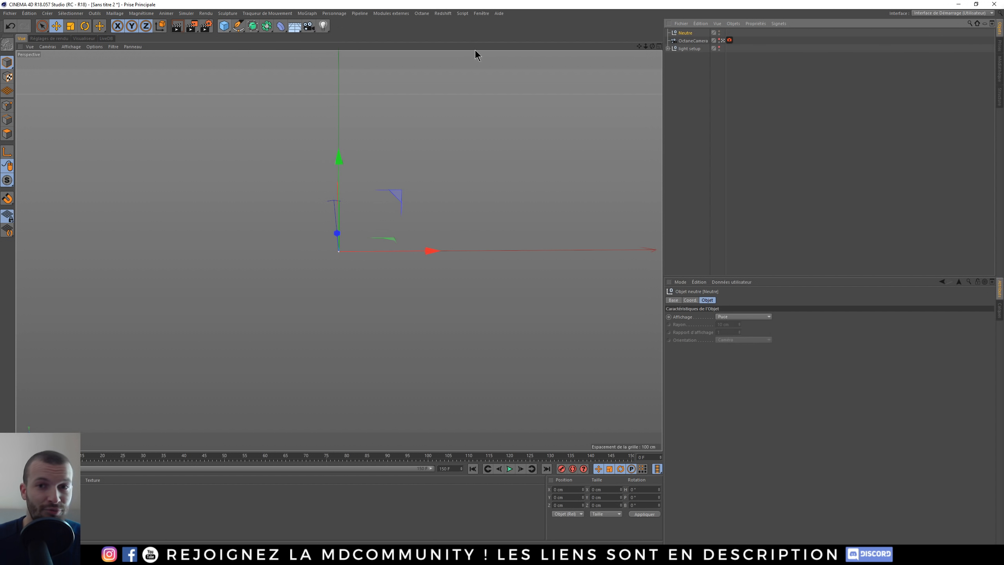
double_click(686, 33)
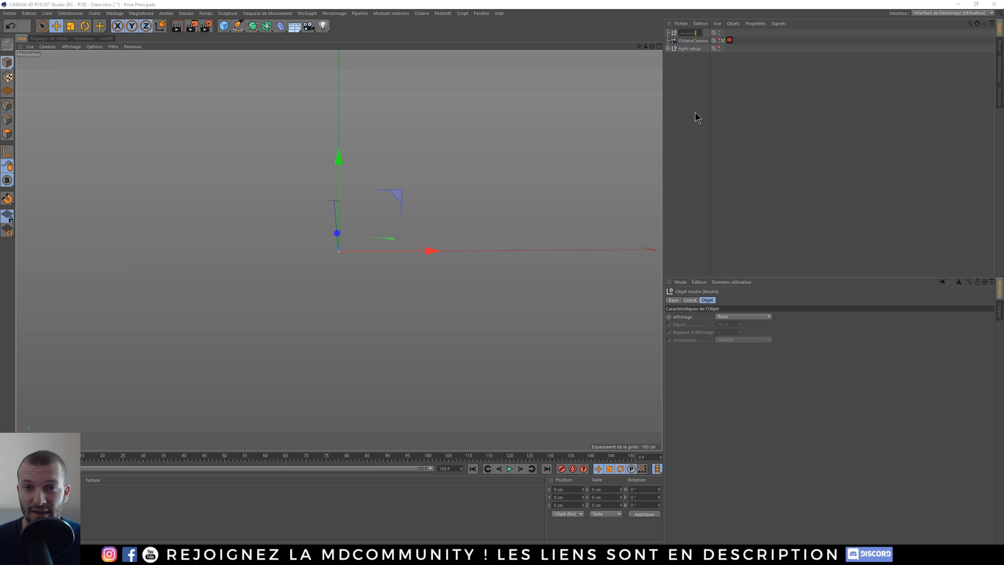
text(-----------------------------------------)
key(Return)
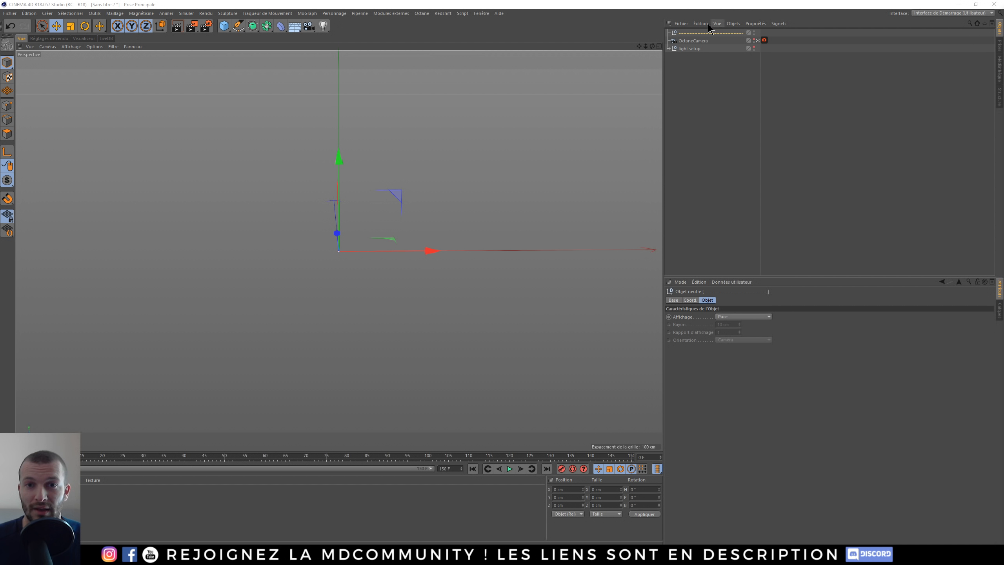
drag(695, 86, 573, 38)
click(707, 134)
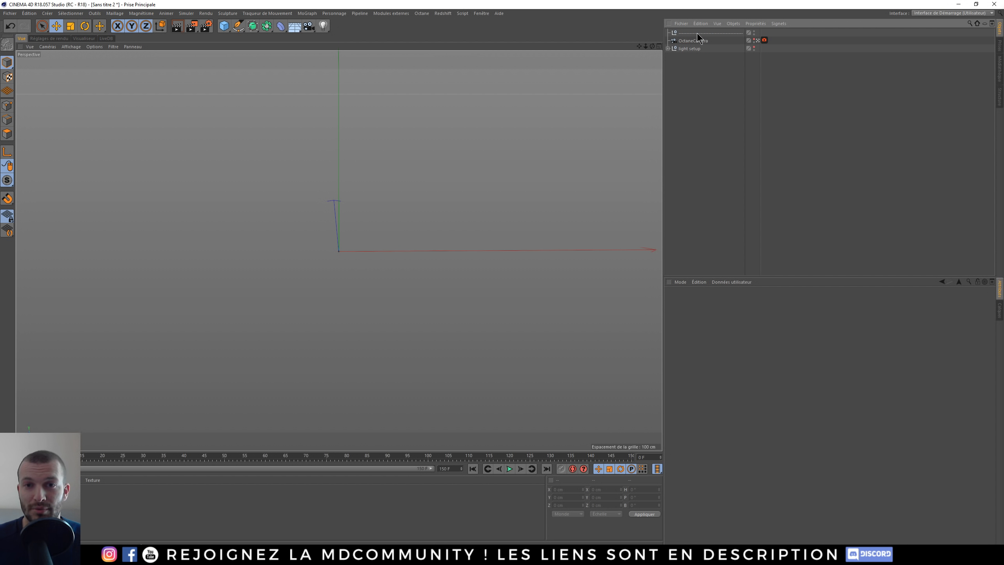
- Add four cubes above the dashed separator null and clear the selection
click(224, 26)
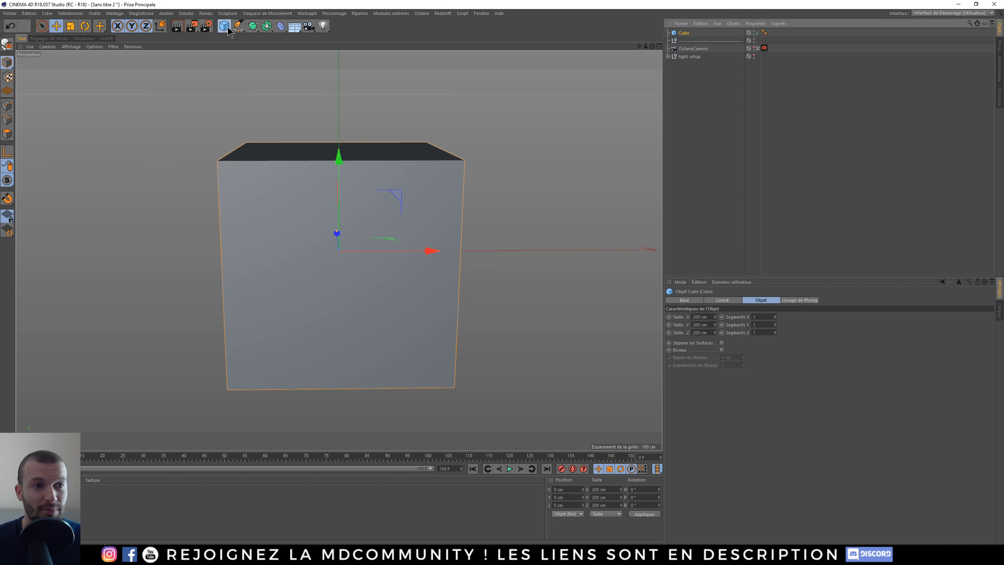
click(224, 26)
click(223, 26)
click(223, 26)
click(696, 64)
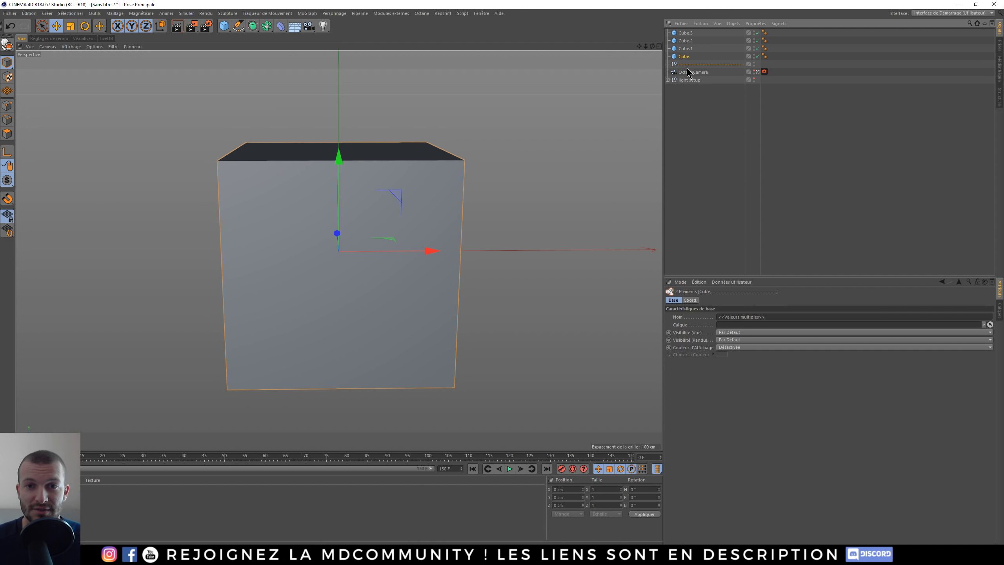
click(692, 72)
click(704, 96)
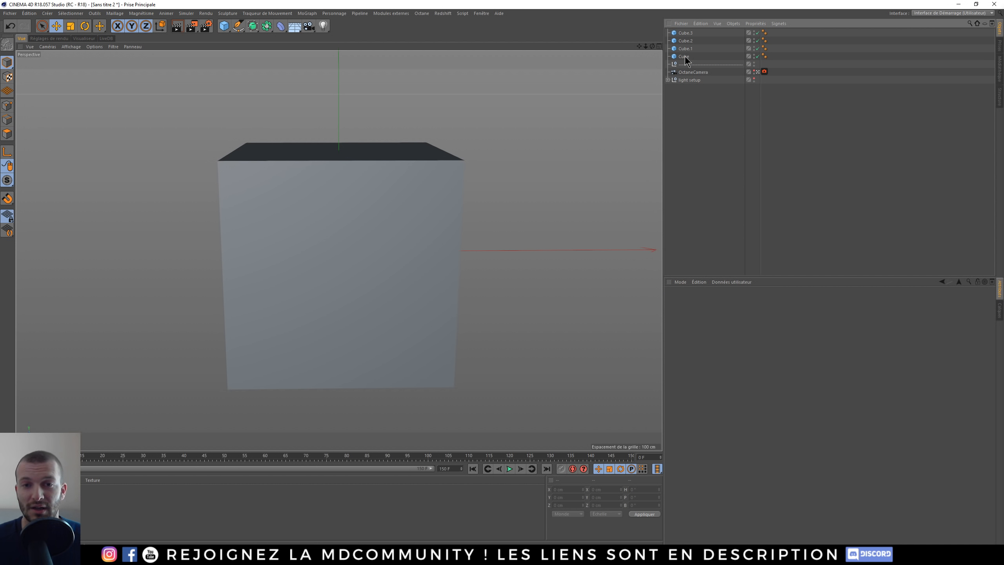
- Delete all objects from the scene and switch to the open project 2-erreur texture.c4d
key(ctrl+a)
key(Delete)
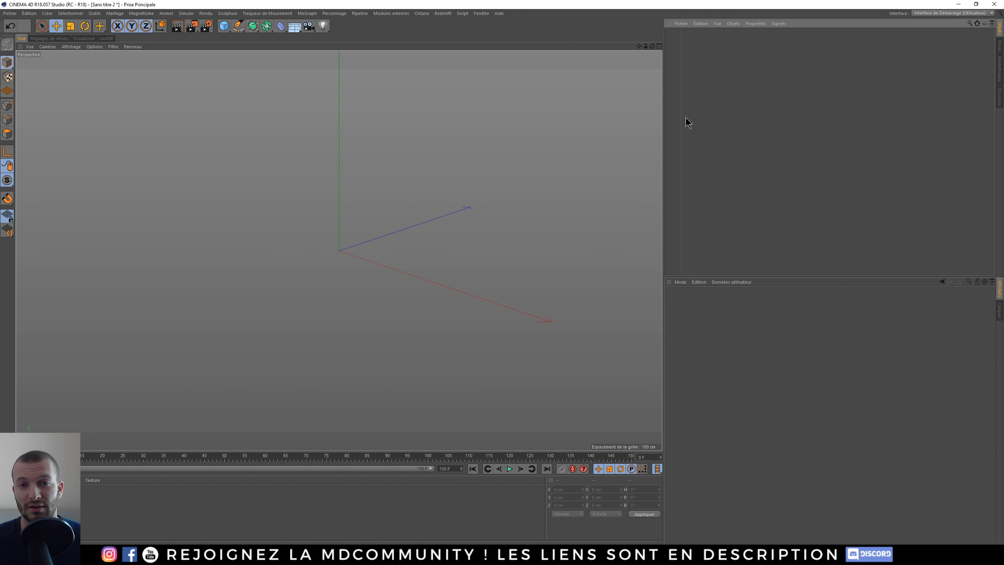
click(481, 13)
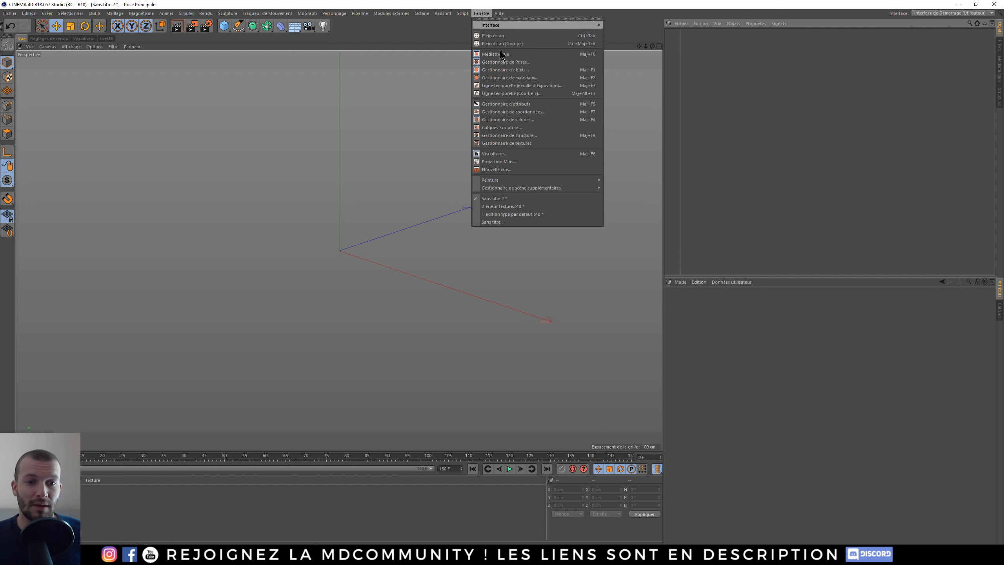
click(519, 206)
- Widen the object name column, make group 6 visible in the viewport, and expand its hierarchy
drag(680, 77, 744, 91)
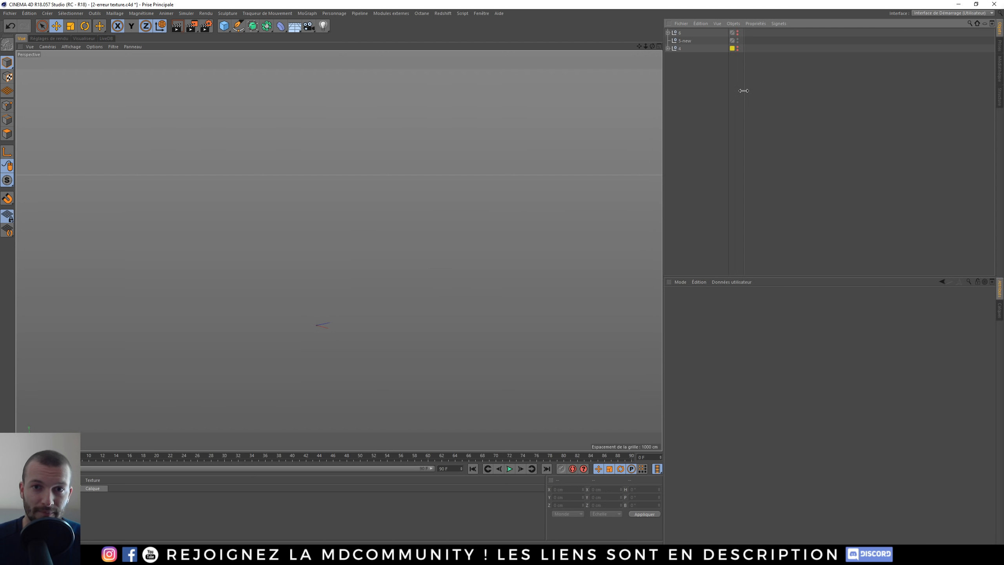
click(737, 39)
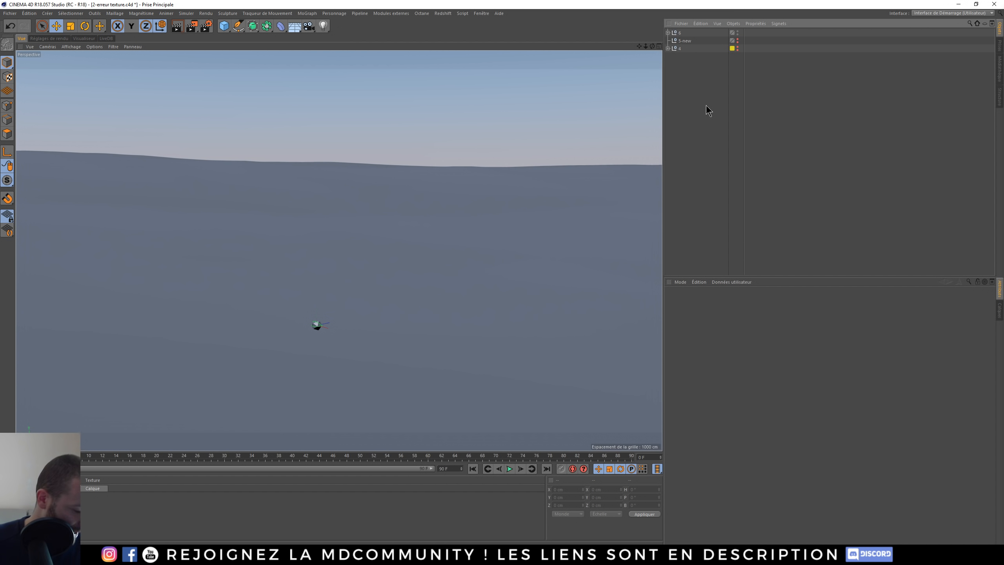
click(668, 32)
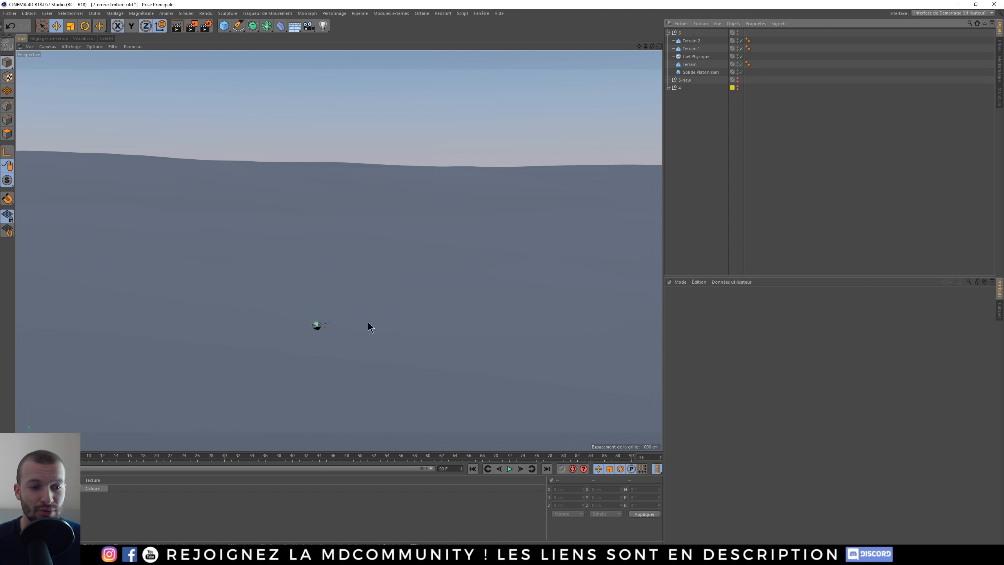
- Render the perspective view from different angles around the small solid, and select Terrain.2
scroll(306, 330, down, 3)
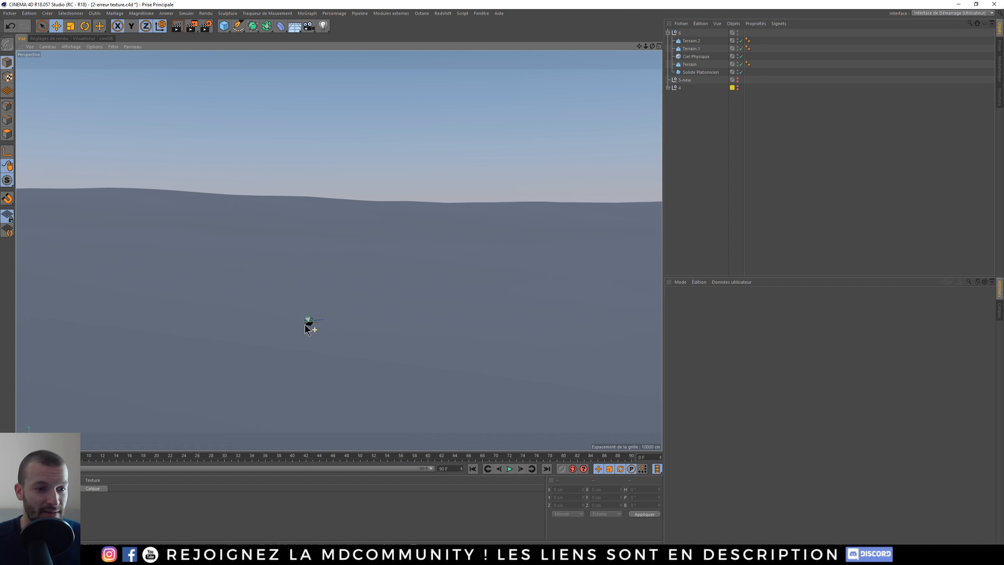
alt+drag(304, 325, 307, 326)
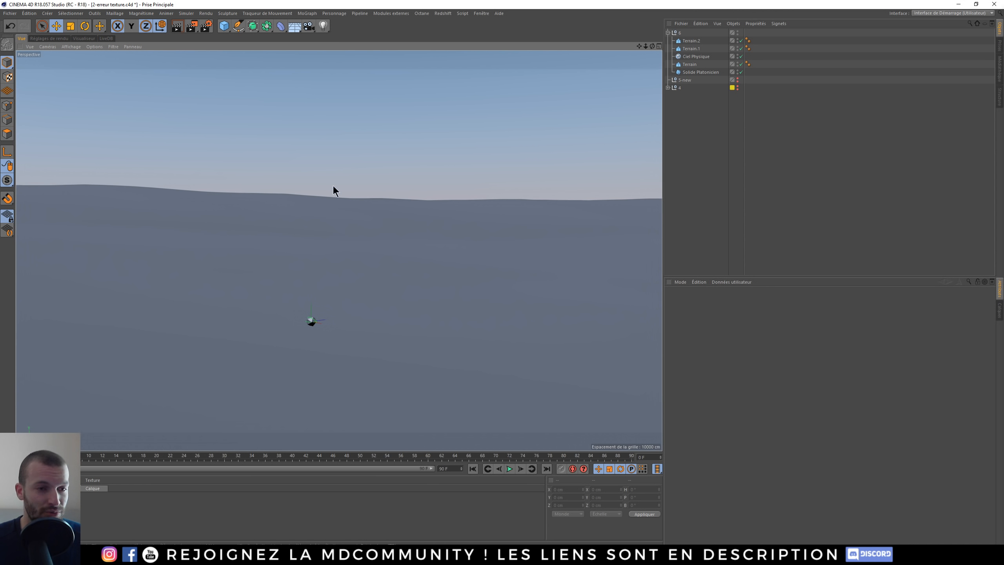
key(ctrl+r)
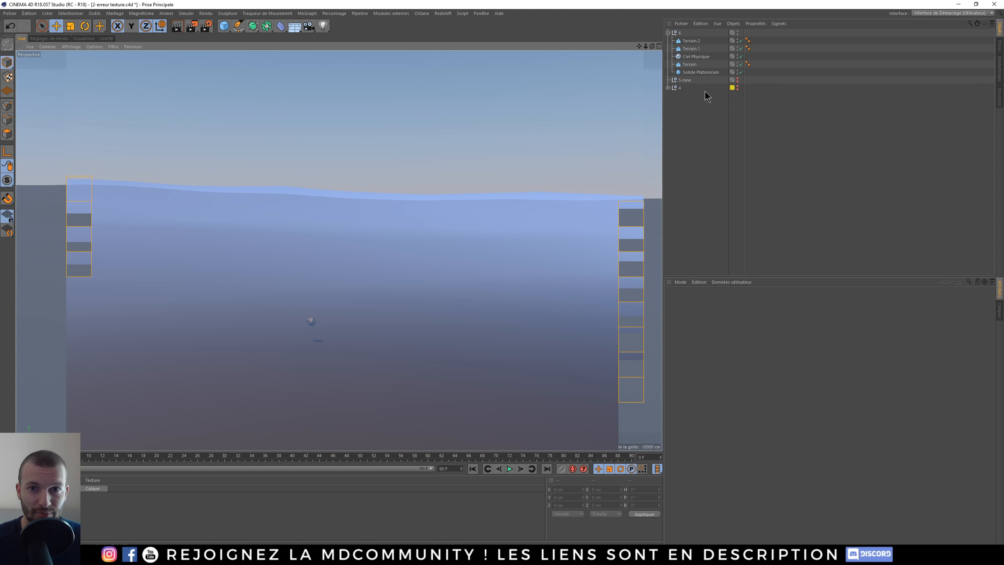
click(690, 40)
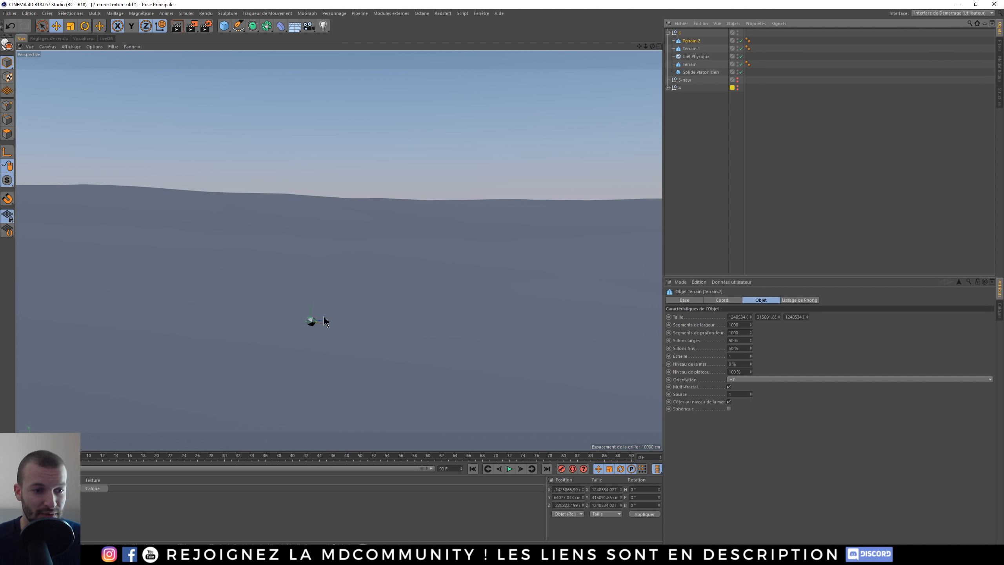
alt+drag(312, 327, 637, 327)
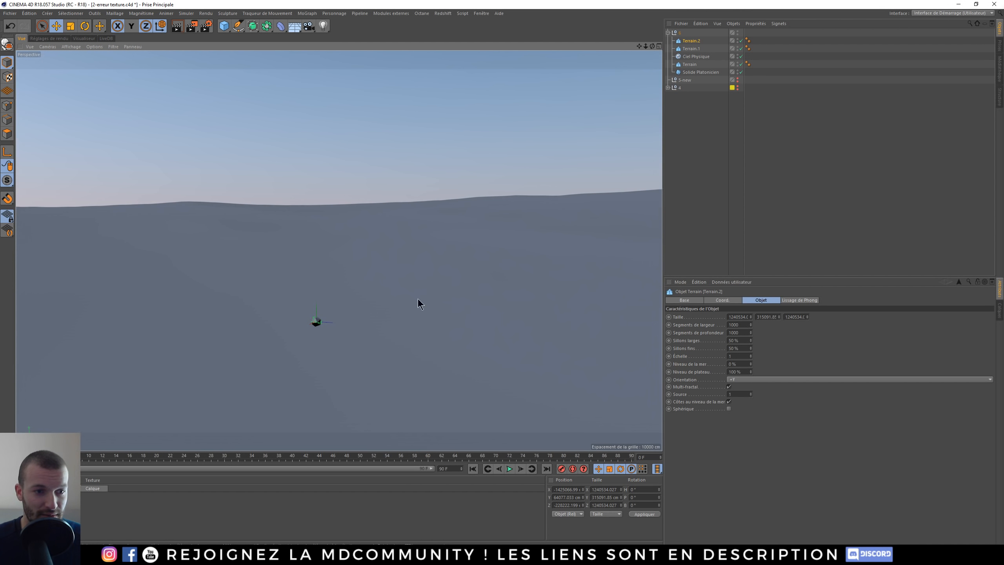
alt+drag(315, 322, 307, 315)
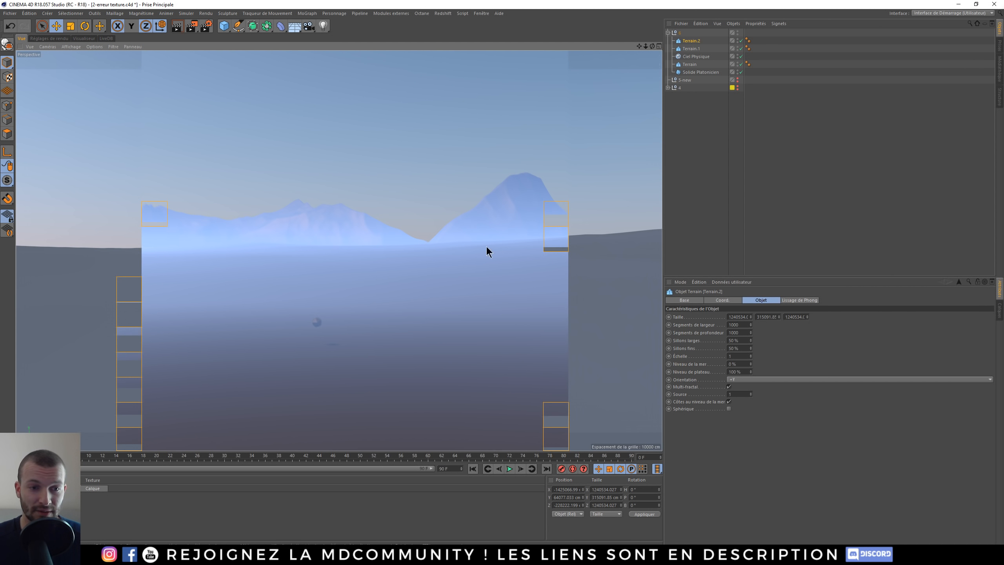
- Examine how the distant terrain is displayed in the viewport from different distances and viewpoints
alt+drag(331, 228, 658, 237)
alt+right_drag(331, 229, 633, 239)
alt+drag(256, 444, 272, 434)
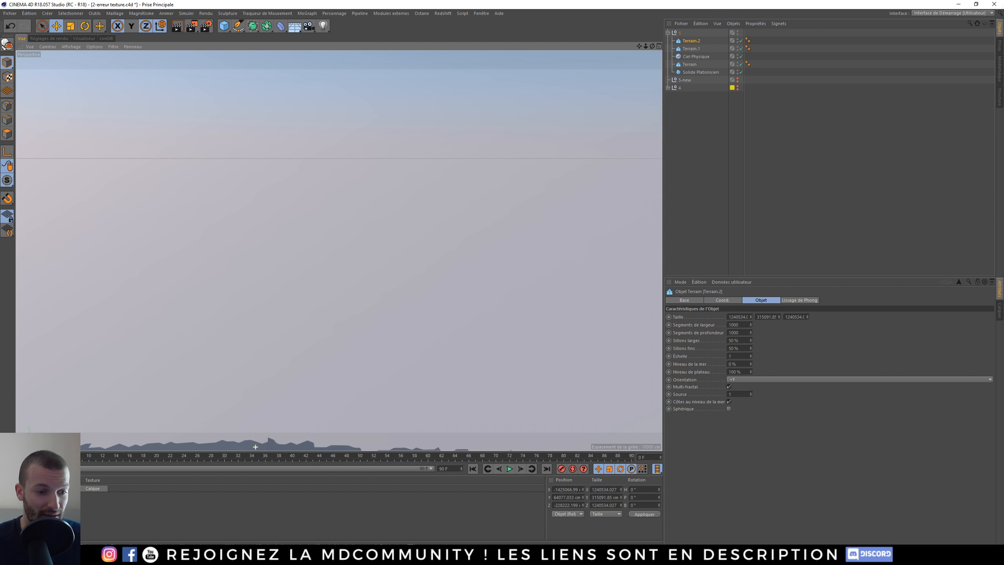
alt+middle_drag(273, 434, 330, 227)
alt+right_drag(333, 233, 388, 273)
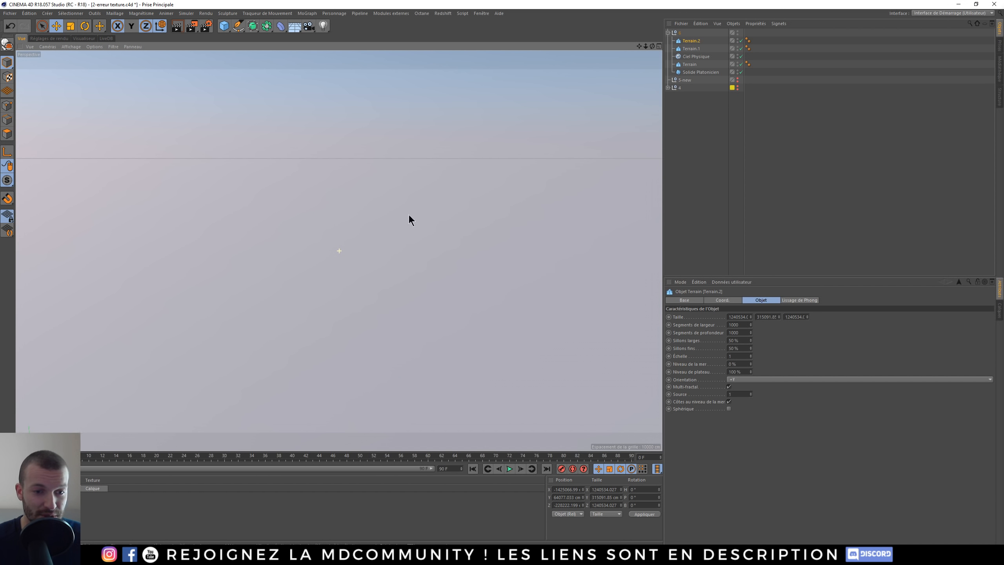
alt+middle_drag(421, 256, 433, 297)
alt+right_drag(432, 297, 287, 306)
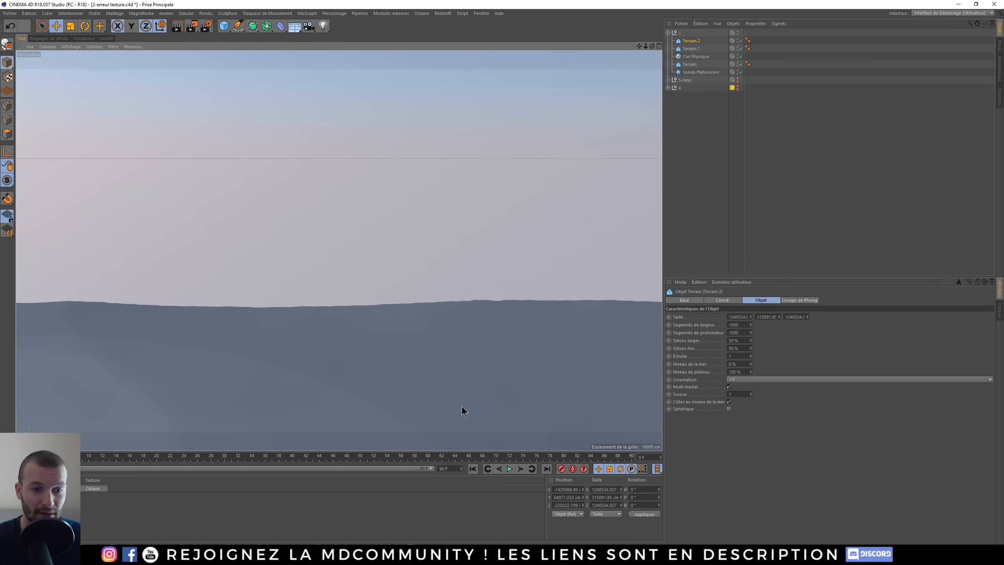
alt+middle_drag(461, 405, 364, 173)
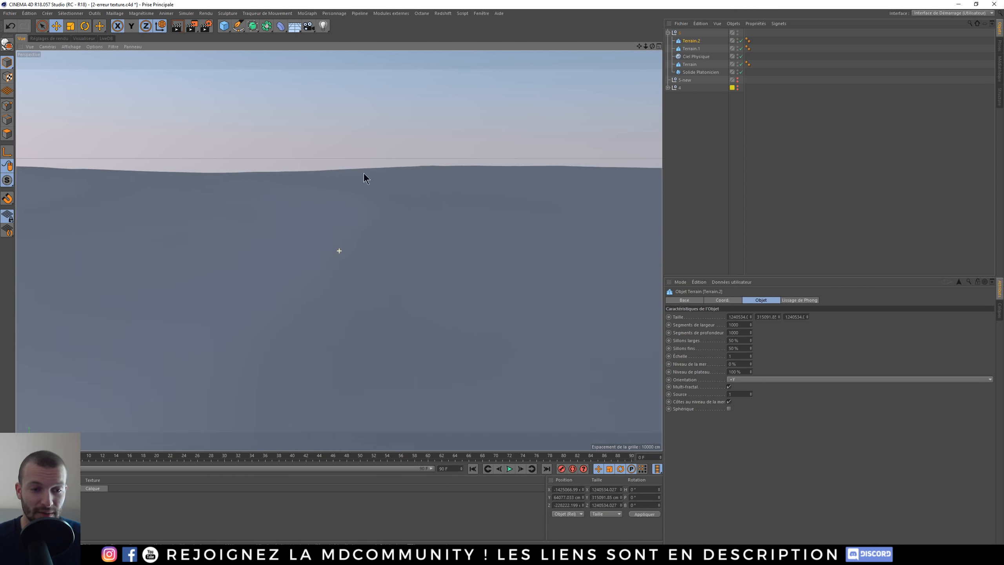
- Frame the Solide Platonicien in the perspective view and examine its display up close from several angles
click(697, 73)
key(o)
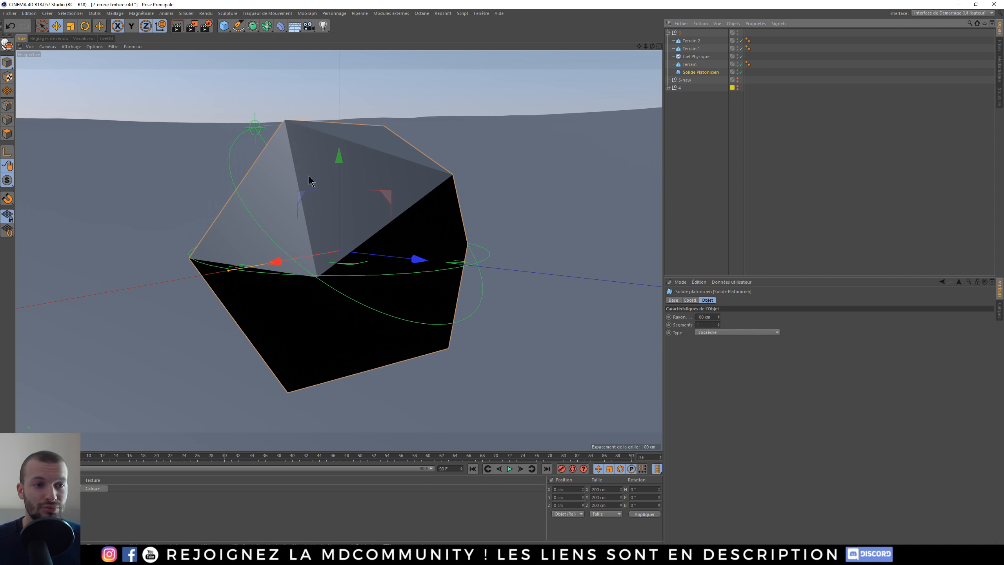
alt+drag(309, 175, 305, 132)
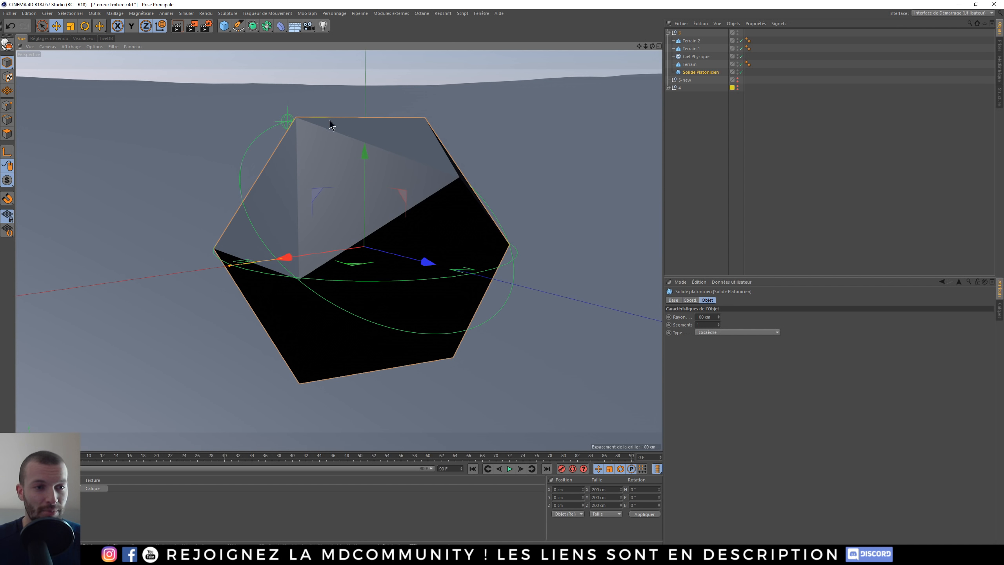
alt+right_drag(297, 118, 637, 160)
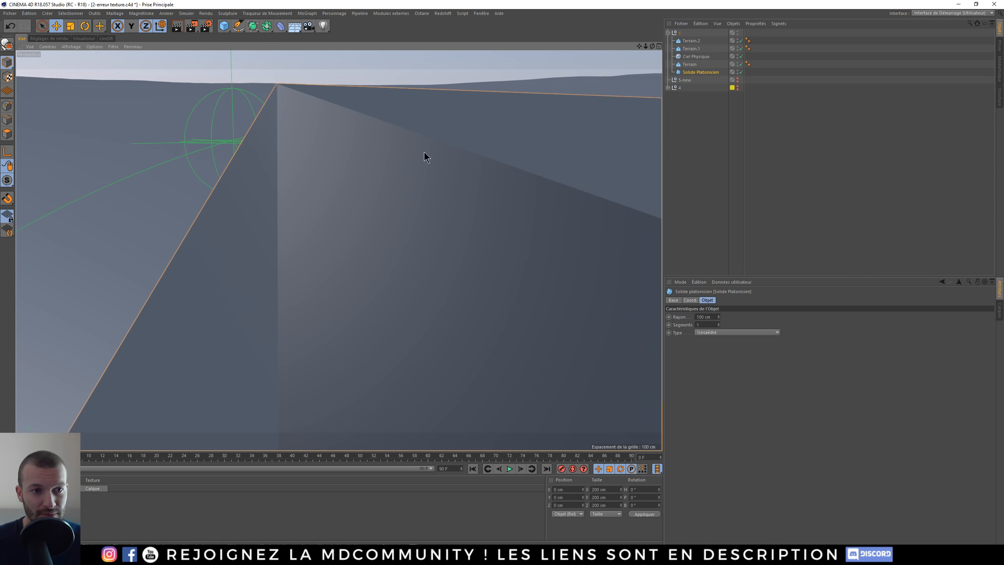
alt+drag(356, 147, 321, 151)
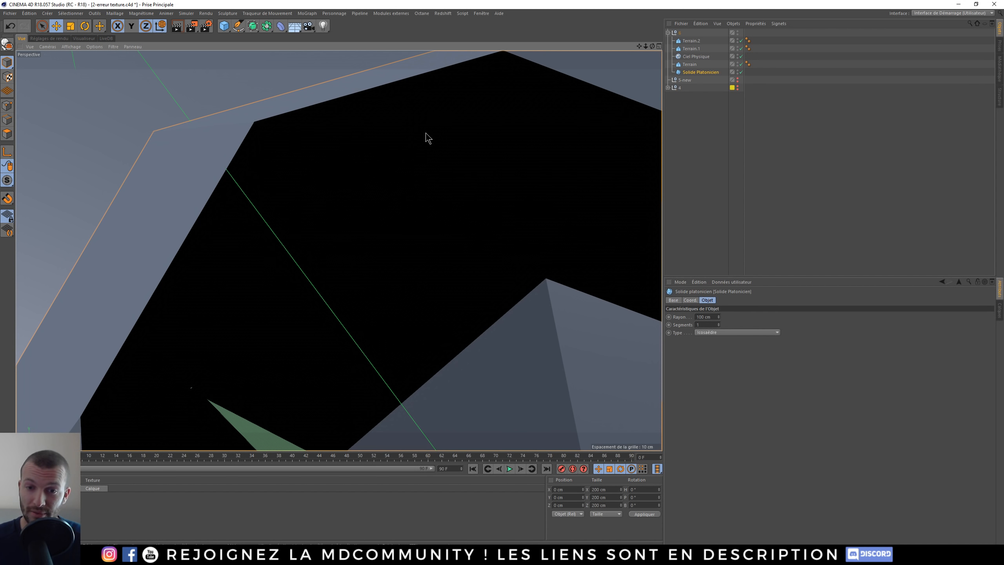
alt+right_drag(467, 211, 344, 217)
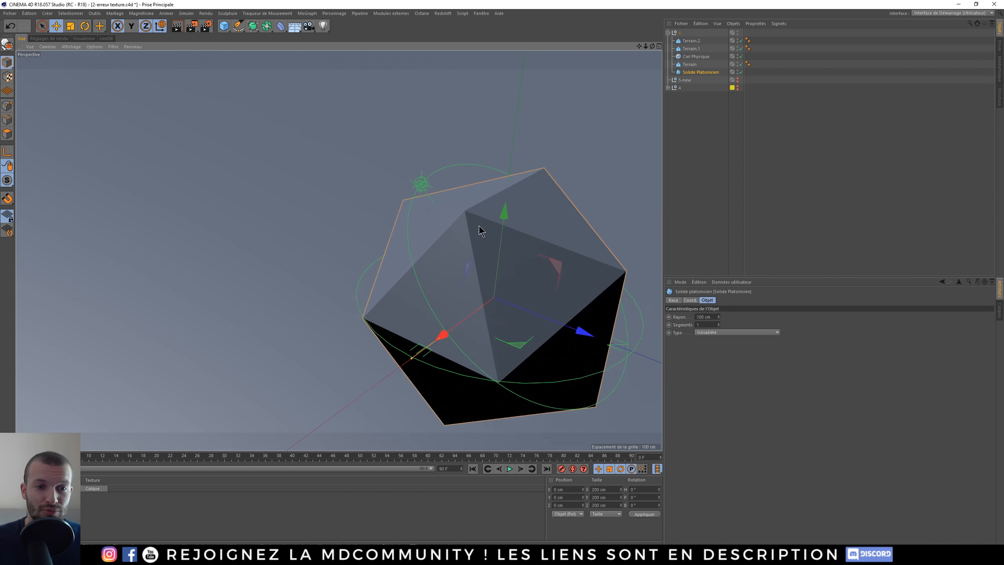
alt+drag(478, 226, 469, 268)
- Set Limites de la vue to Enorme in the project settings and inspect the distant mountains in the viewport
key(ctrl+d)
scroll(470, 268, down, 5)
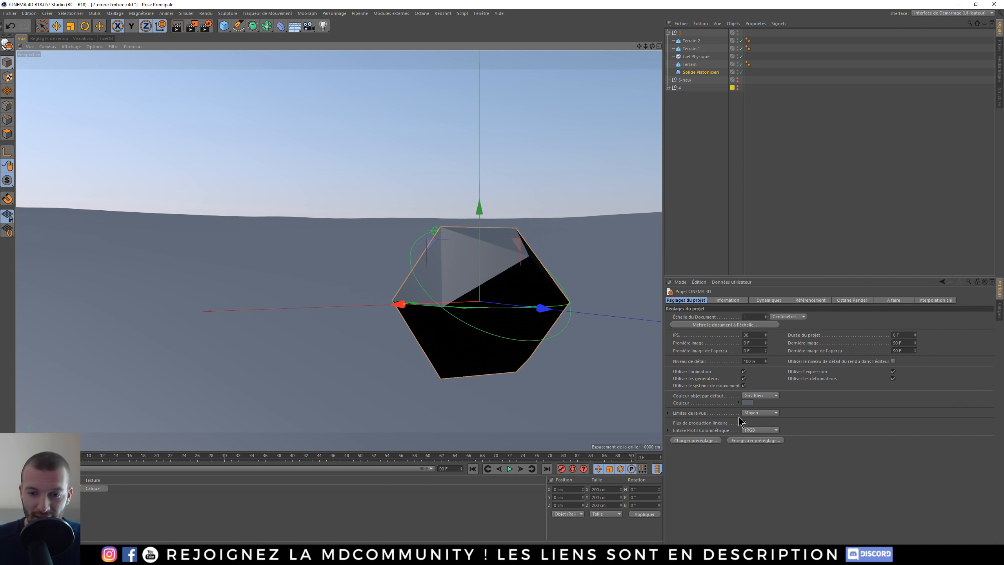
click(755, 413)
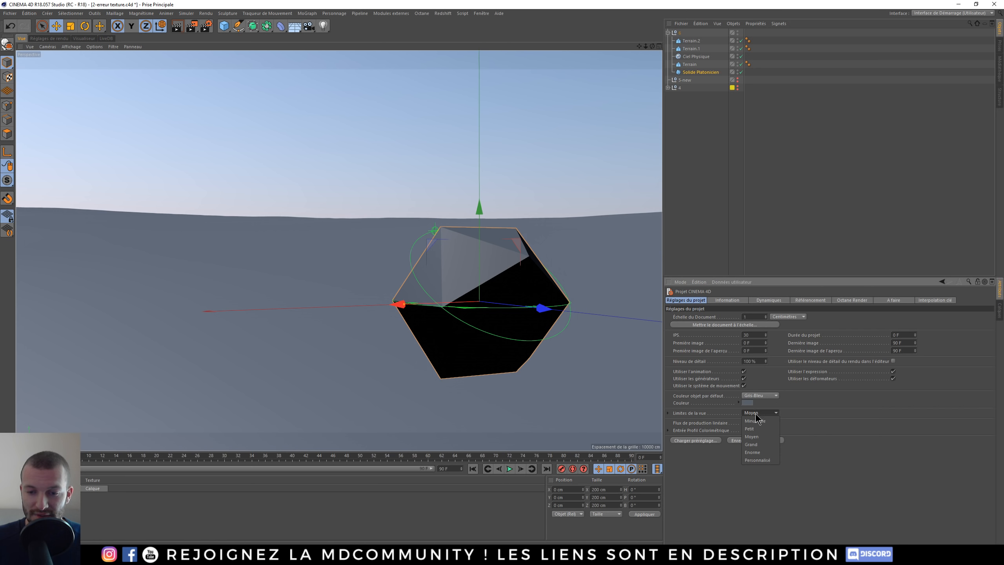
click(762, 454)
alt+drag(506, 291, 483, 225)
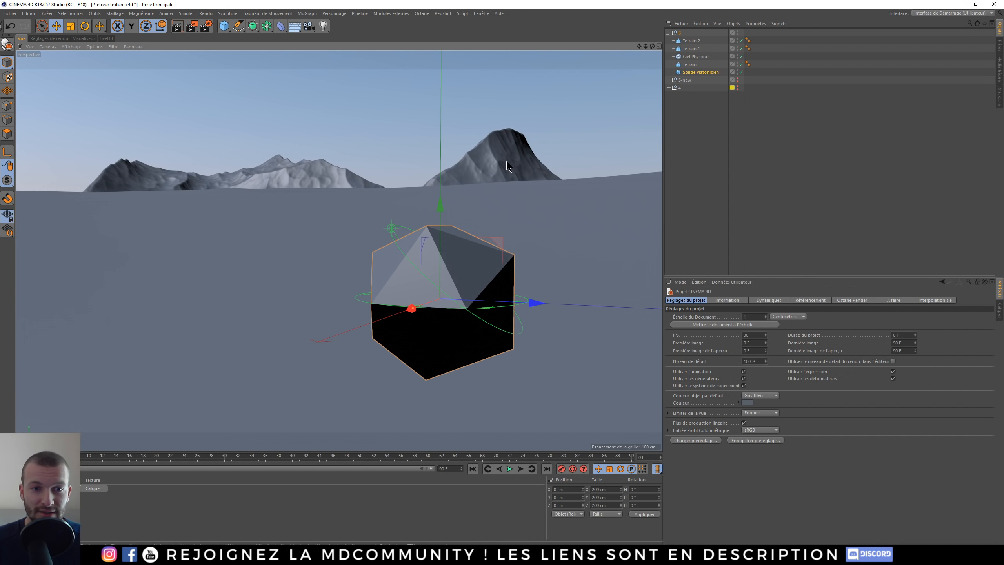
scroll(497, 154, up, 10)
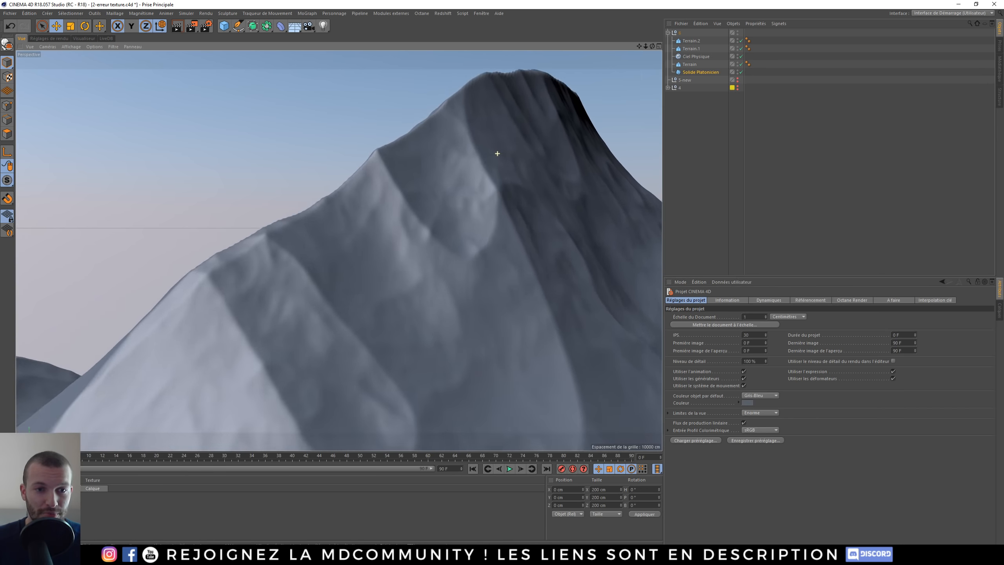
scroll(497, 153, up, 4)
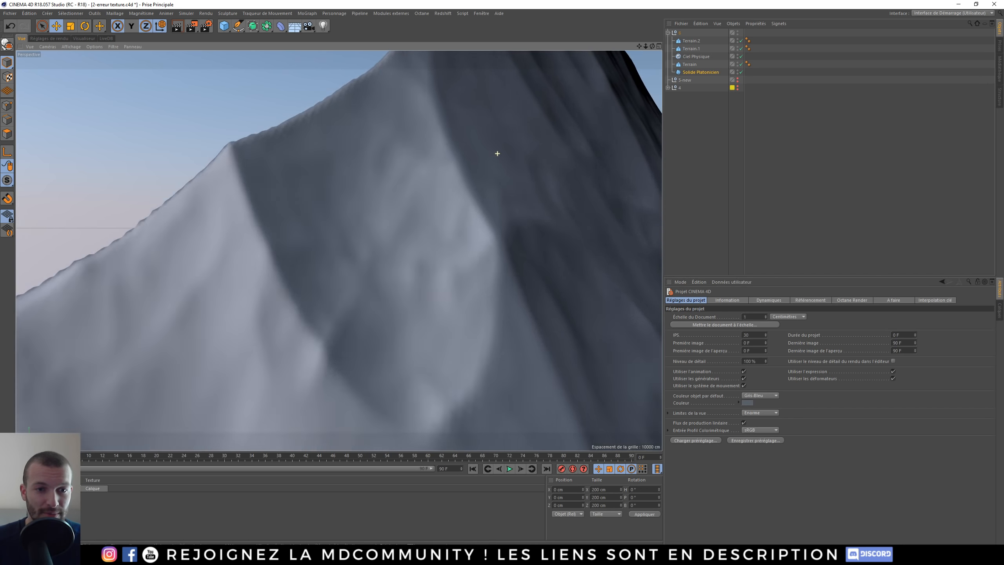
- Examine how the distant mountains and the Solide Platonicien display with the Enorme view limits, from far away and up close
scroll(497, 154, down, 8)
alt+right_drag(652, 241, 493, 238)
key(o)
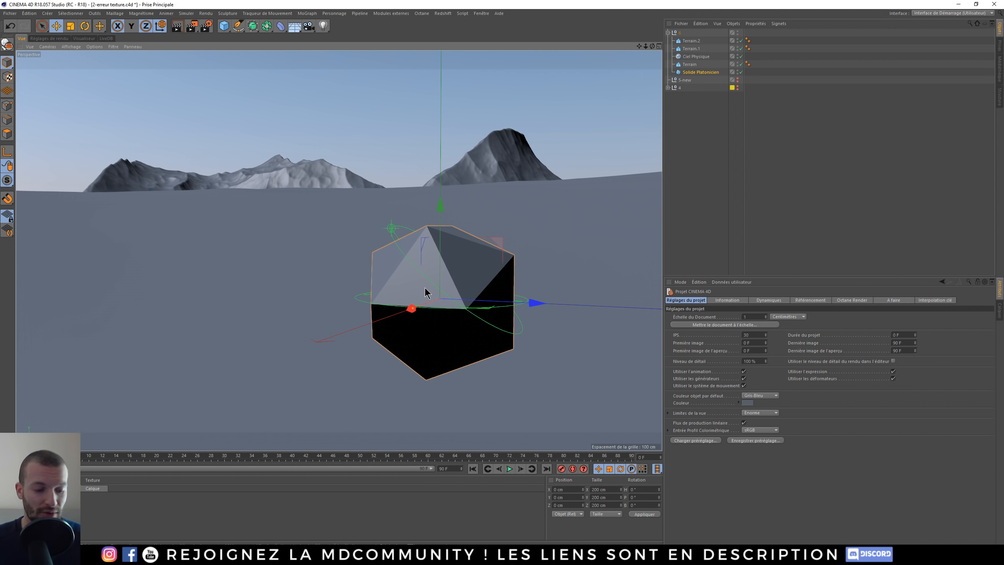
key(ctrl+shift+z)
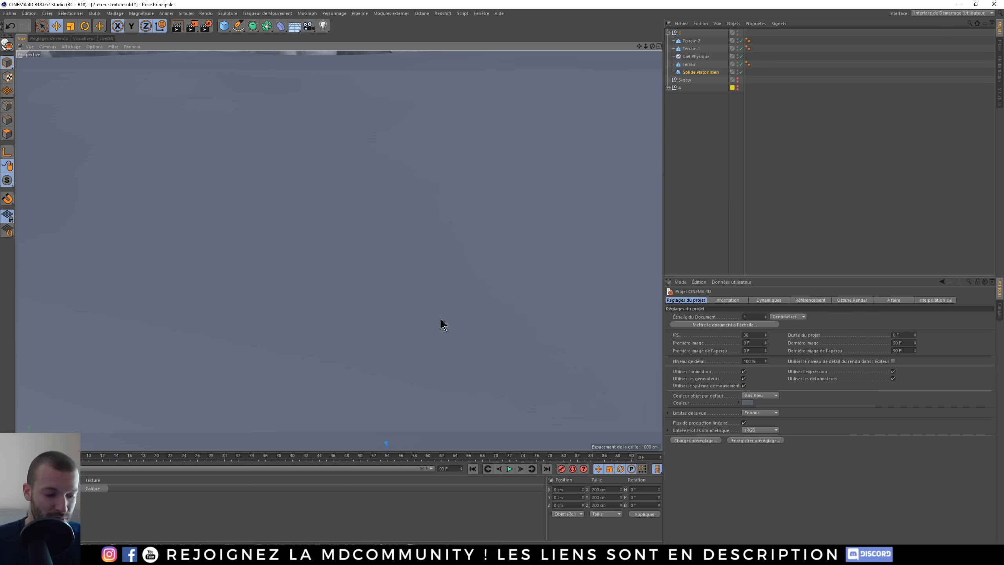
key(o)
alt+right_drag(426, 232, 664, 255)
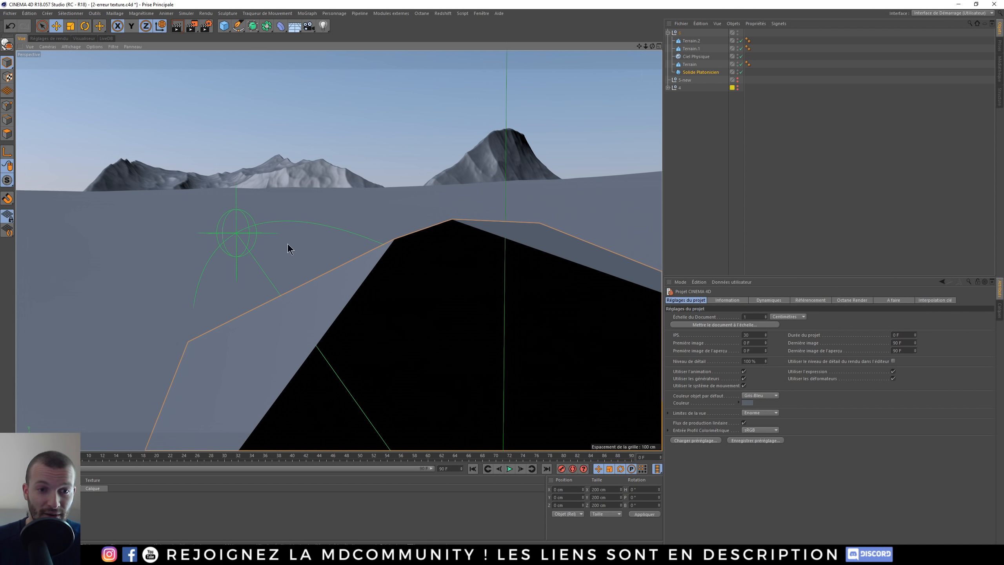
alt+drag(511, 232, 516, 250)
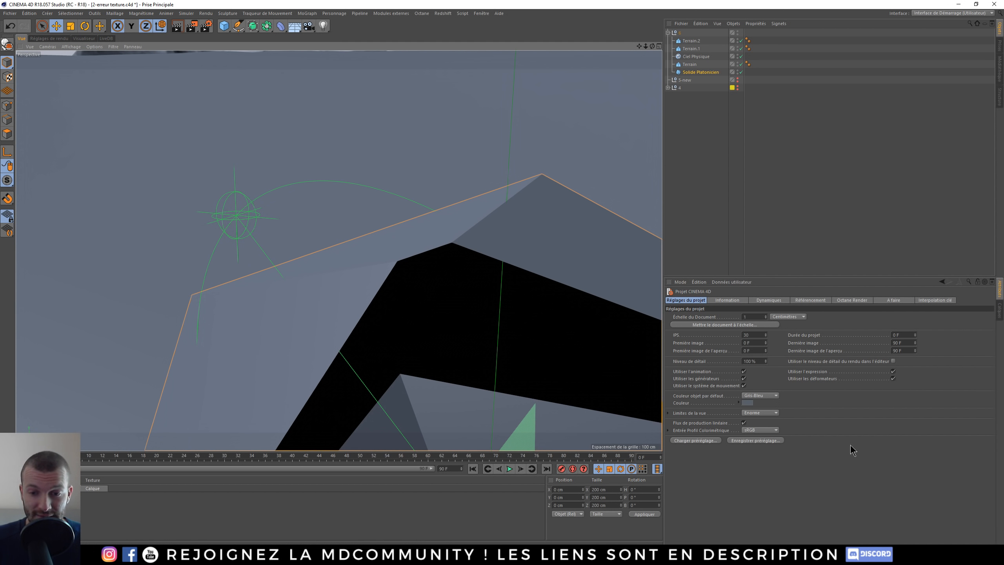
- Reduce Limites de la vue to Minuscule in the project settings and inspect the solid up close
scroll(757, 414, up, 4)
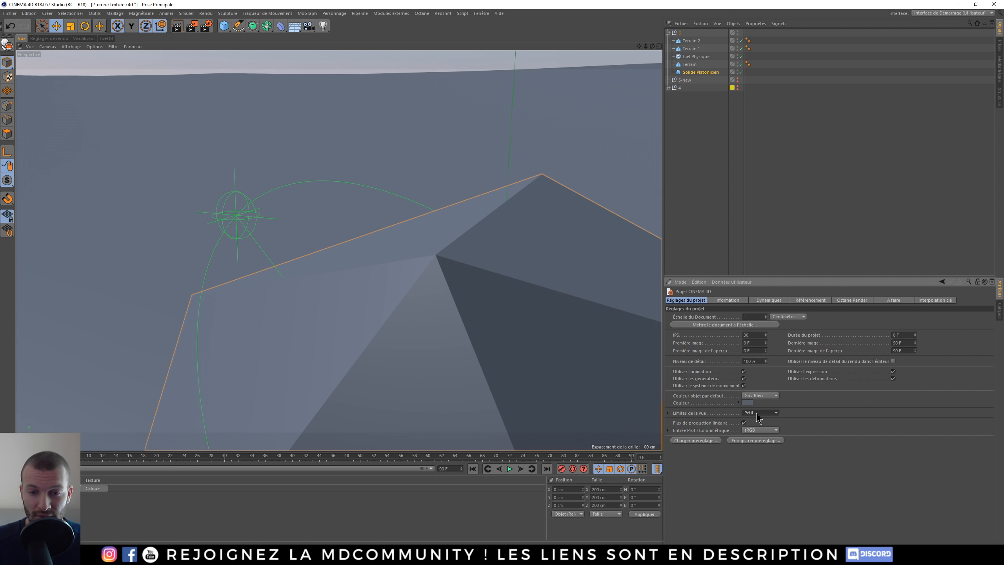
mouse_move(438, 254)
alt+right_down()
mouse_move(488, 259)
mouse_move(427, 254)
alt+right_up()
alt+right_drag(281, 288, 334, 267)
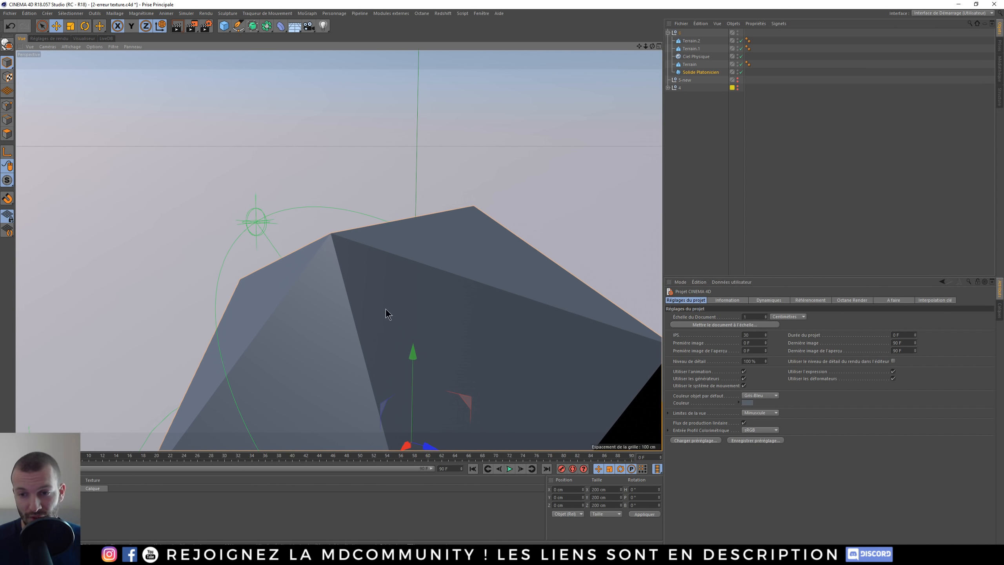
- Place the project's key Interpolation parameter in the viewport as an on-screen control, and use it to switch to Linéaire and back to Spline
click(937, 300)
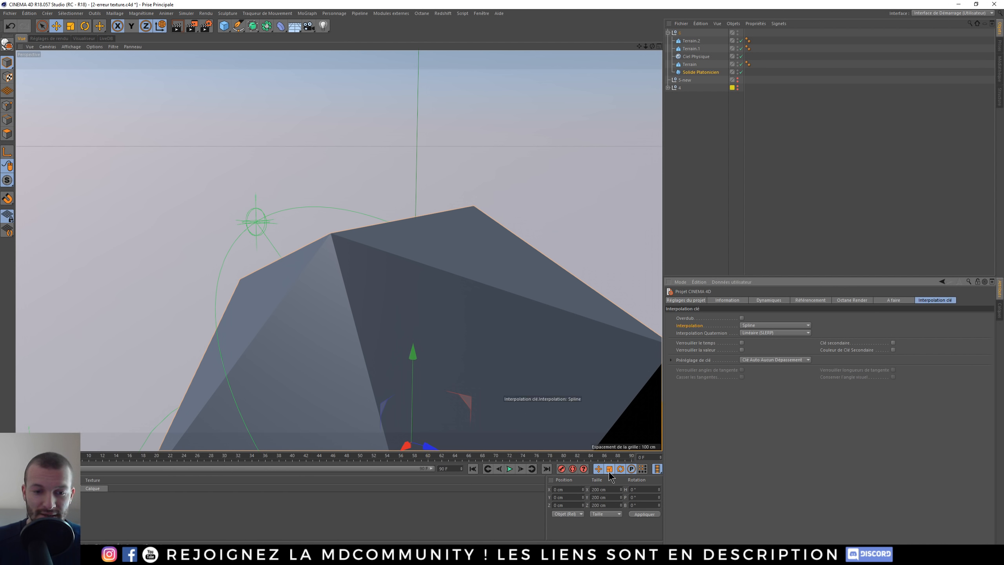
click(556, 399)
click(567, 412)
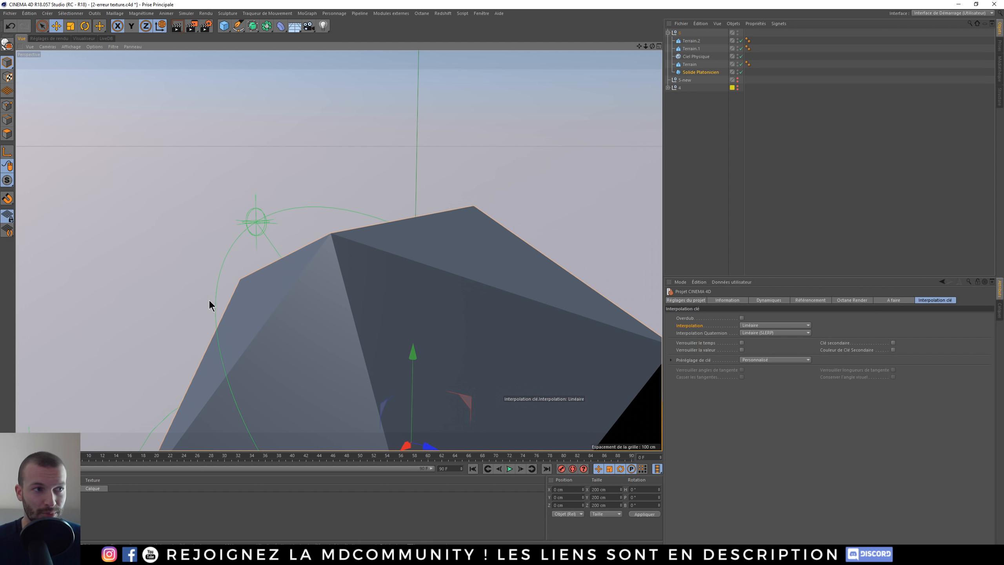
click(29, 59)
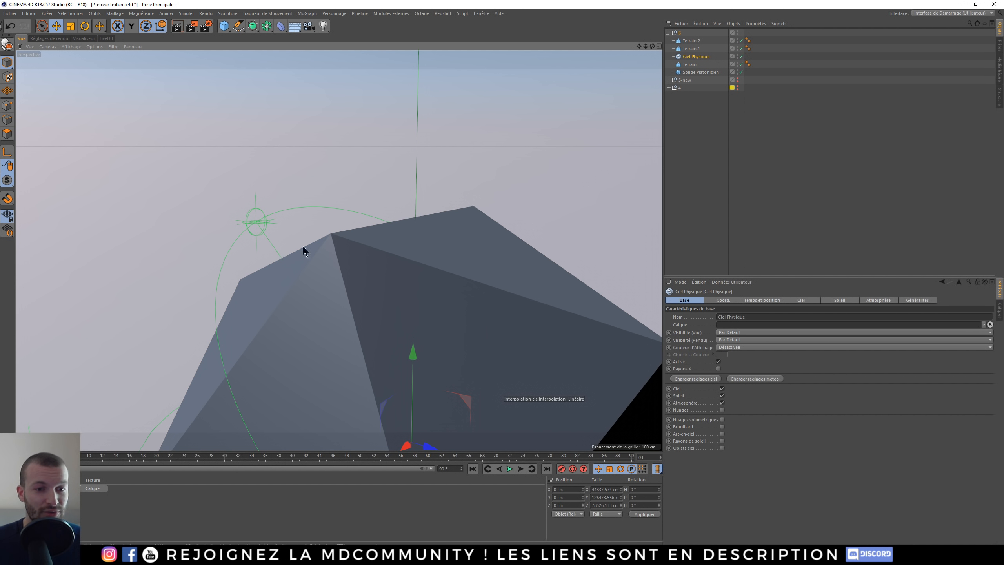
click(571, 399)
click(581, 412)
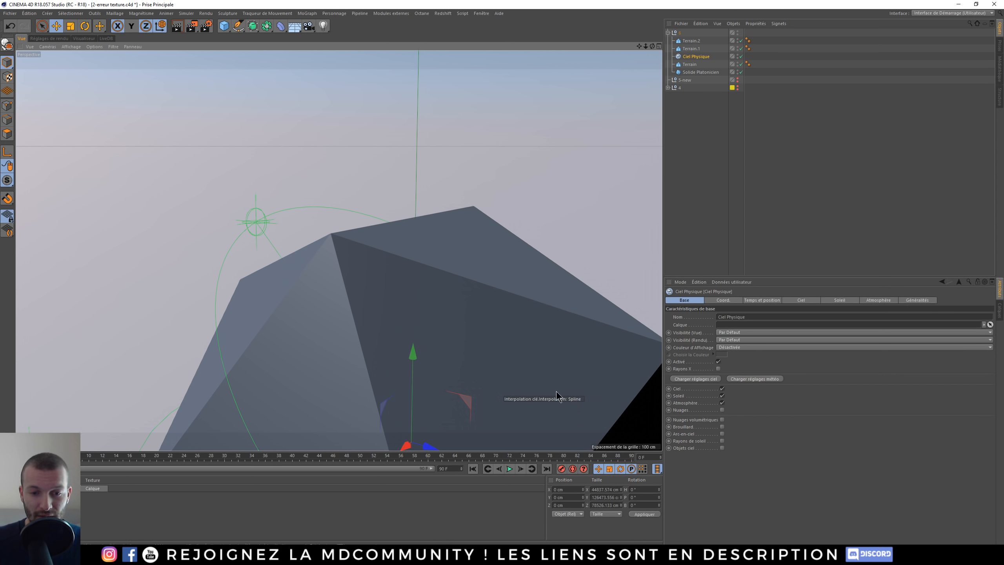
- Place the project's Limites de la vue setting in the viewport as an on-screen control and use it to choose Grand
key(ctrl+d)
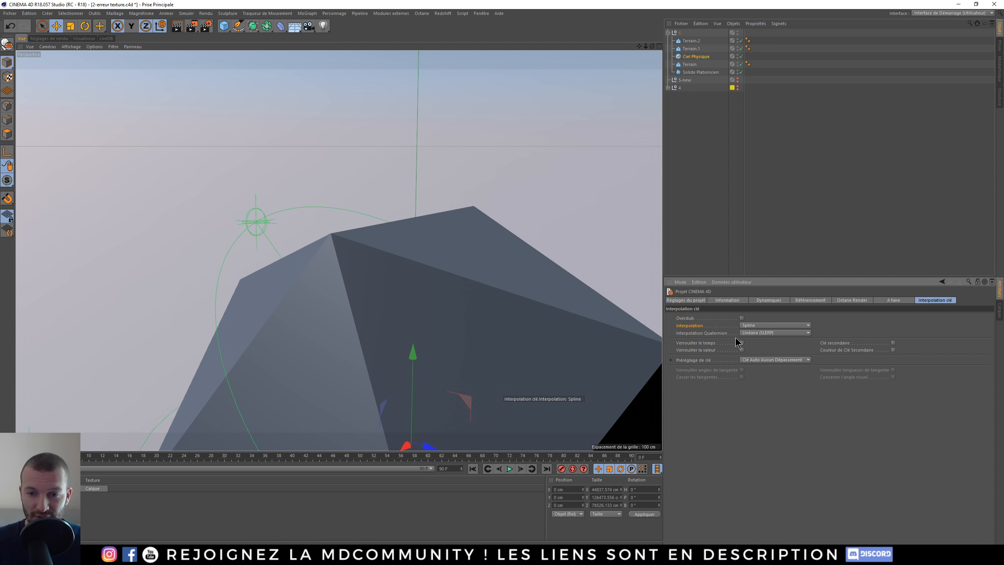
click(768, 300)
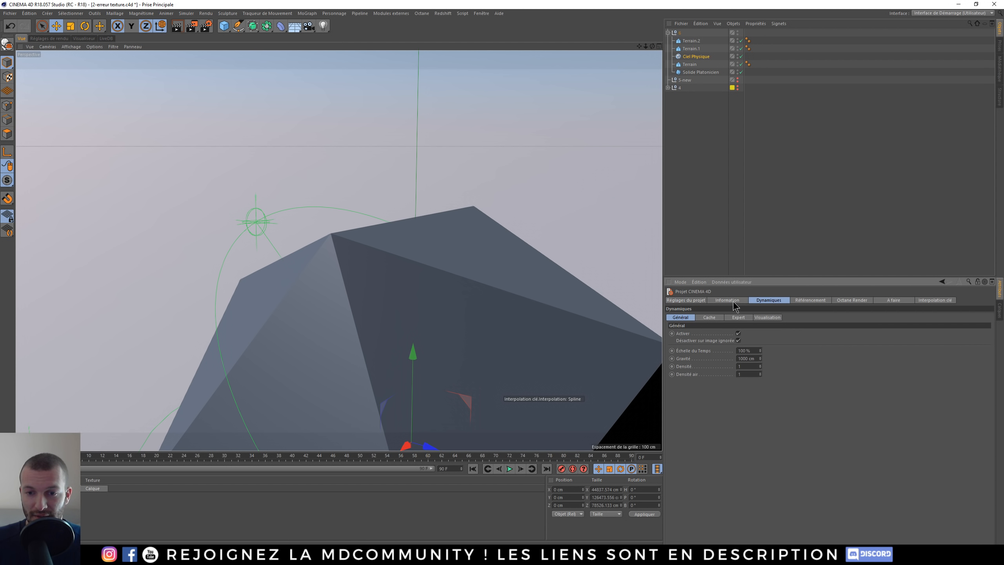
click(695, 300)
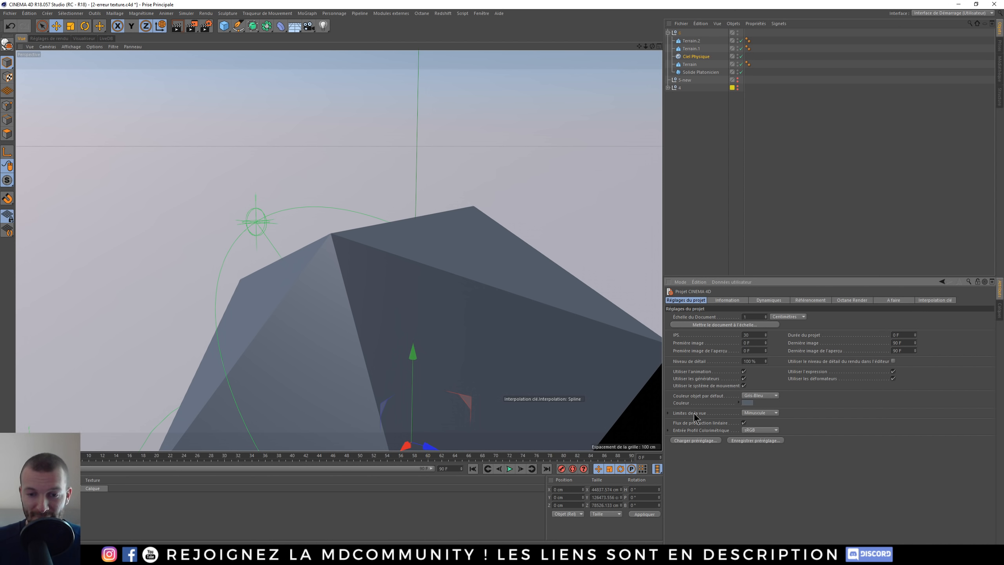
drag(558, 431, 557, 431)
click(600, 433)
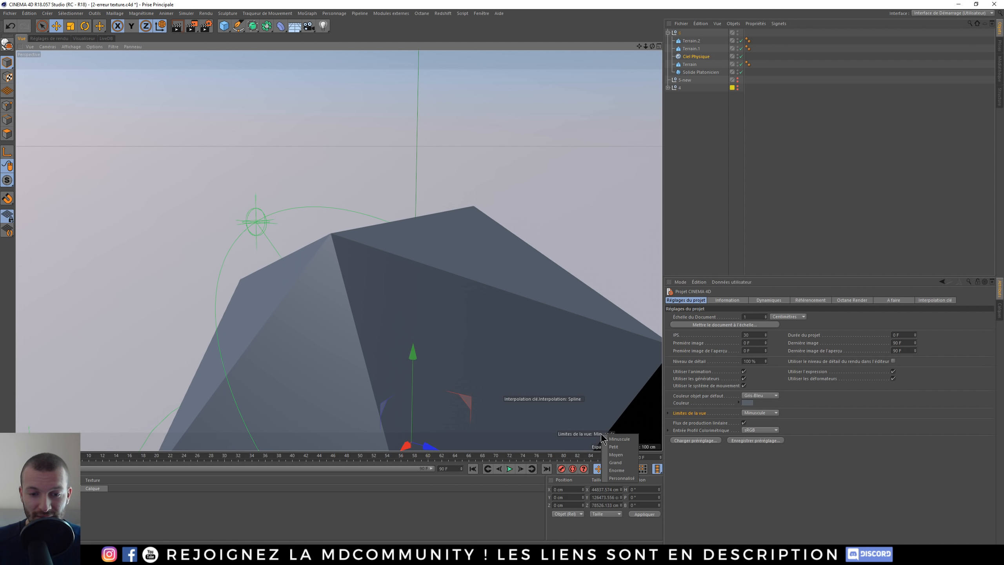
click(617, 461)
alt+drag(388, 298, 399, 296)
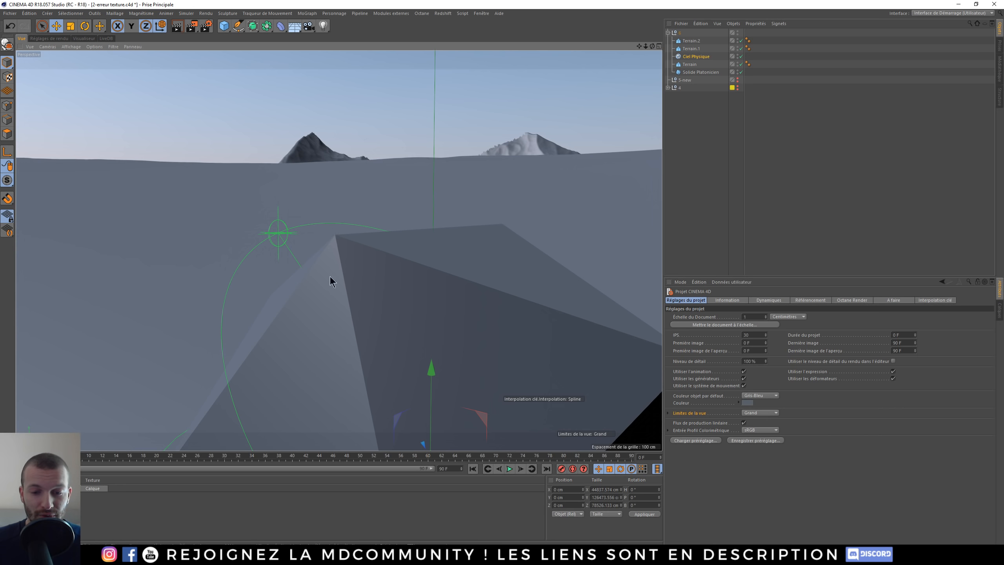
- Set Limites de la vue to Enorme and customise its Proche distance to 0.001 cm
click(668, 413)
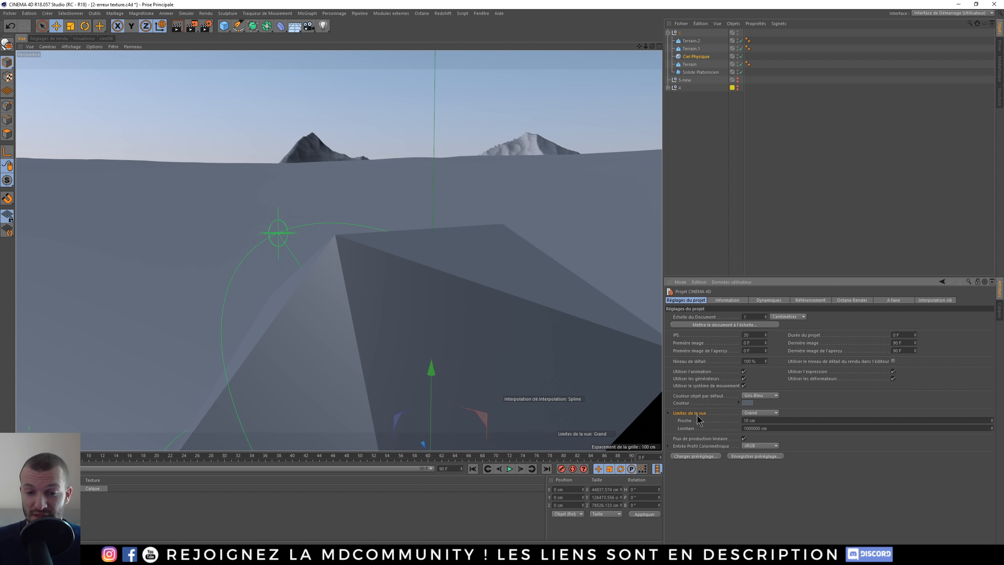
scroll(758, 414, up, 3)
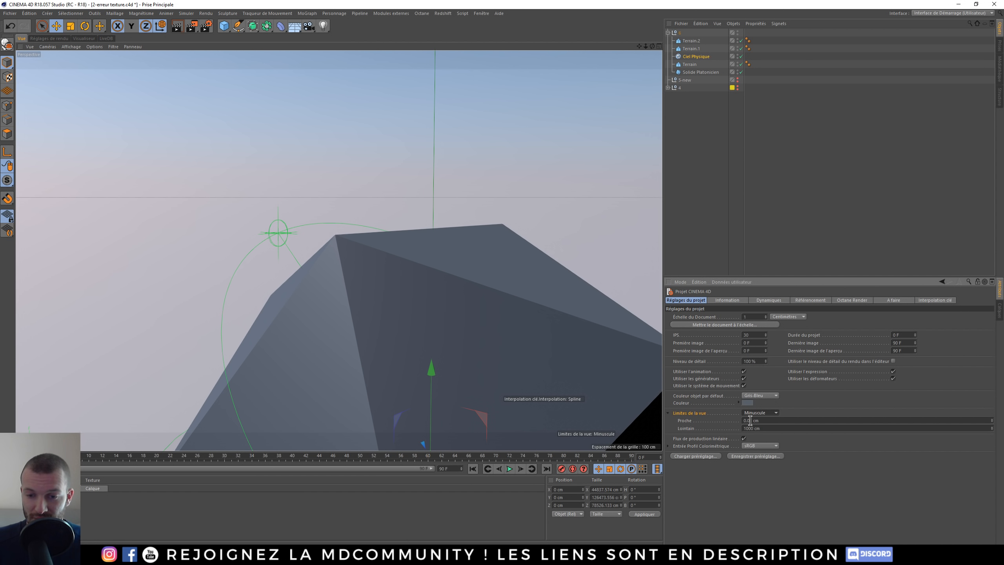
scroll(759, 414, up, 1)
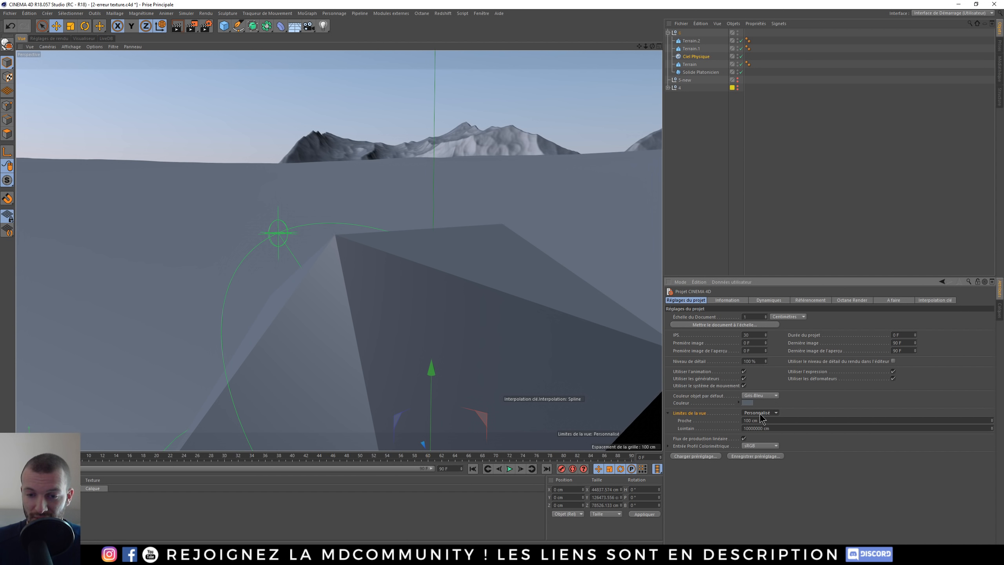
scroll(759, 415, up, 1)
click(744, 420)
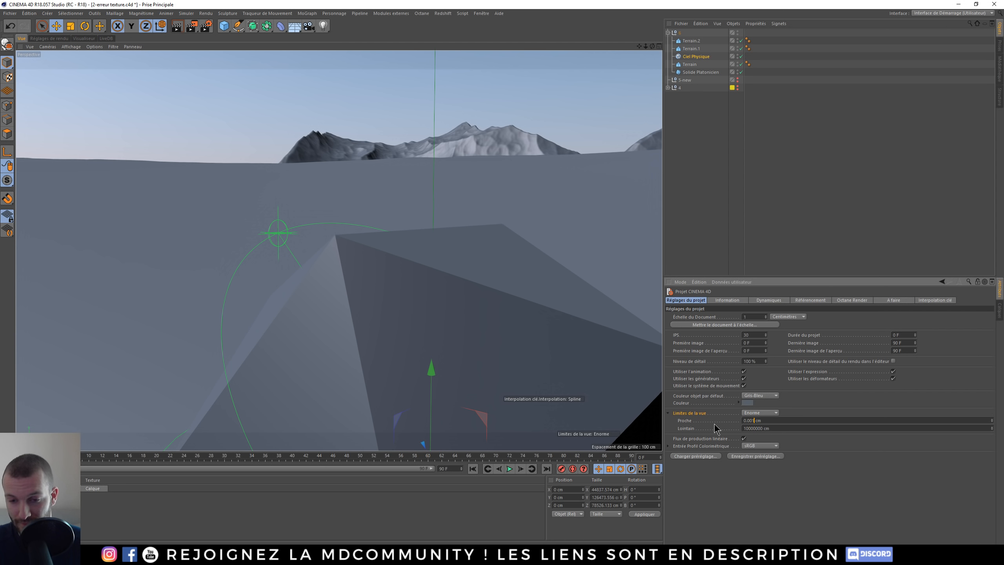
key(Return)
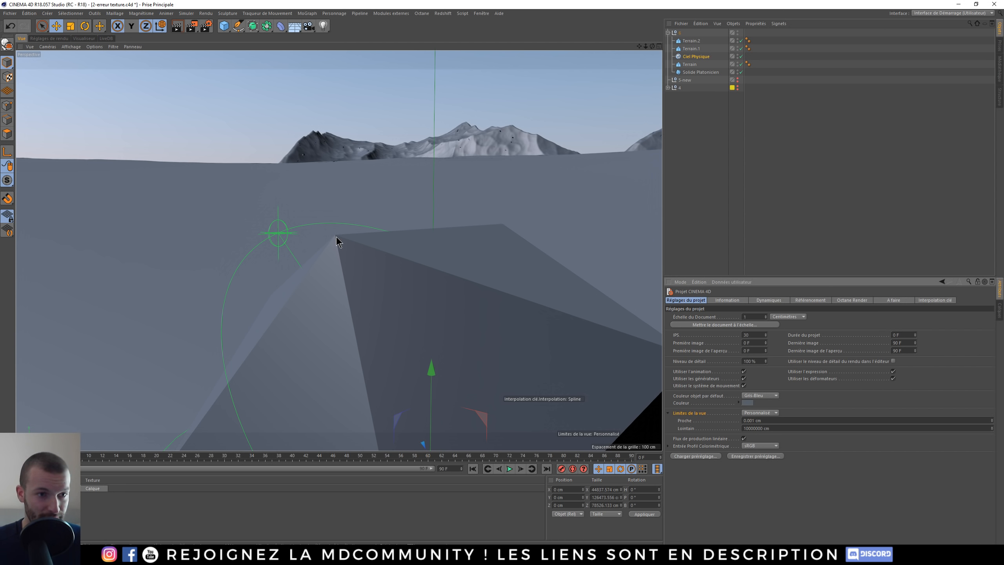
- Examine the solid's tip and the distant mountains from several distances and angles for display errors with the custom view limits
alt+right_drag(337, 240, 612, 257)
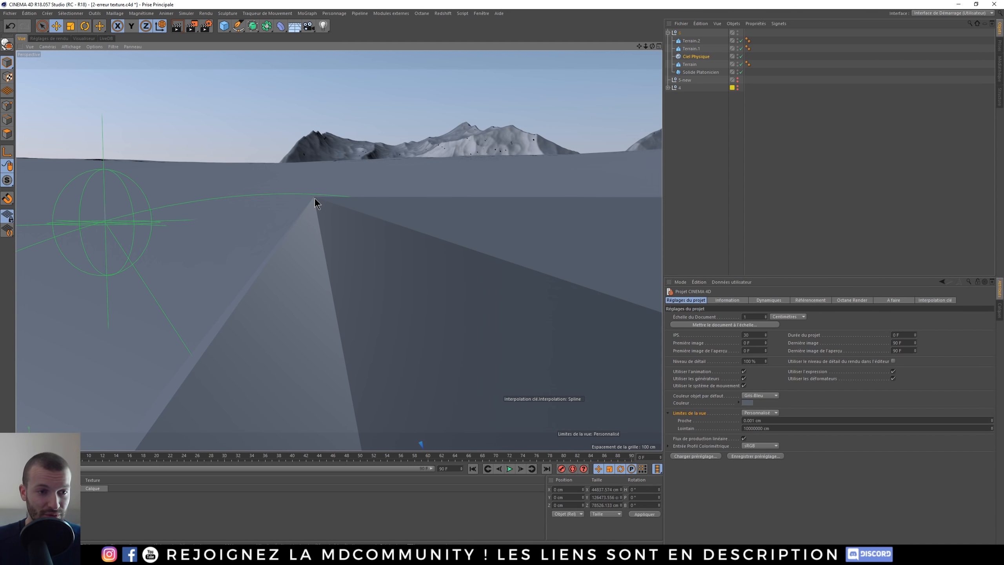
alt+drag(315, 197, 324, 204)
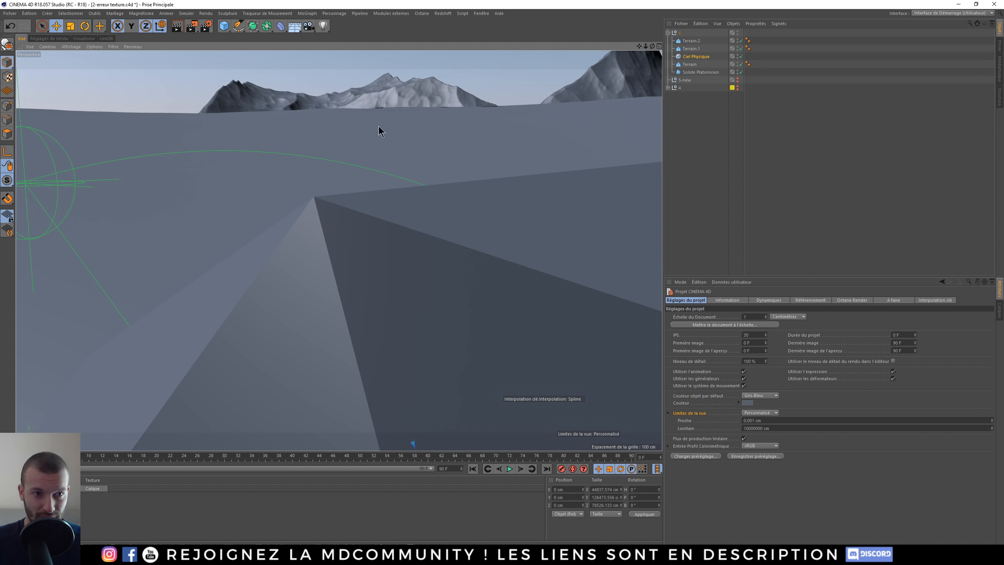
alt+drag(314, 207, 478, 210)
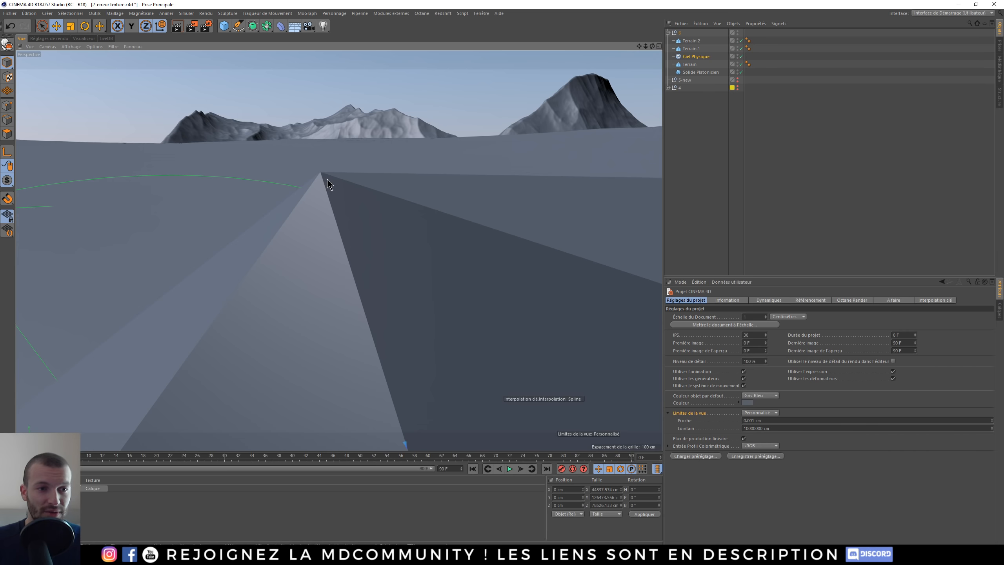
alt+drag(328, 180, 446, 131)
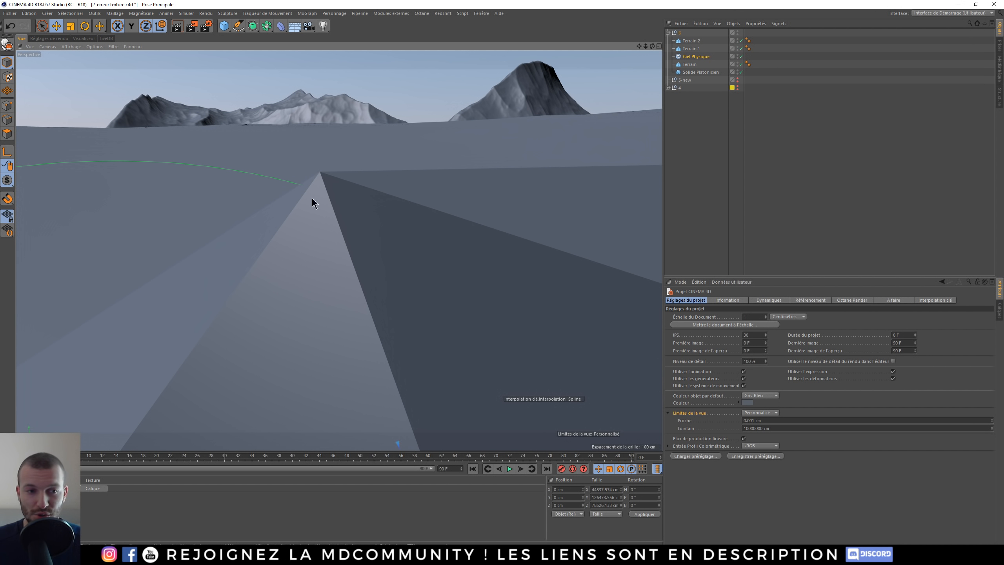
alt+right_drag(327, 179, 146, 189)
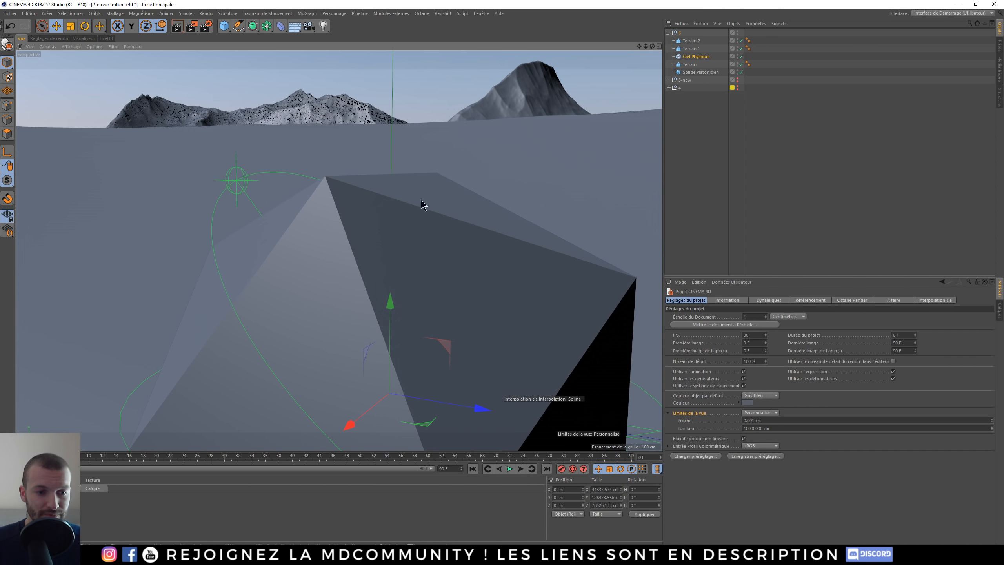
alt+drag(403, 200, 396, 217)
alt+drag(348, 196, 322, 179)
click(327, 178)
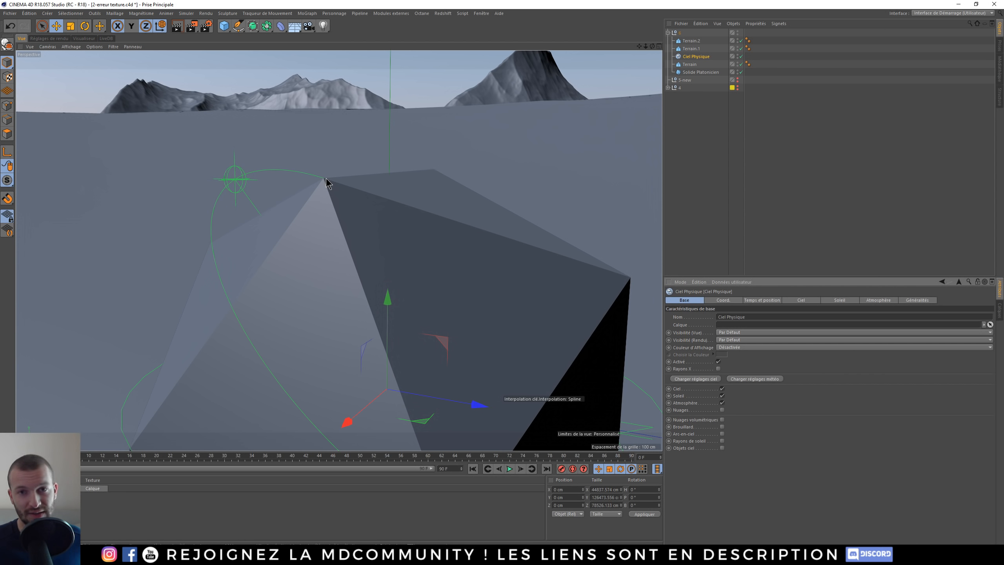
- Deselect all objects and remove the Interpolation and Limites de la vue controls from the viewport
click(672, 268)
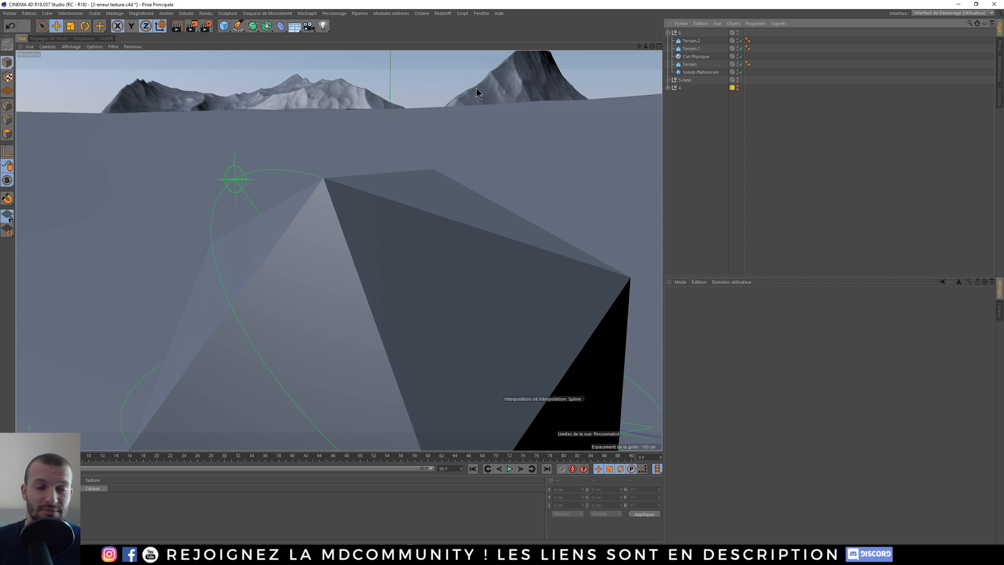
alt+middle_drag(350, 192, 356, 209)
click(717, 127)
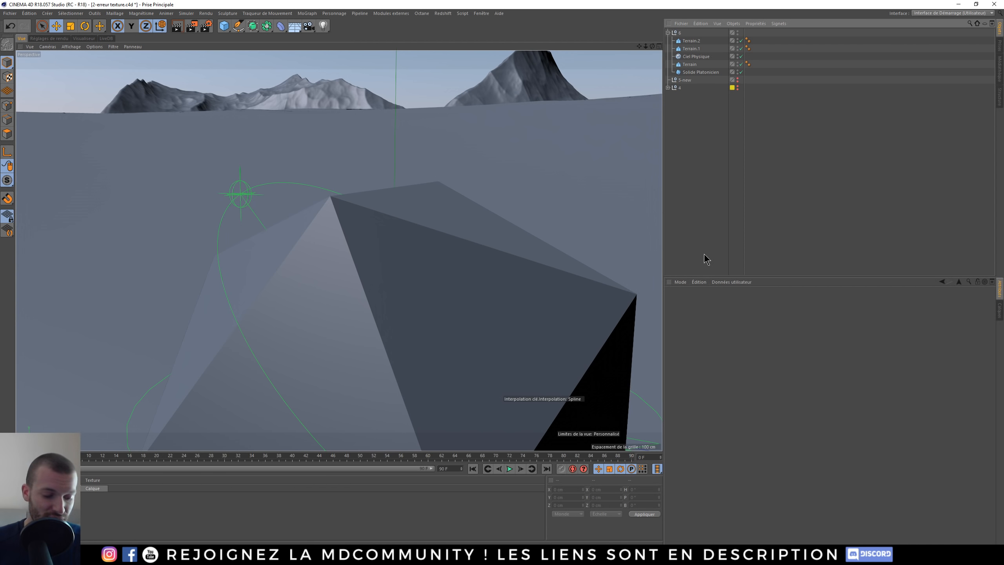
right_click(576, 400)
click(591, 466)
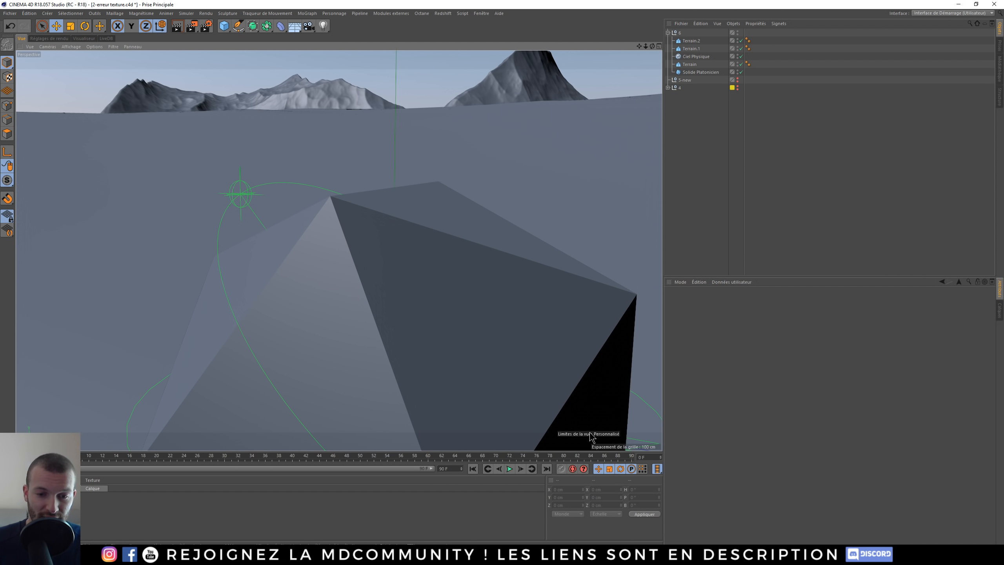
right_click(592, 434)
click(615, 501)
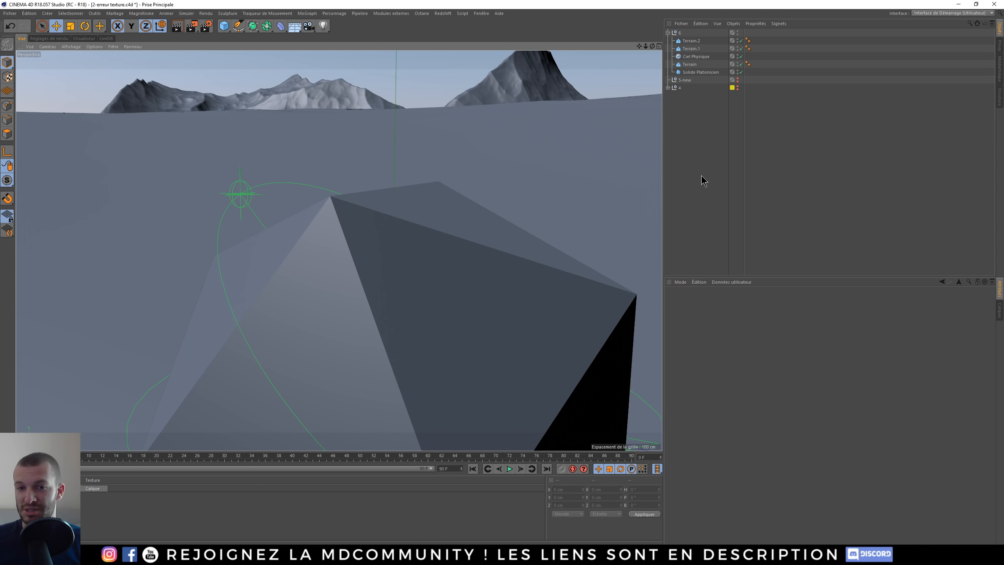
- Switch to Google Chrome and look through the trainer's course list on the tuto.com page
key(alt+Tab)
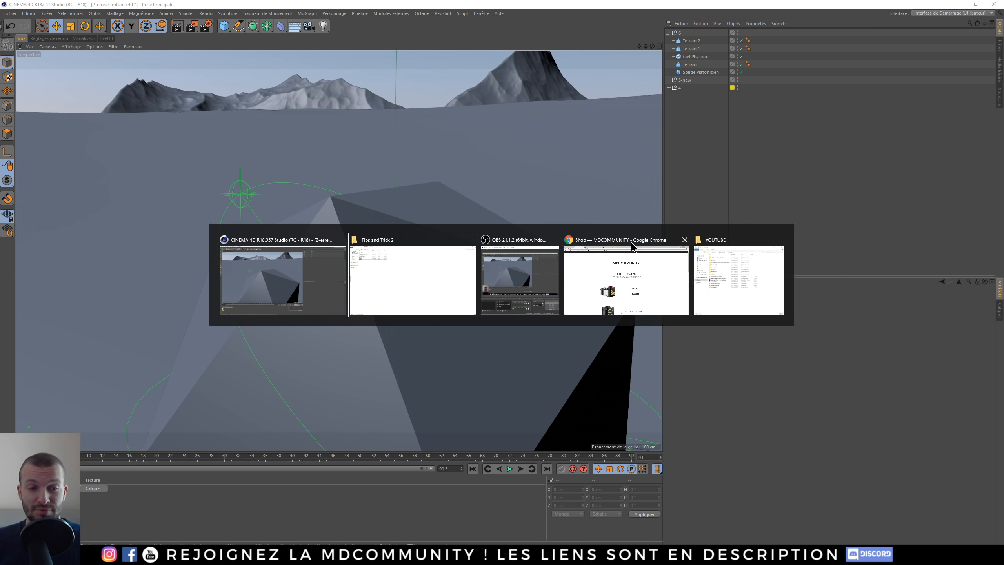
click(609, 267)
click(339, 5)
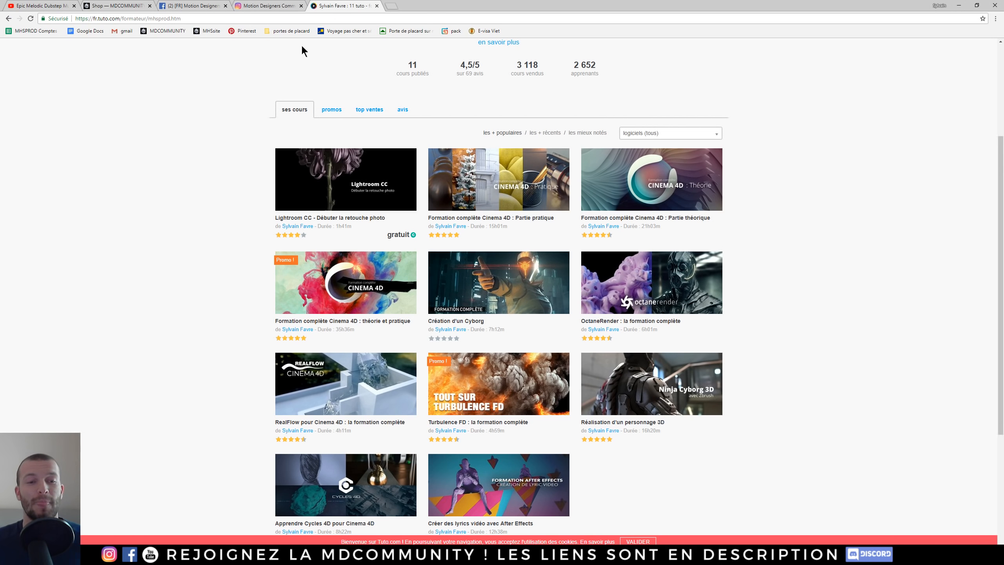
scroll(229, 205, up, 3)
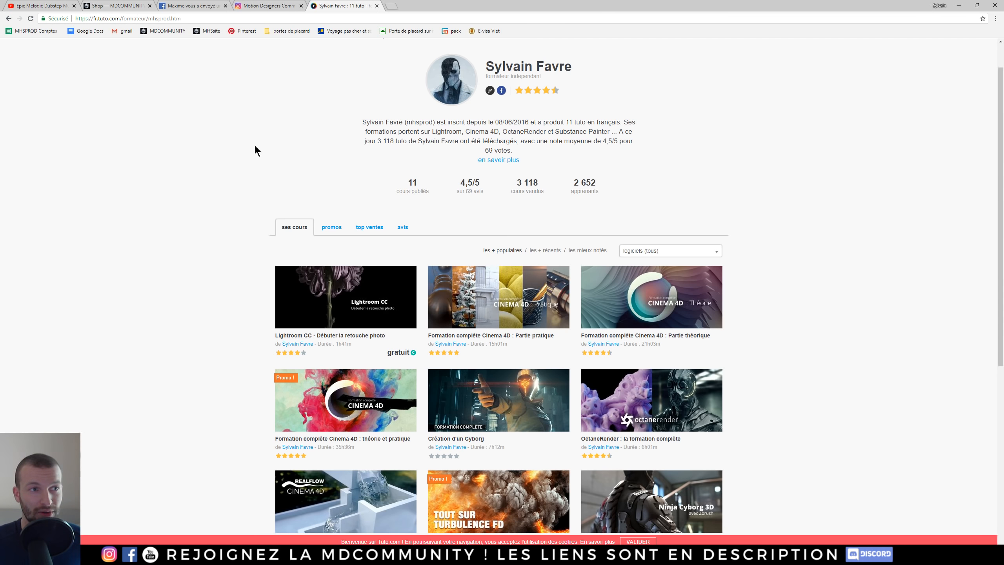
scroll(254, 151, up, 1)
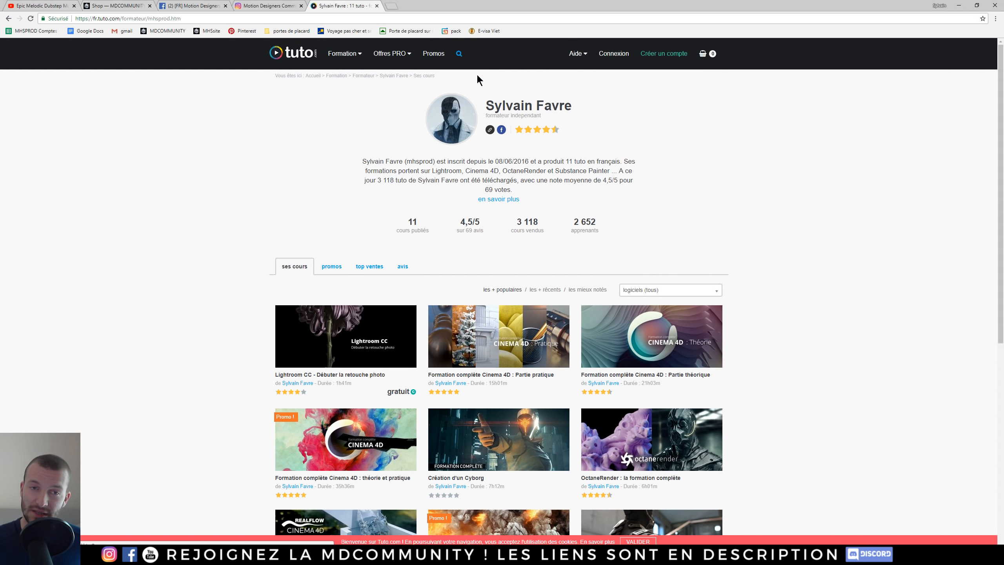
scroll(851, 275, down, 2)
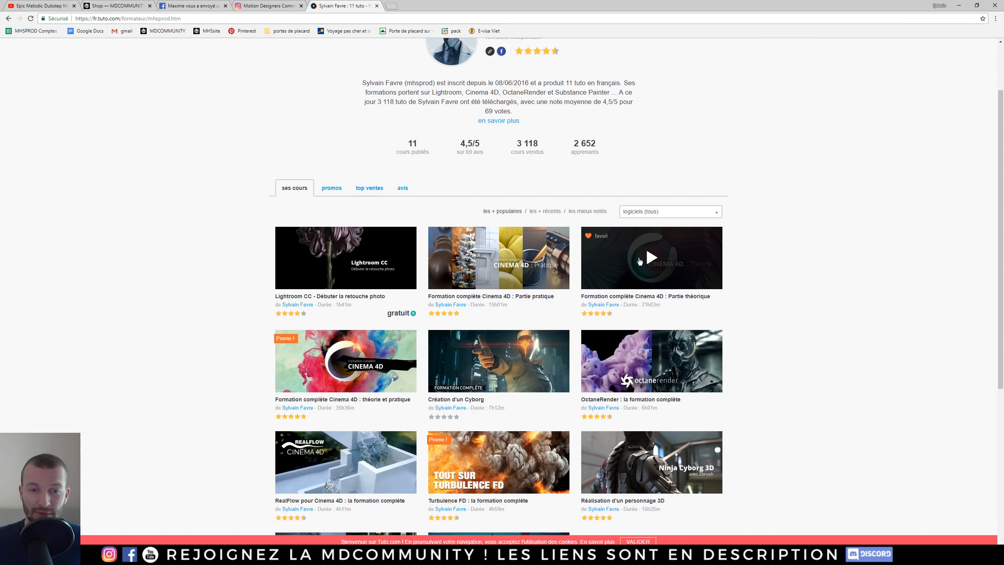
- Look through the remaining courses down to the end of the trainer's list and return to the profile header
scroll(553, 277, down, 1)
scroll(641, 328, down, 2)
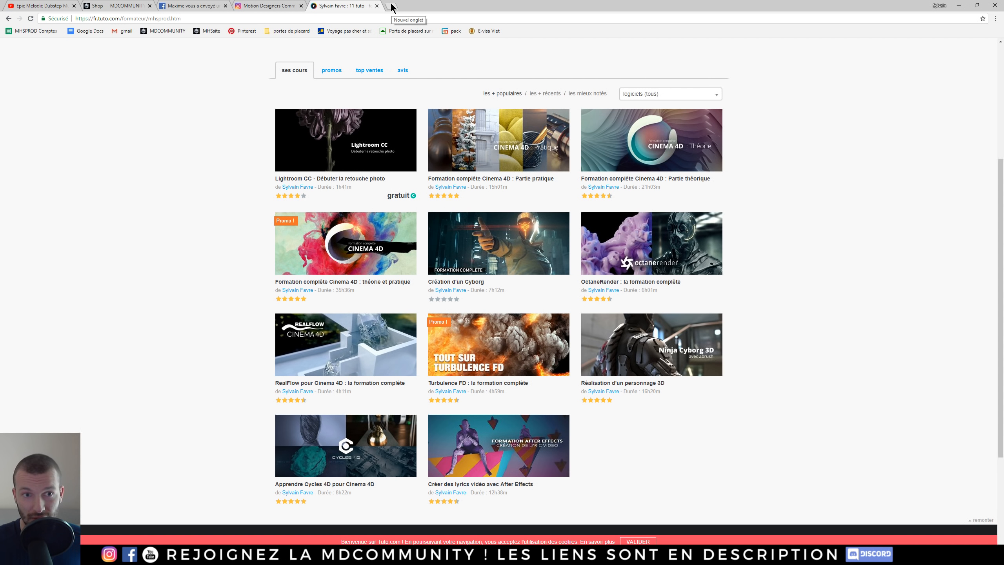
scroll(380, 108, up, 5)
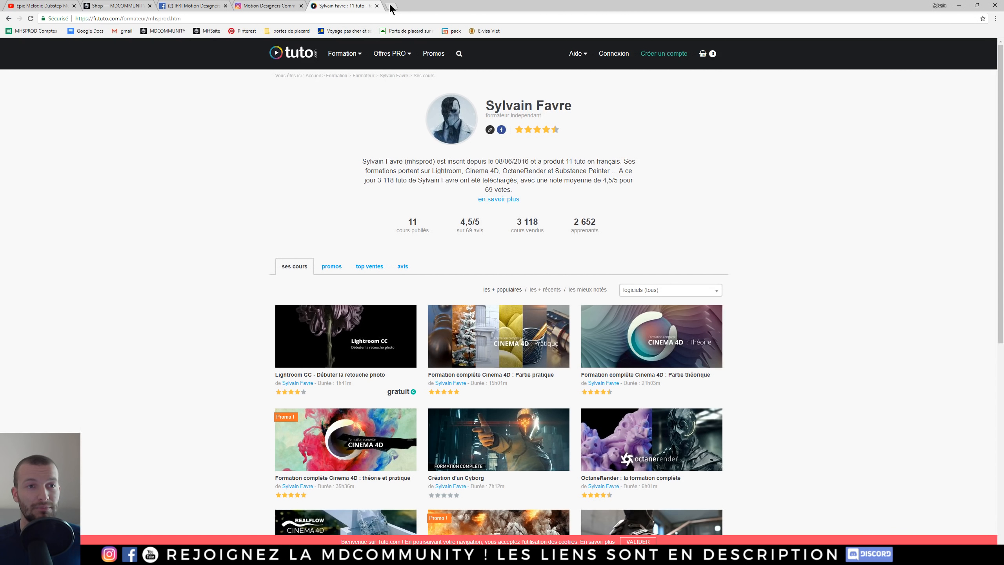
- Switch to the Motion Designers Community Facebook group, close the open chat conversation and open the account's own profile
click(187, 5)
scroll(466, 332, up, 9)
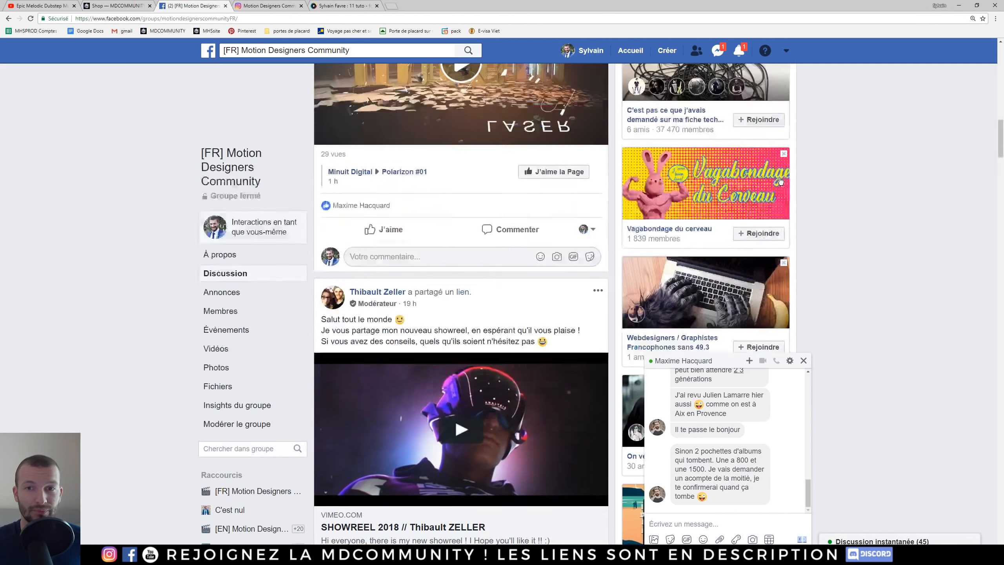
click(804, 360)
scroll(818, 253, up, 5)
click(586, 54)
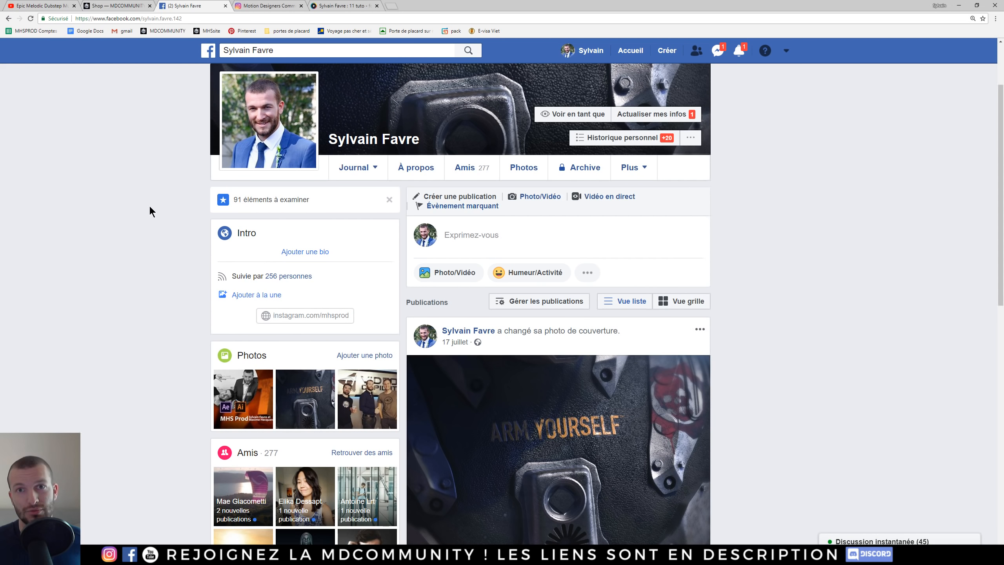
- Revisit the tuto.com course list, and look through the posts on the motiondesigners Instagram page, highlighting its account name
click(326, 5)
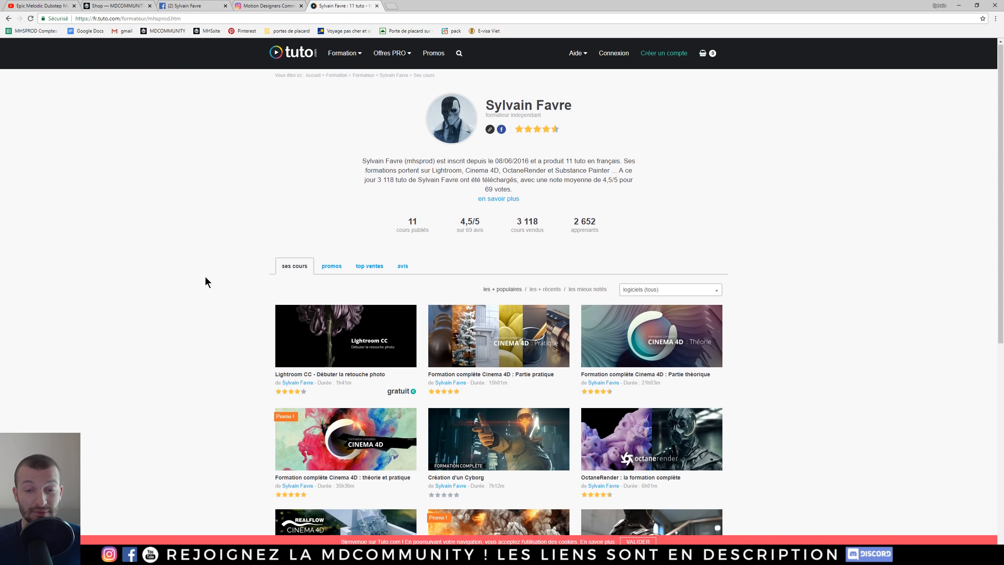
scroll(204, 276, down, 3)
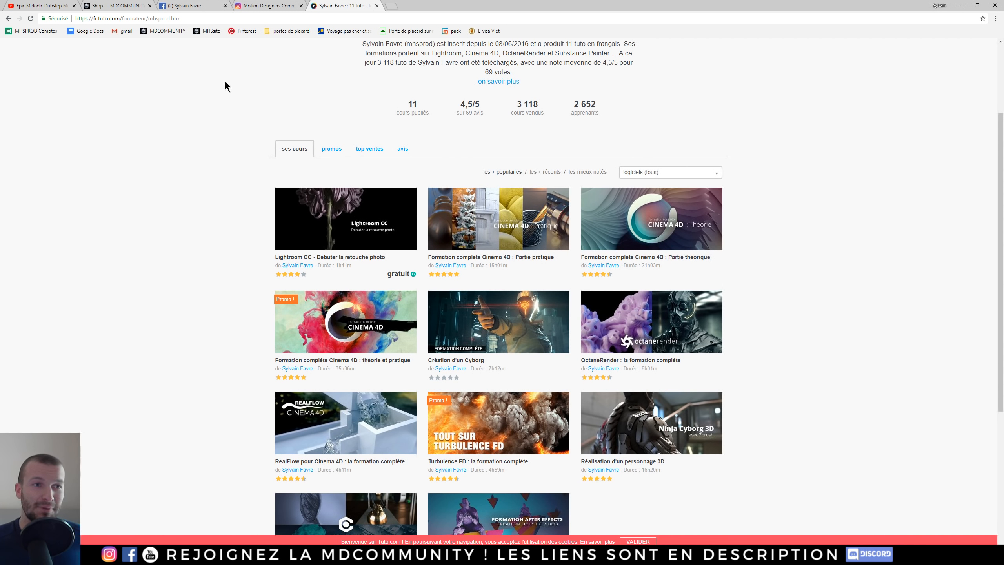
click(265, 5)
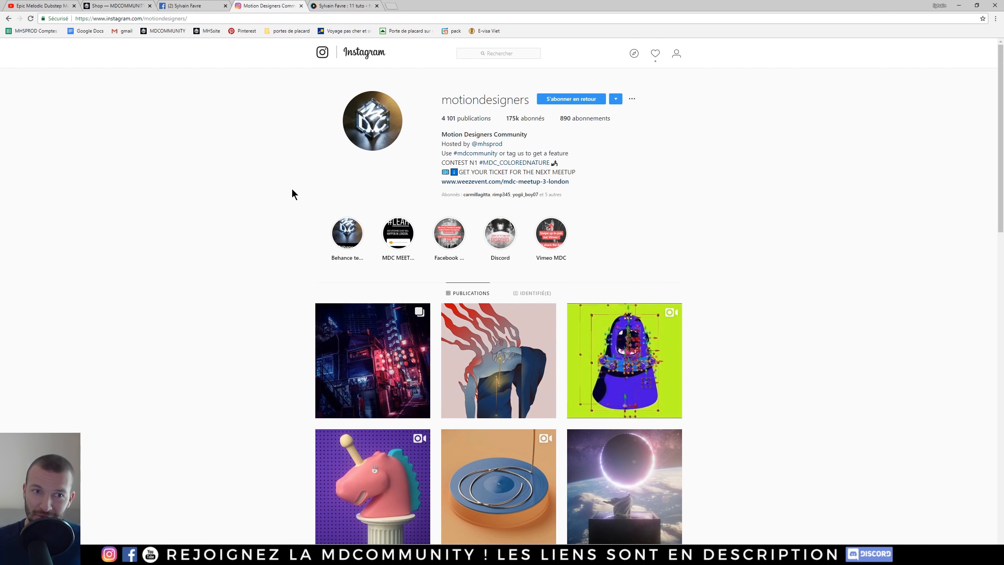
drag(442, 101, 530, 100)
click(770, 261)
scroll(759, 263, down, 5)
scroll(759, 263, down, 1)
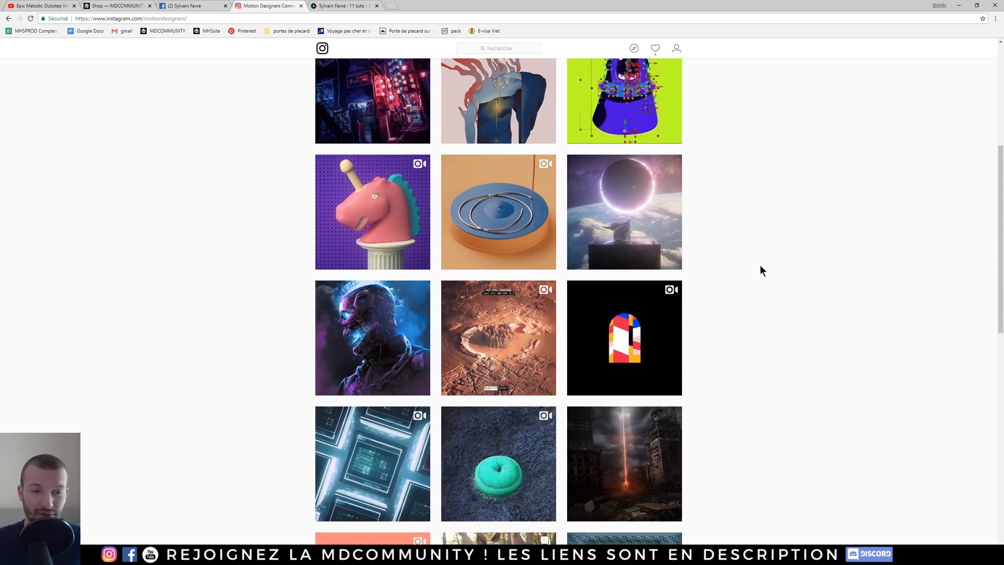
scroll(748, 285, down, 6)
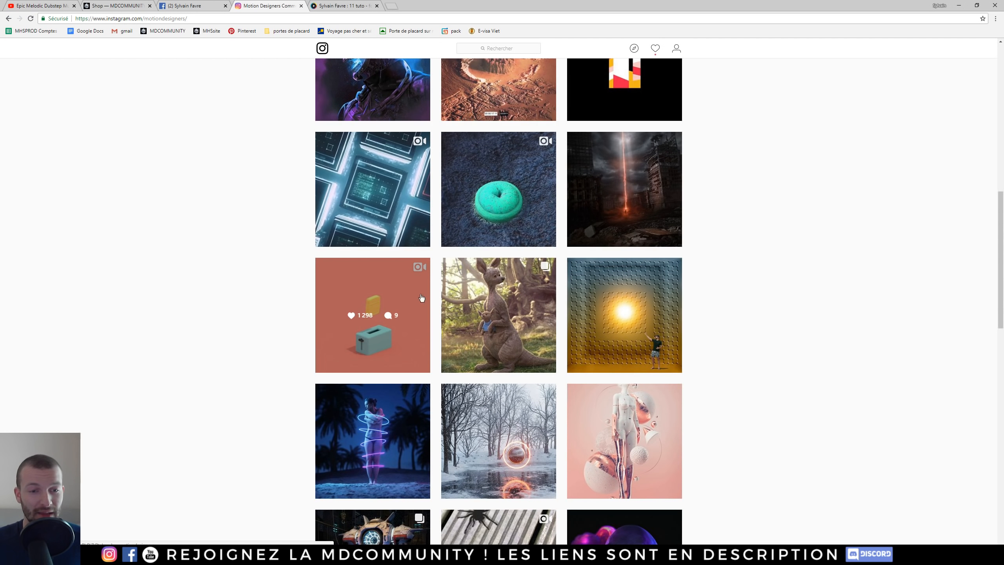
scroll(375, 197, up, 9)
- Return to the account's own Facebook profile page
click(181, 5)
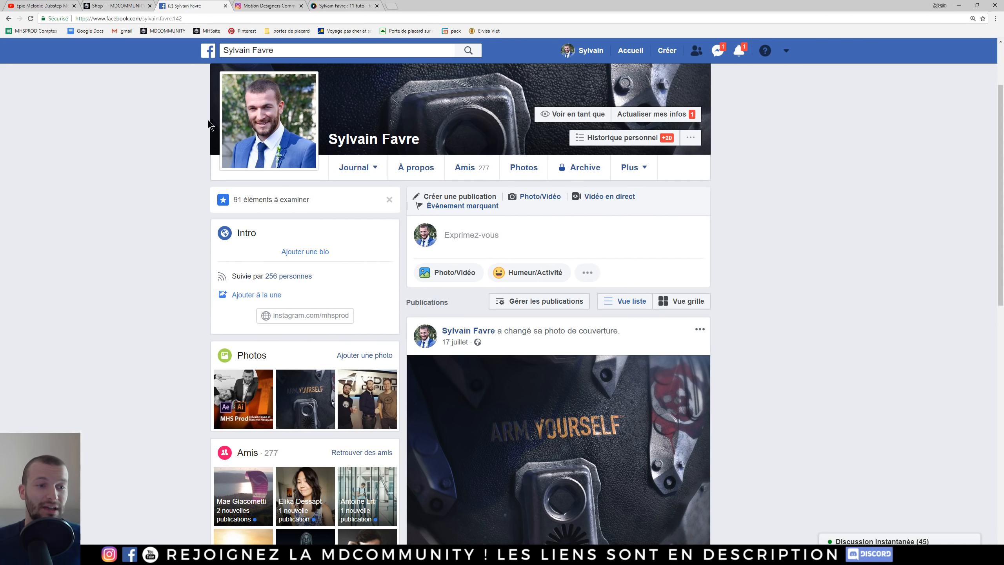